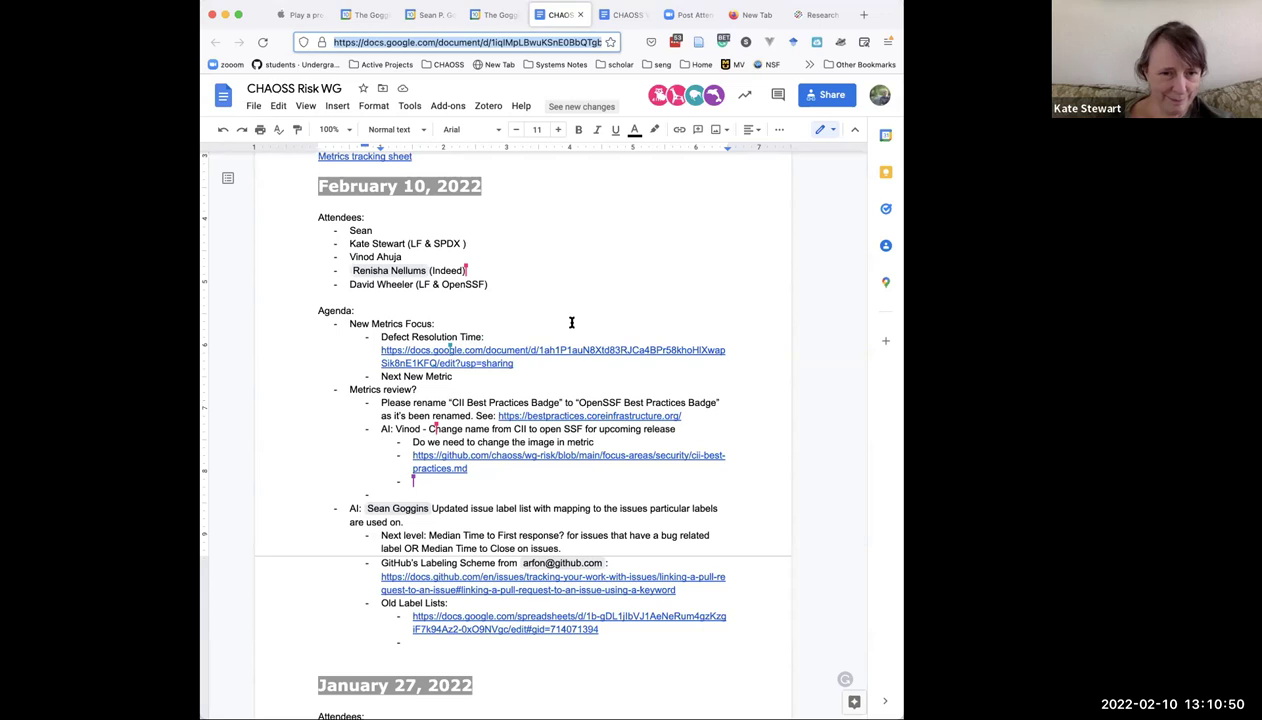
Open the defect_resolution_time doc in a new tab and accept Grammarly's 'the defect' fix.
click(491, 364)
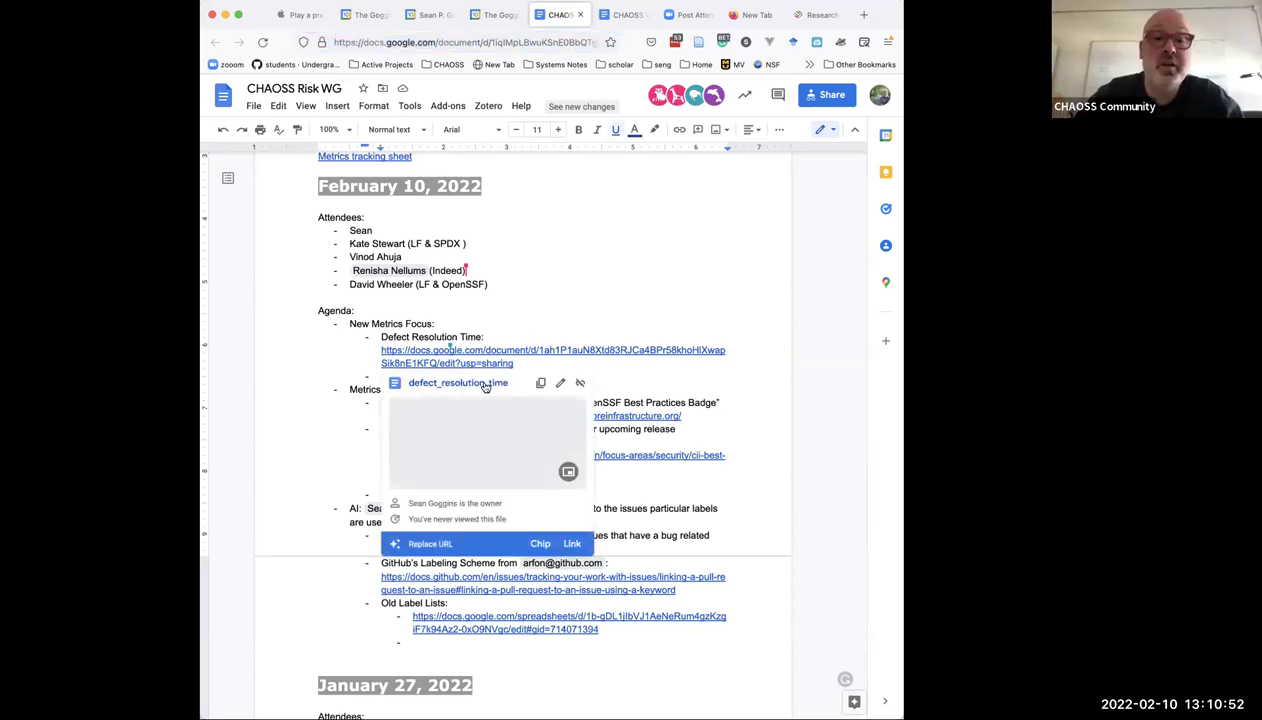
click(496, 383)
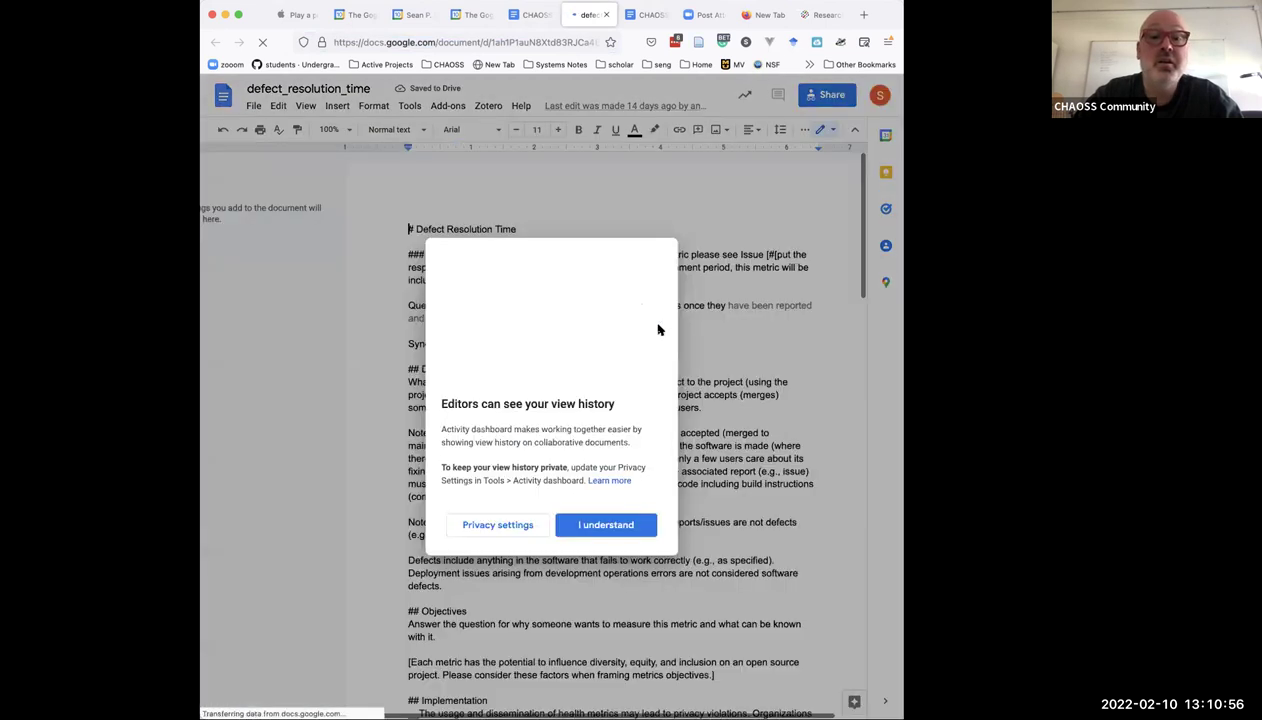
click(574, 523)
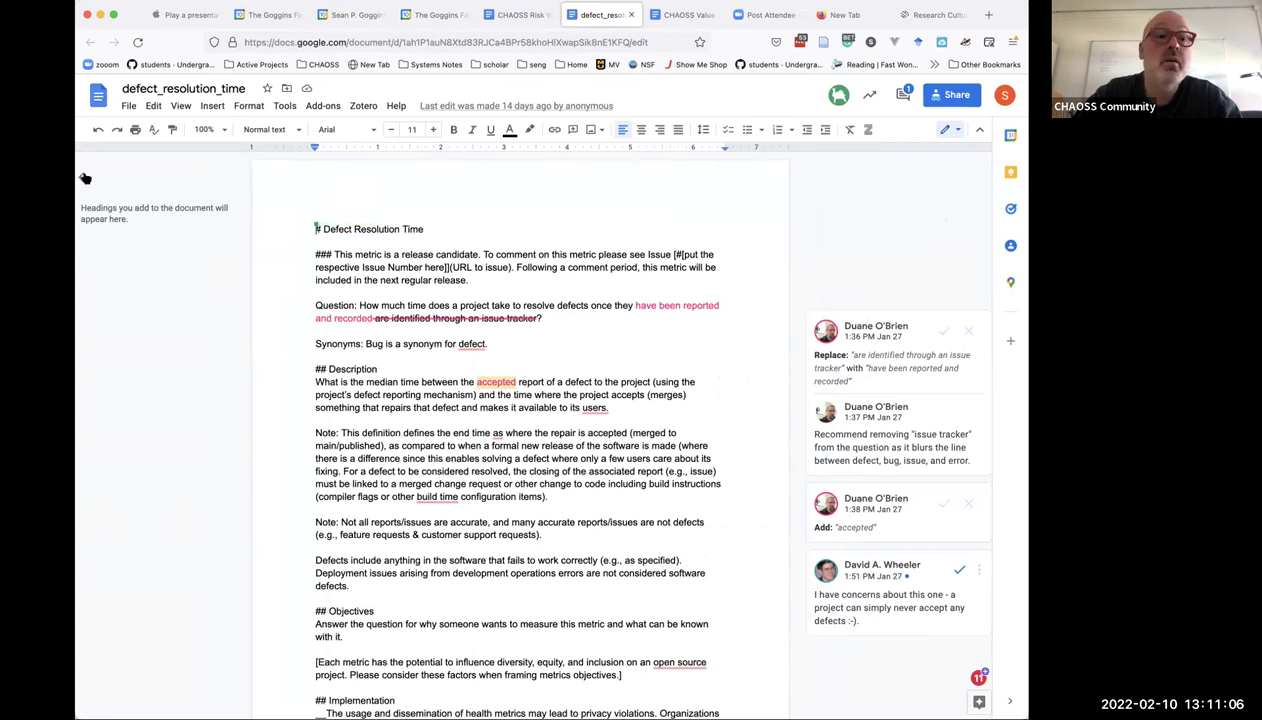
click(85, 184)
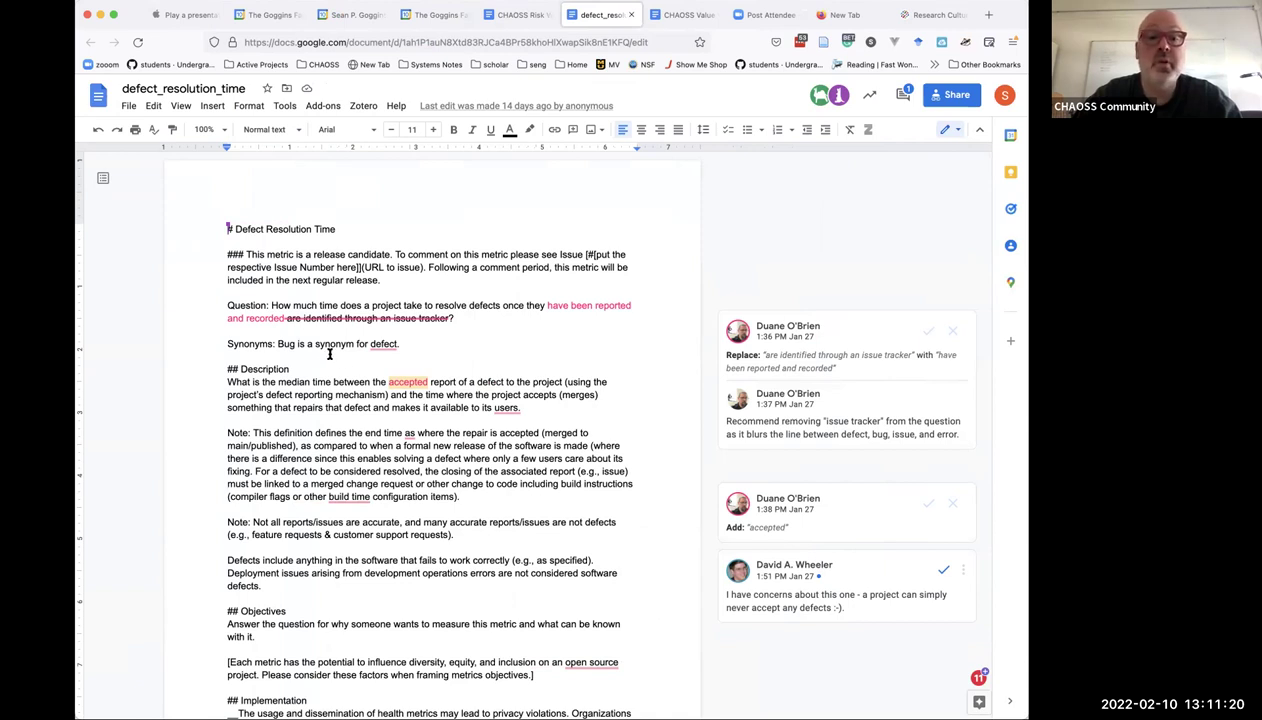
mouse_move(381, 346)
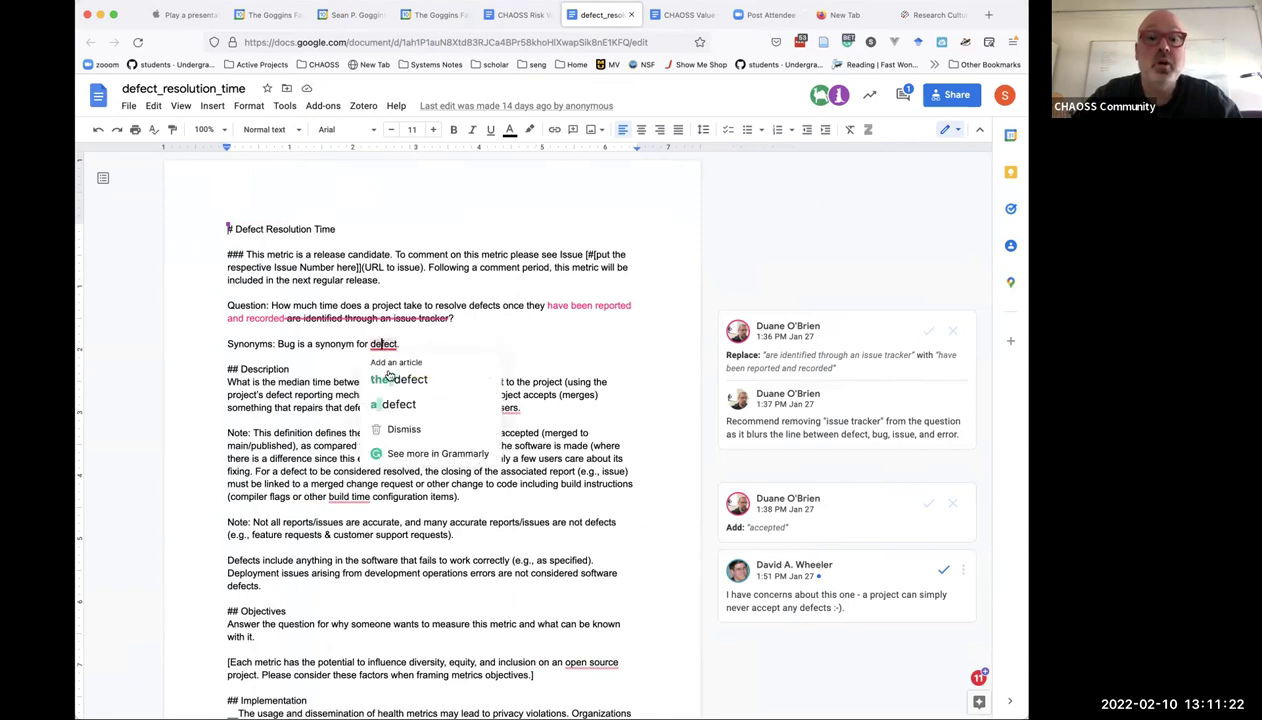
click(400, 380)
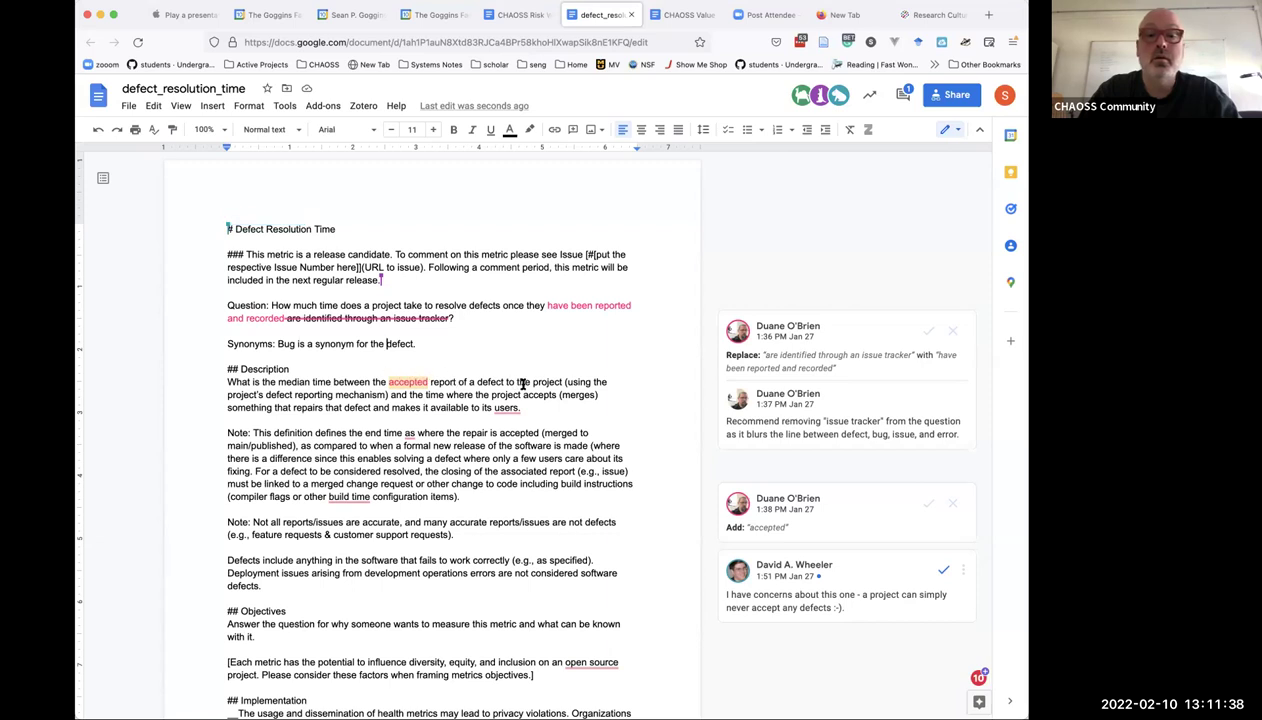
In Suggesting mode, suggest replacing the period after 'users' with a question mark.
click(946, 129)
click(888, 185)
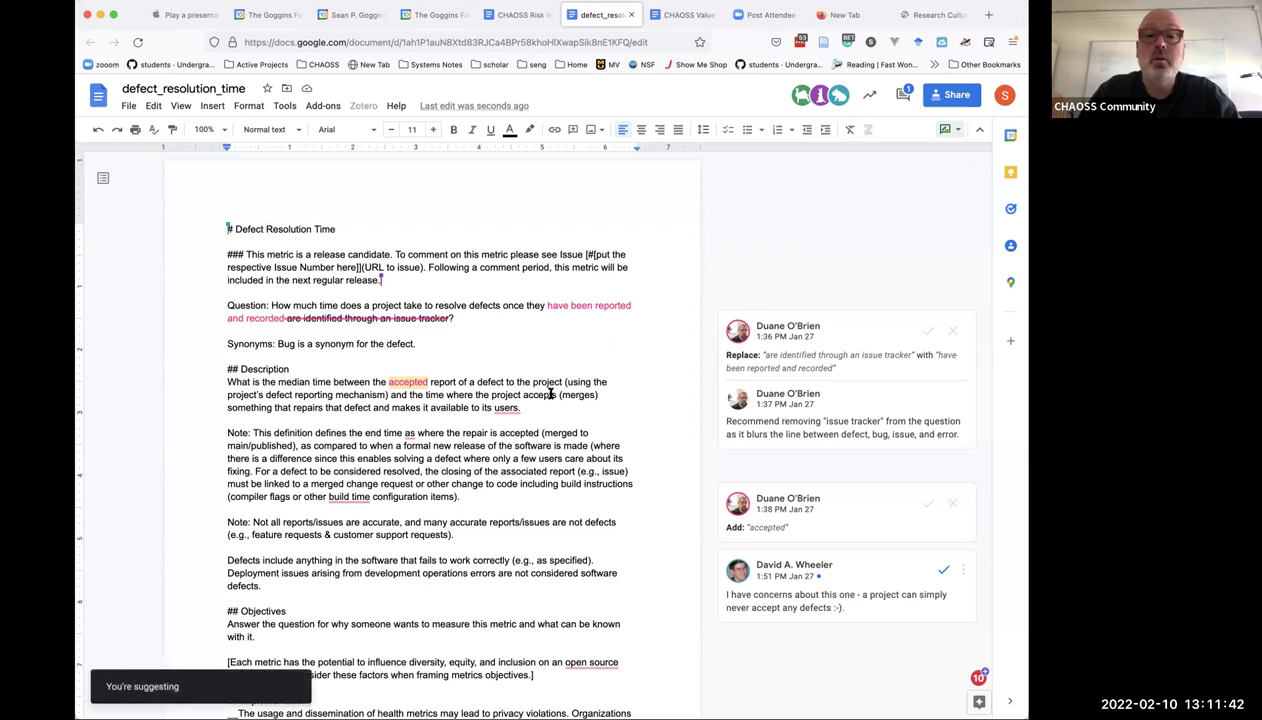
click(507, 410)
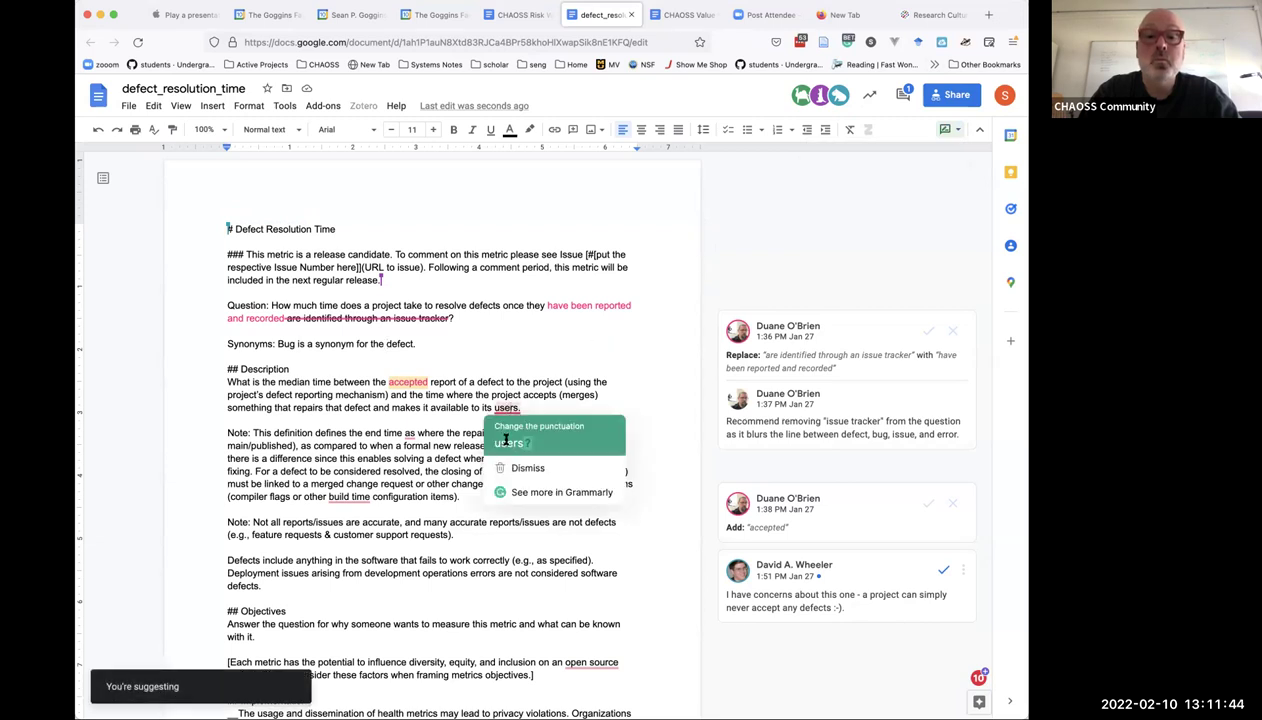
click(507, 438)
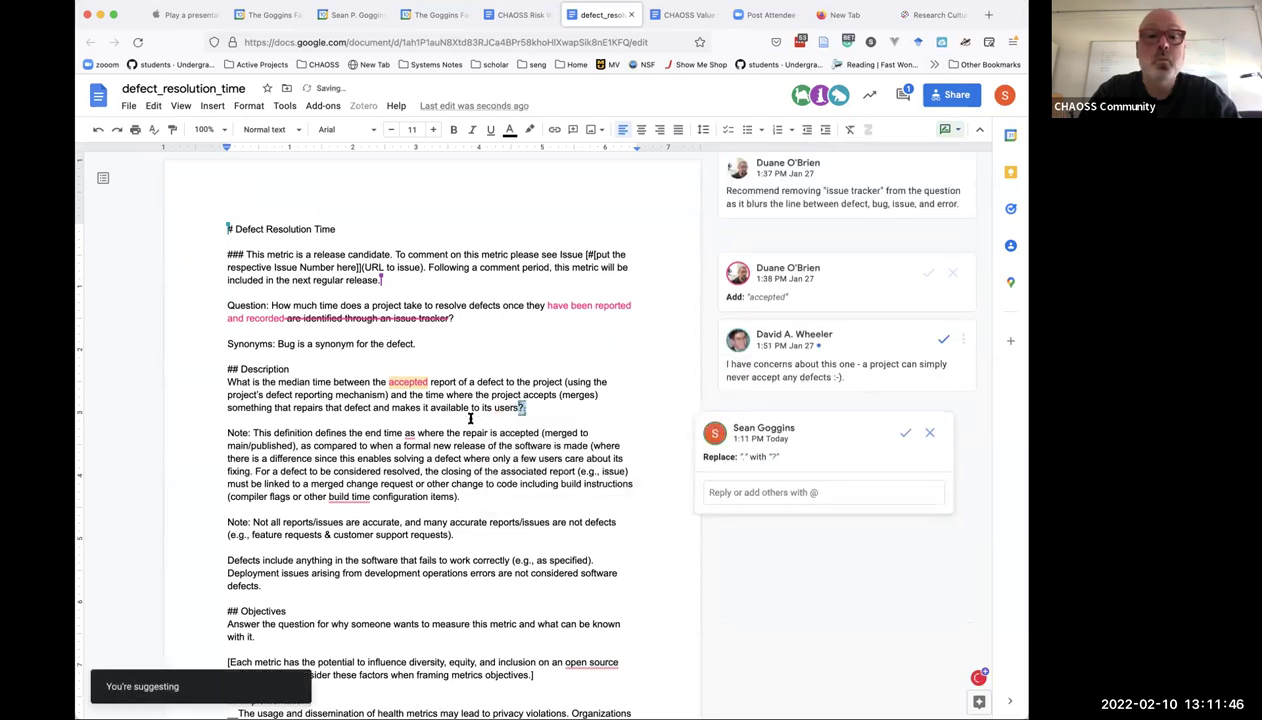
click(469, 420)
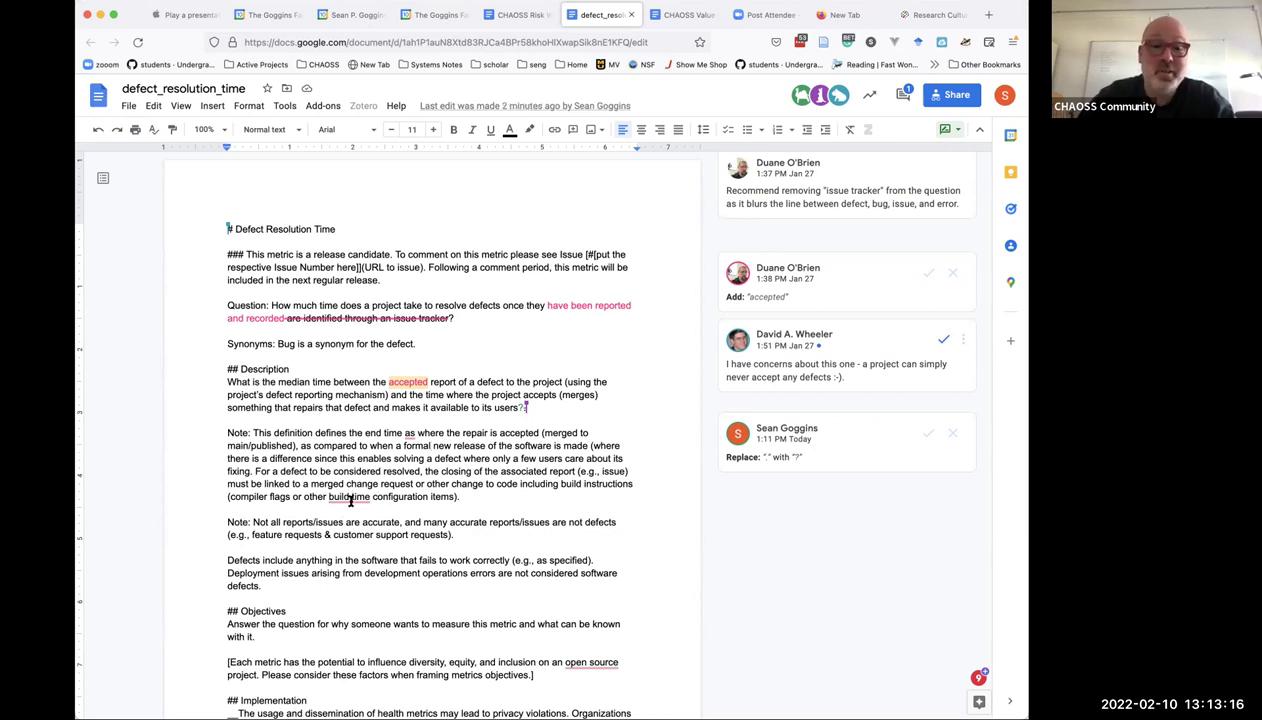
Accept Grammarly's suggestion turning 'build time' into 'build-time' in the definition note.
right_click(350, 501)
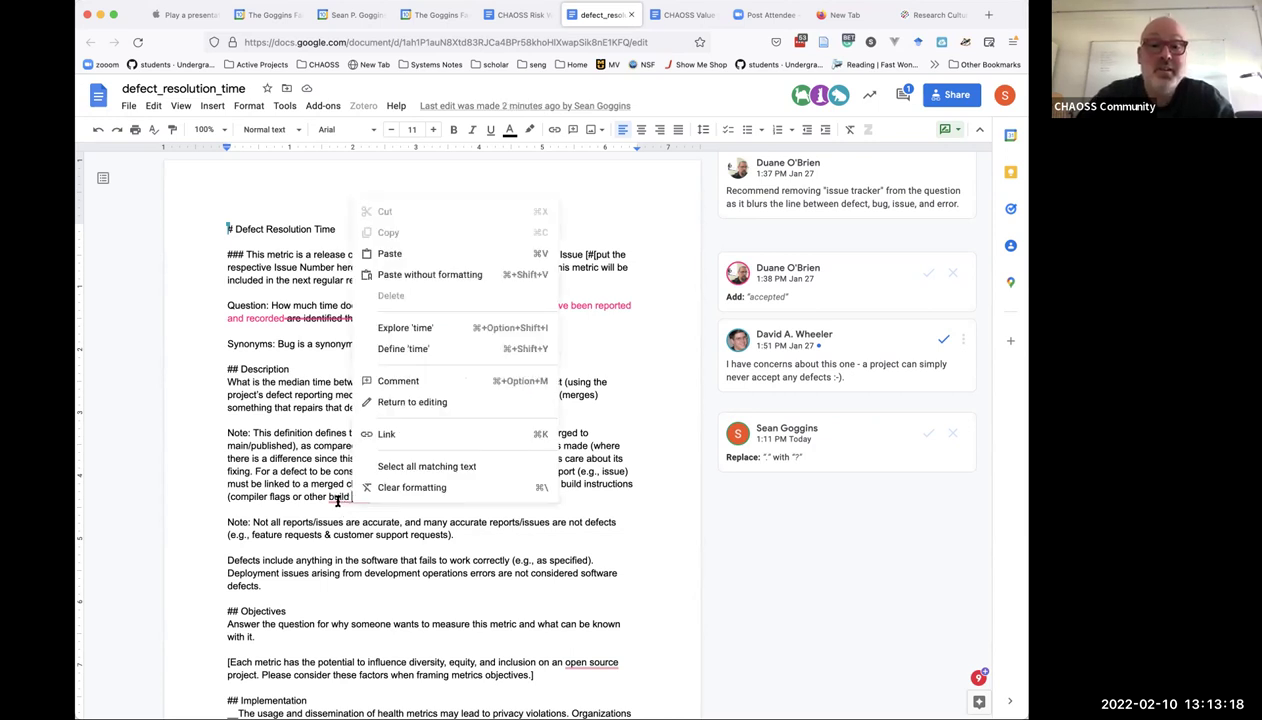
click(334, 496)
click(355, 532)
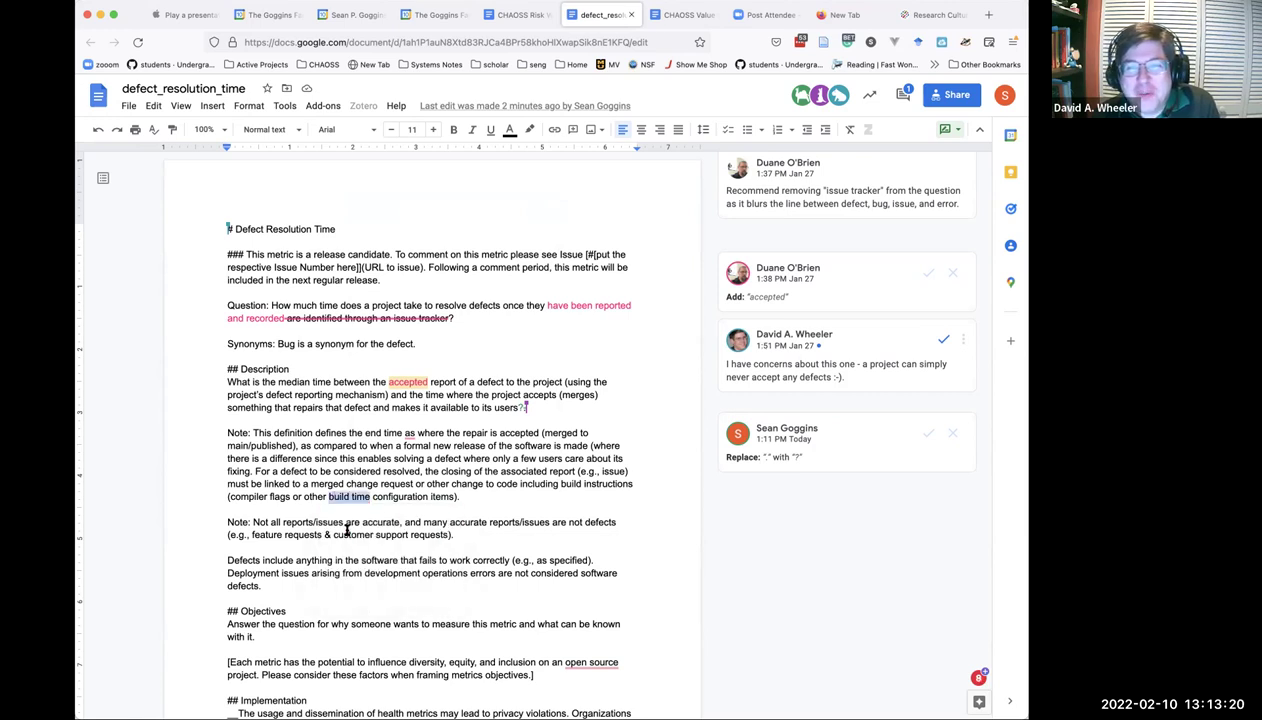
click(612, 533)
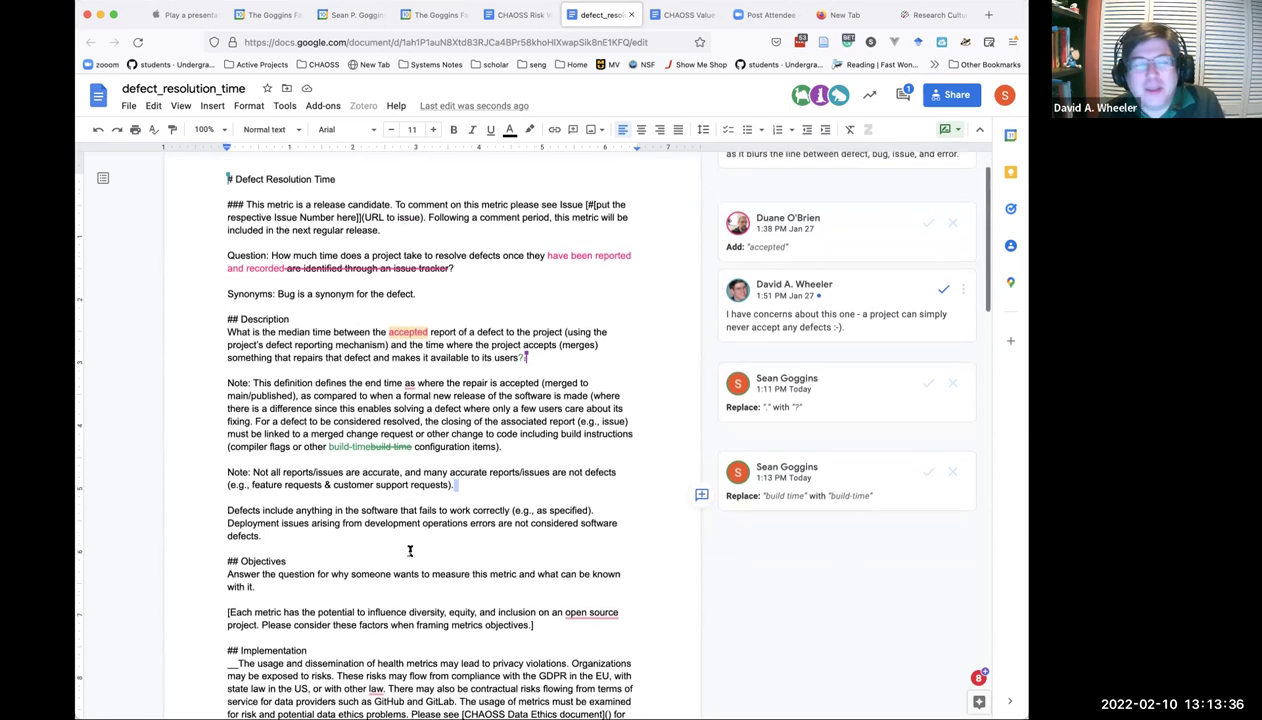
scroll(409, 549, down, 3)
scroll(409, 549, down, 1)
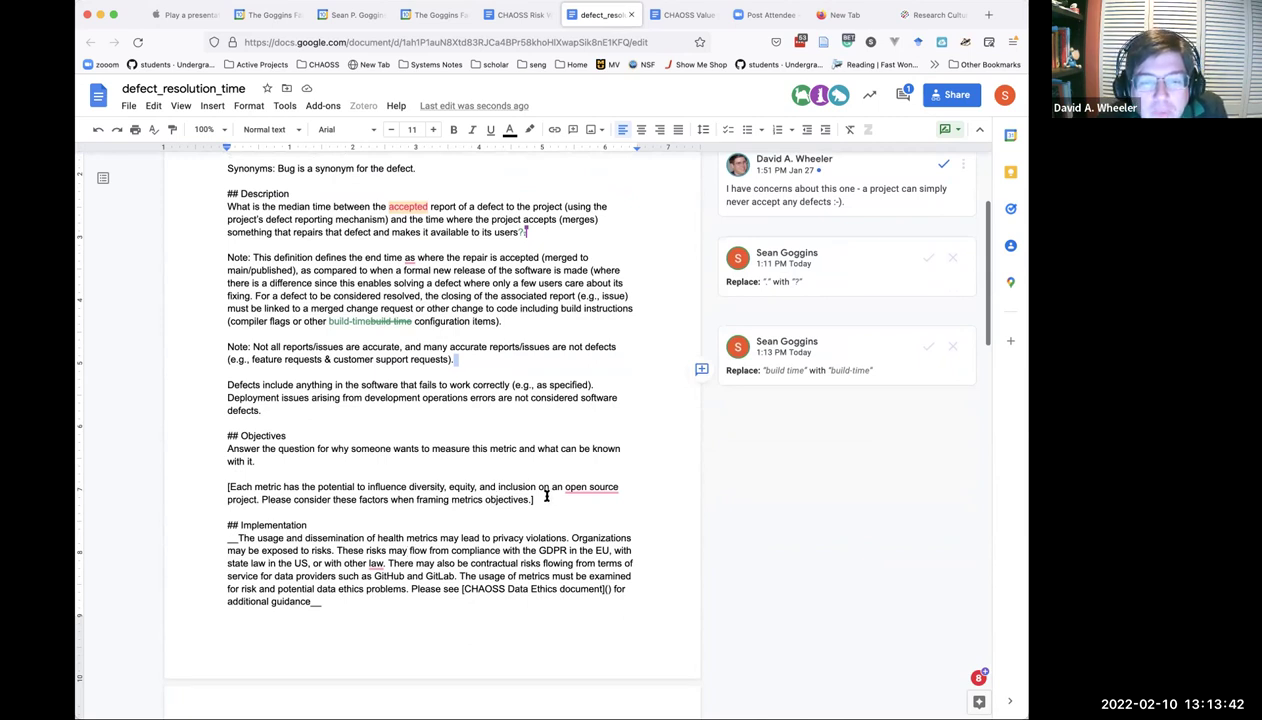
Replace the Objectives placeholder with '### Primary Objectives:' and start a numbered item below.
drag(538, 499, 227, 450)
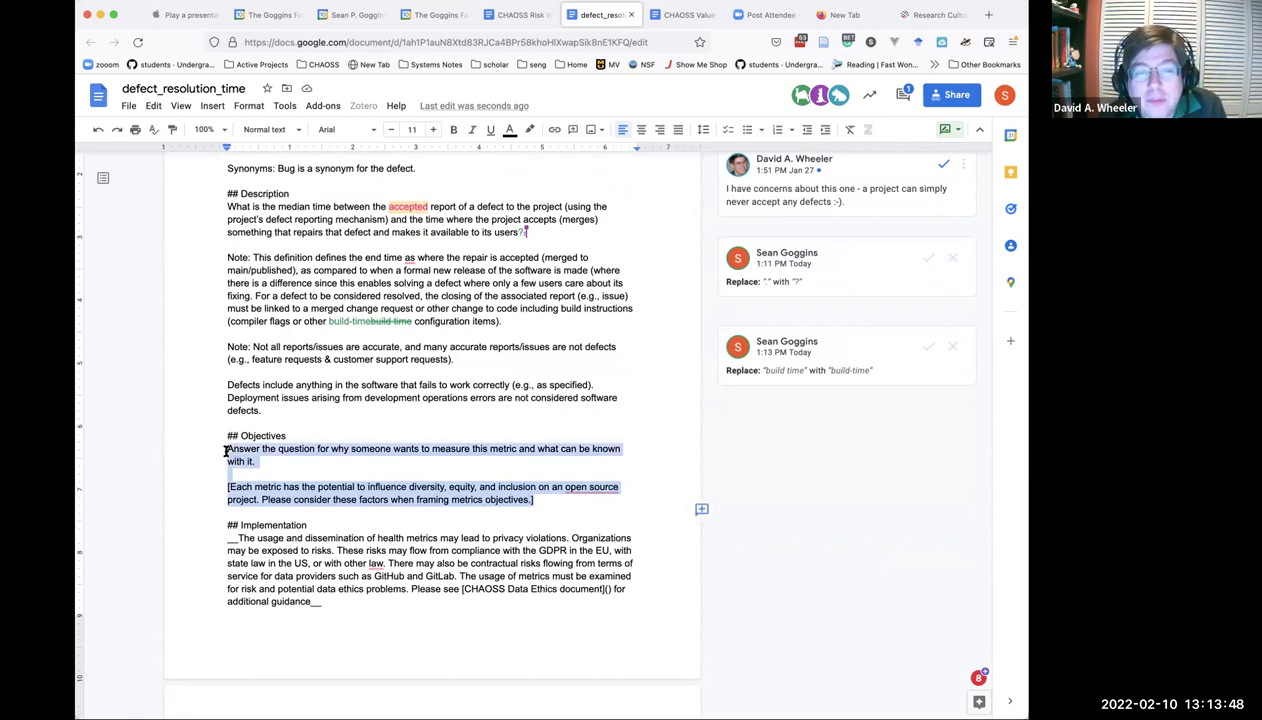
text(##)
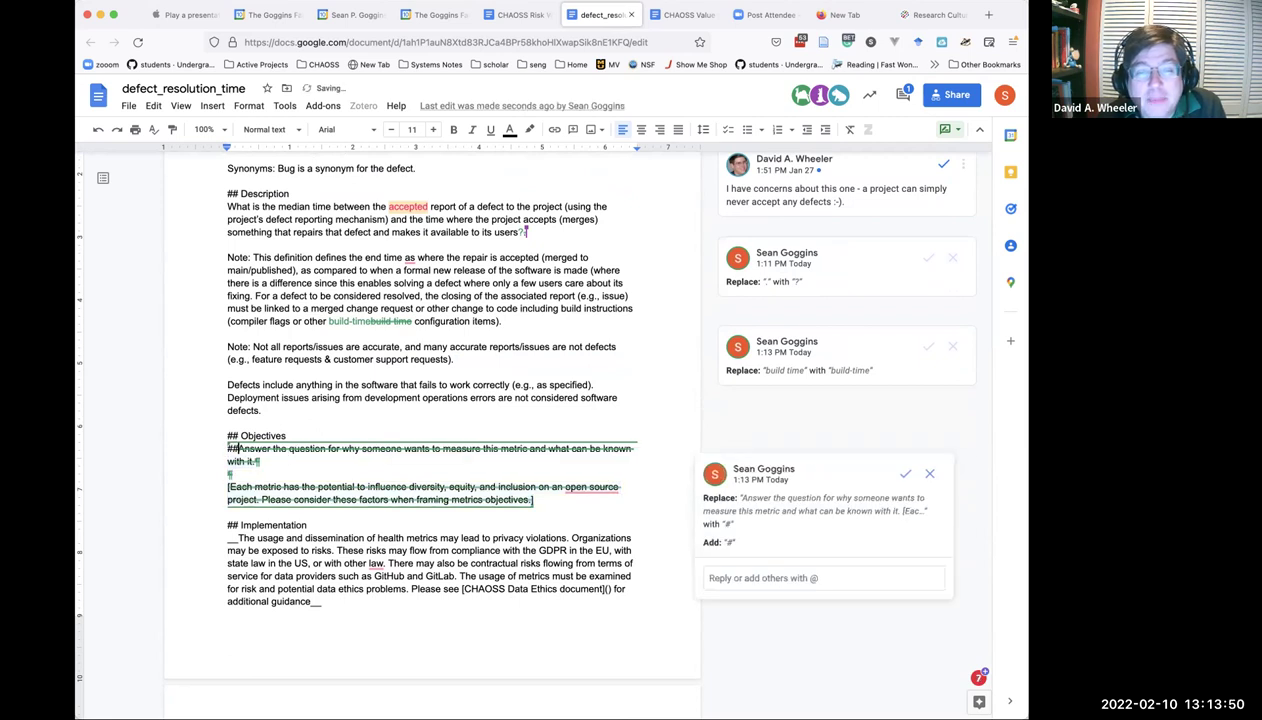
text(# Primary Objectives:)
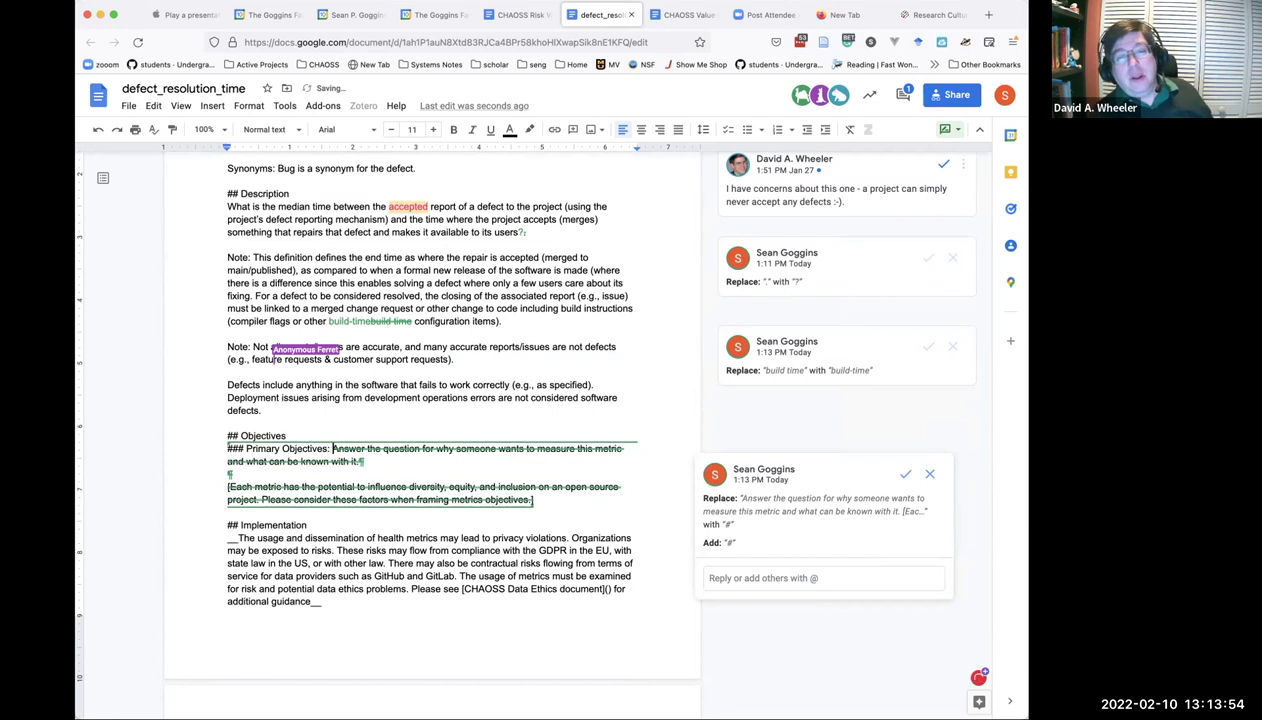
key(Return)
key(Tab)
key(BackSpace)
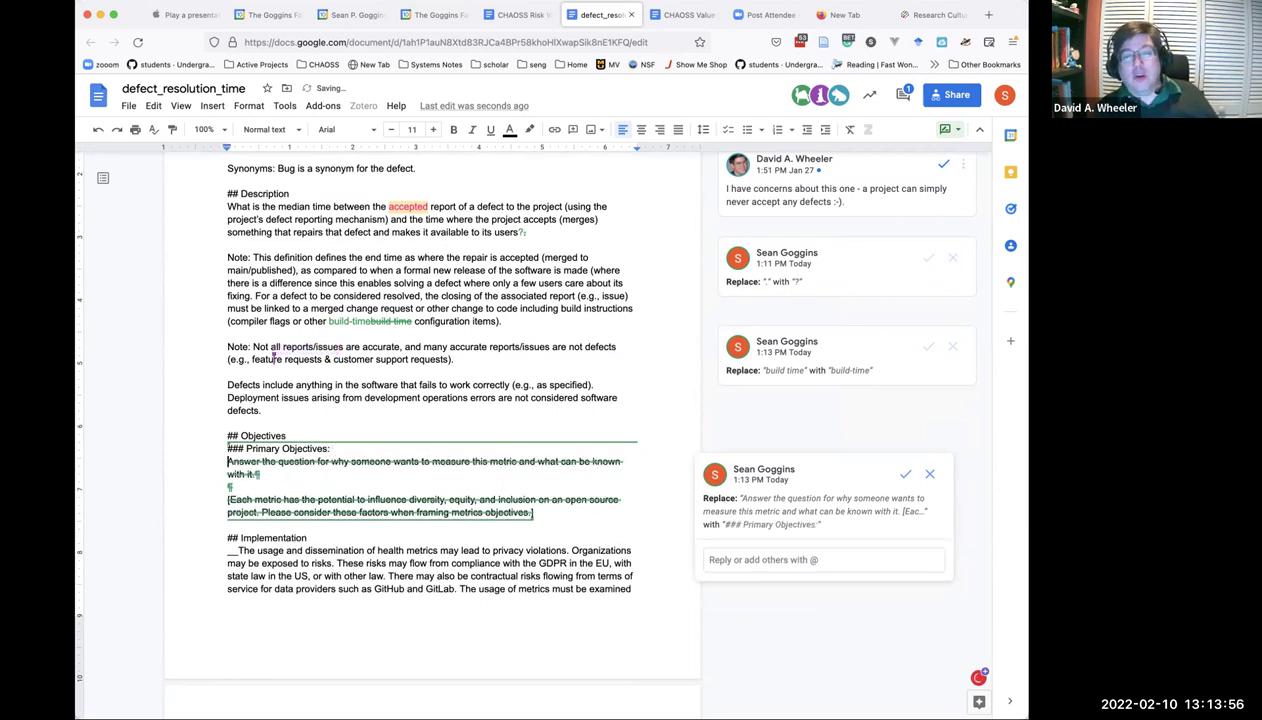
key(super+shift+7)
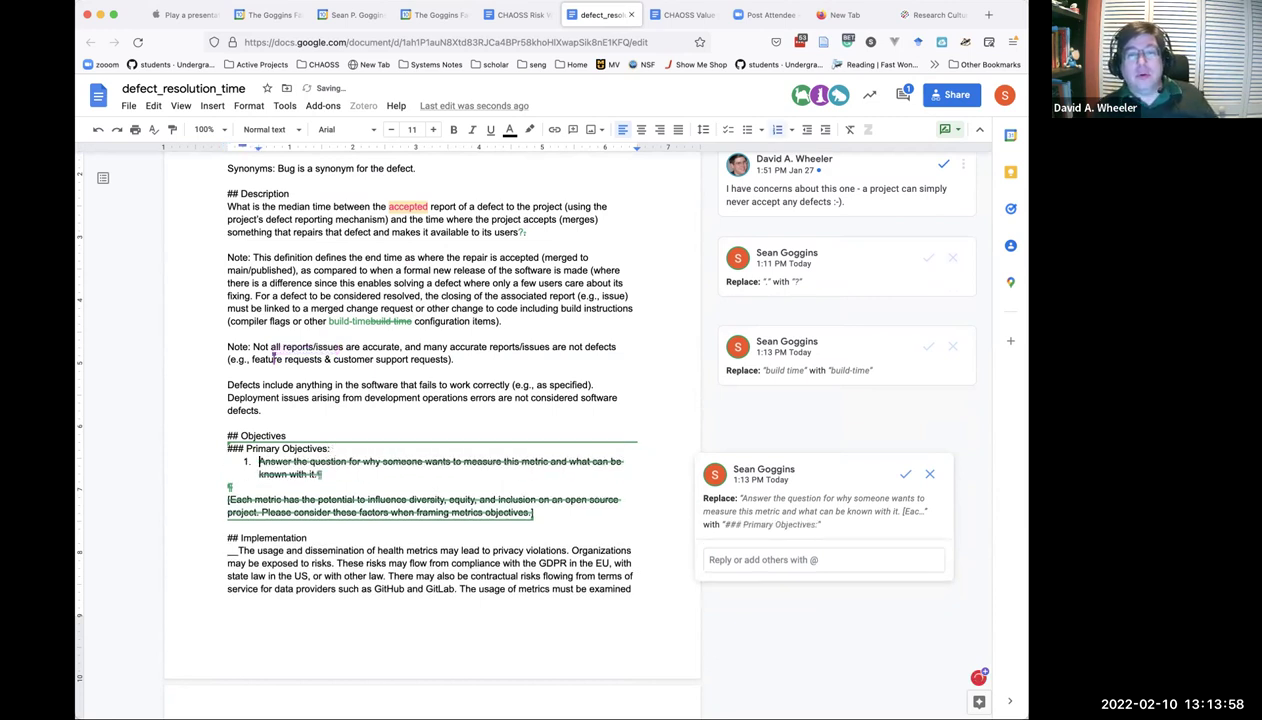
Add blank lines below item 1, discarding the false starts '### Alte' and '## F'.
click(274, 483)
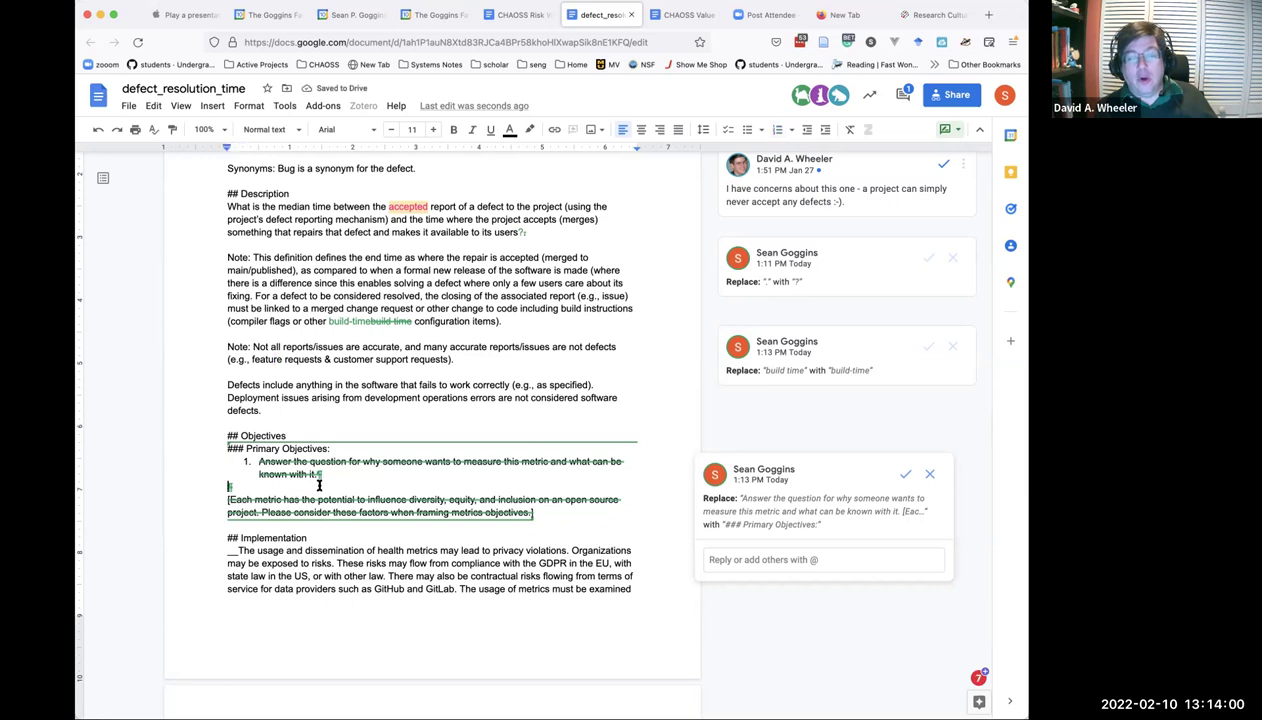
key(Return)
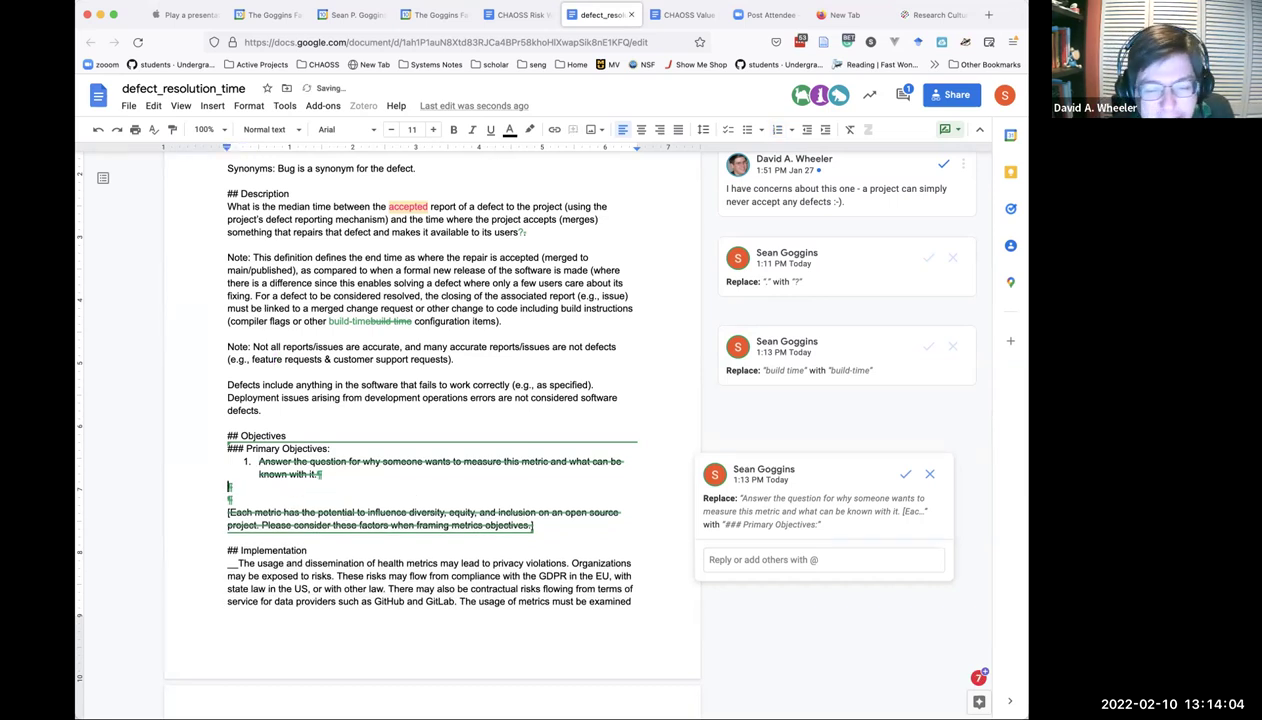
text(### Alte)
key(BackSpace)
key(BackSpace)
key(BackSpace)
key(BackSpace)
key(BackSpace)
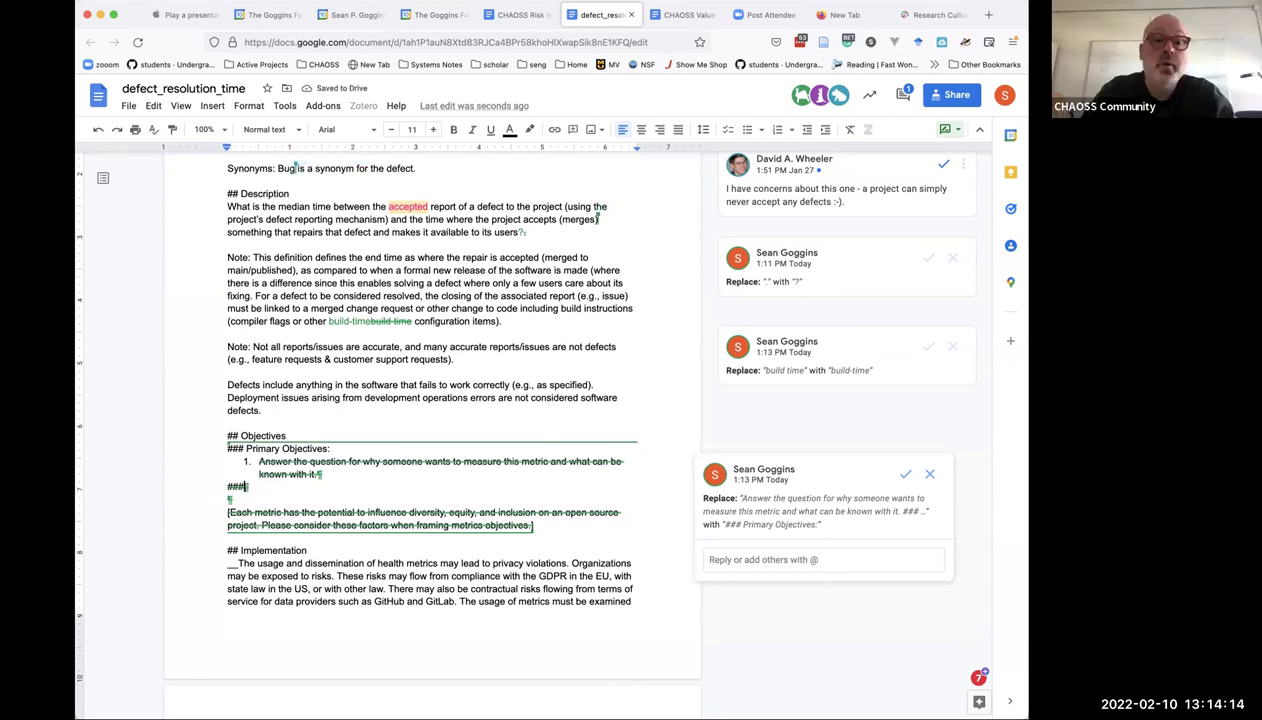
key(Return)
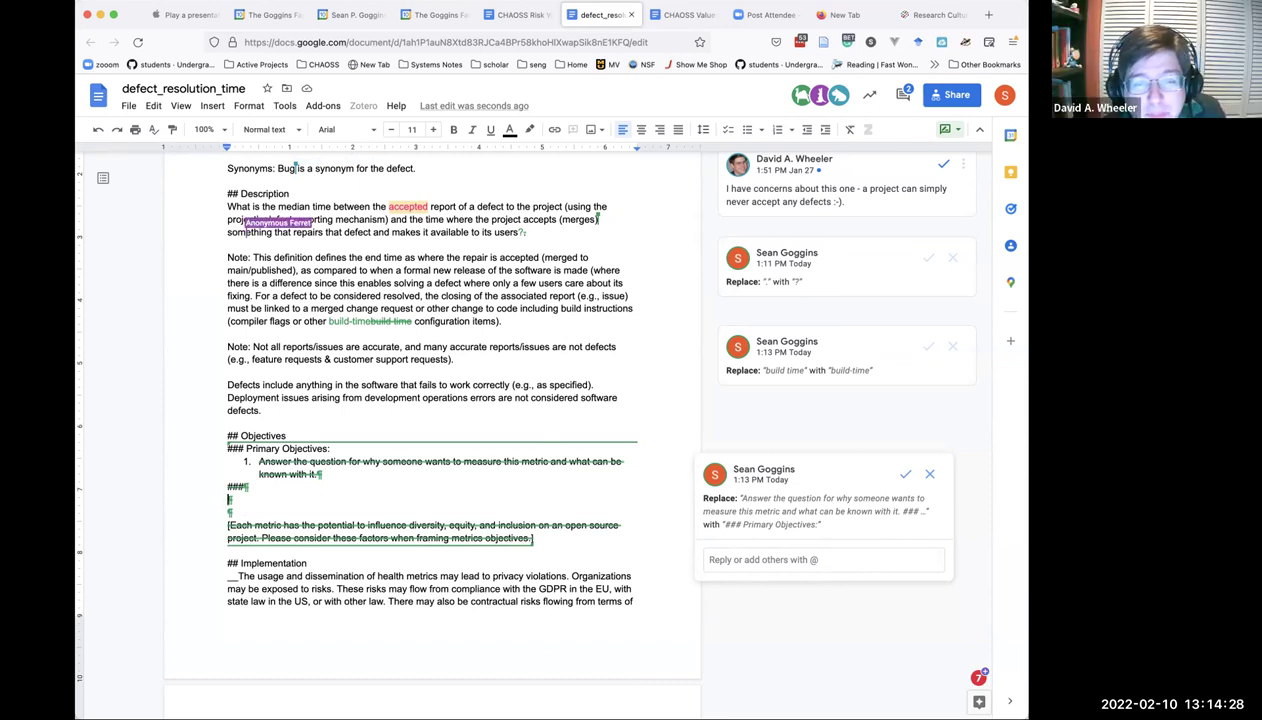
text(## F)
key(BackSpace)
key(BackSpace)
key(BackSpace)
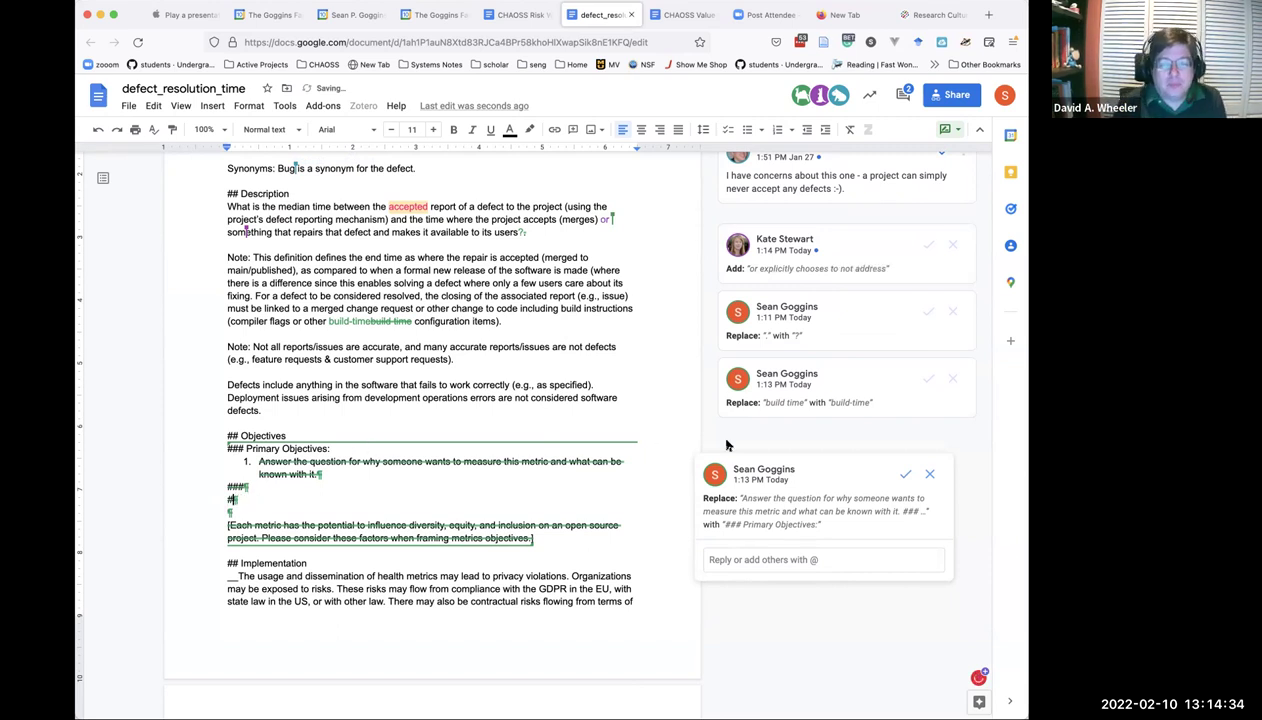
Accept the Objectives change and type objective 1: 'To understand how much time transpires between the report of a defect…'.
click(903, 474)
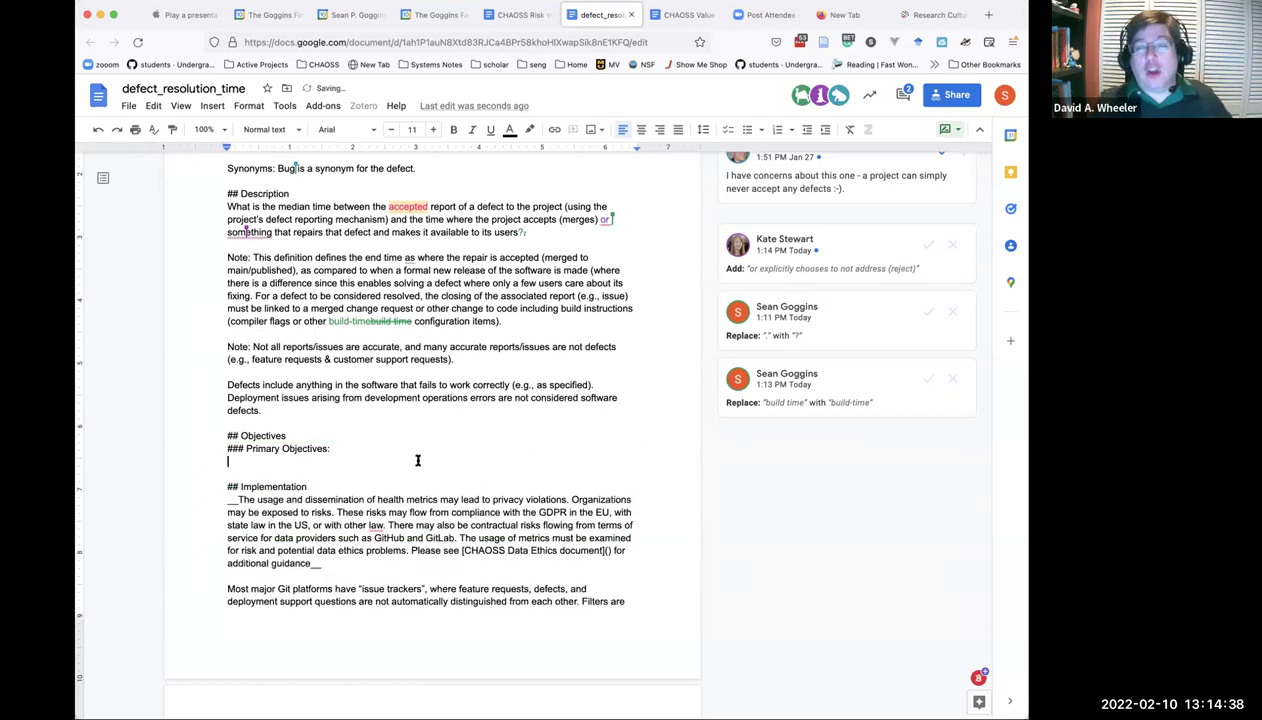
key(super+shift+7)
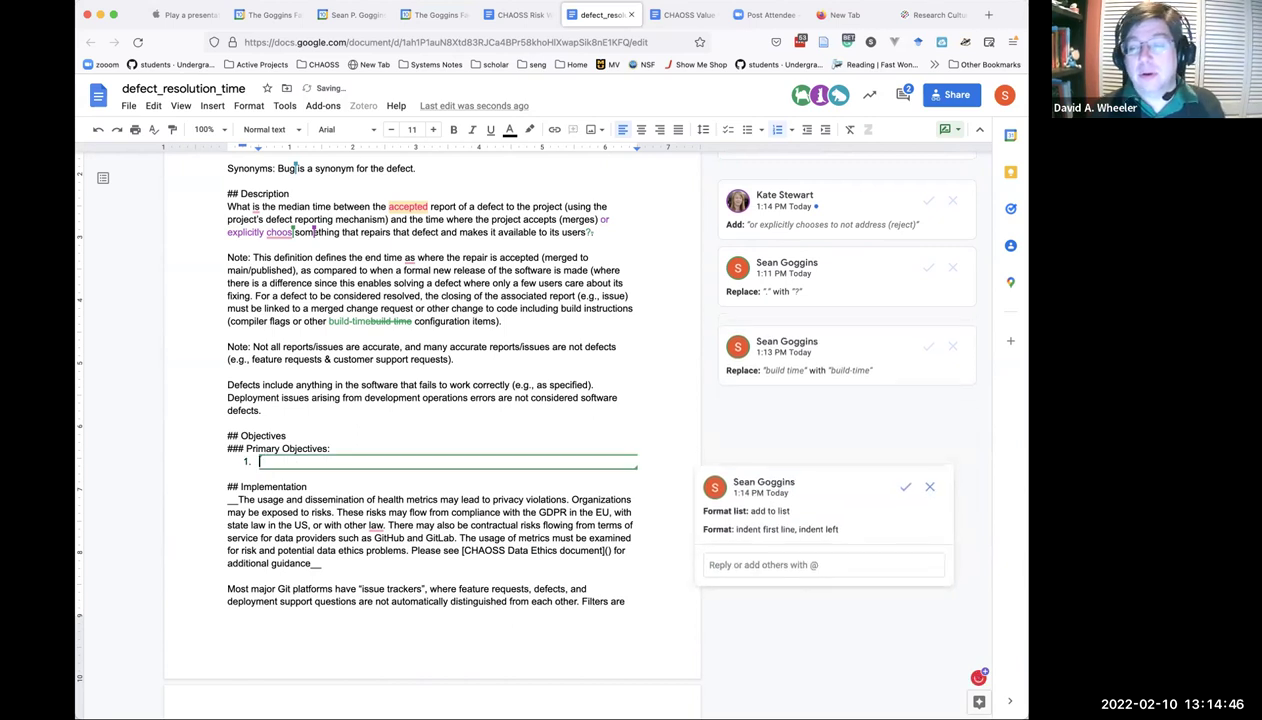
text(To un)
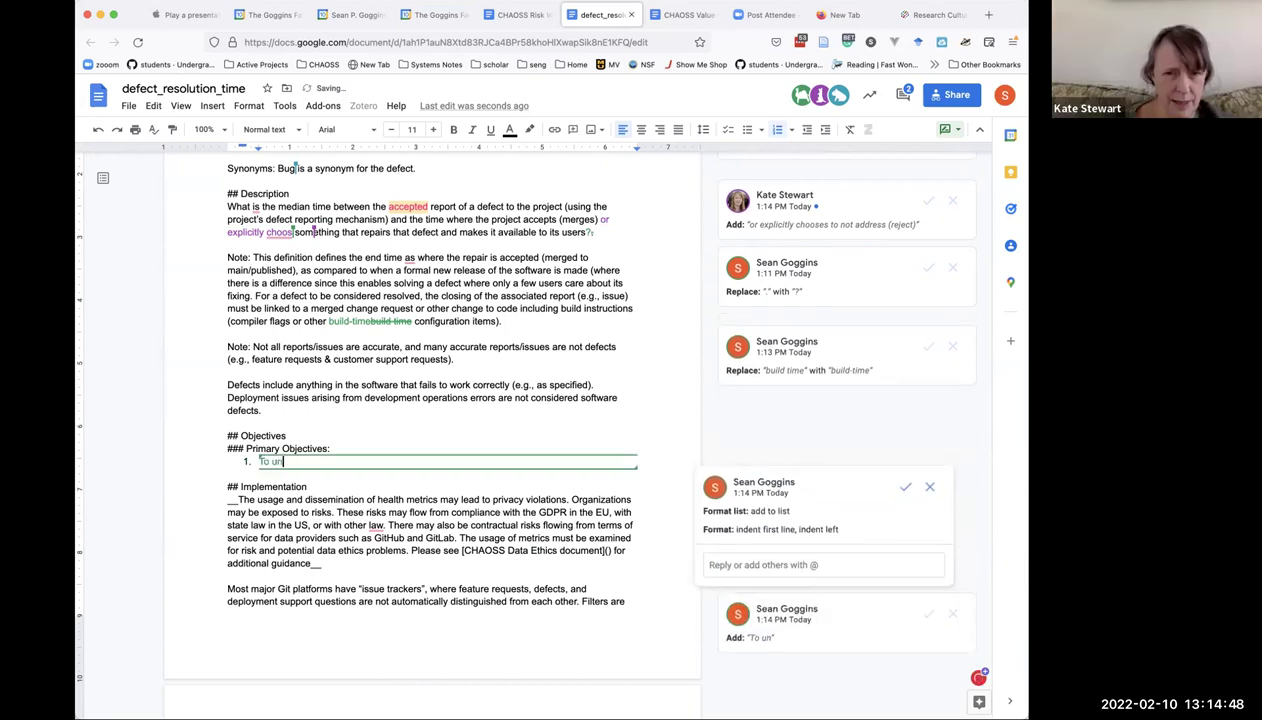
text(derstand how quickly)
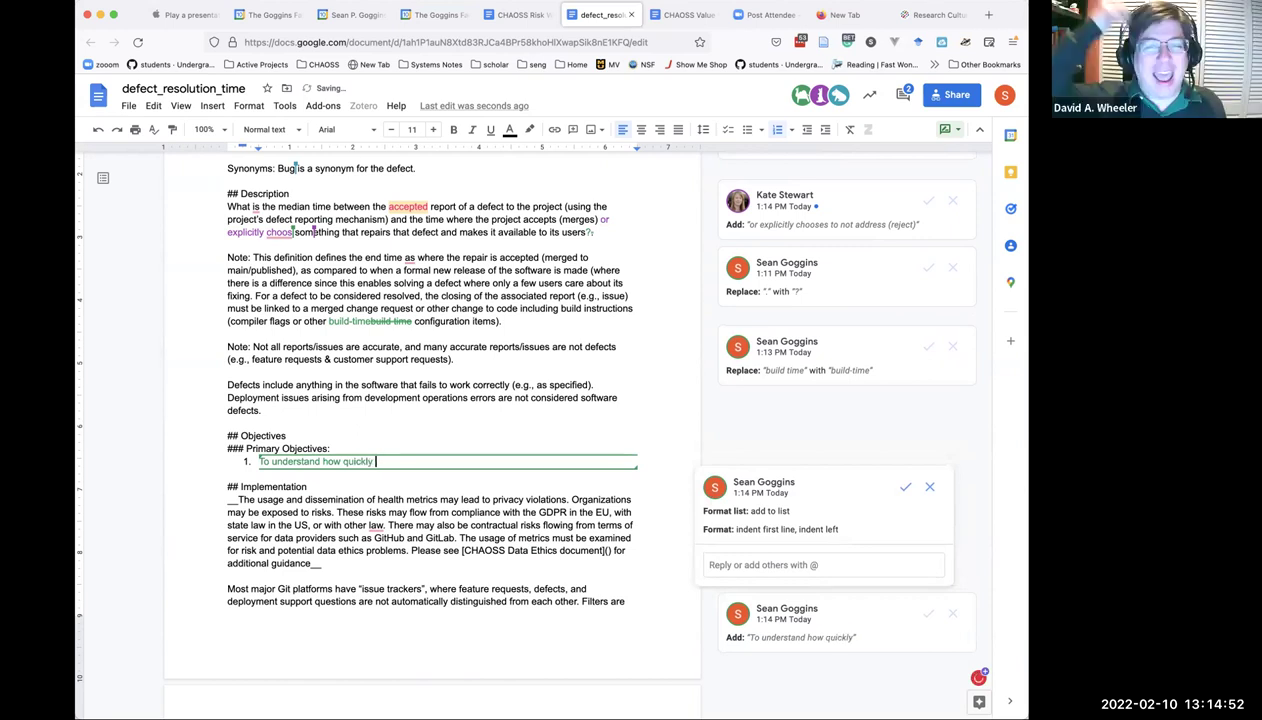
text( d)
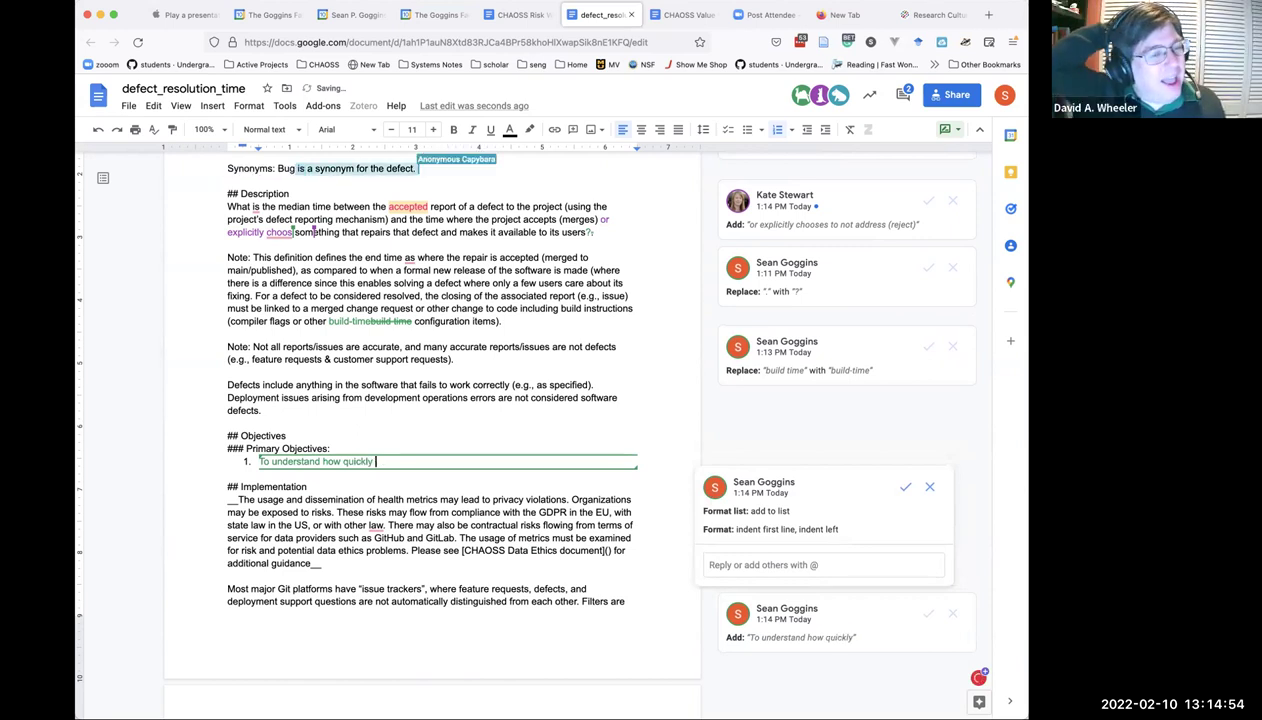
text(e)
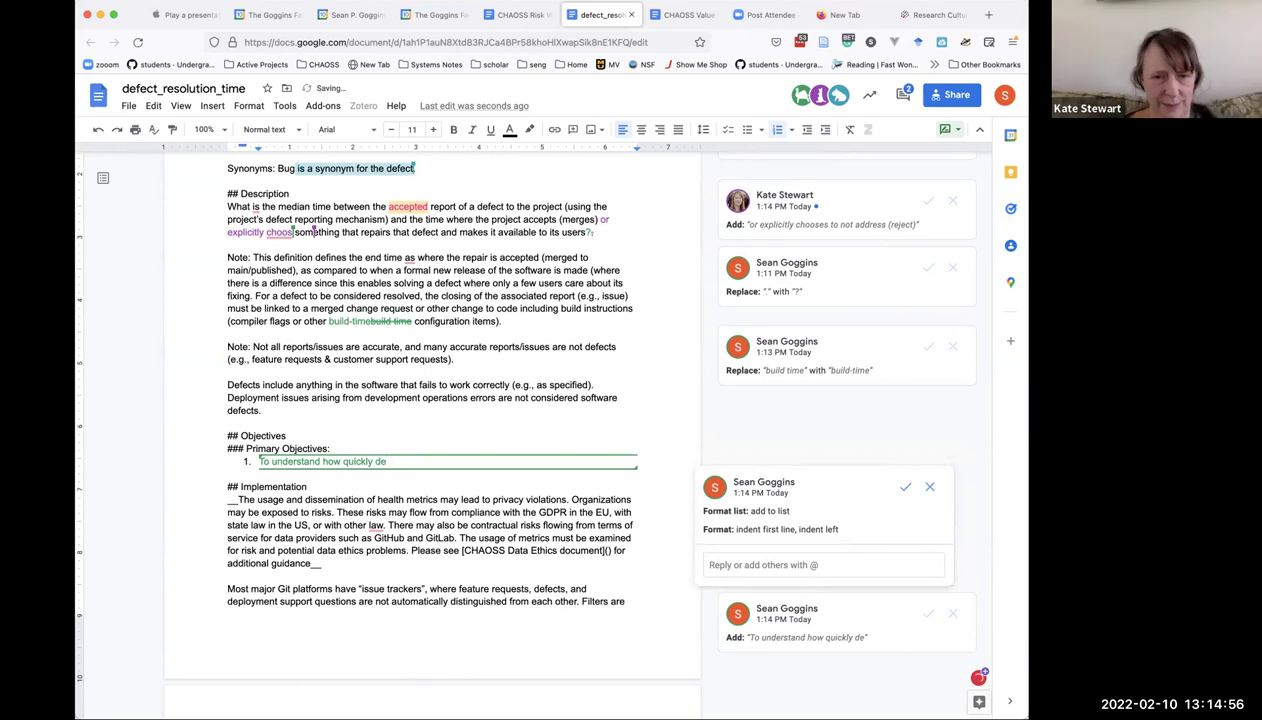
key(BackSpace)
key(BackSpace)
key(BackSpace)
key(BackSpace)
key(BackSpace)
key(BackSpace)
key(BackSpace)
key(BackSpace)
key(BackSpace)
key(BackSpace)
text(much time )
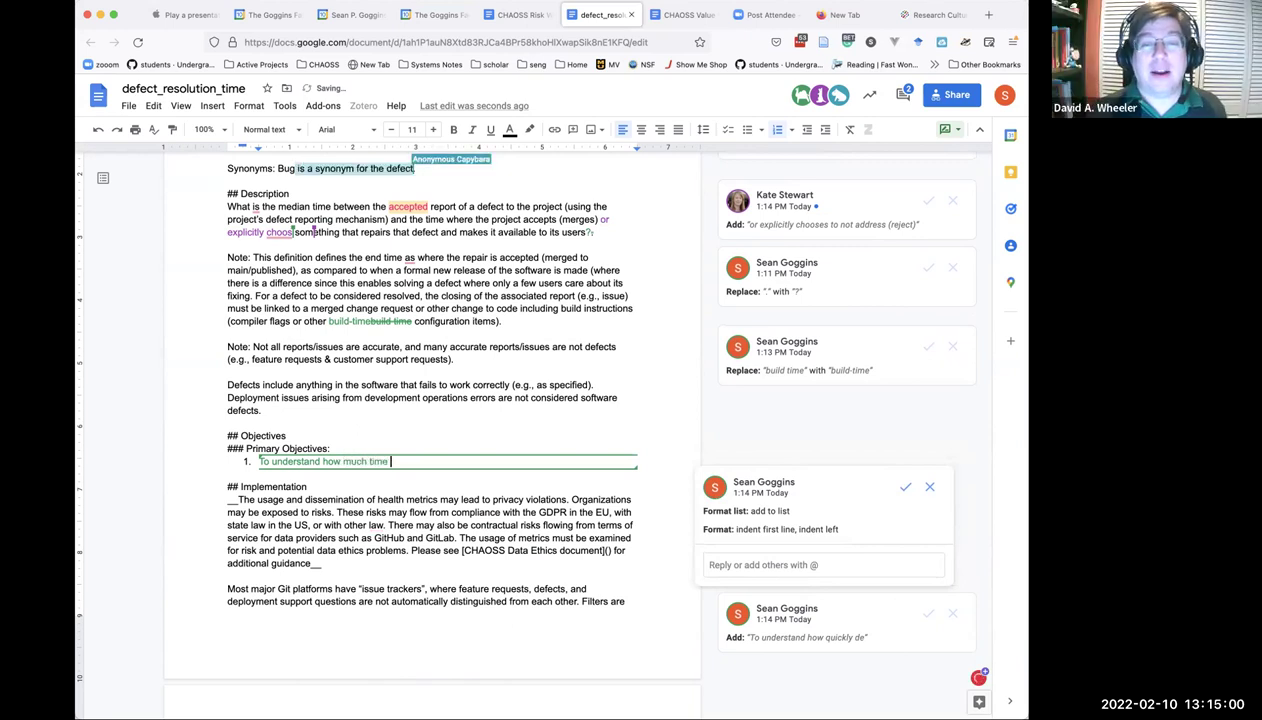
text(transpires )
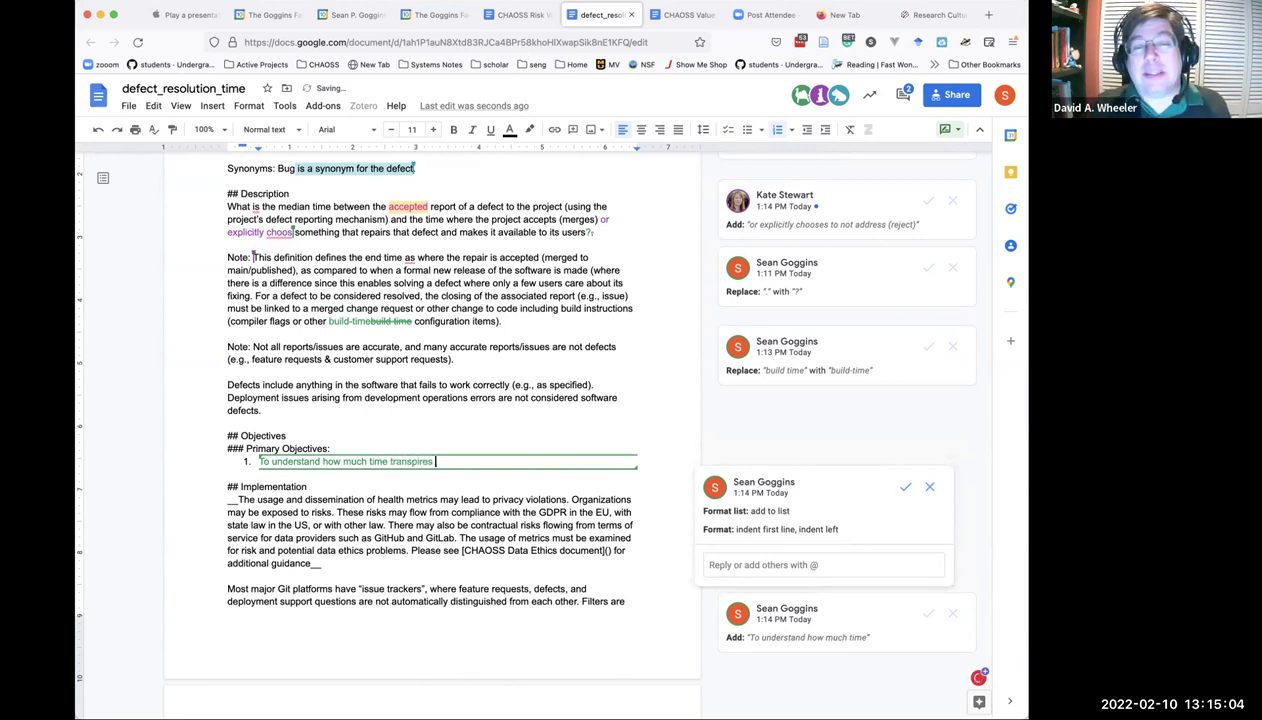
text(between the )
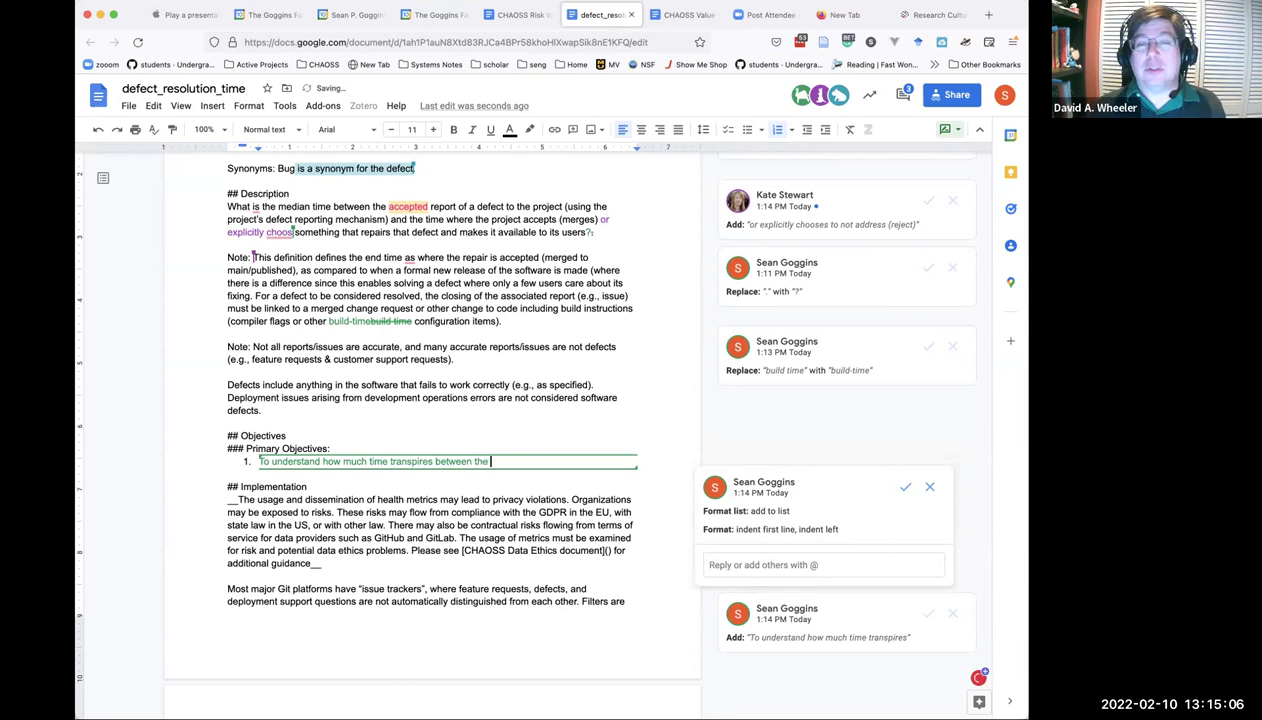
text(report of a def)
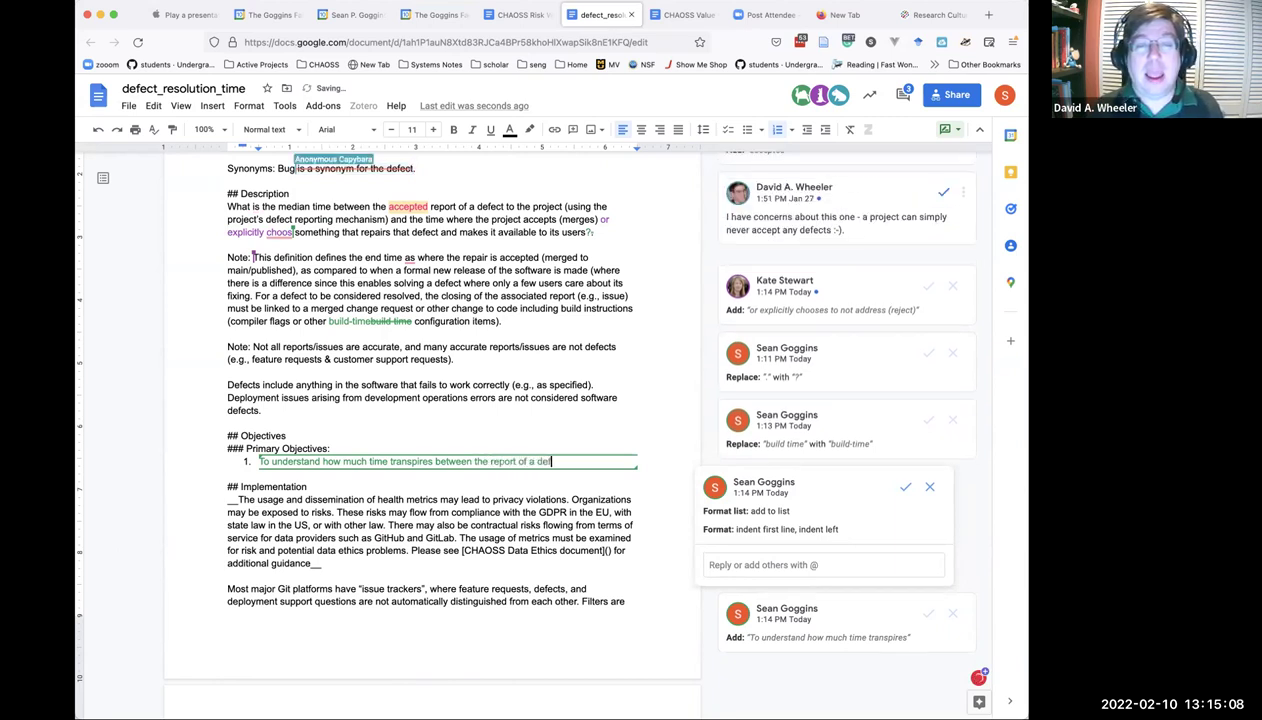
text(ect and it)
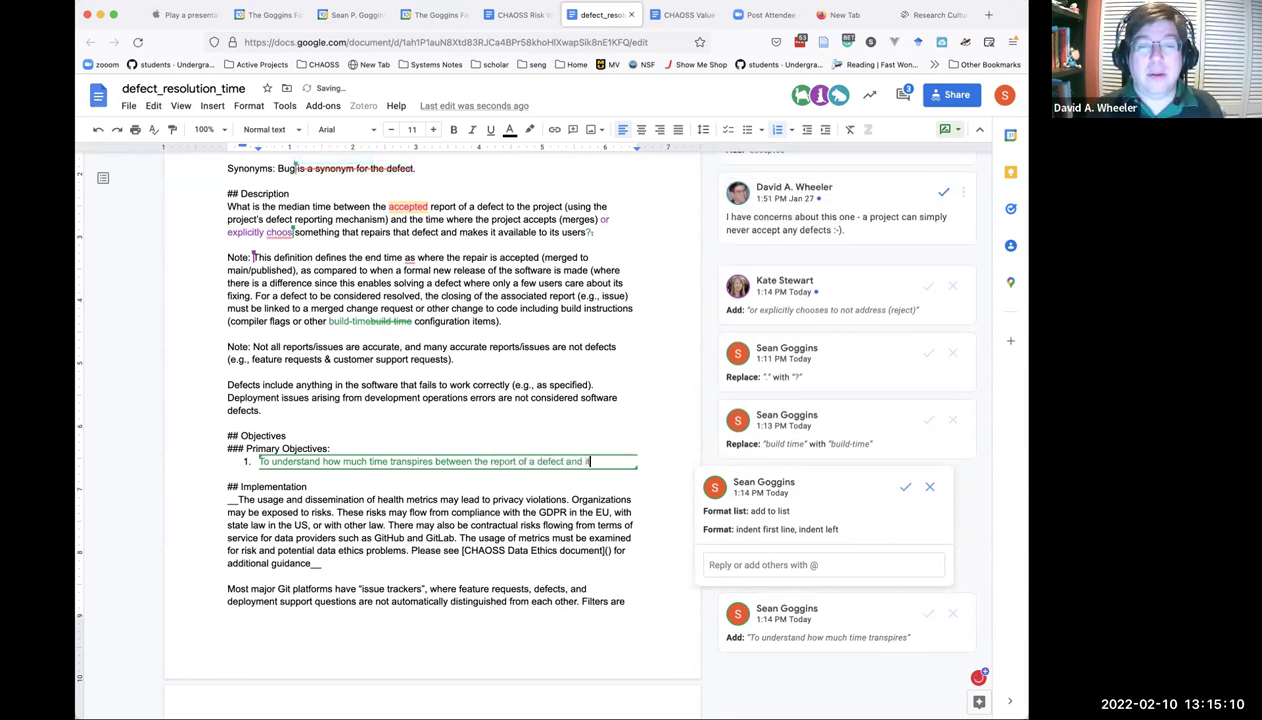
text(s rsolution in)
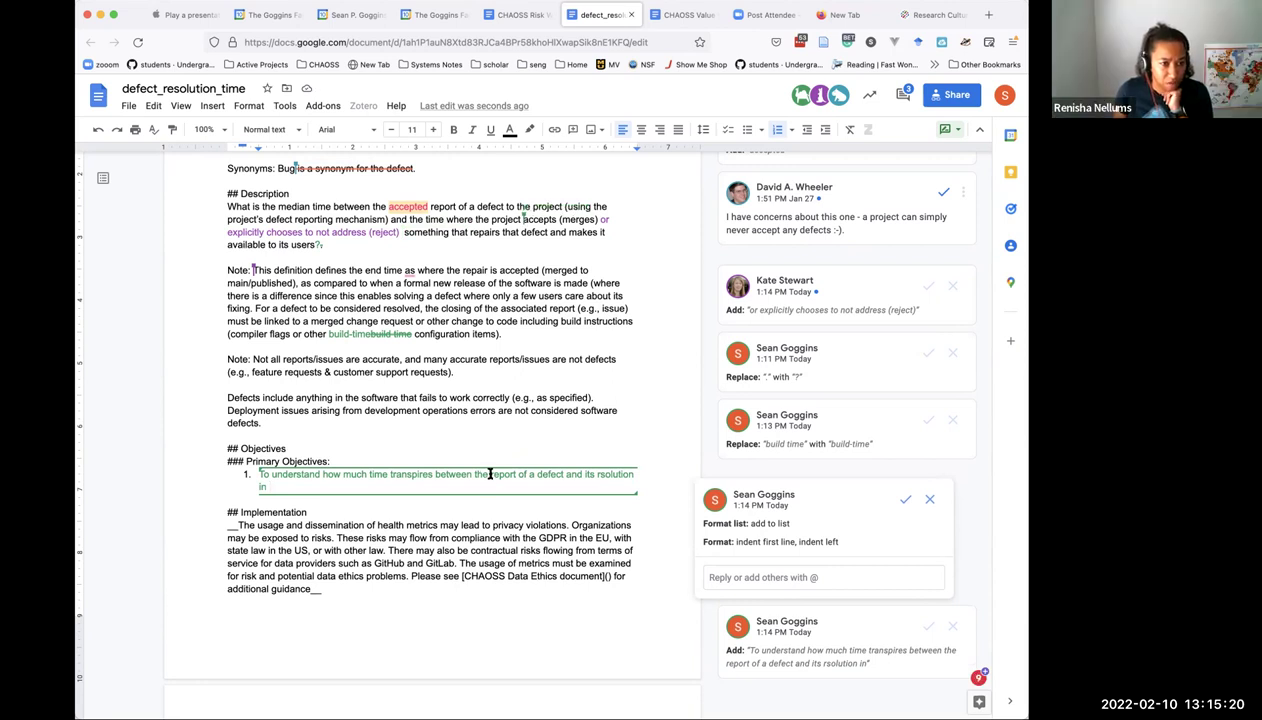
Insert 'receipt of a' before 'report' and append '??Released Software?? Any distributable Software??' to objective 1.
text(receipt)
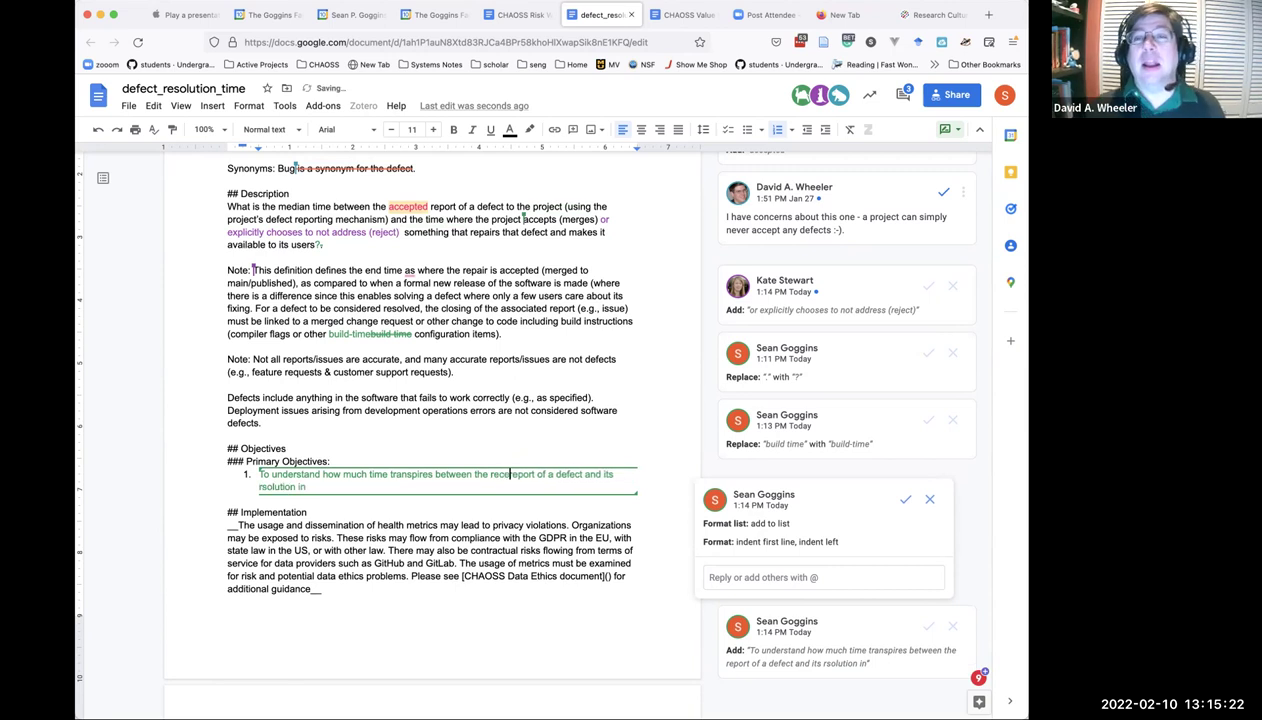
text( of a)
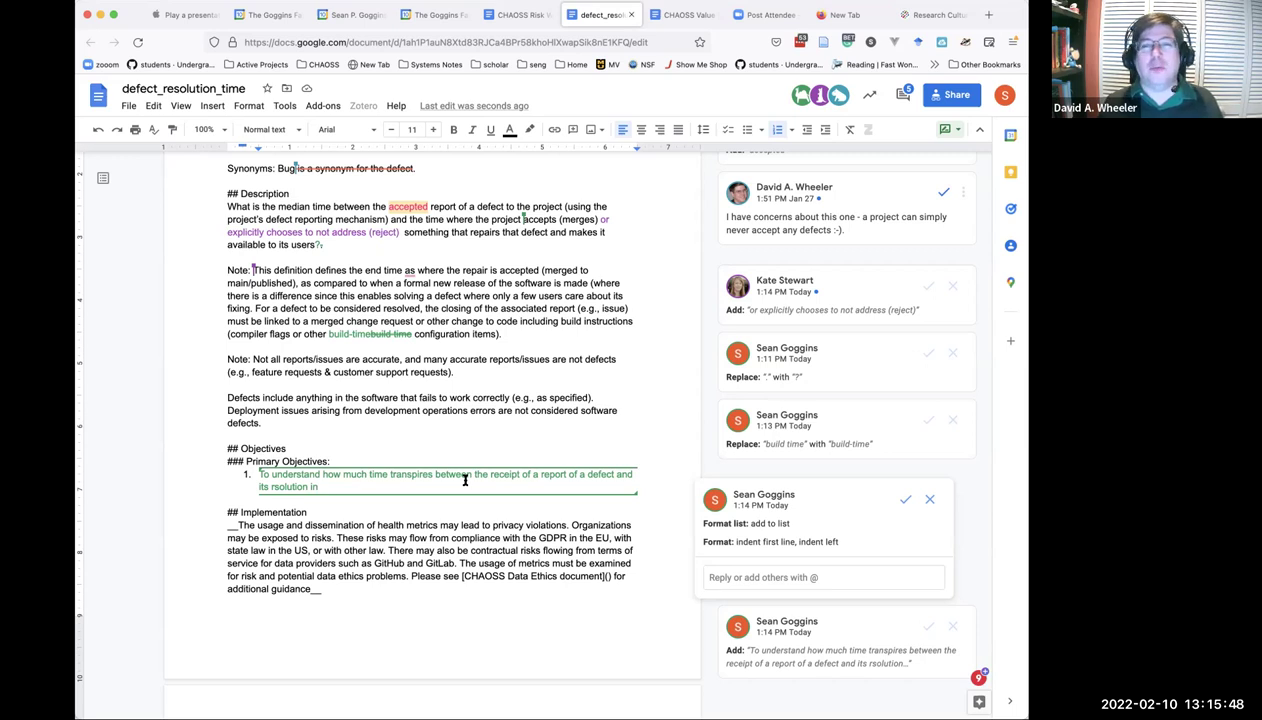
text(??Released Software)
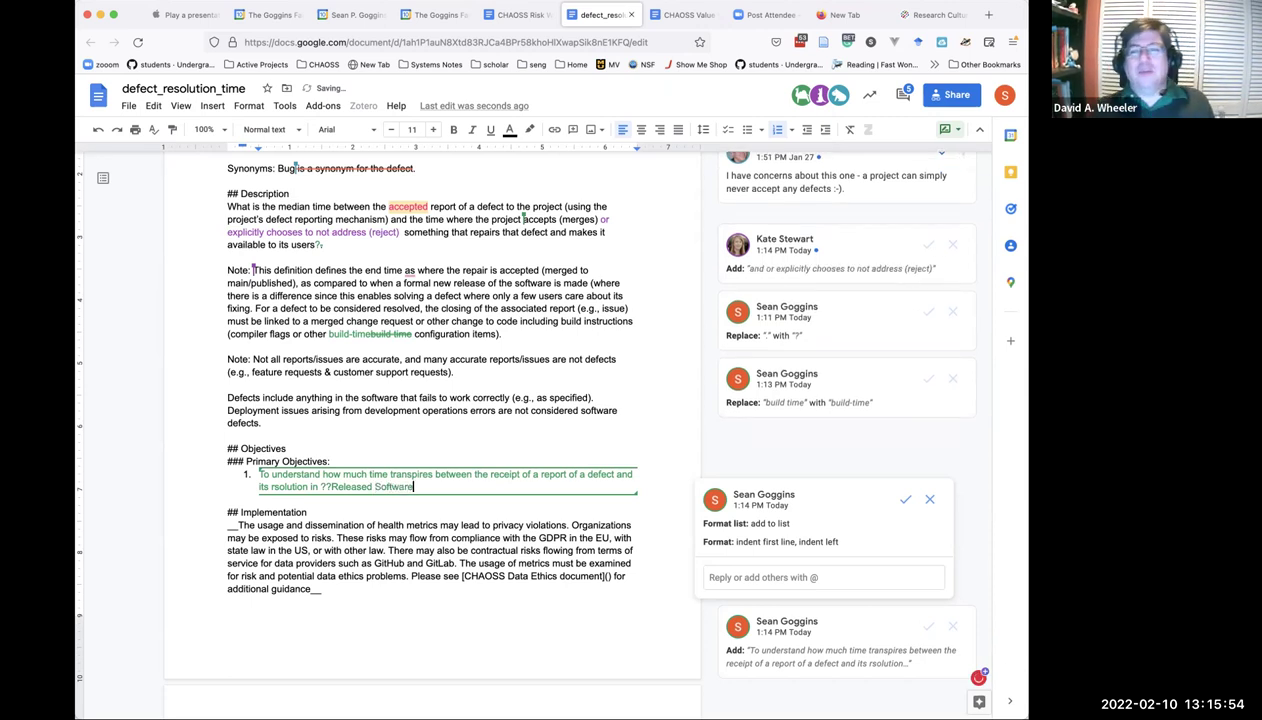
text(?? Any )
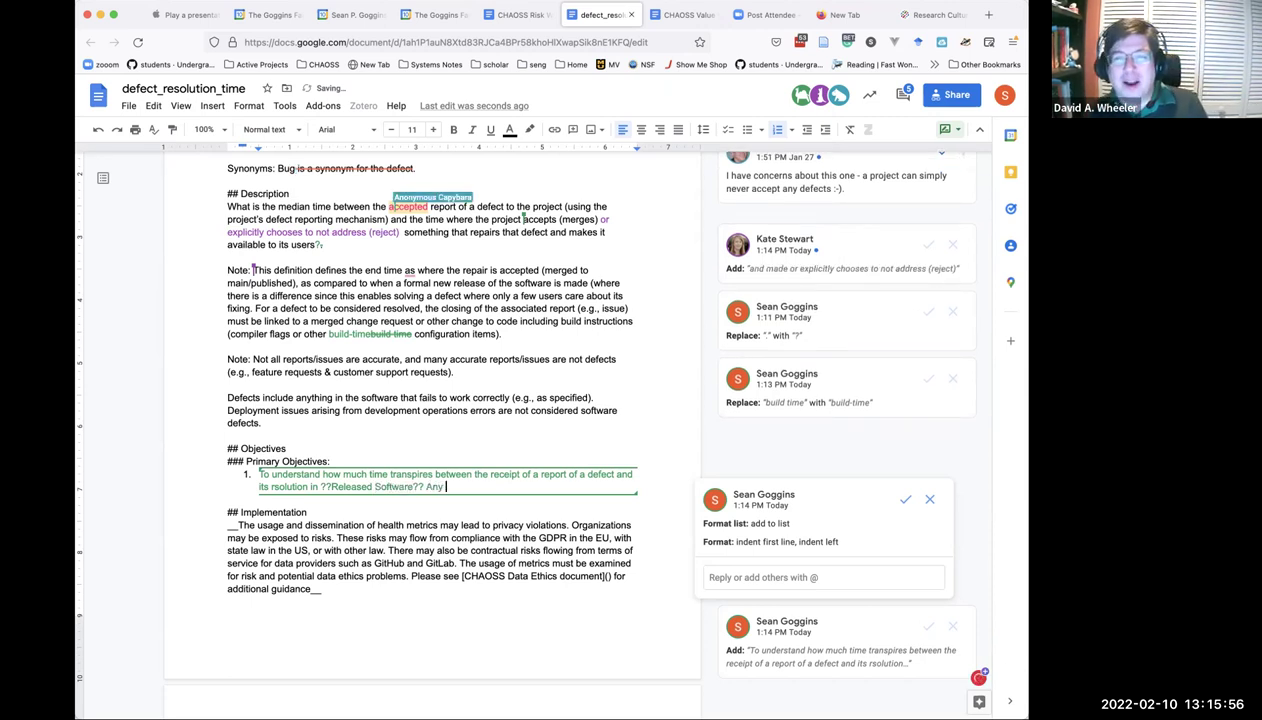
text(distribut)
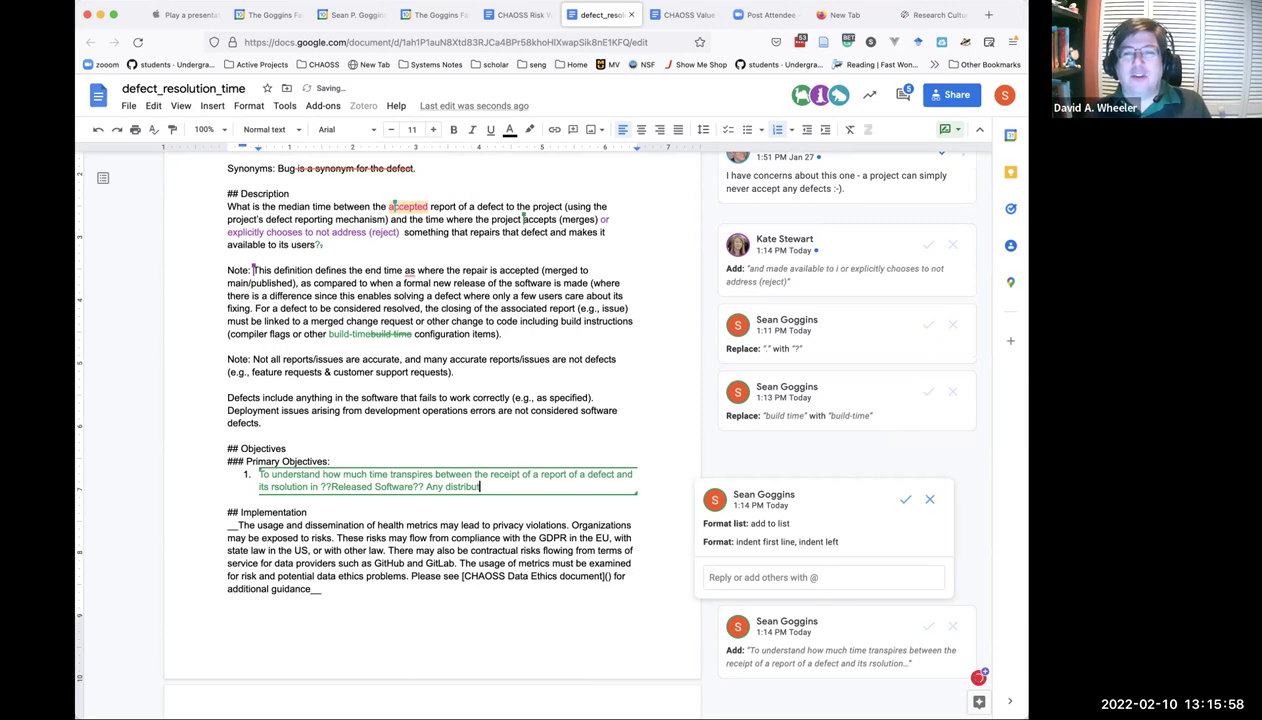
text(able Soft)
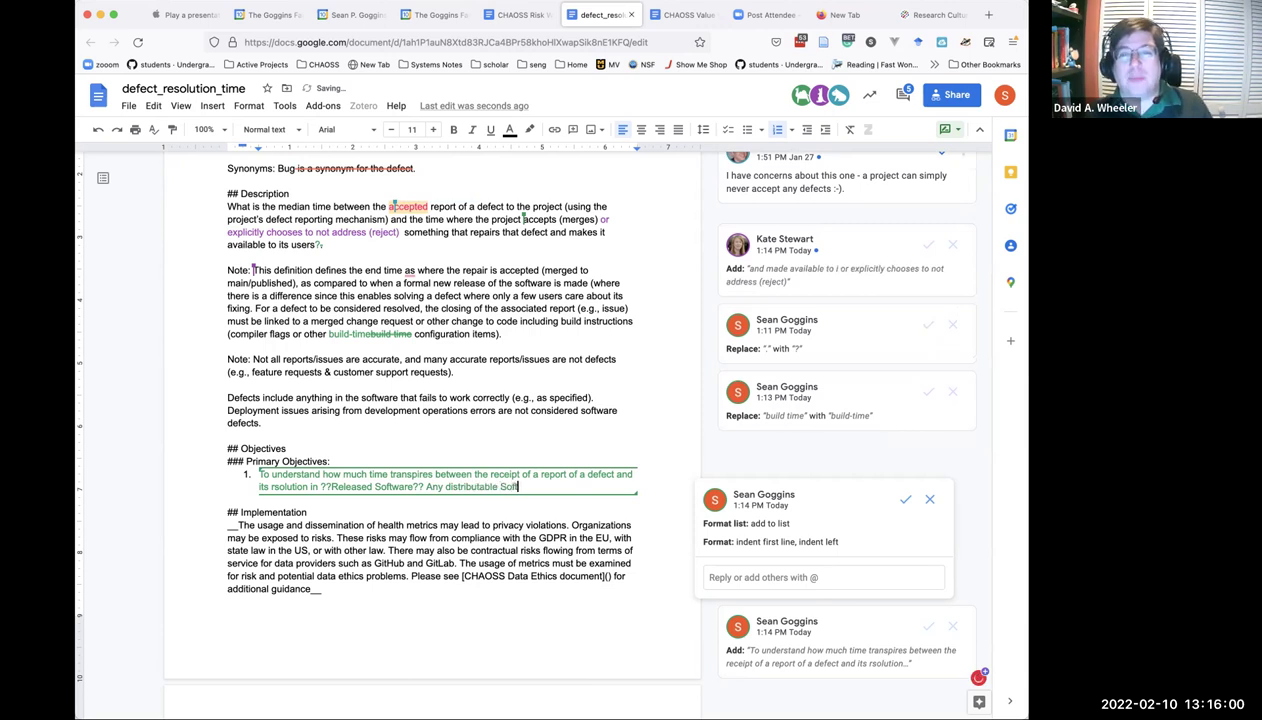
text(ware??)
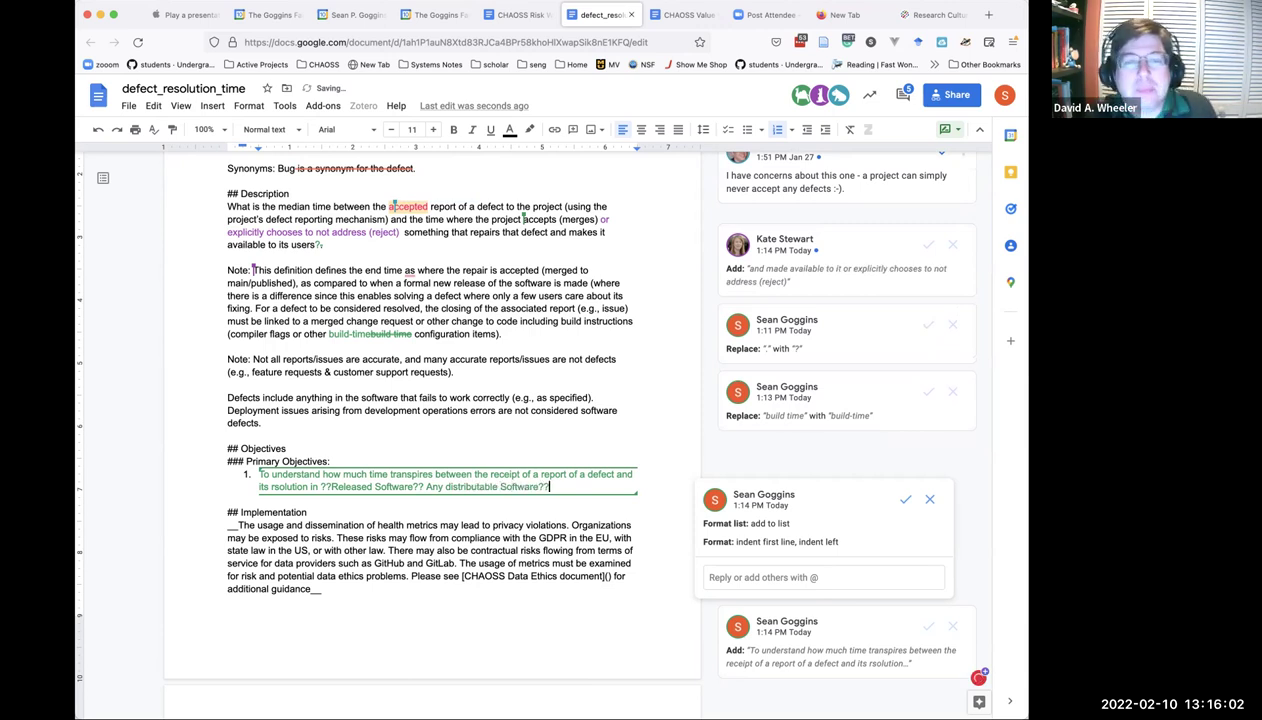
Add objective 2: mean, median, or other measure of defect resolution time for a project, repository, or portfolio.
key(Return)
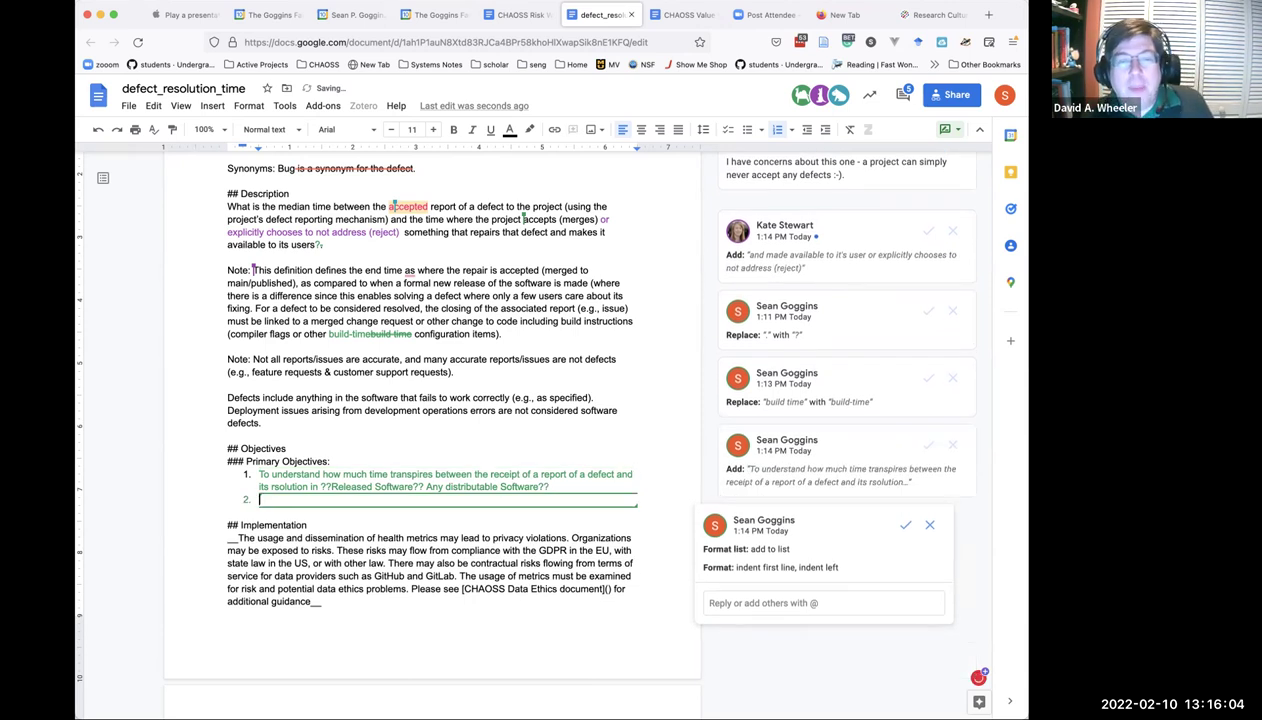
text(To un)
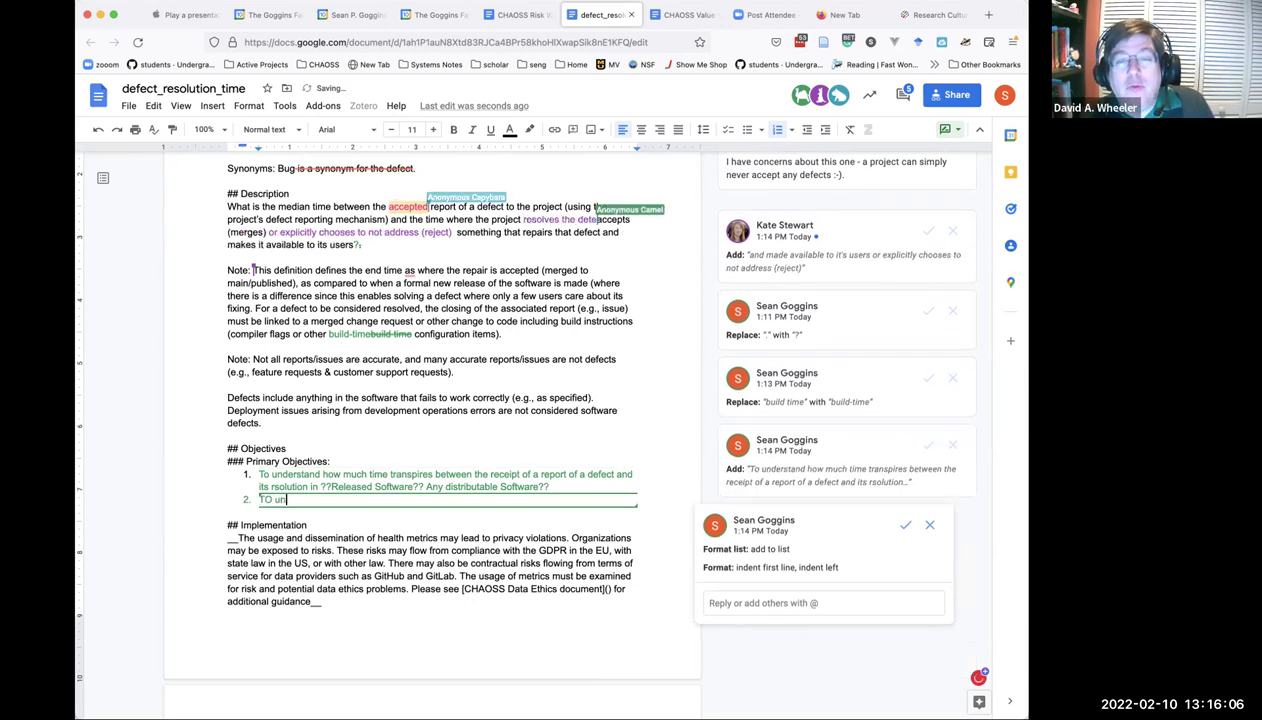
text(derstand )
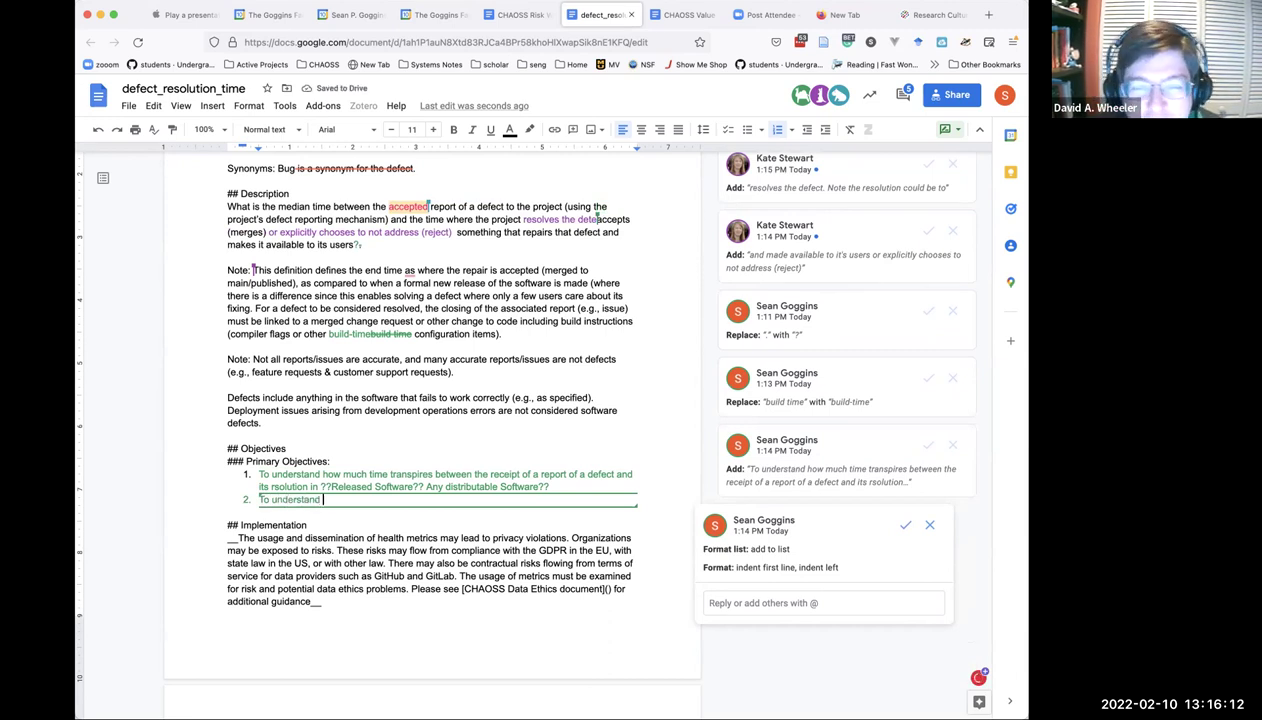
text(mean)
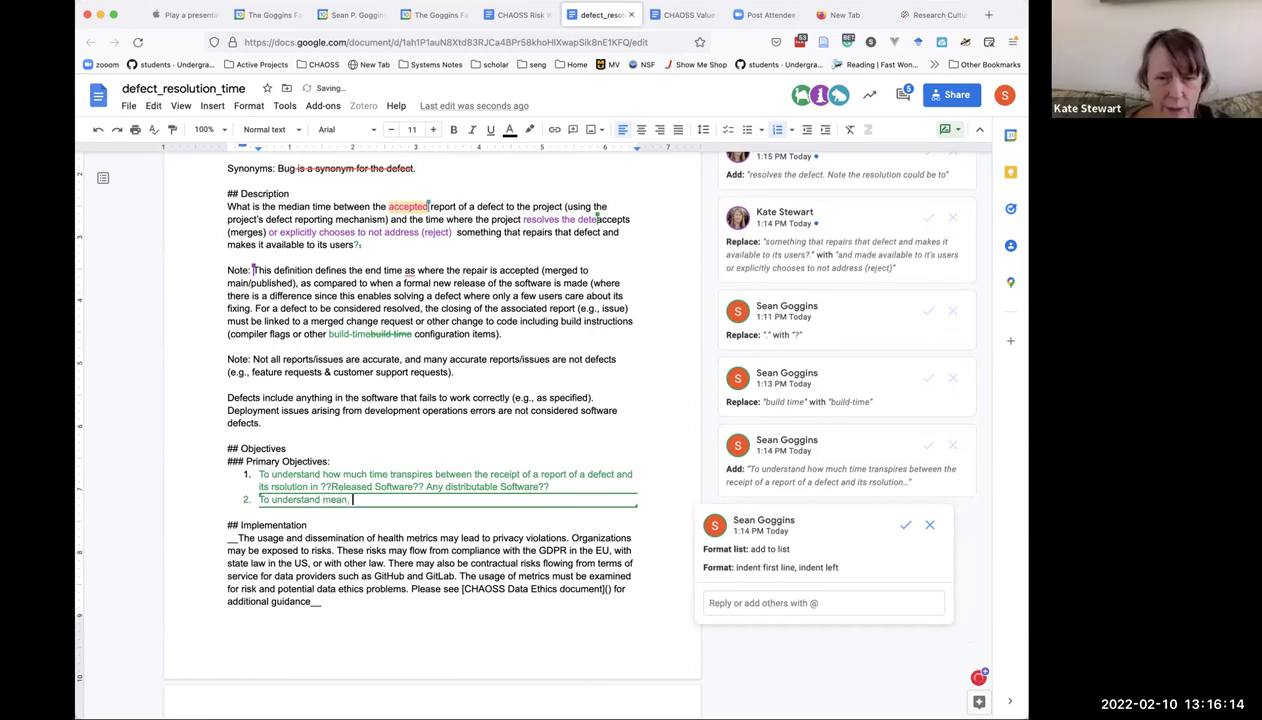
text(, and)
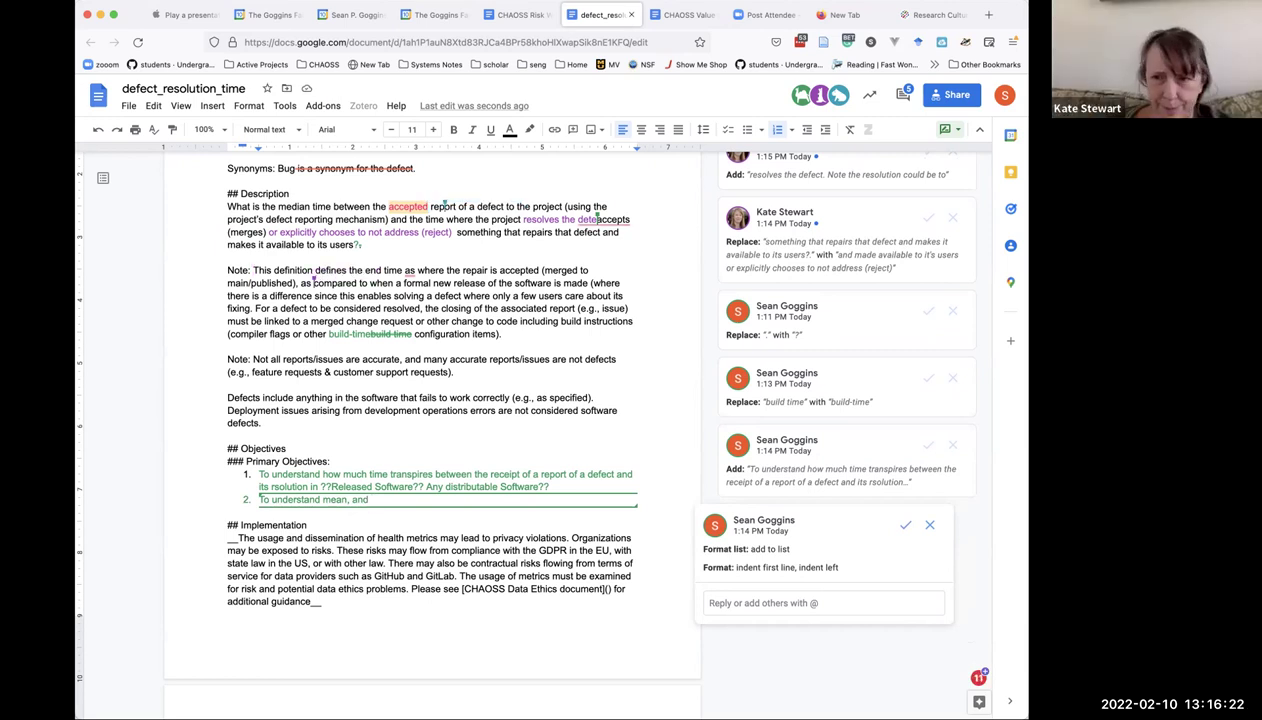
key(BackSpace)
key(BackSpace)
key(BackSpace)
text(m)
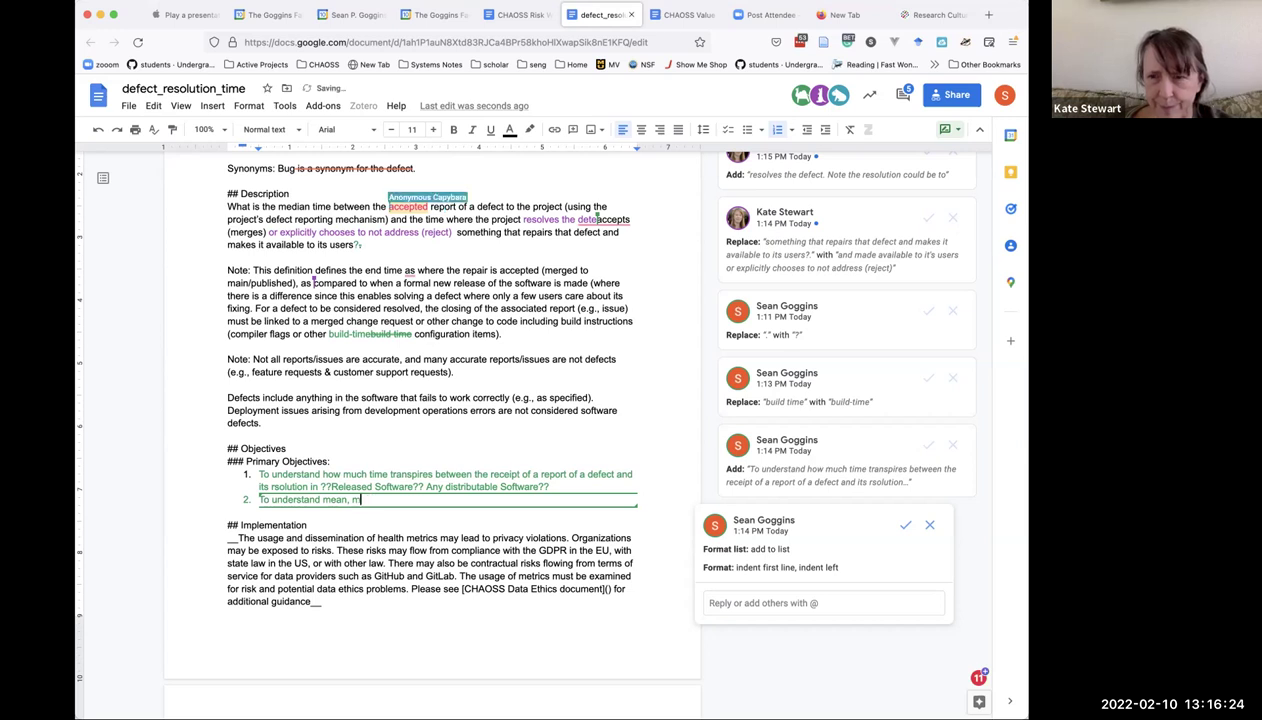
text(edian, or oth)
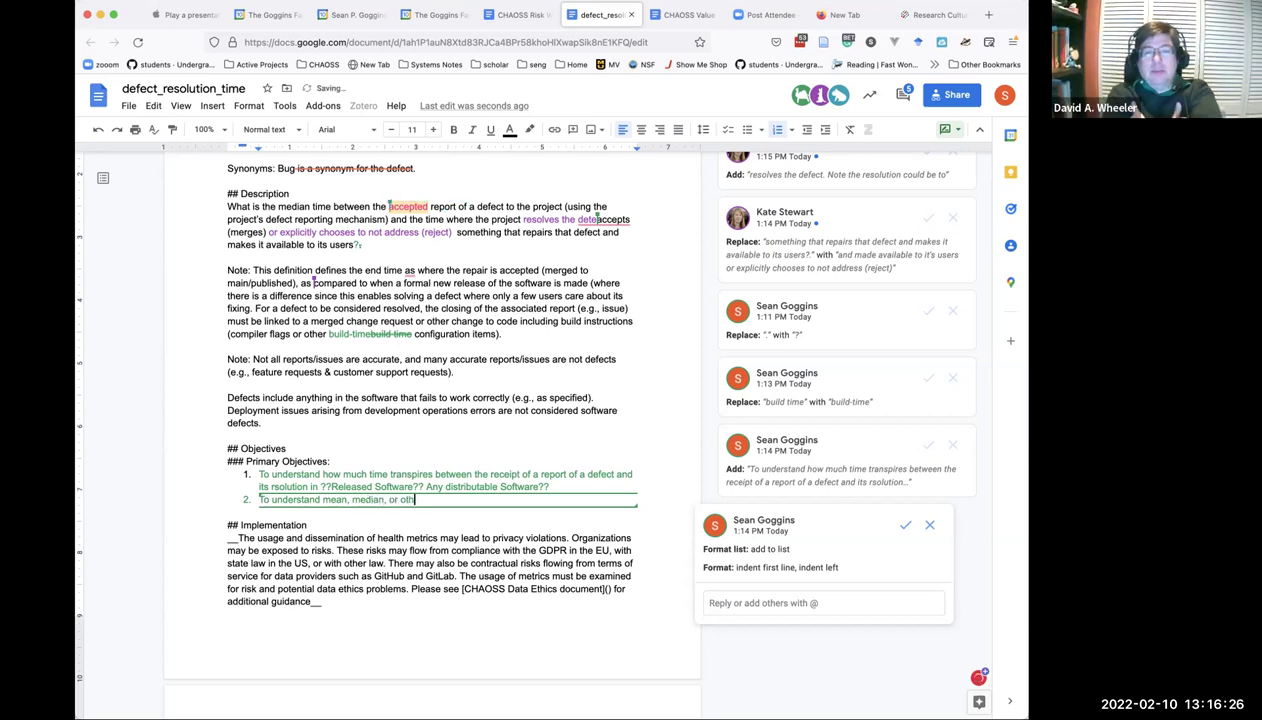
text(er statistical measure of )
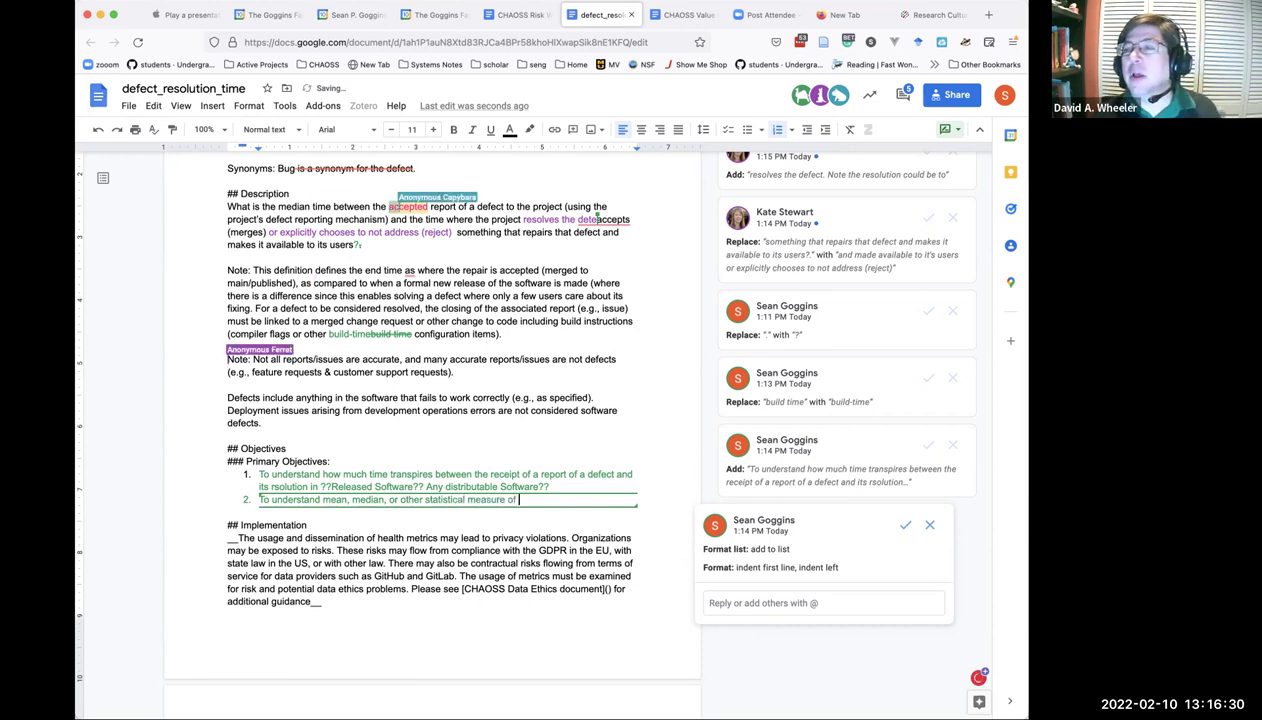
text(overall )
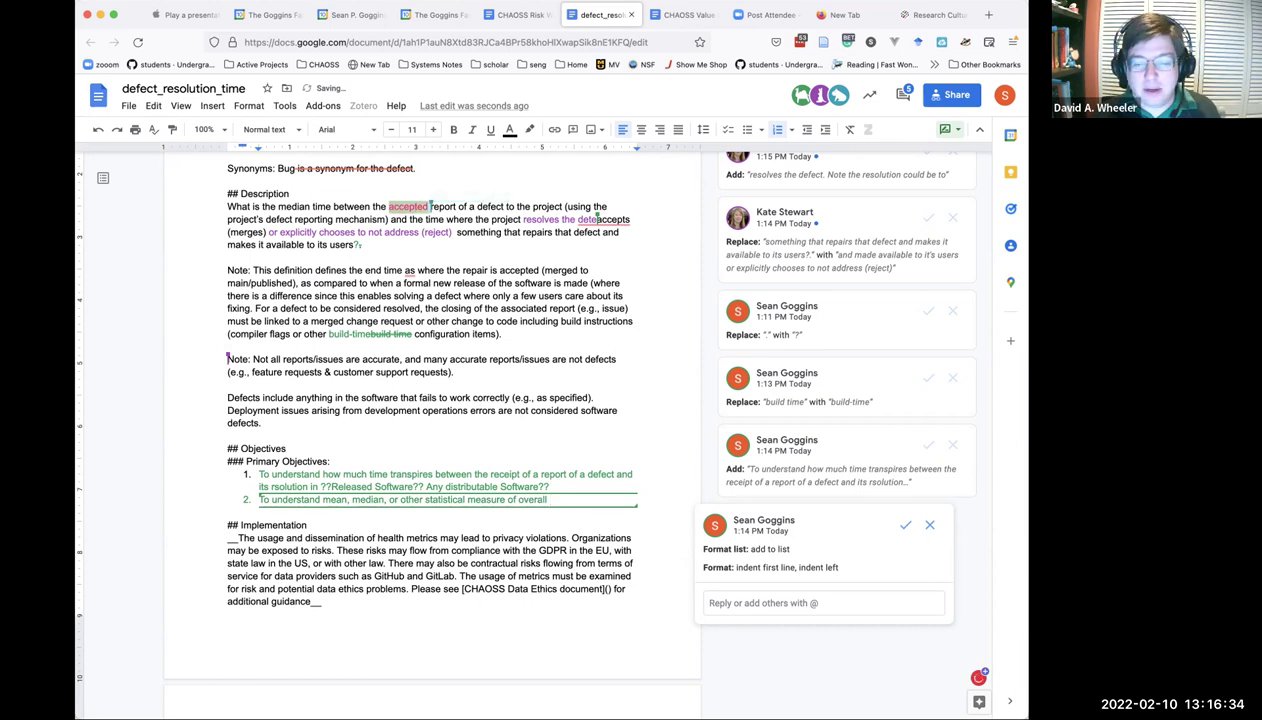
text(defe)
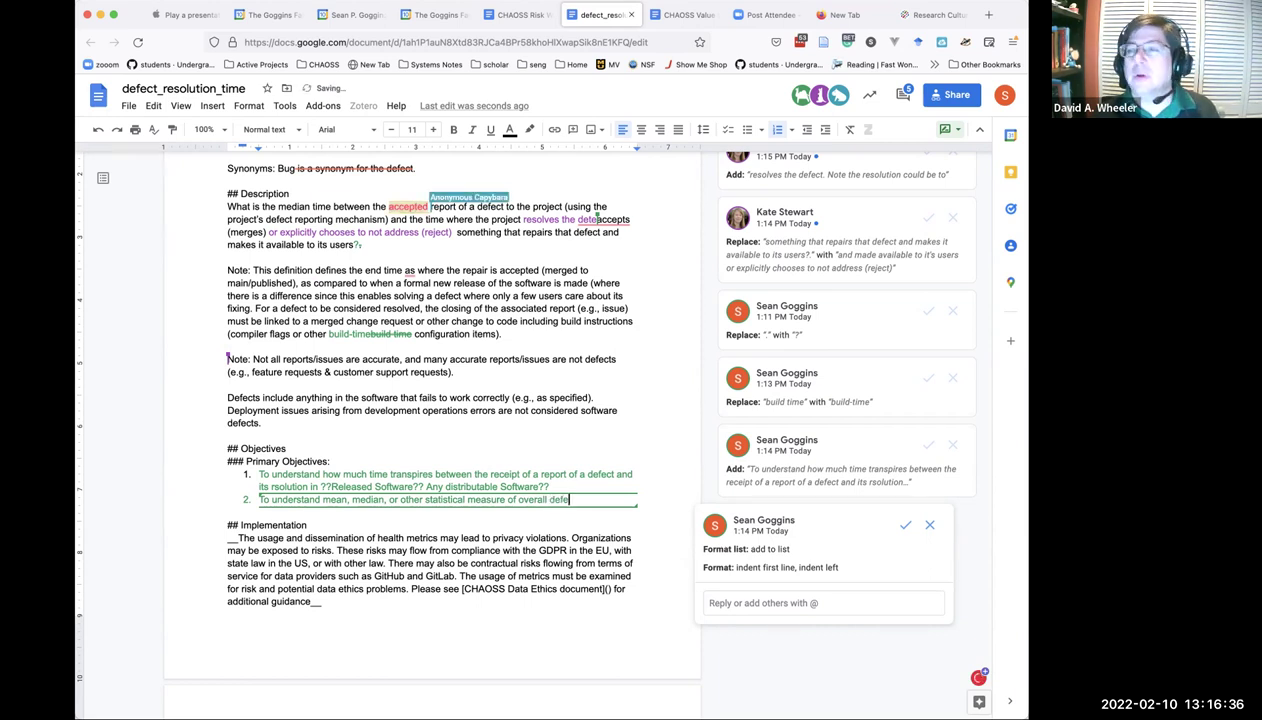
text(ct resol)
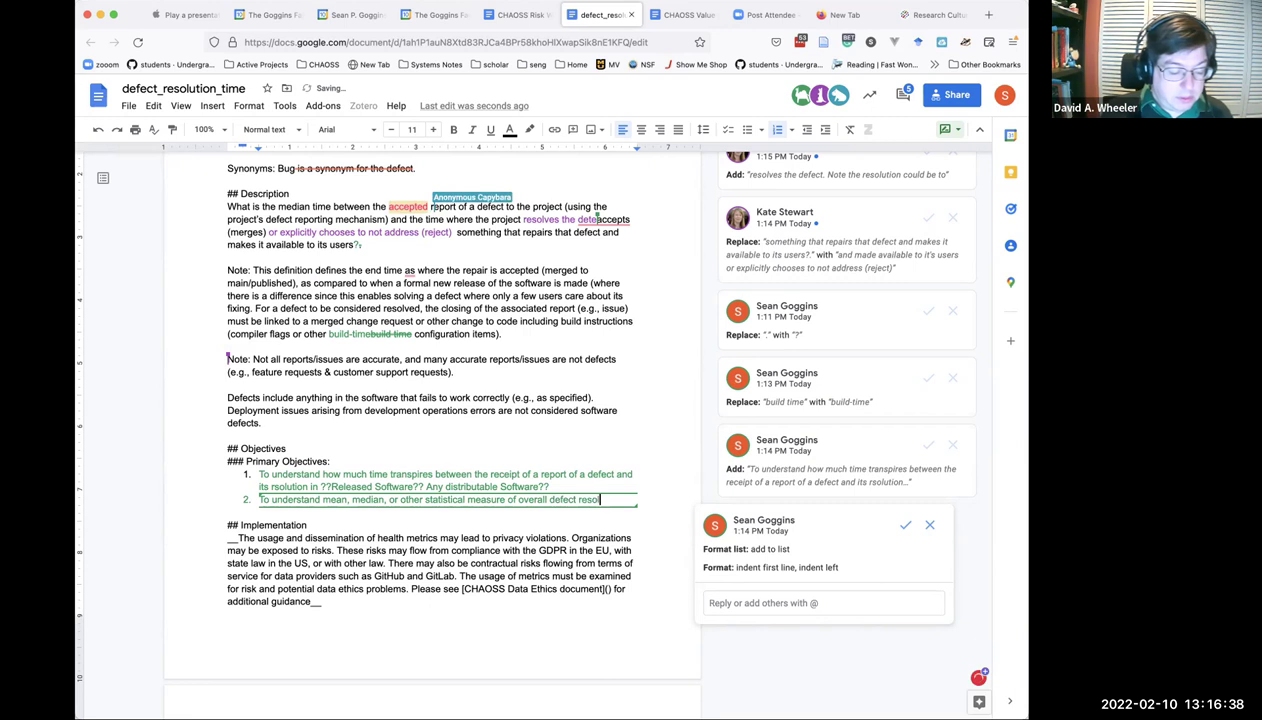
text(utoin time for )
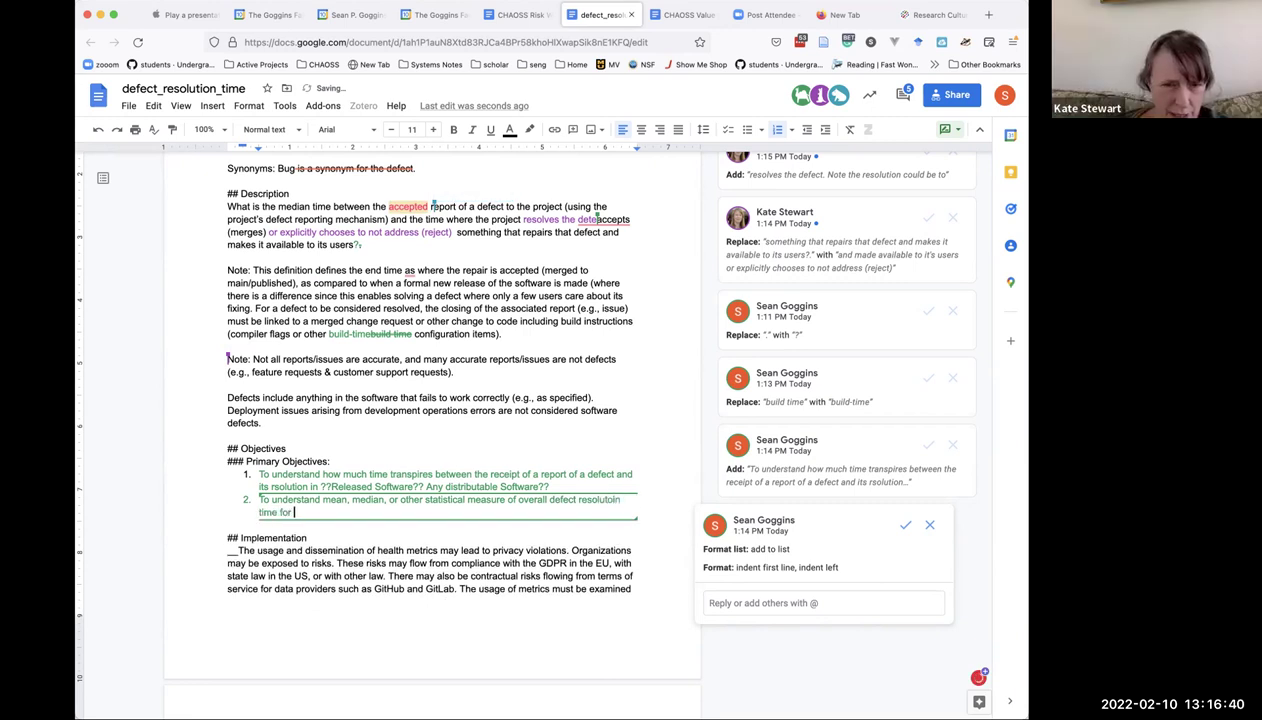
text(a project.)
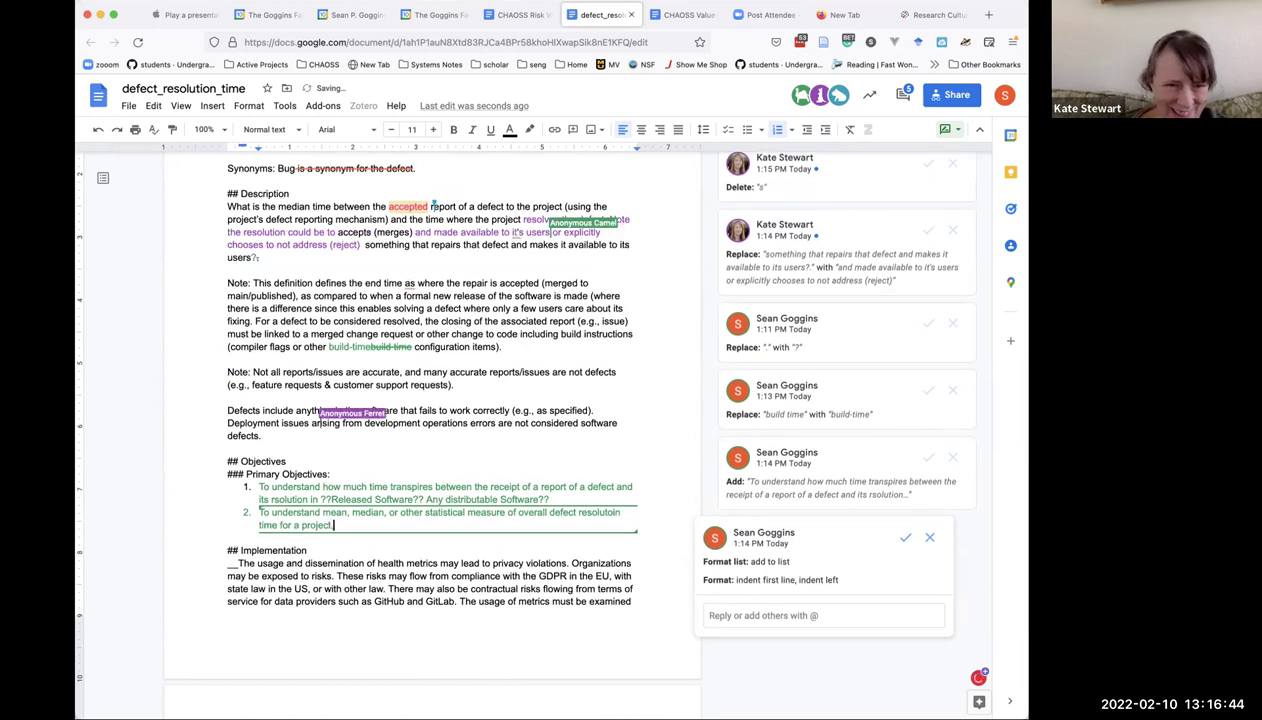
key(BackSpace)
text(, repository.)
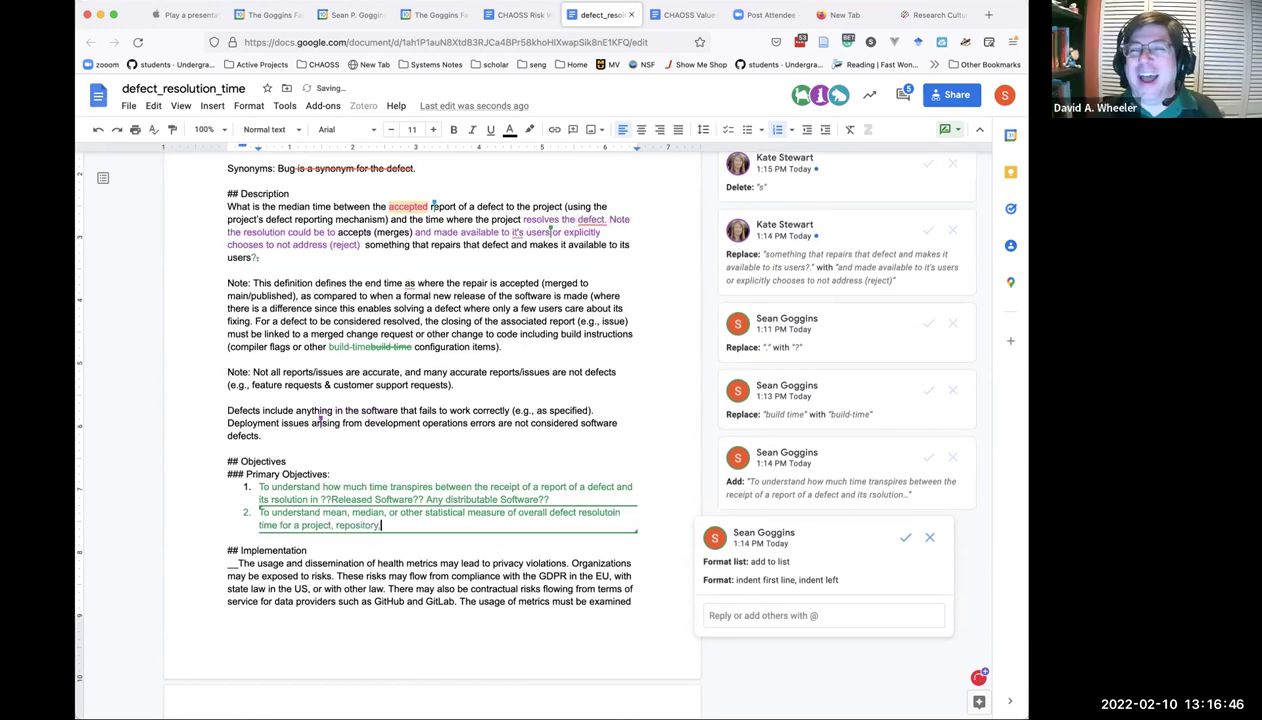
key(BackSpace)
text(, or portfo)
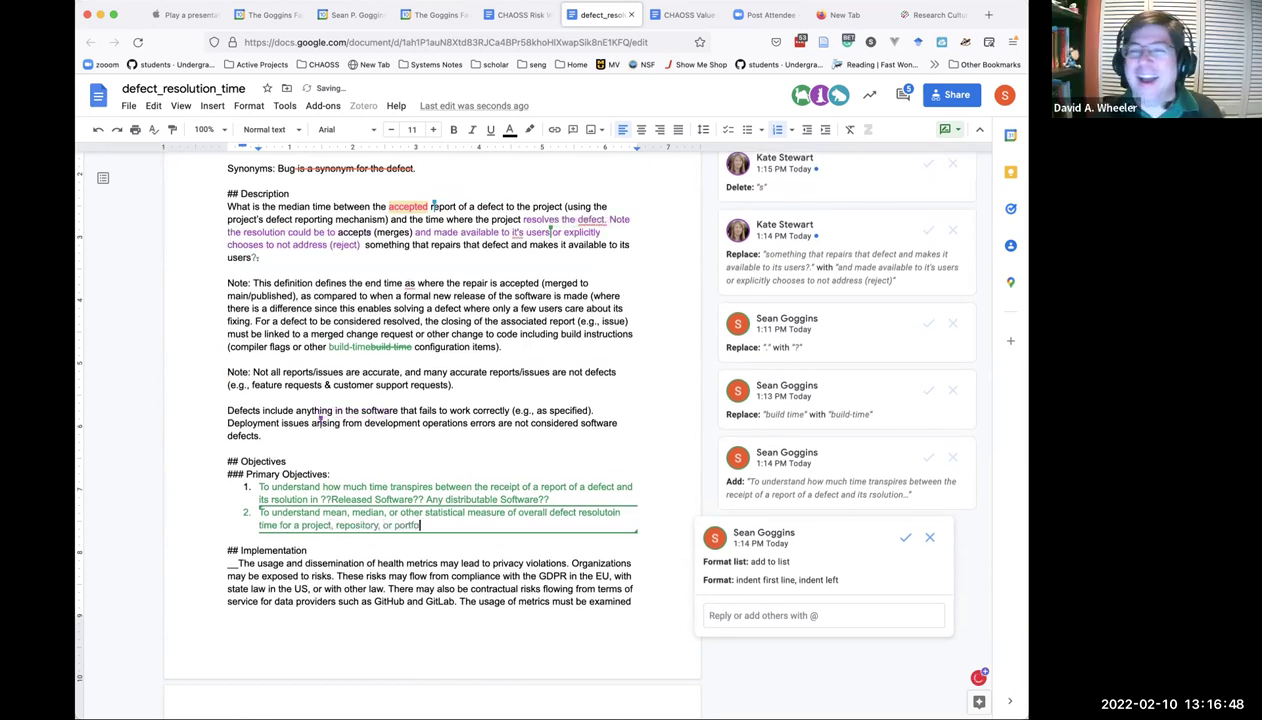
text(lio of open source project)
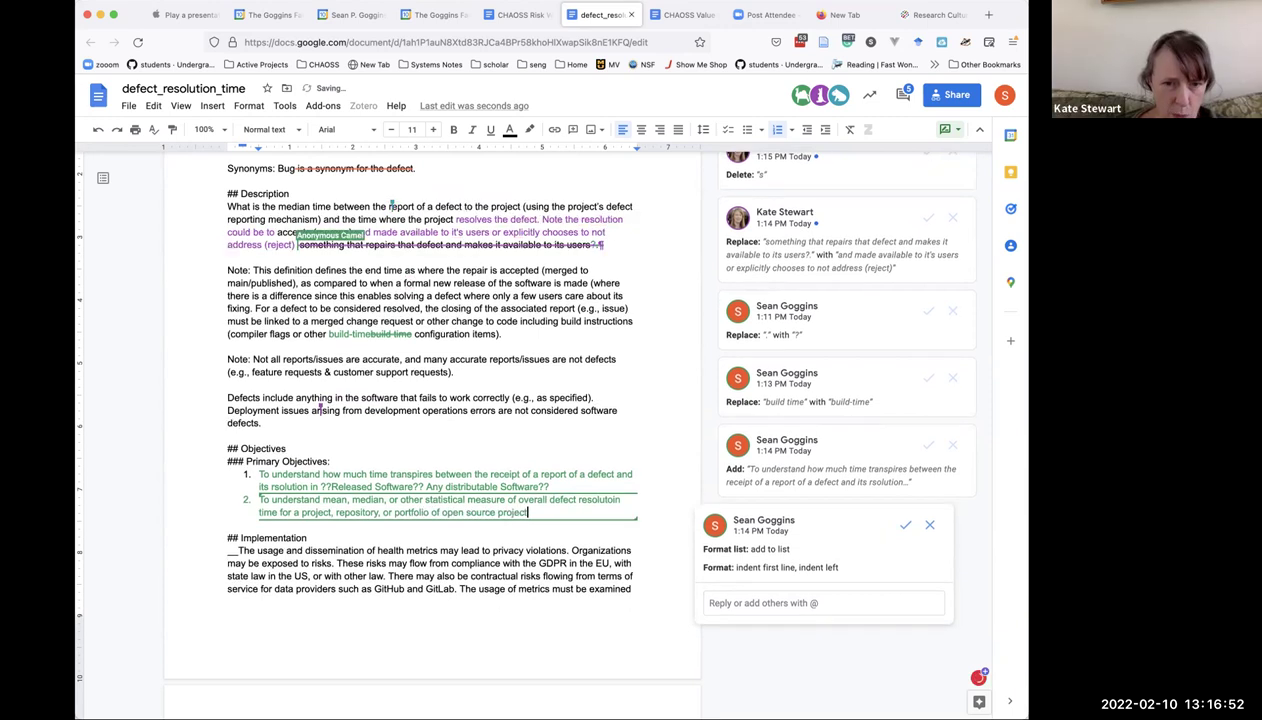
text(s.)
Add a '### Failed End Cases:' heading followed by a numbered list.
key(Return)
key(Return)
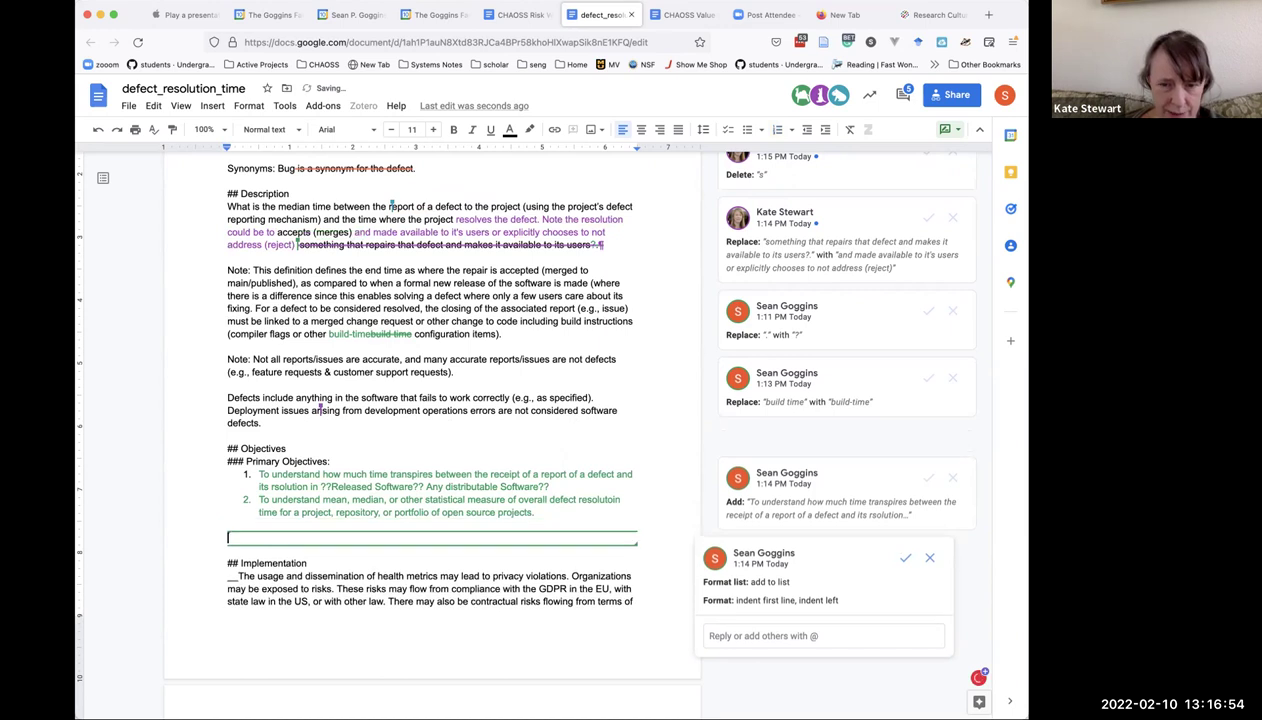
text(### )
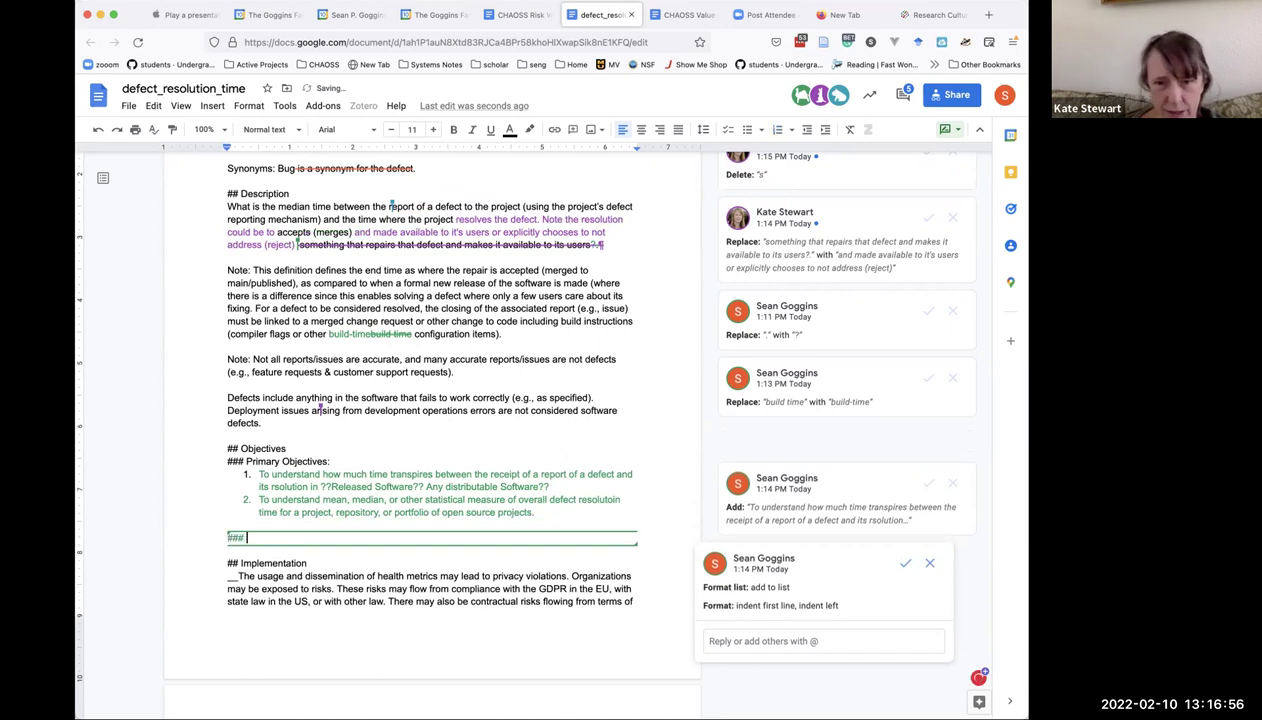
text(Failed)
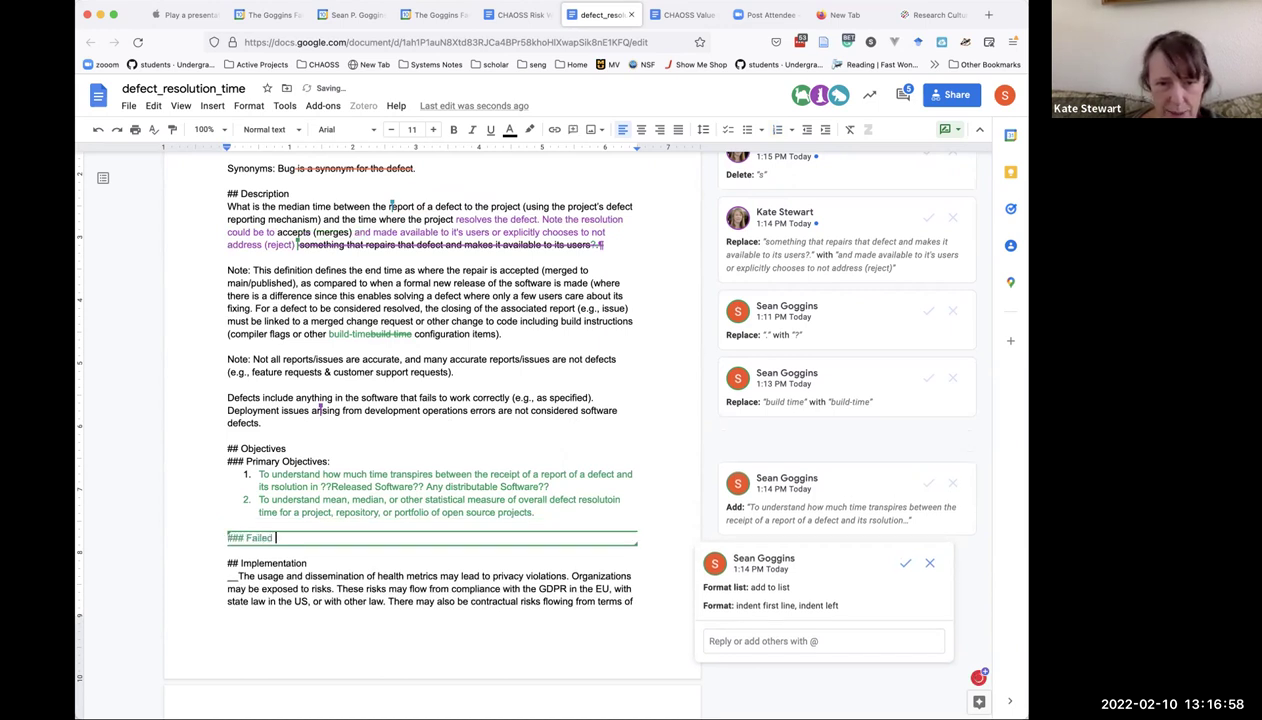
text( End )
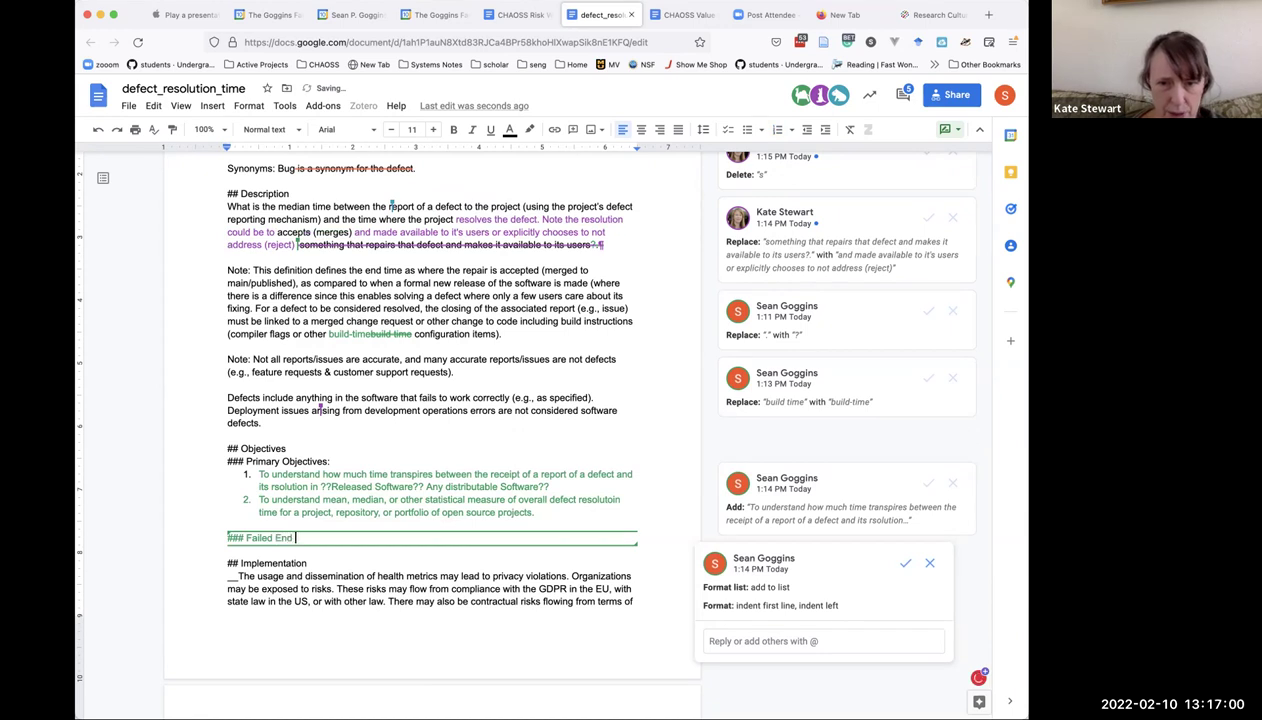
text(Cases:)
key(Return)
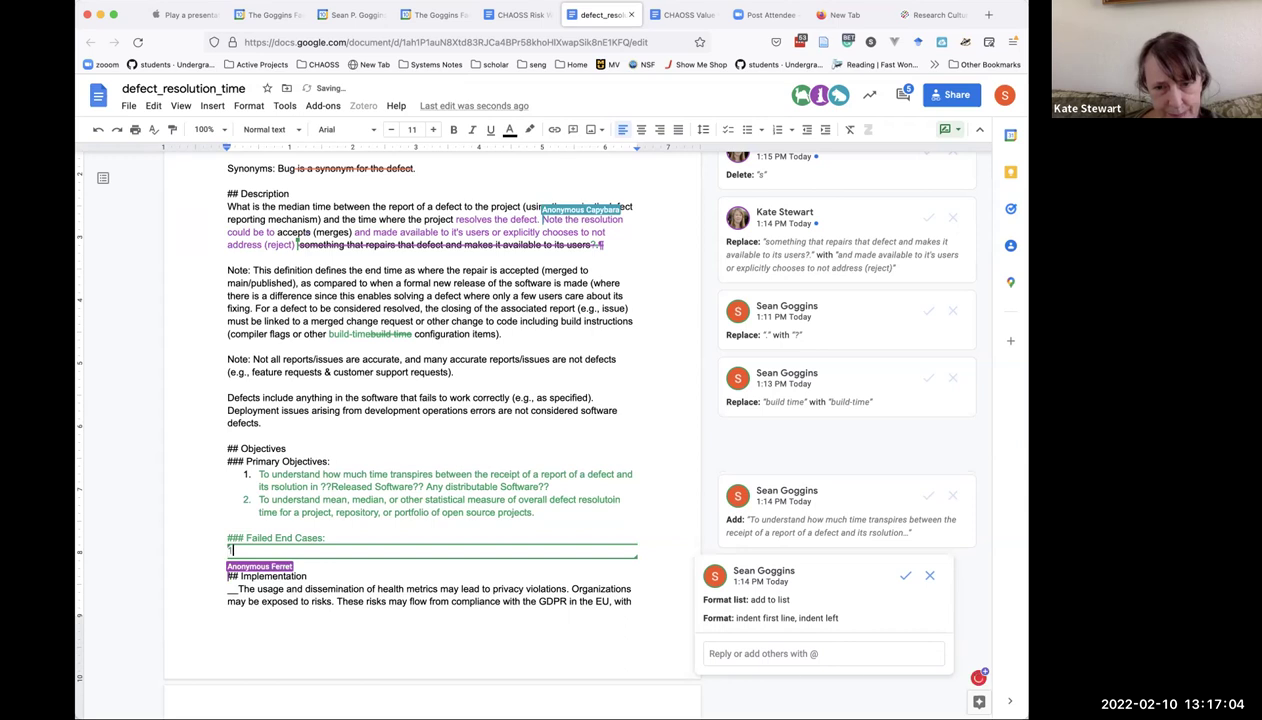
key(super+shift+7)
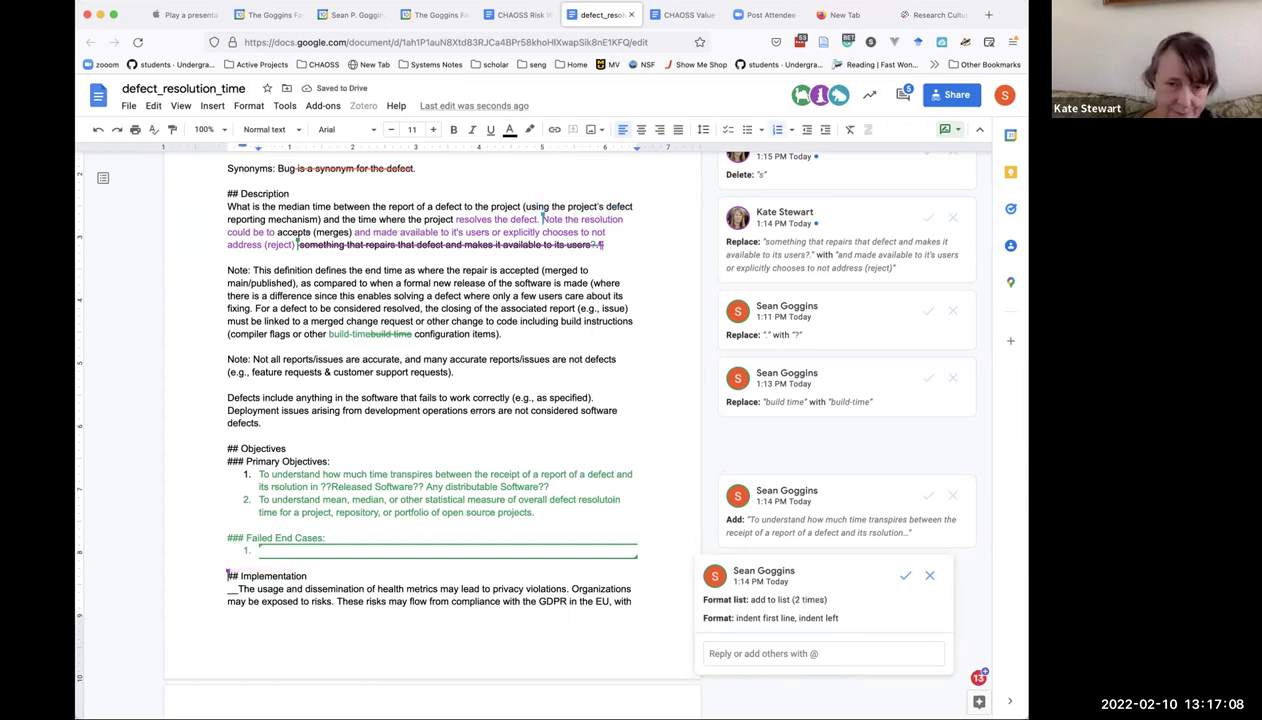
Write case 1: a project deciding not to resolve a defect, where context determines the failure's impact.
text(Proje)
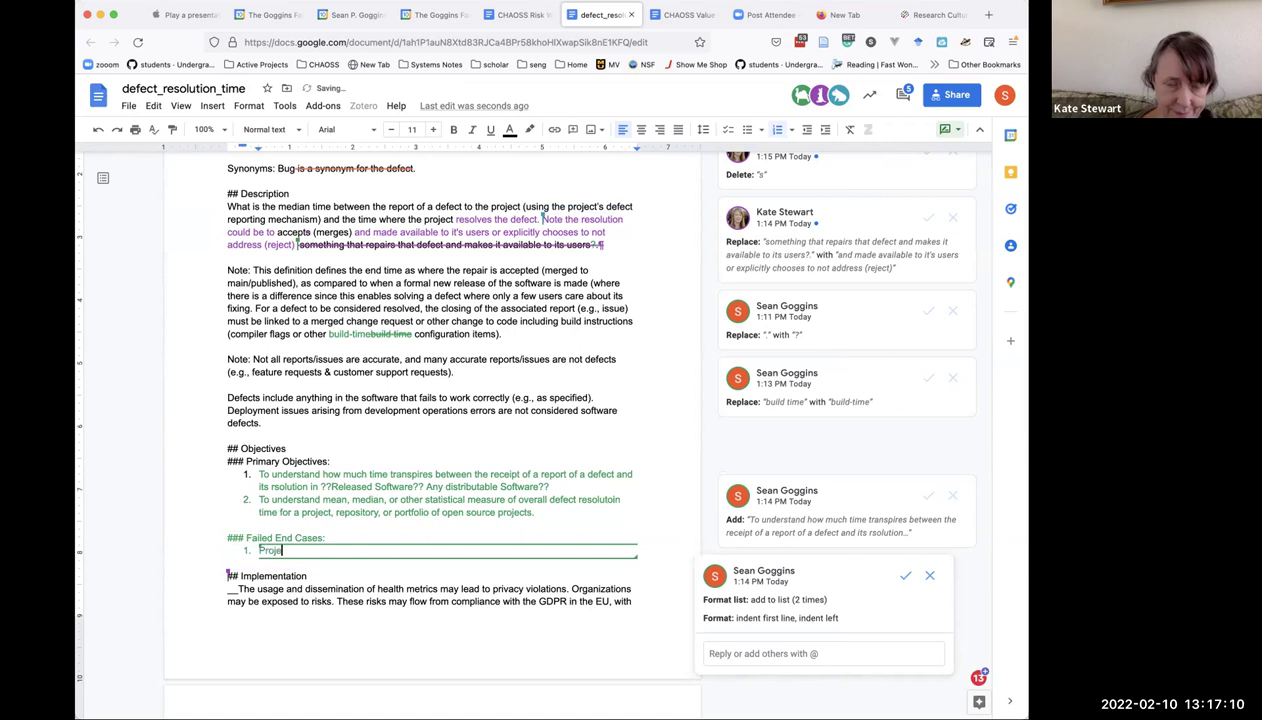
key(BackSpace)
key(BackSpace)
key(BackSpace)
text(When a project decides not to resolve )
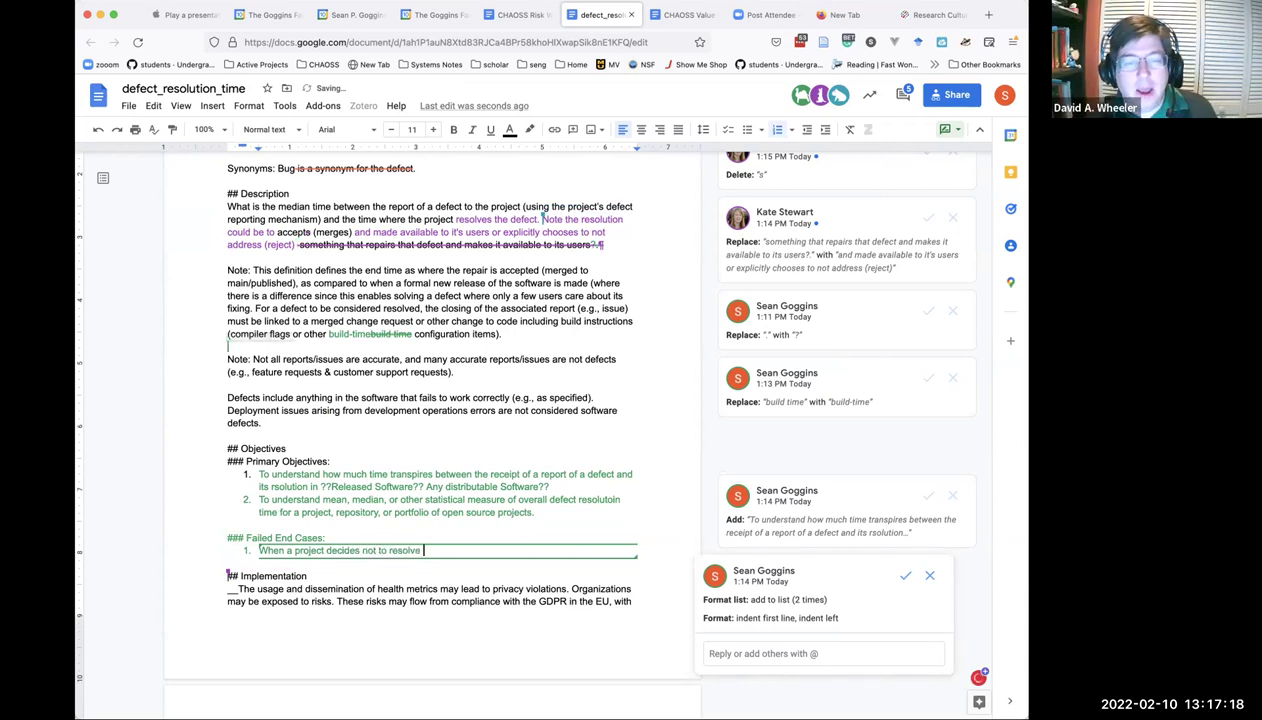
text(a defect)
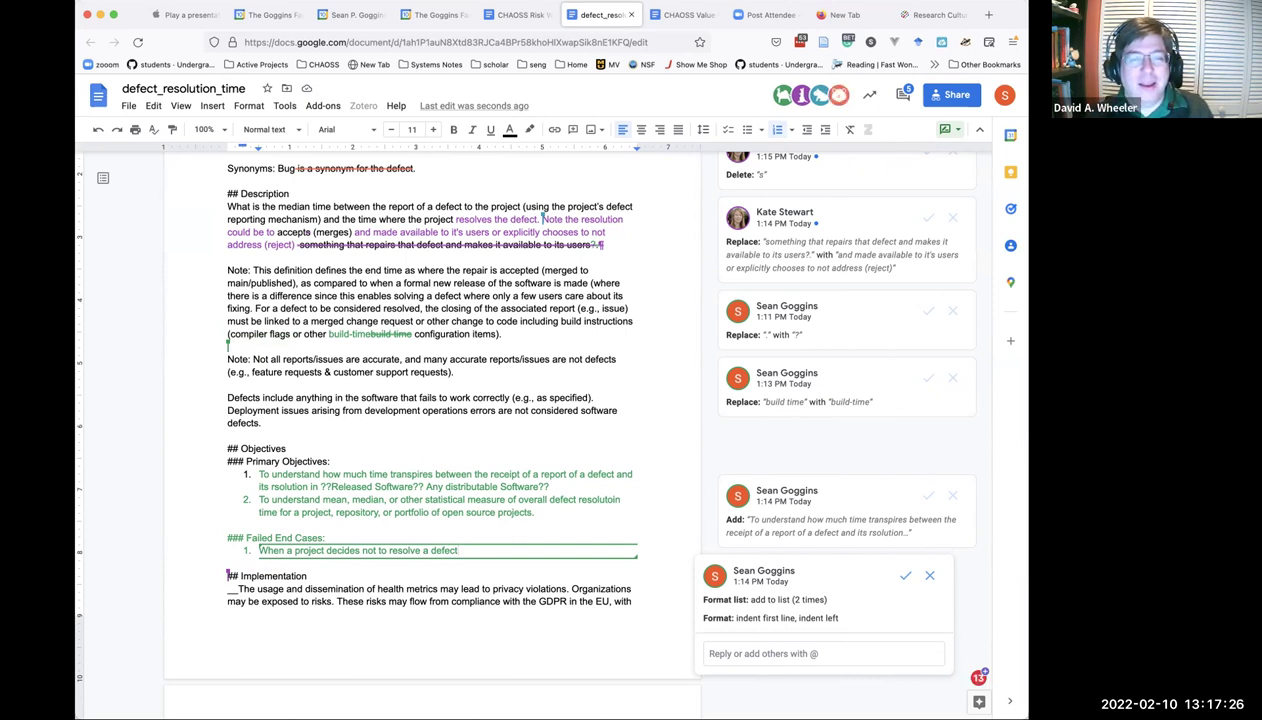
text(. Context wil)
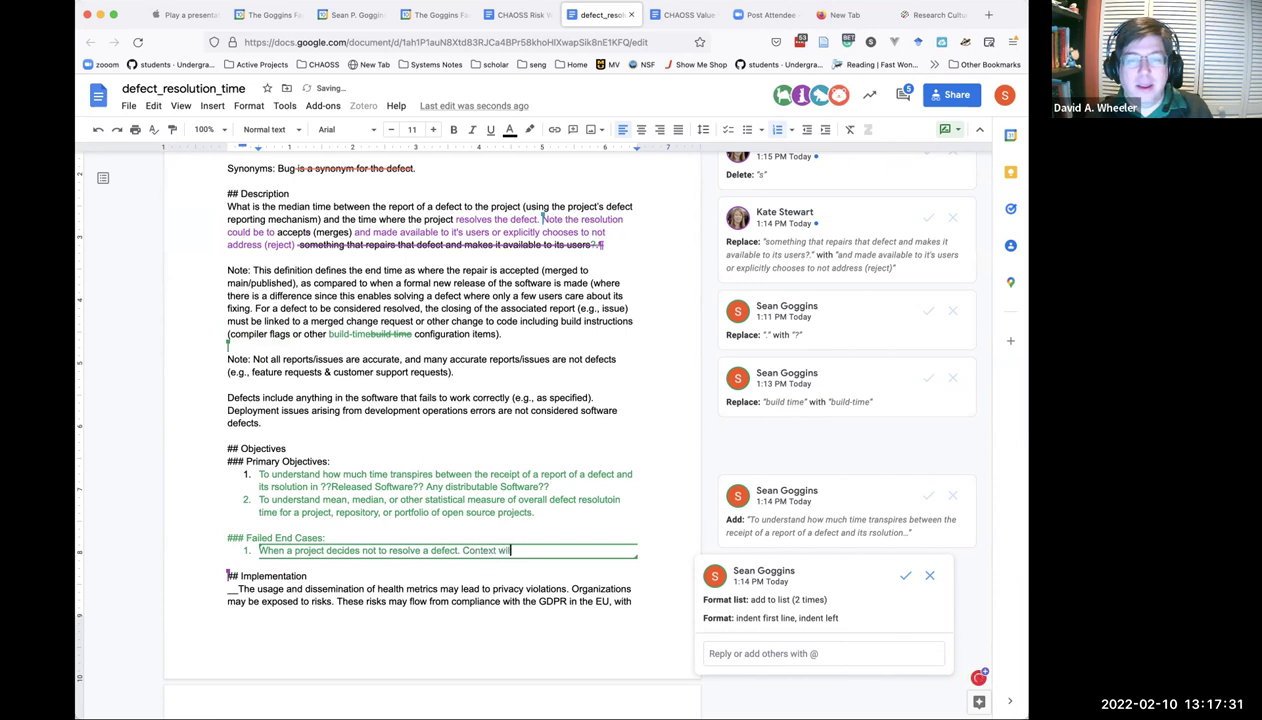
key(BackSpace)
text(deter)
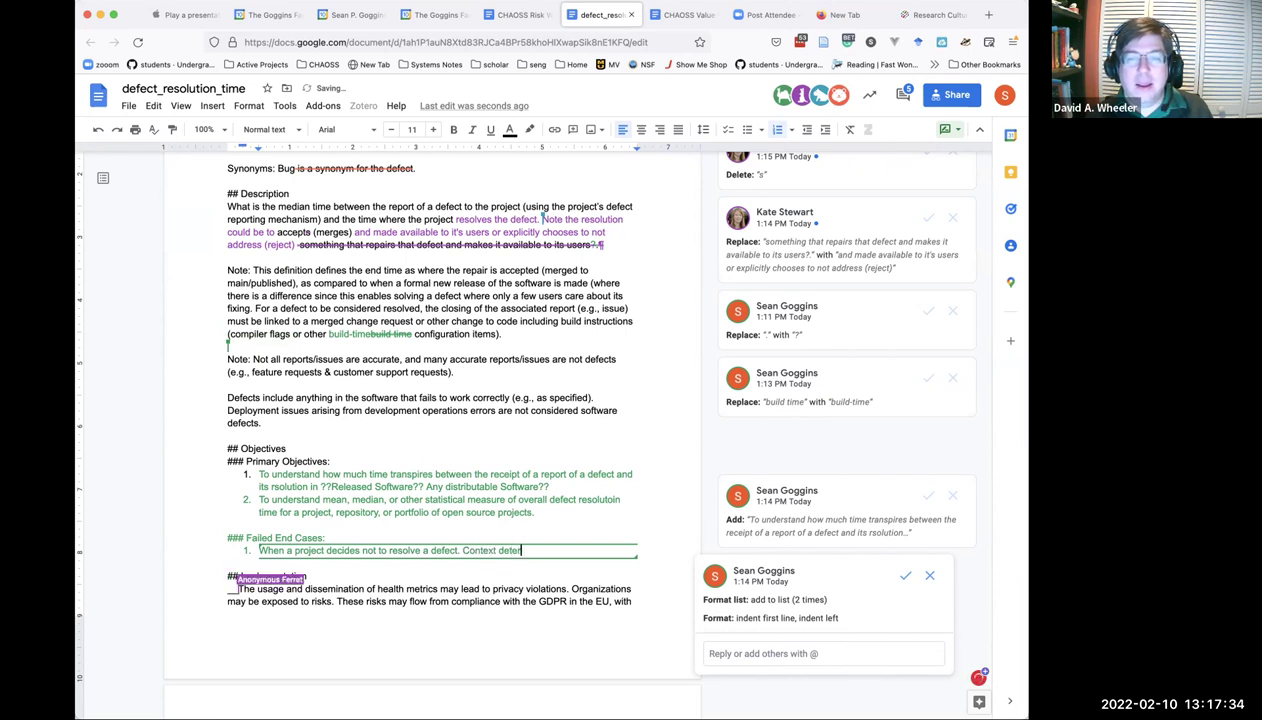
text(mines the impac)
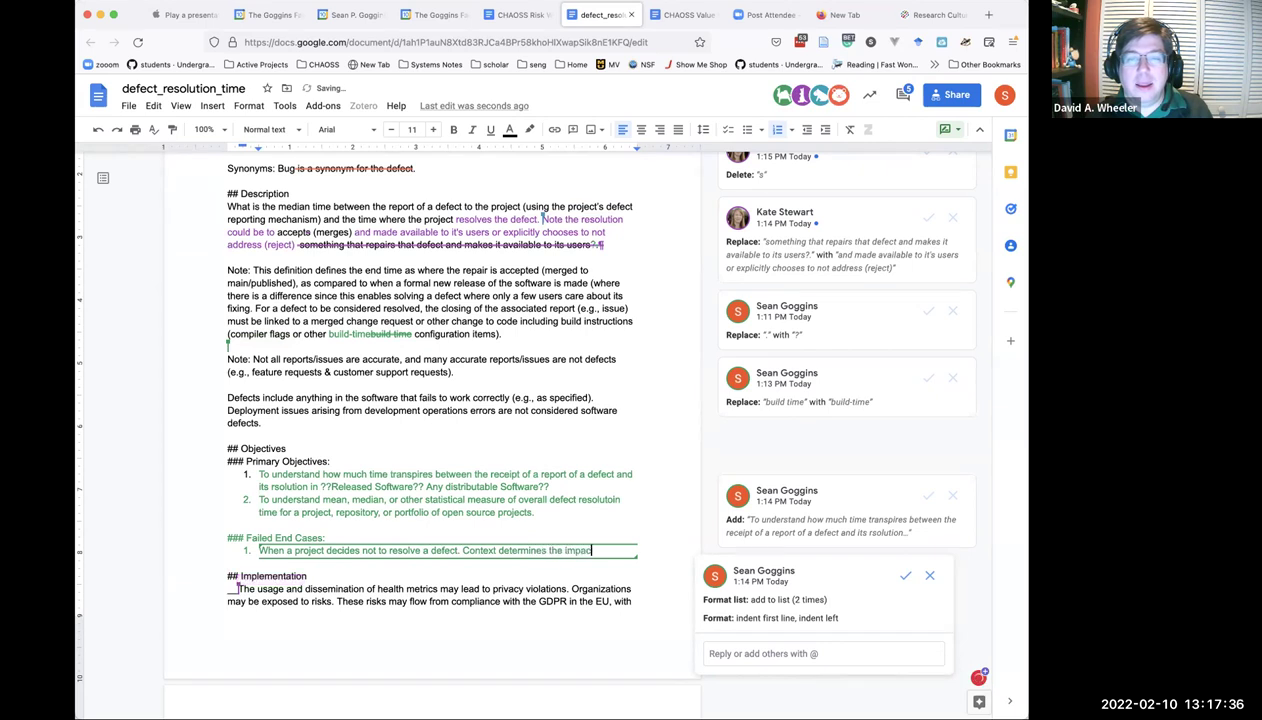
text(t of )
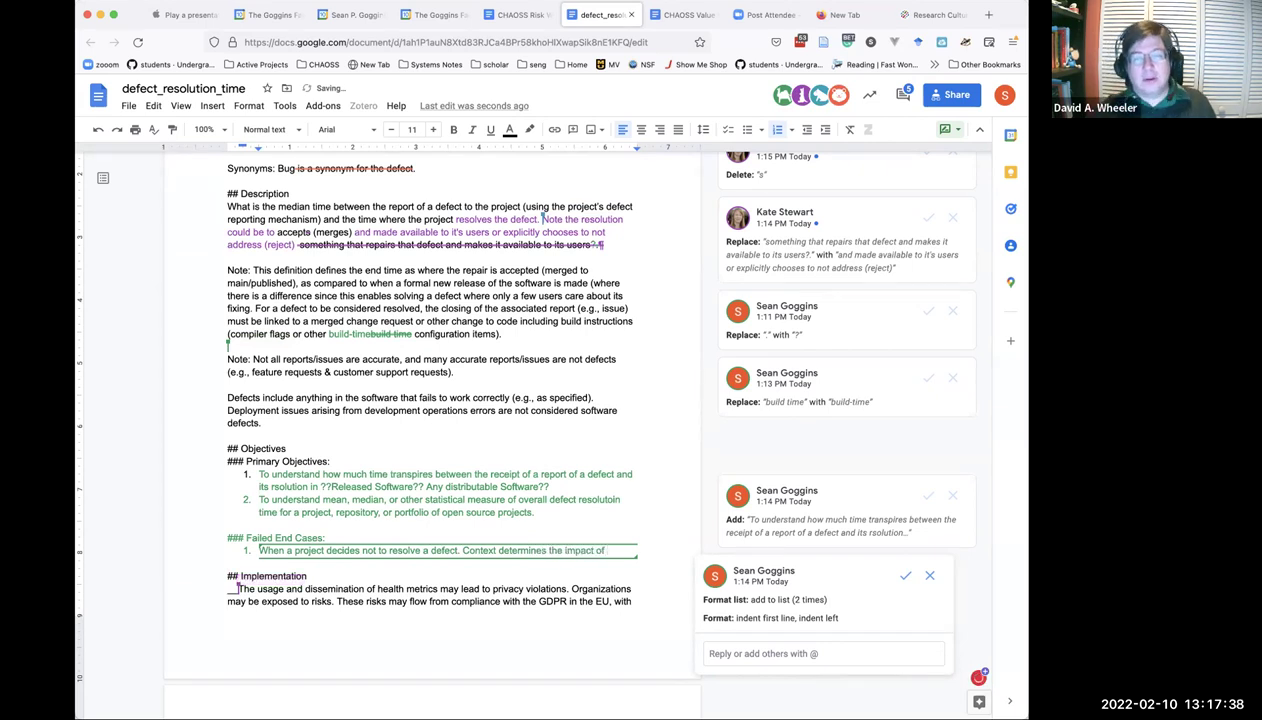
text(such a)
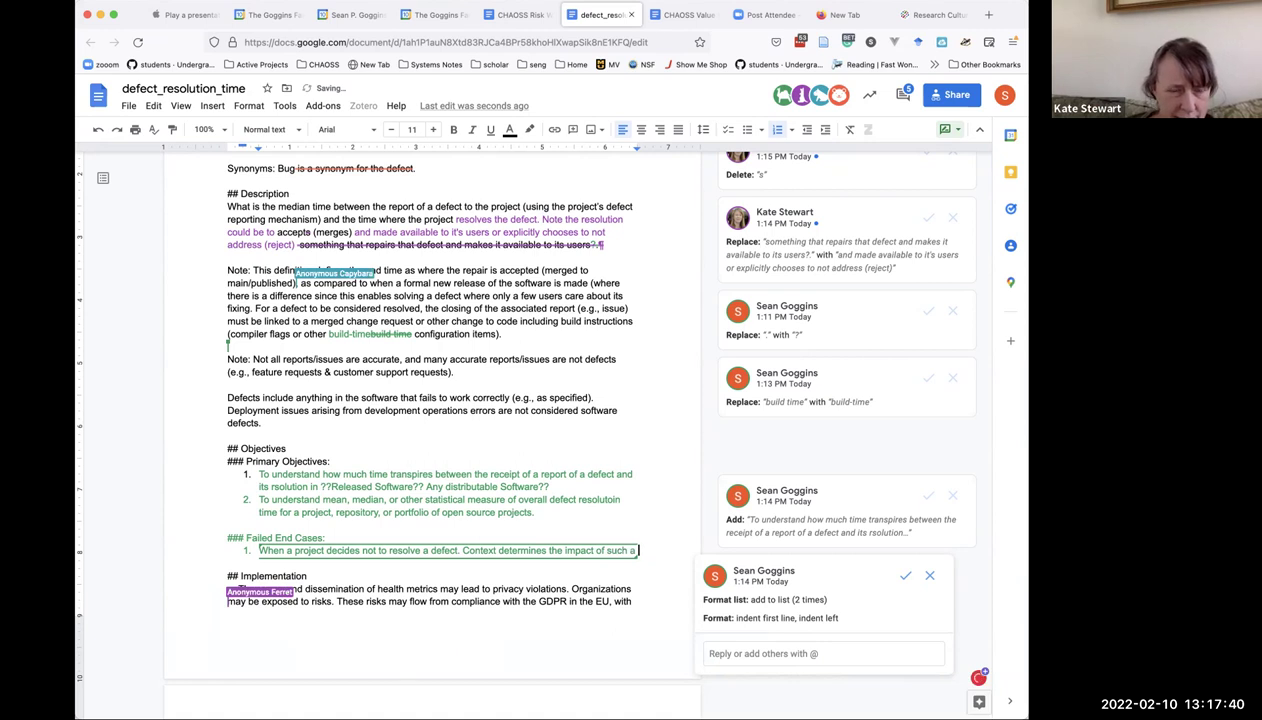
text( failur)
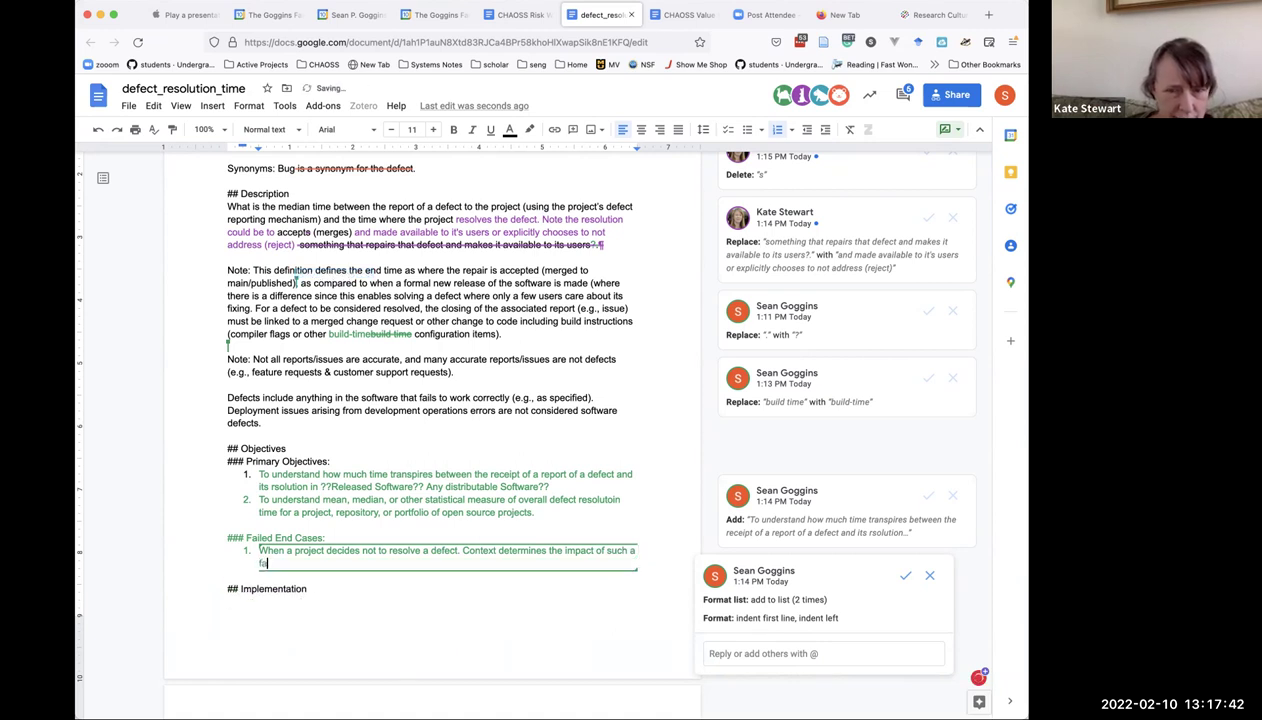
text(e to sr)
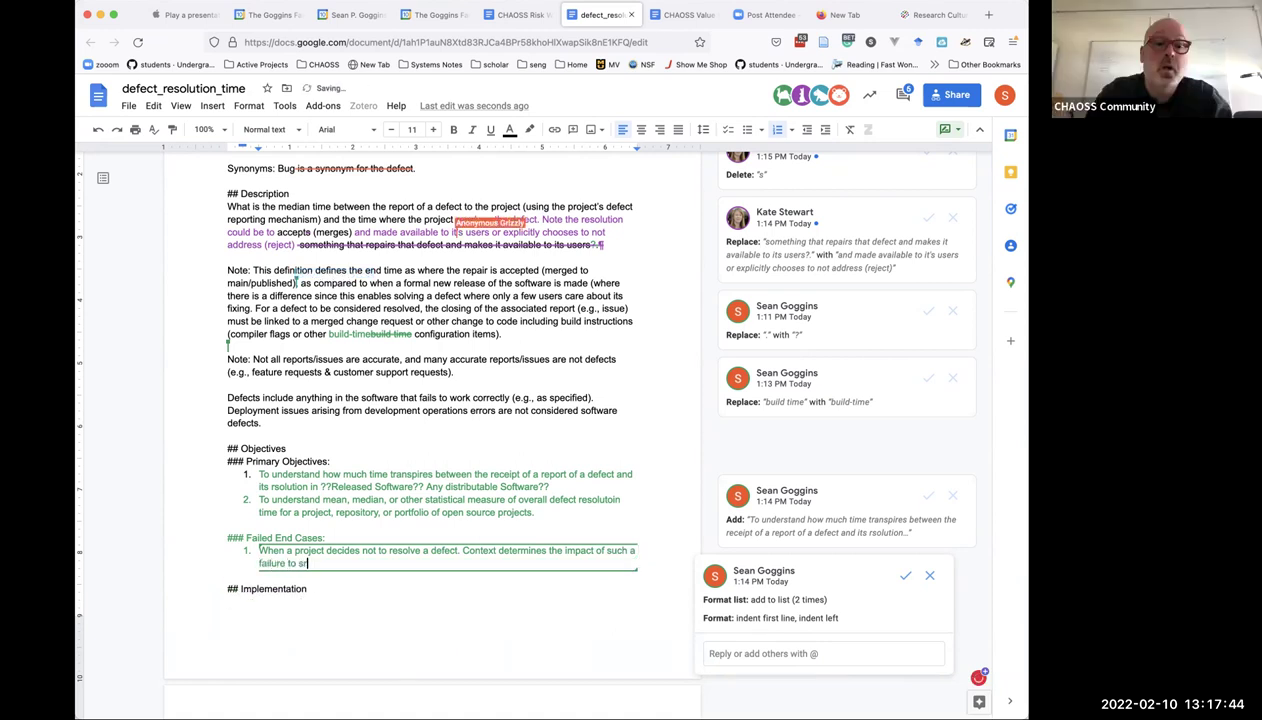
key(BackSpace)
key(BackSpace)
text(resolve)
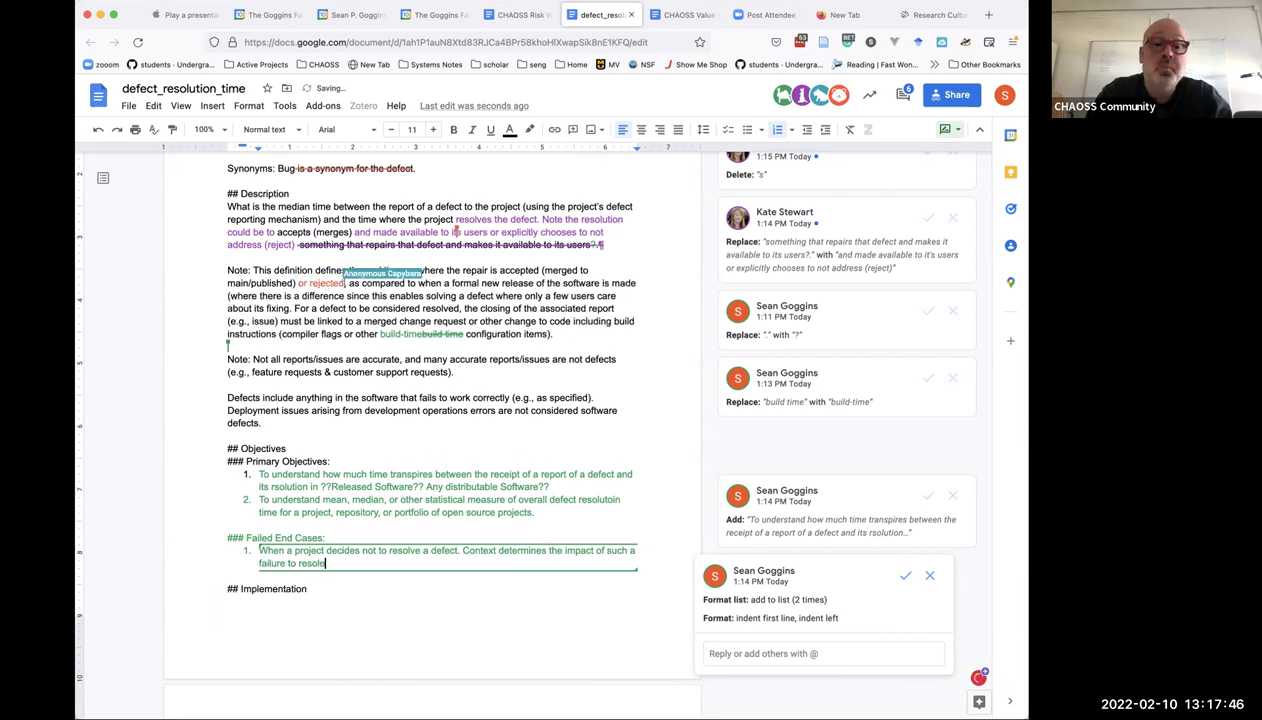
text( a defect.)
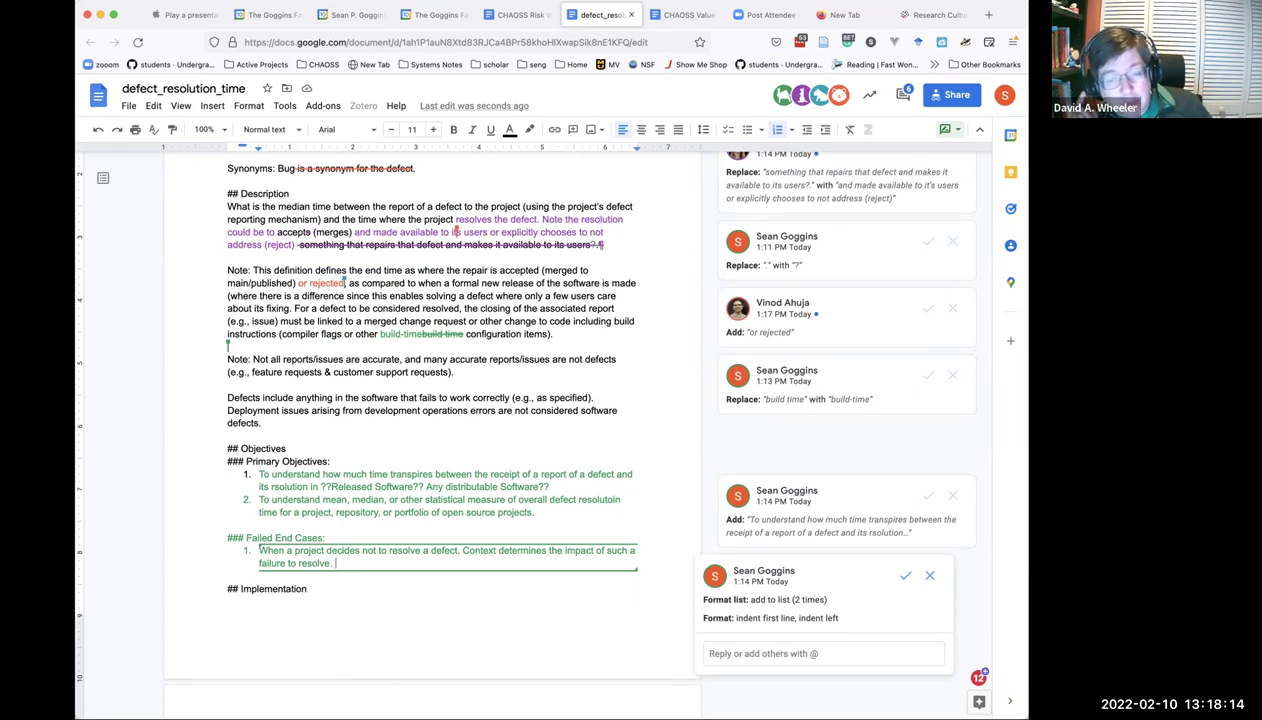
Rename the heading to 'Alternate End Cases:' and end objective 1 with 'is made available to users of the software.'.
double_click(257, 538)
text(All)
key(BackSpace)
text(ternate)
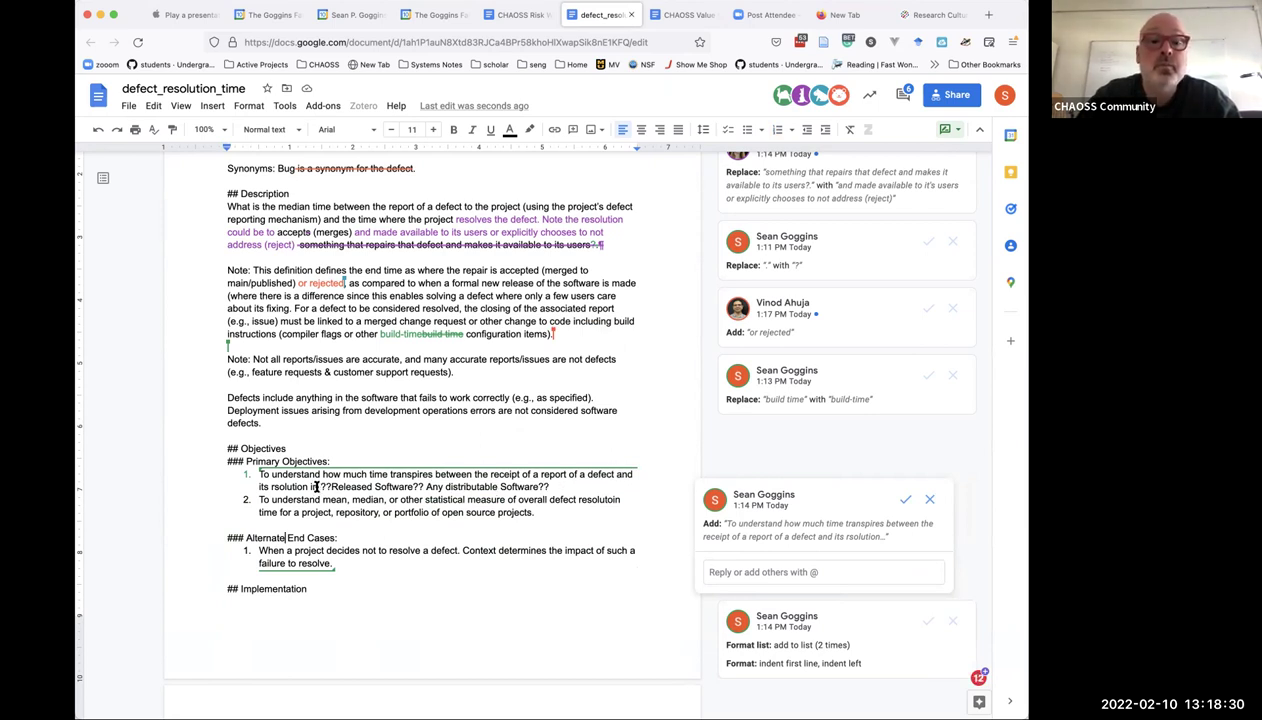
drag(310, 486, 553, 483)
text(is m)
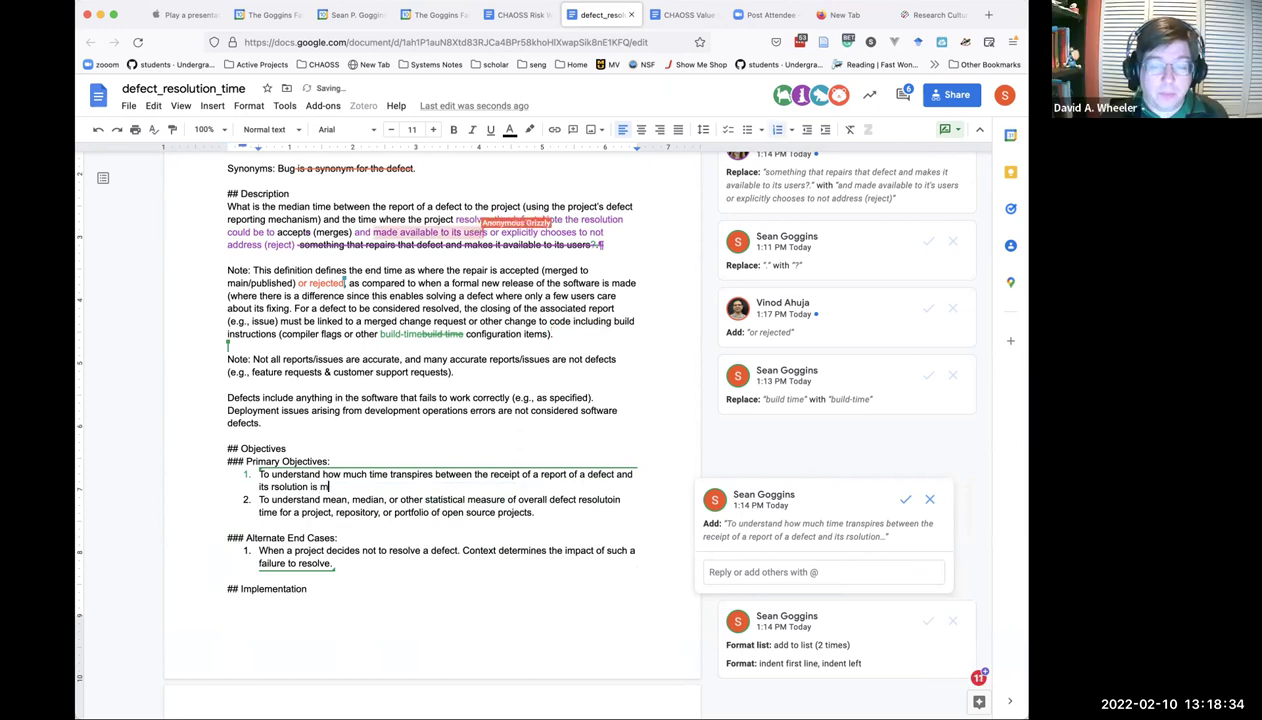
text(ade available to)
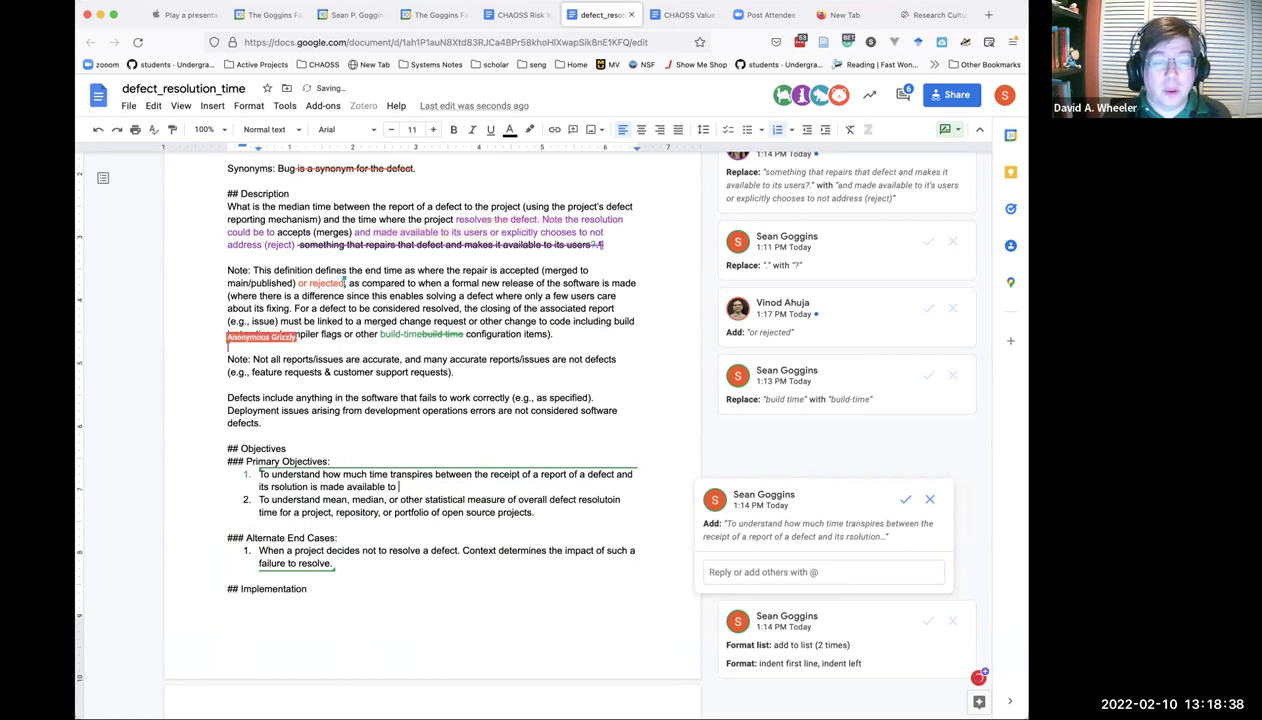
text( useres of )
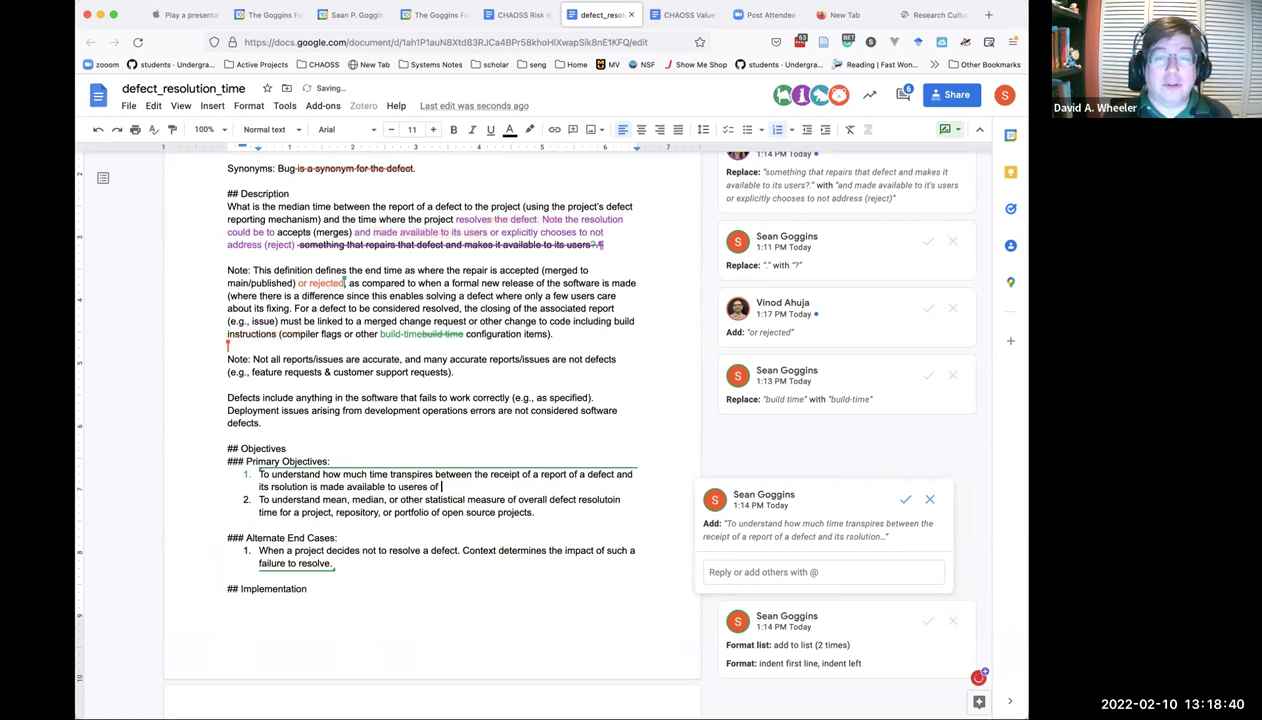
text(the software.)
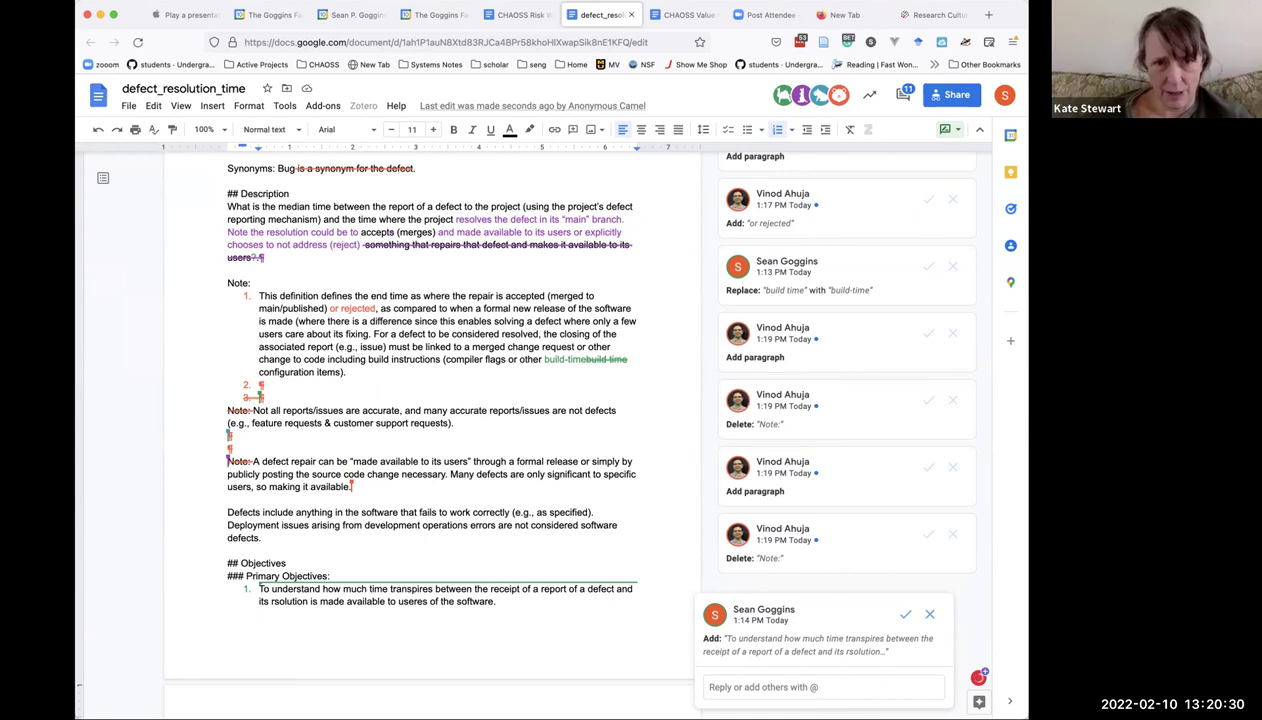
Scroll back up the defect_resolution_time document.
scroll(430, 430, up, 4)
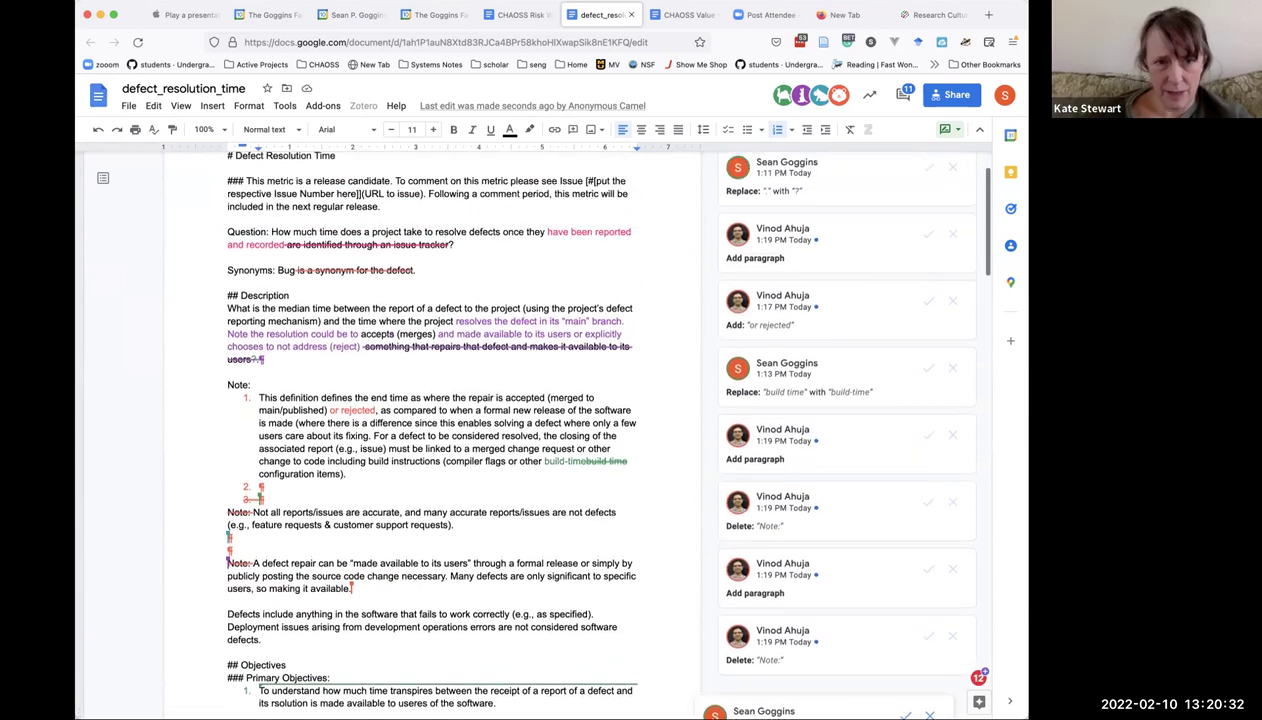
Scroll down the document toward the Alternate End Cases section.
scroll(430, 430, down, 3)
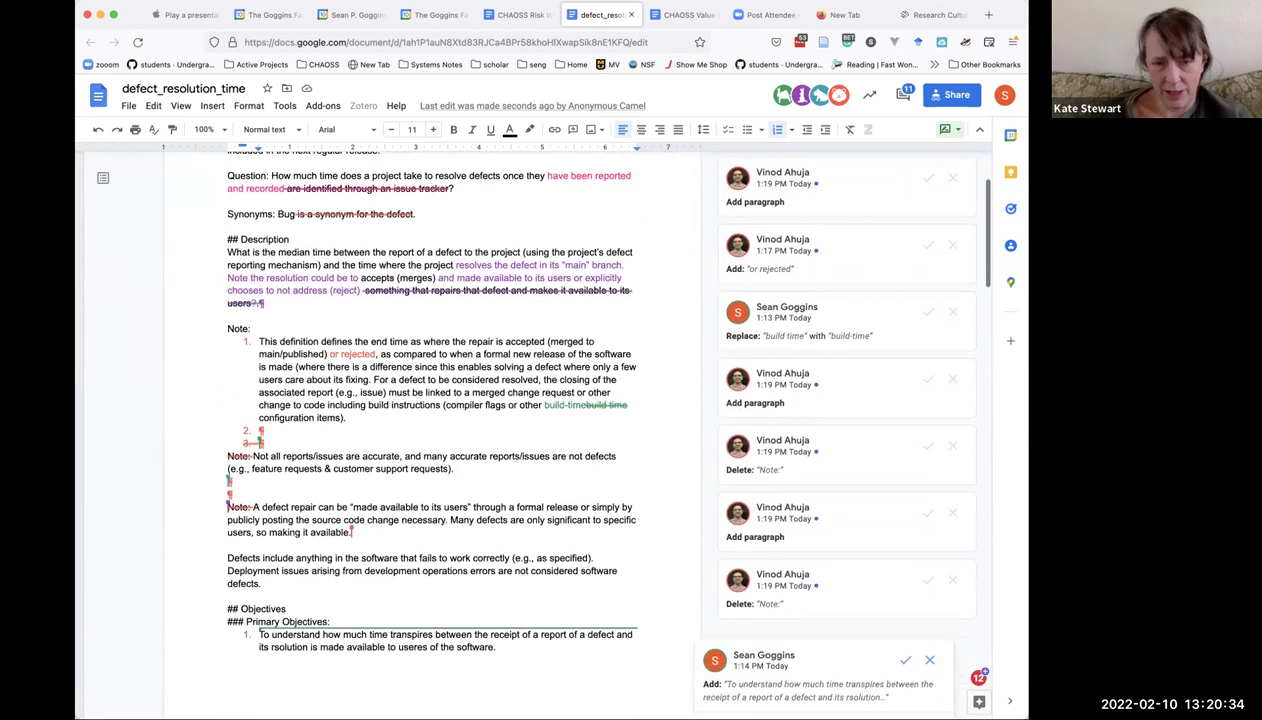
scroll(430, 430, down, 1)
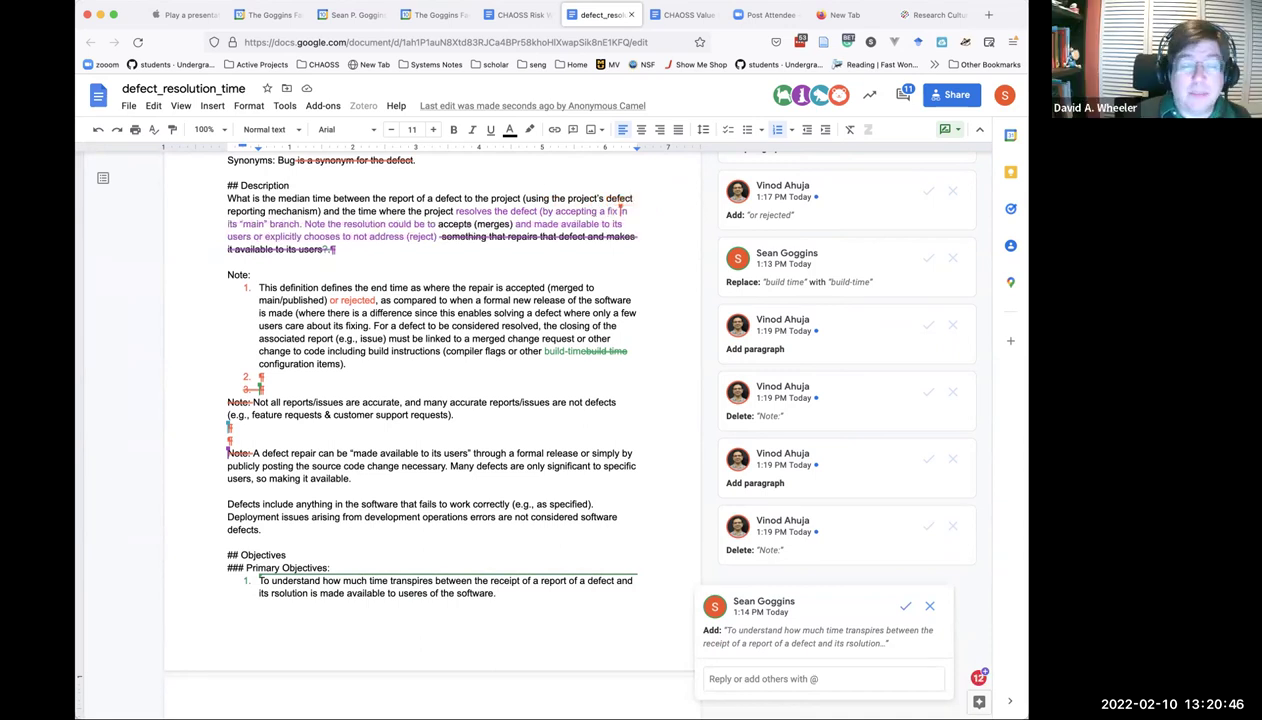
scroll(430, 420, down, 2)
scroll(430, 420, down, 4)
scroll(410, 545, down, 2)
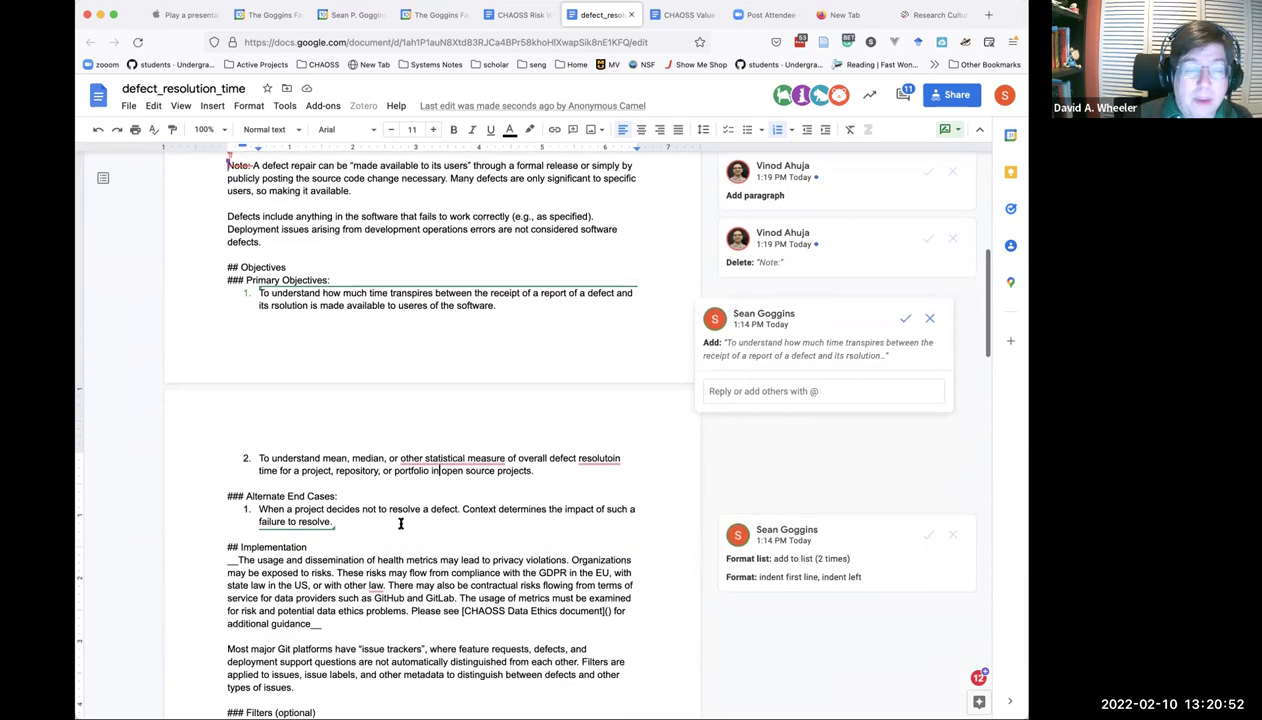
Add the indented sub-point 'Sometimes the defect does not need to be resolve' under end case 1.
click(316, 521)
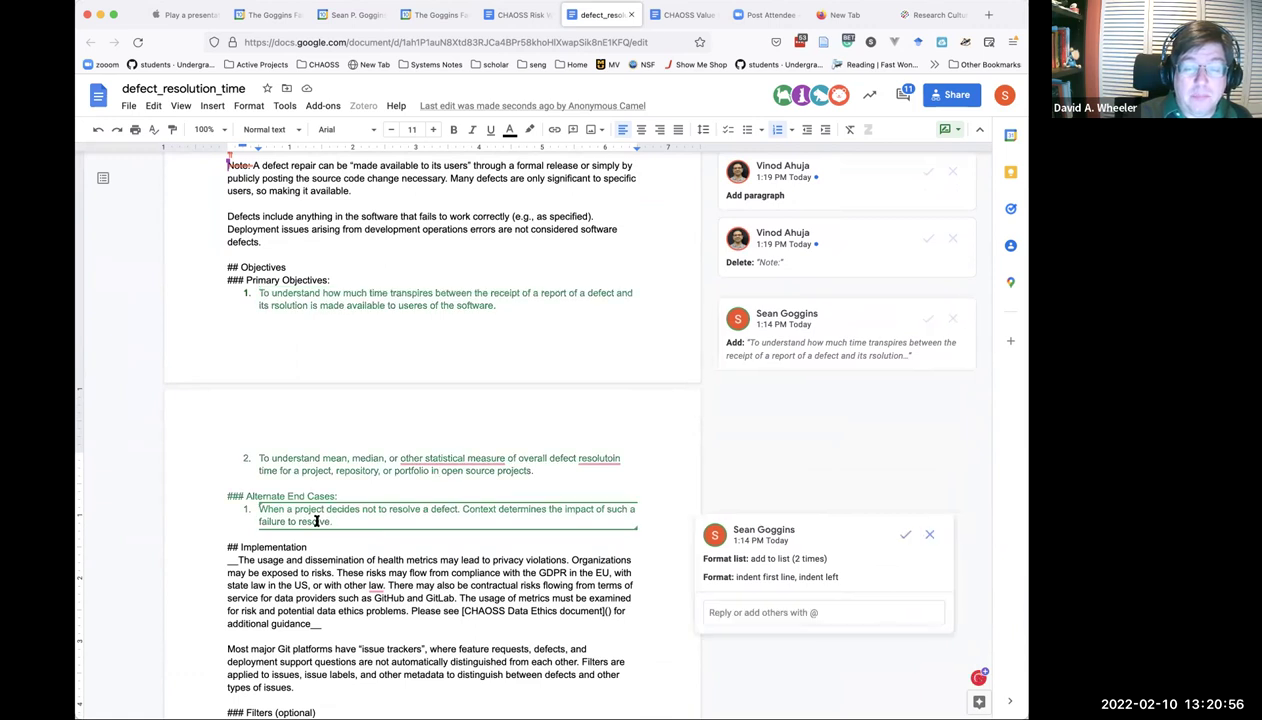
right_click(316, 521)
click(352, 518)
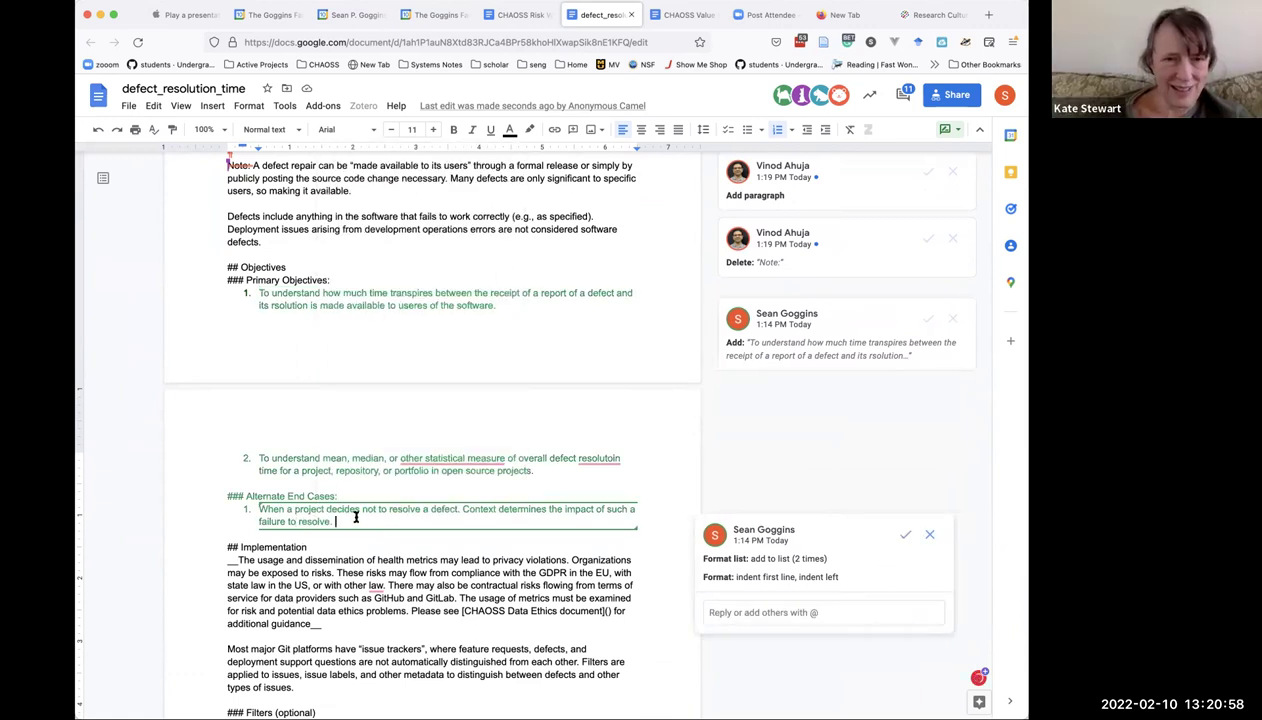
key(Return)
key(Tab)
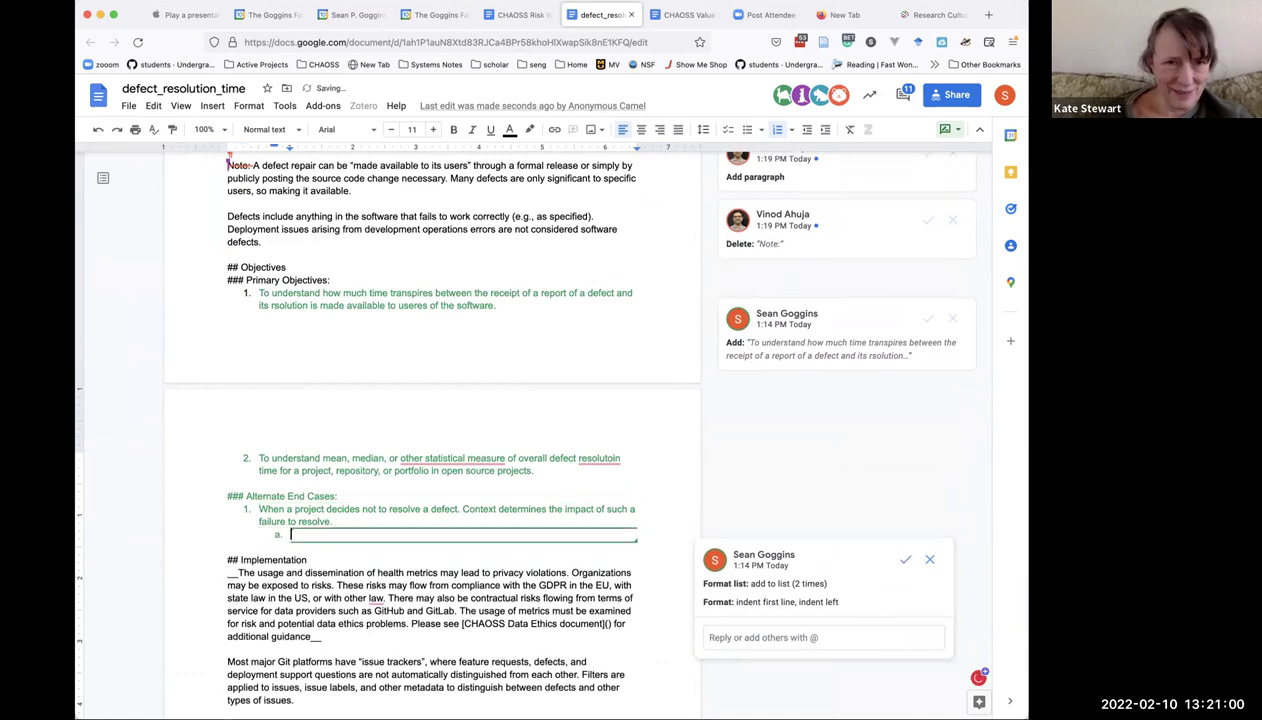
text(Sometimes)
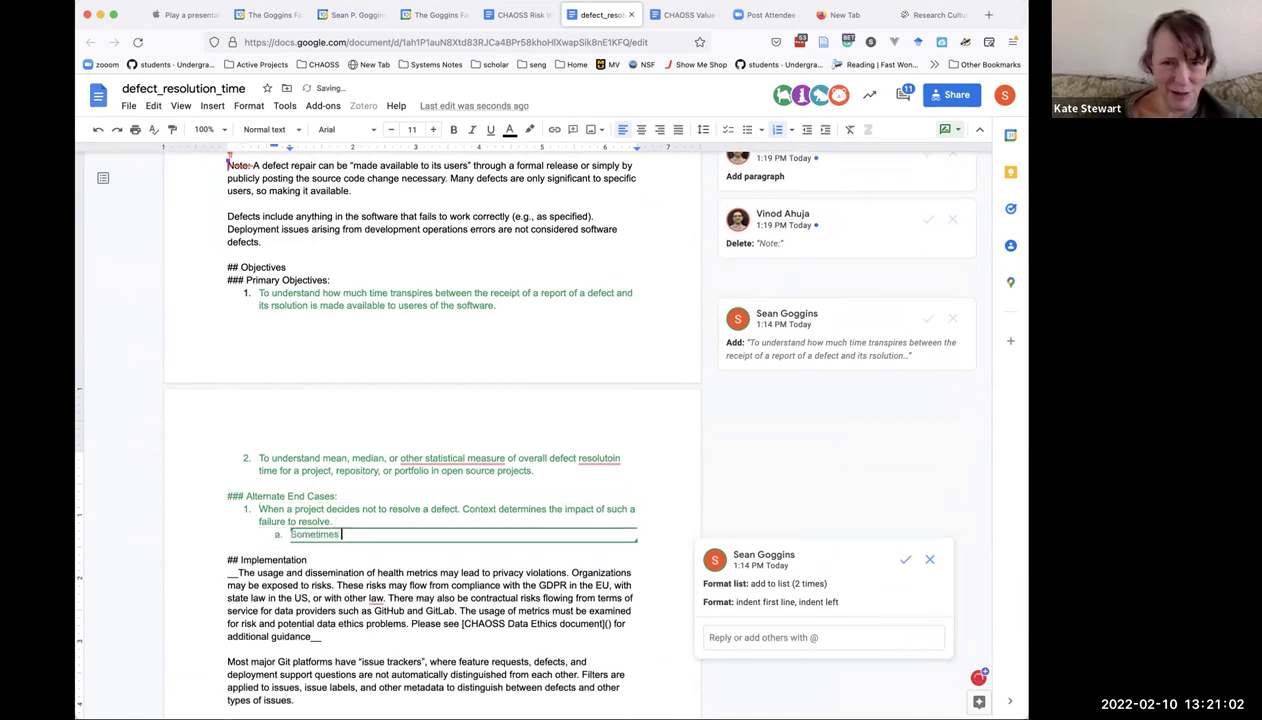
text( the defect )
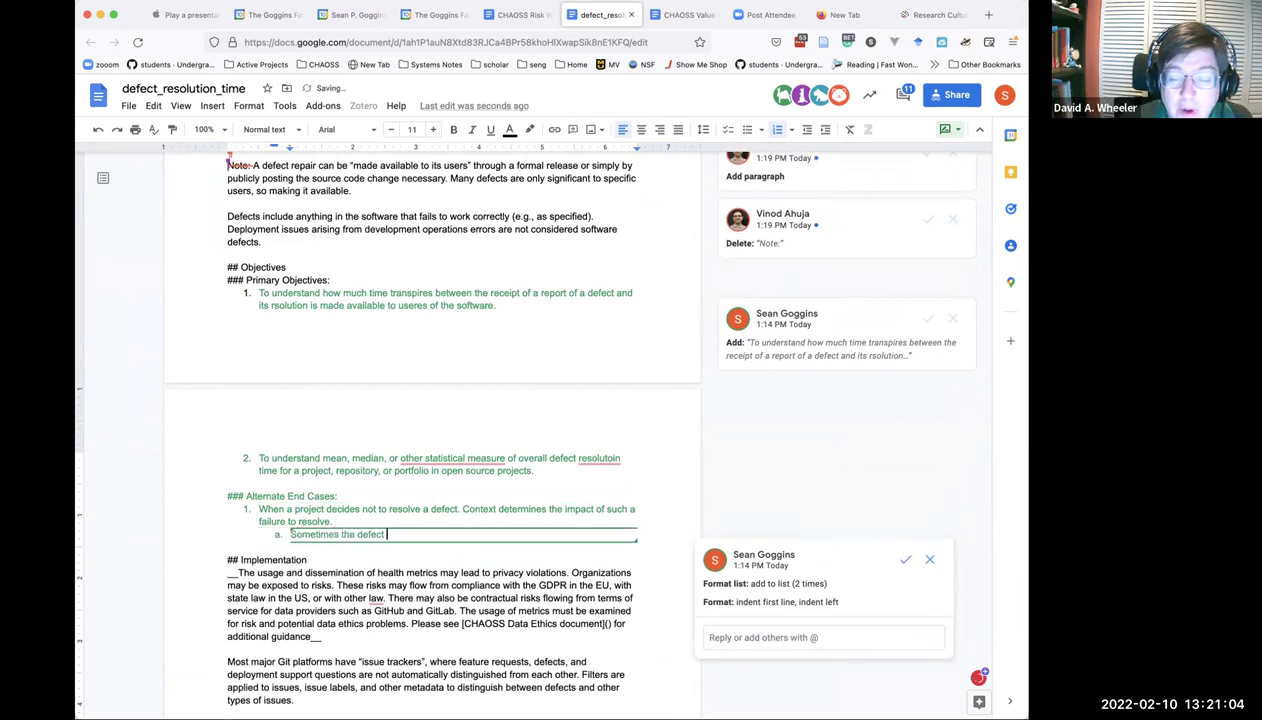
text(does not )
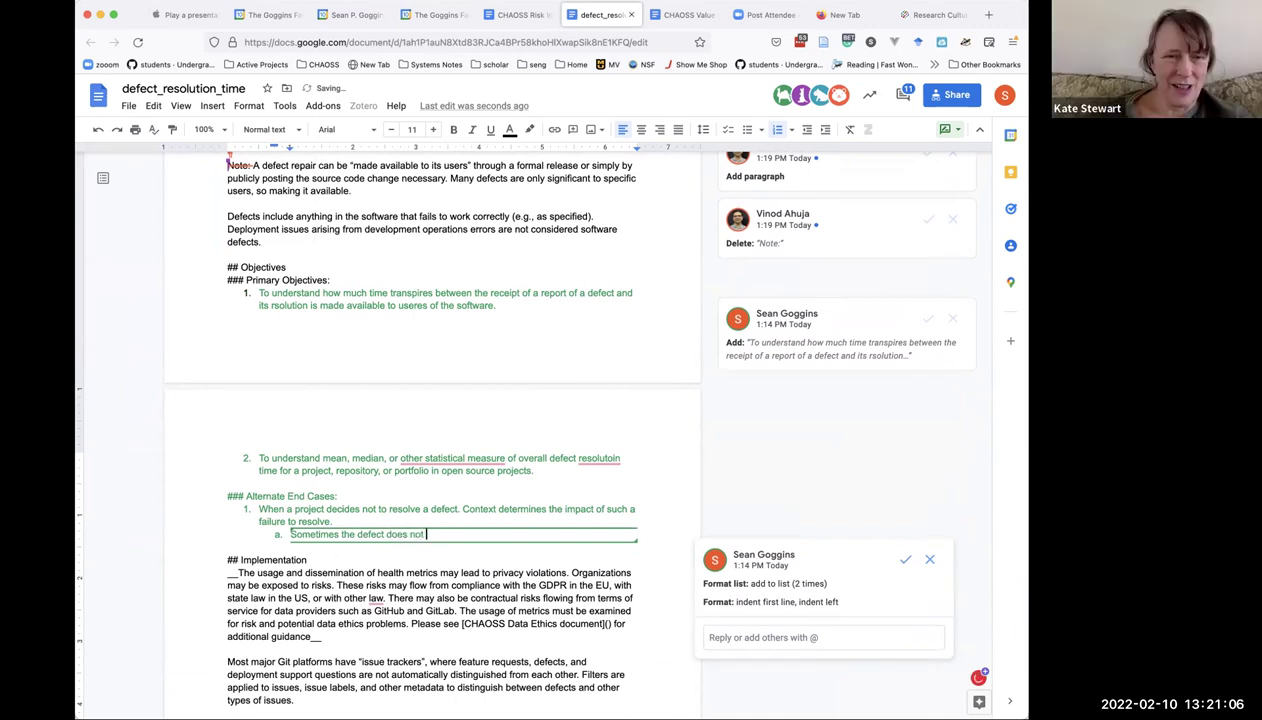
text(need to be r)
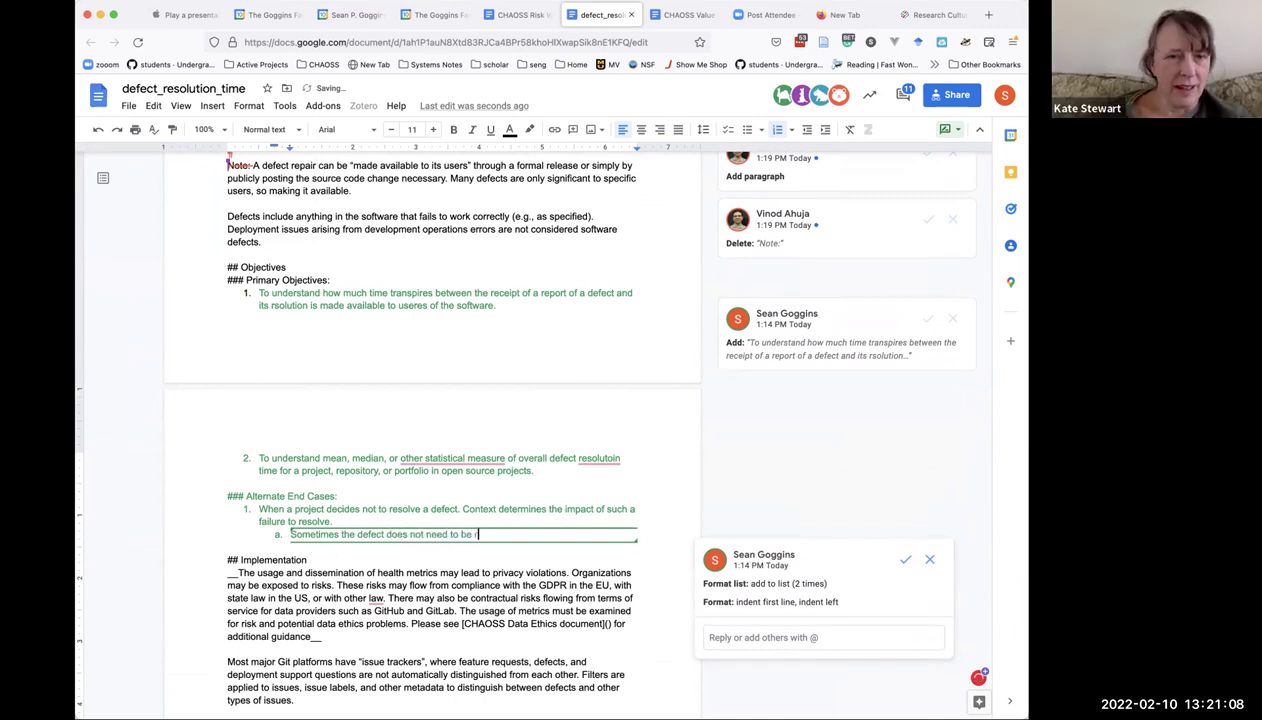
text(esolve)
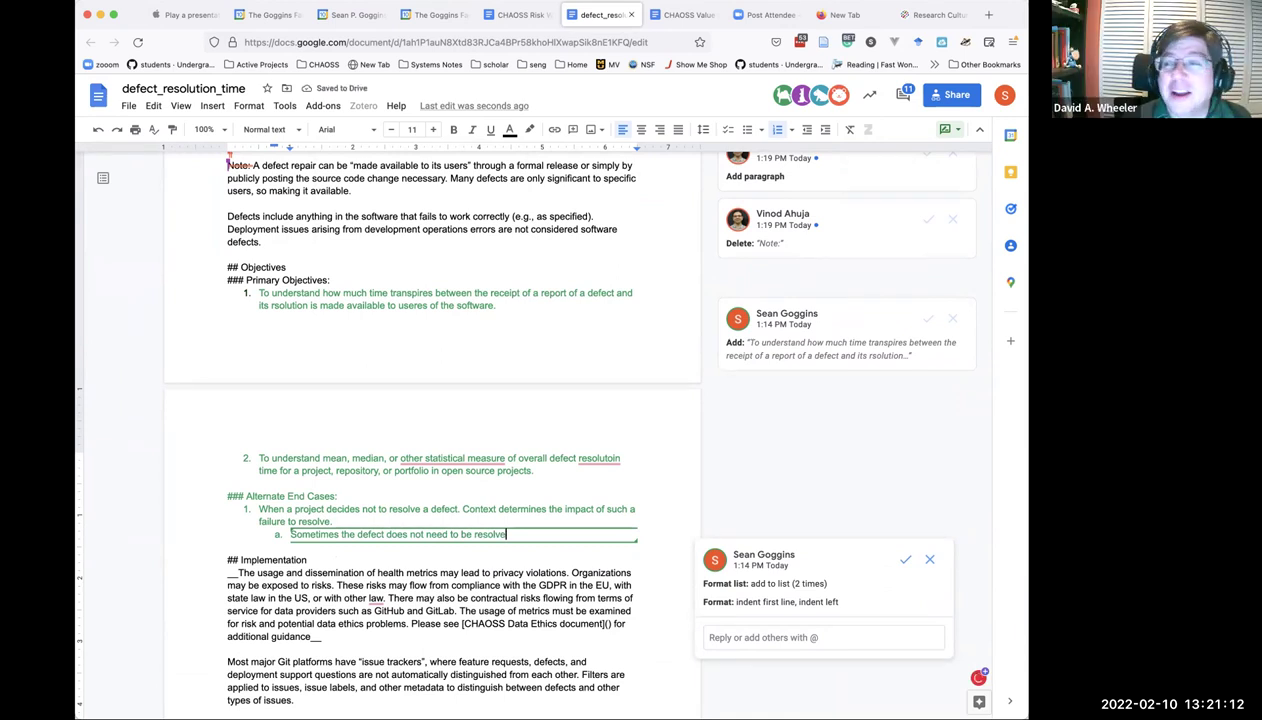
scroll(430, 430, up, 5)
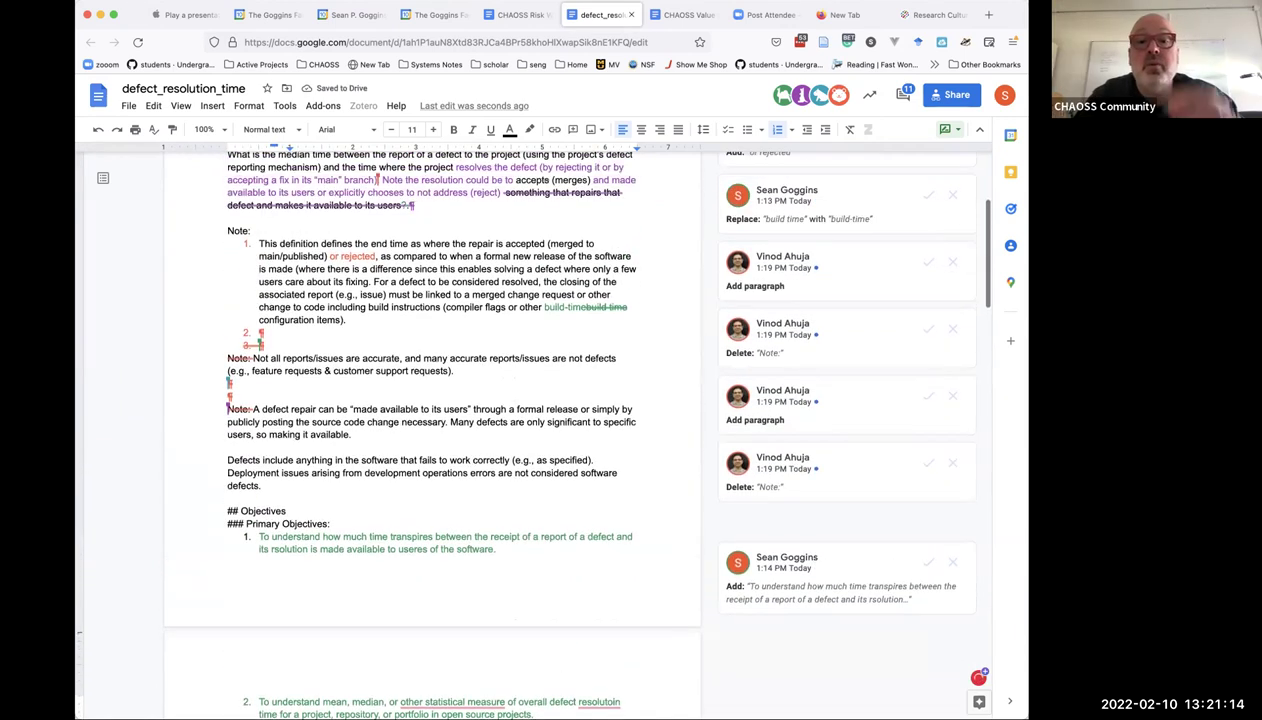
Scroll up to bring the Note section into view.
scroll(430, 430, up, 1)
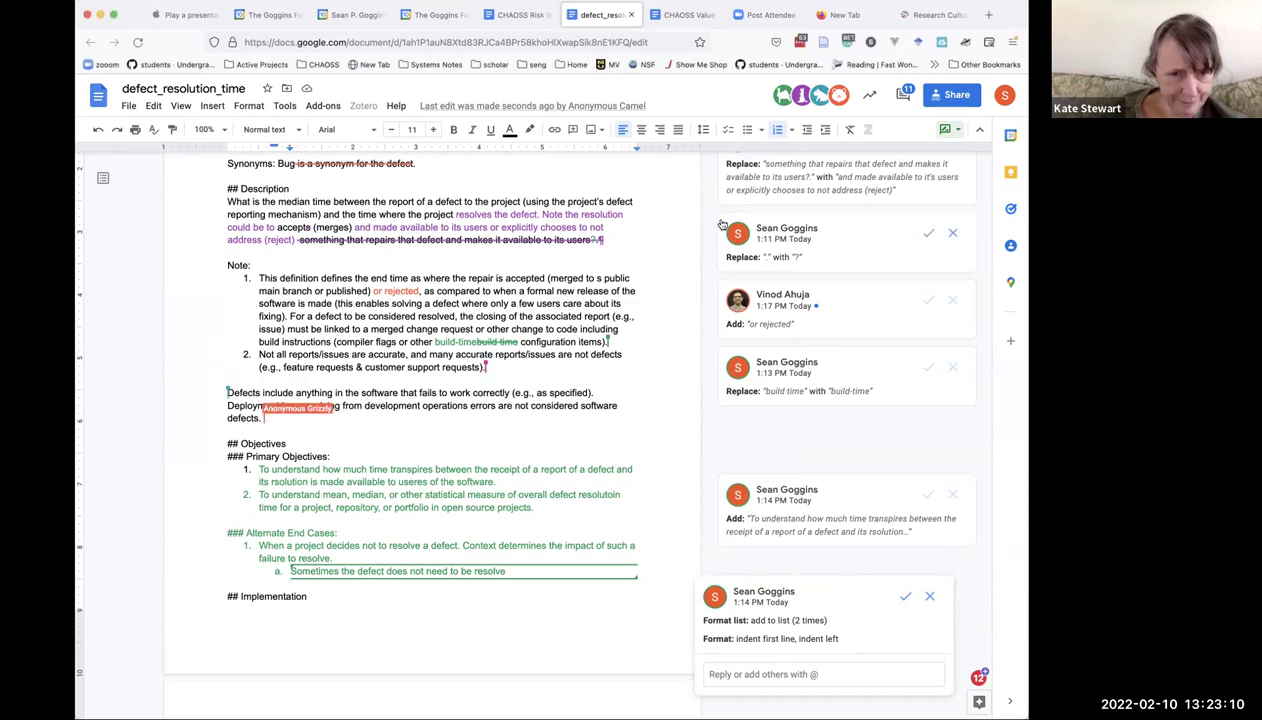
Accept the build-time hyphenation, the 'or rejected' addition and the Description replacement suggestions.
scroll(687, 217, up, 1)
scroll(687, 217, up, 4)
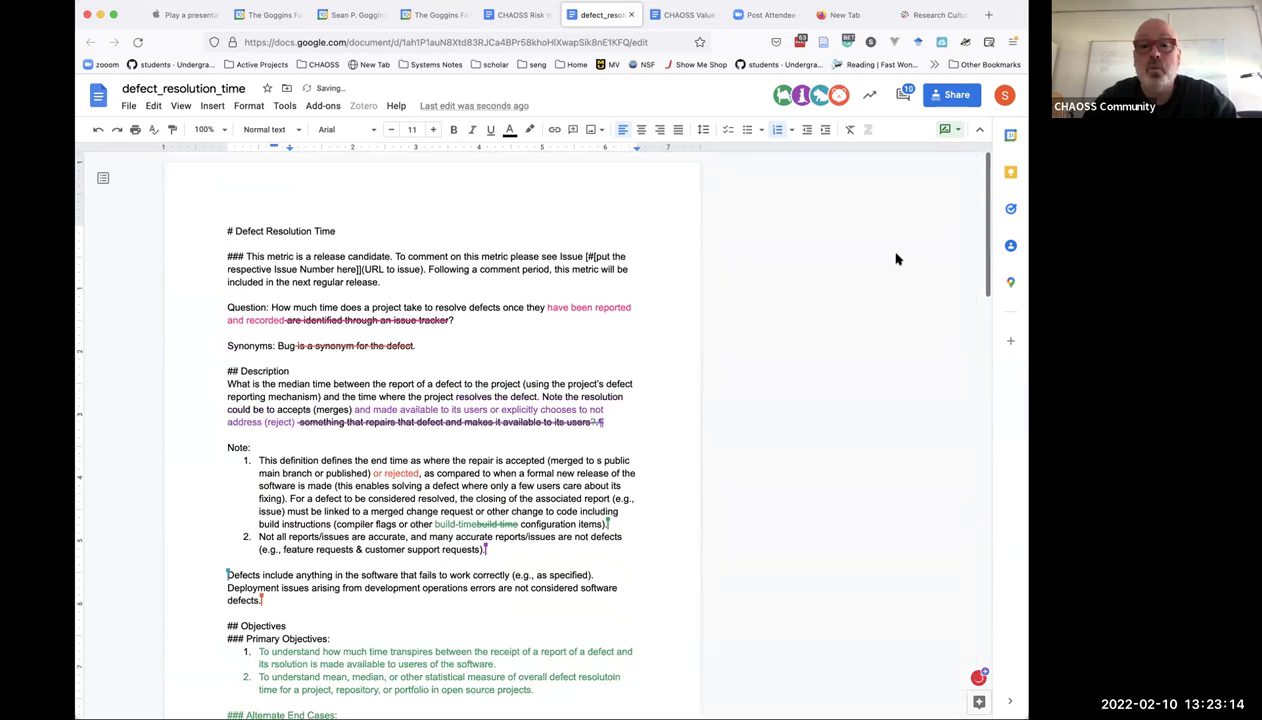
scroll(881, 299, down, 20)
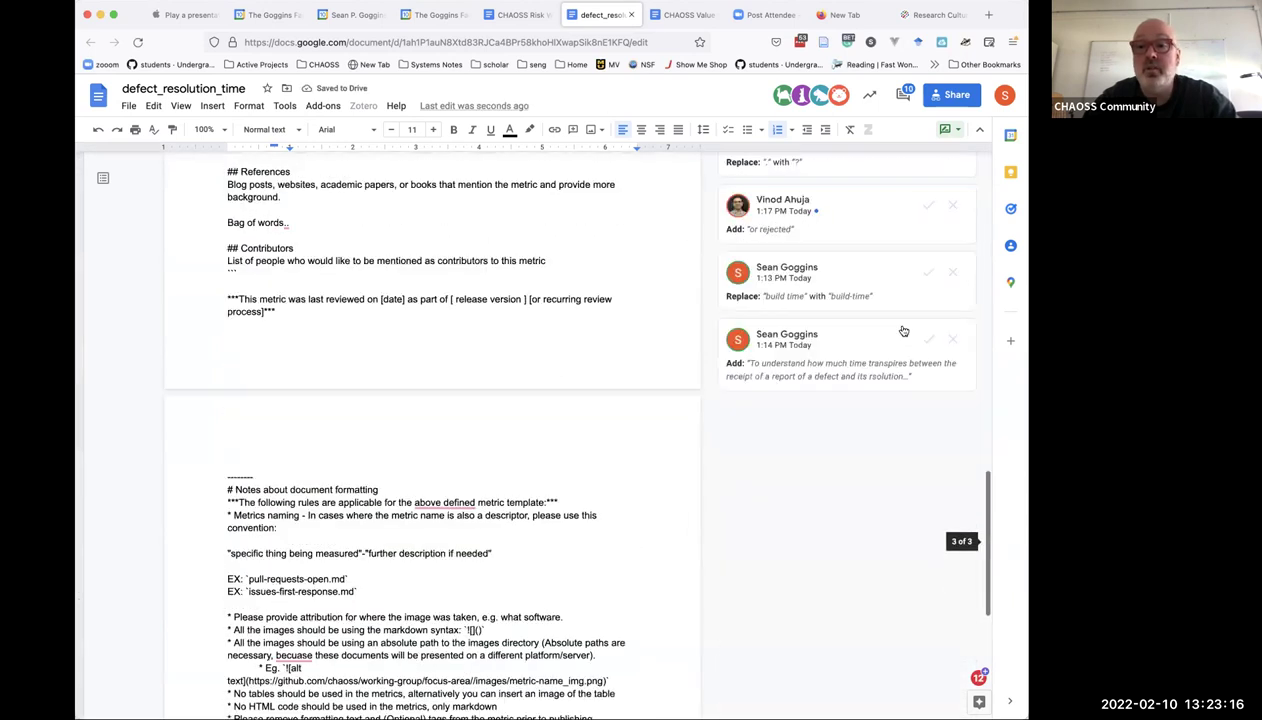
click(925, 265)
click(924, 199)
scroll(926, 230, up, 2)
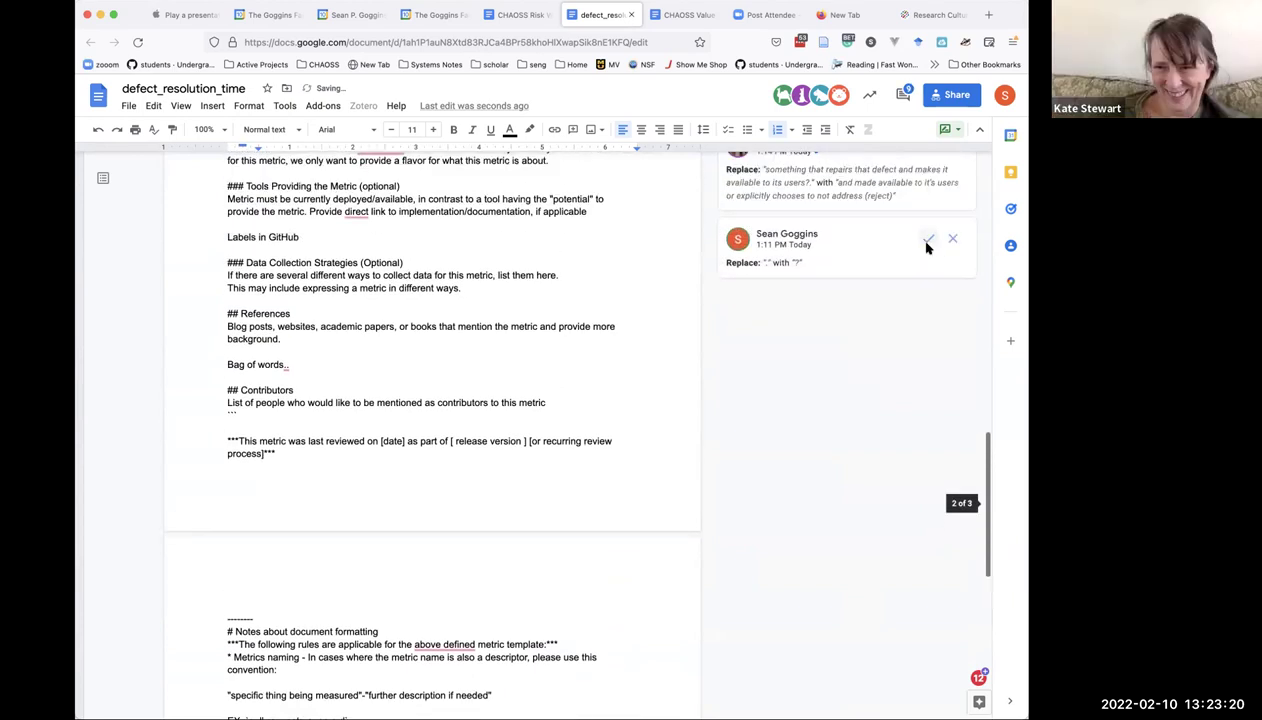
click(927, 245)
scroll(928, 248, up, 2)
click(928, 245)
scroll(927, 248, up, 15)
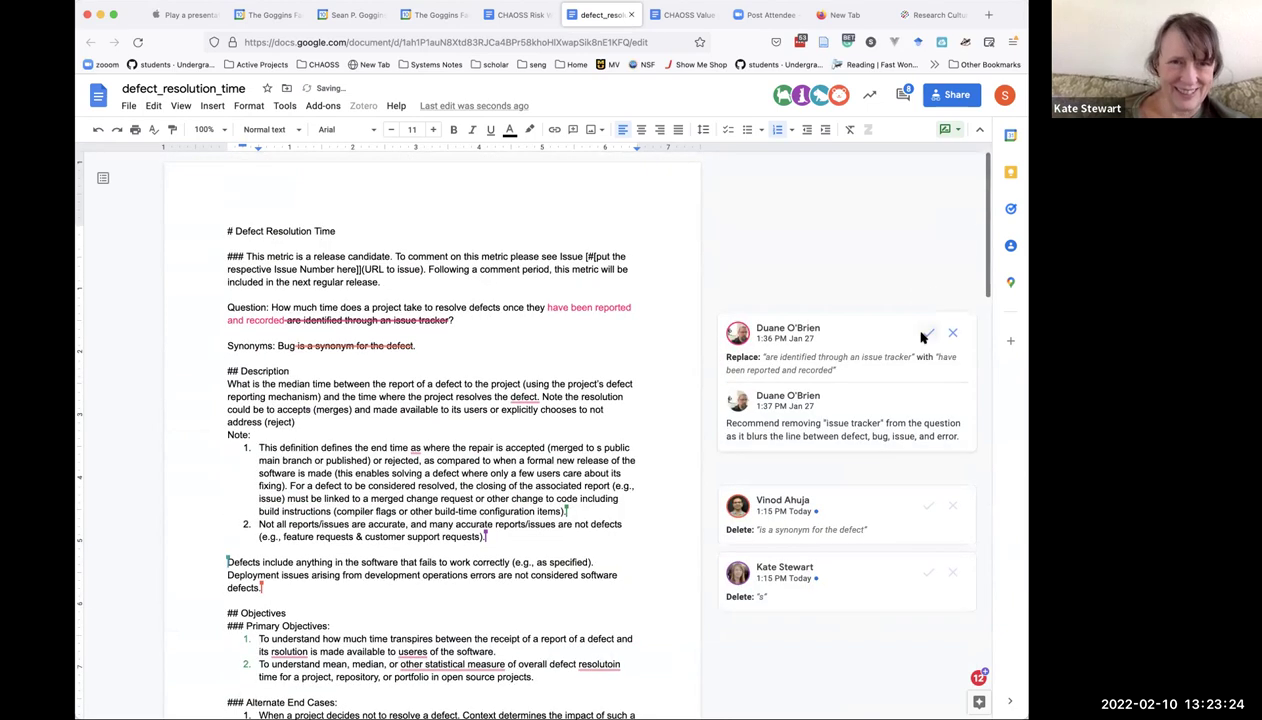
Accept the 'have been reported and recorded' rewording, the two deletions and the list formatting suggestion.
click(929, 336)
click(931, 372)
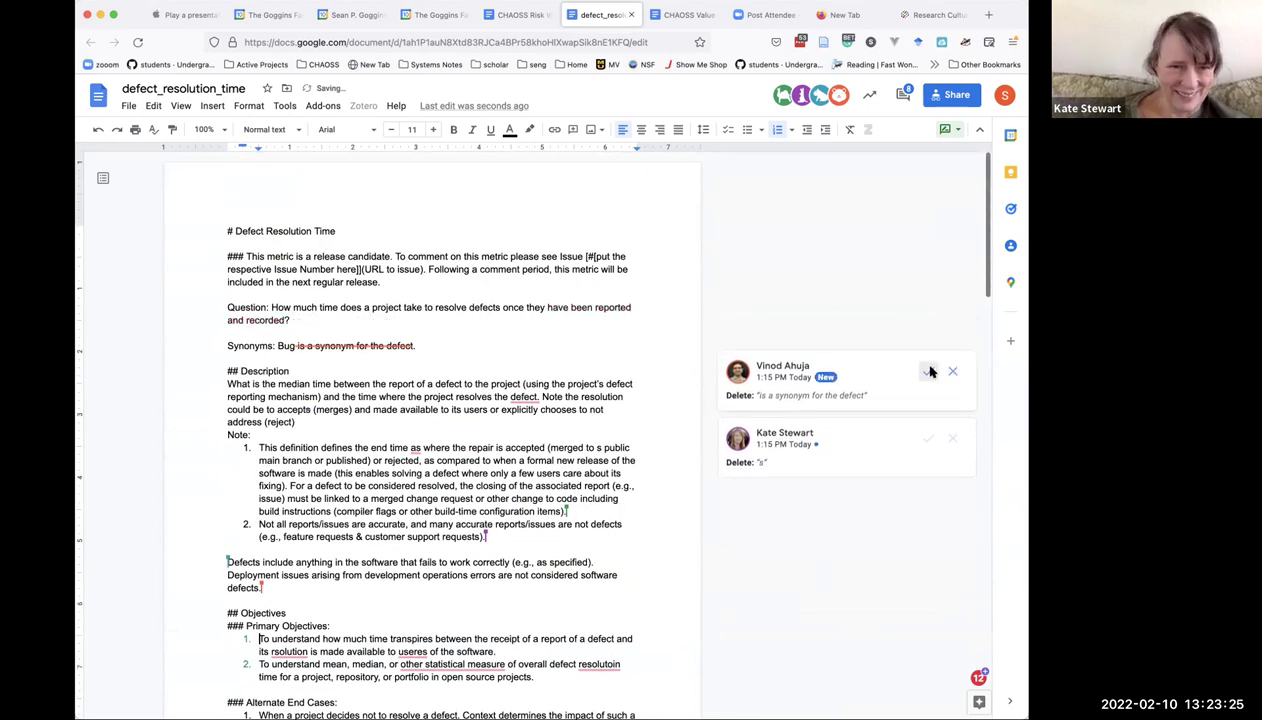
click(929, 437)
scroll(873, 510, down, 5)
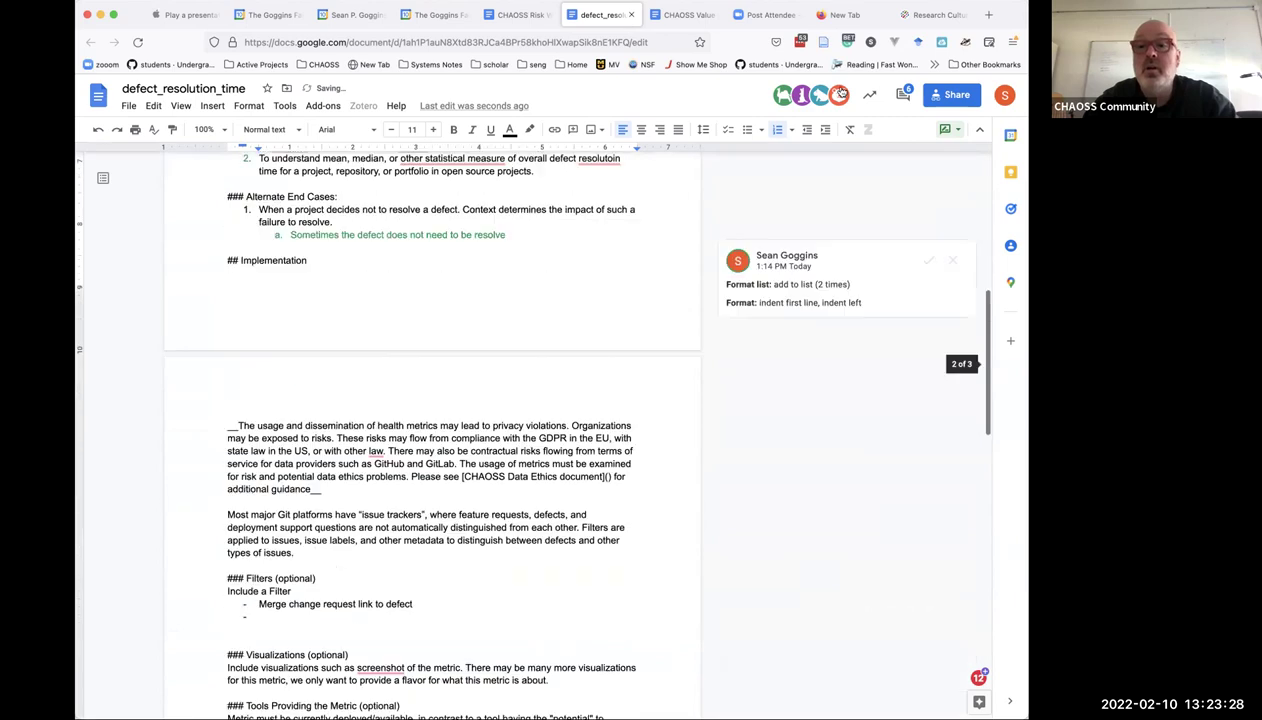
click(929, 262)
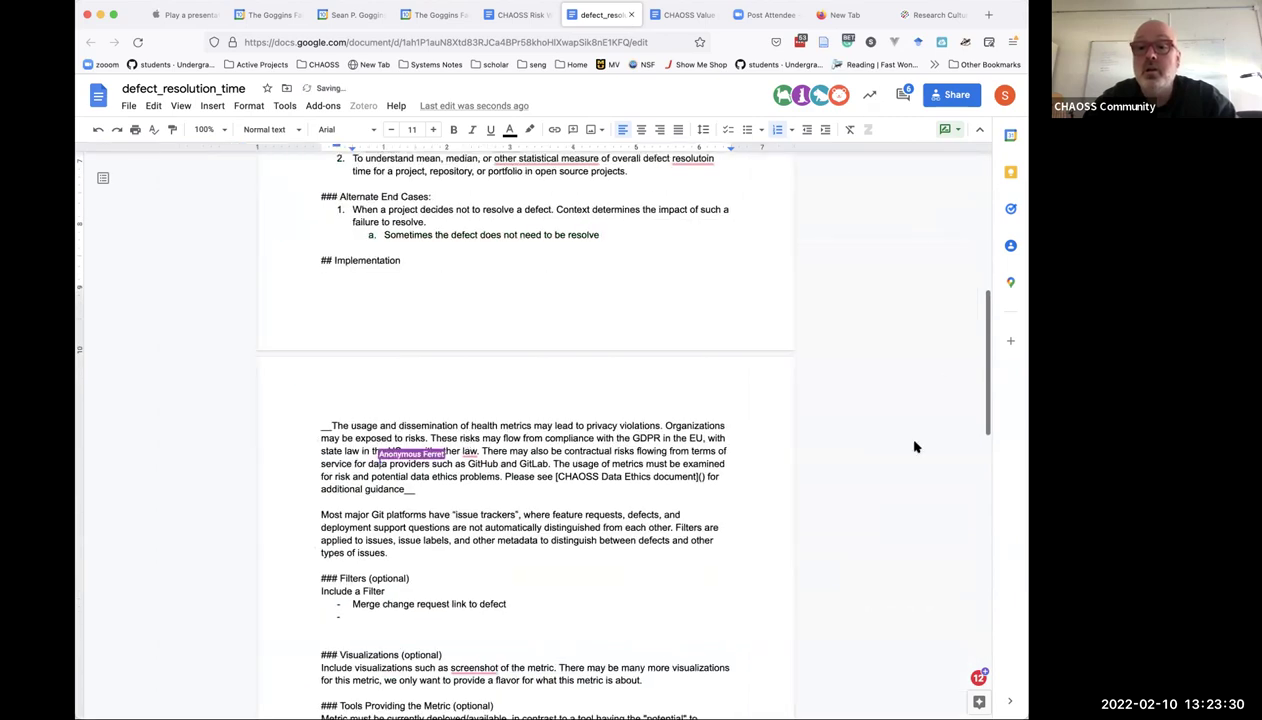
scroll(914, 447, down, 2)
scroll(914, 447, down, 10)
scroll(914, 444, up, 20)
scroll(914, 441, down, 2)
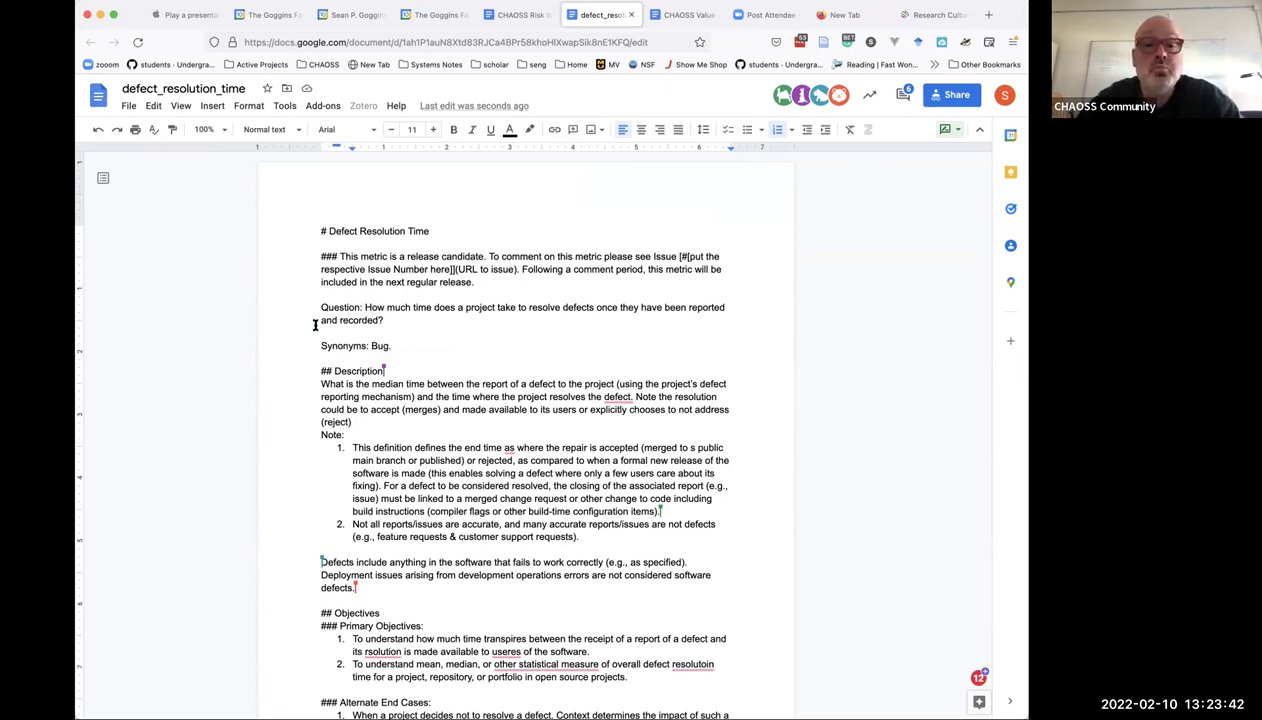
Suggest changing 'Synonyms: Bug.' to 'Synonyms: Bug, Buckeye'.
click(403, 346)
key(BackSpace)
key(BackSpace)
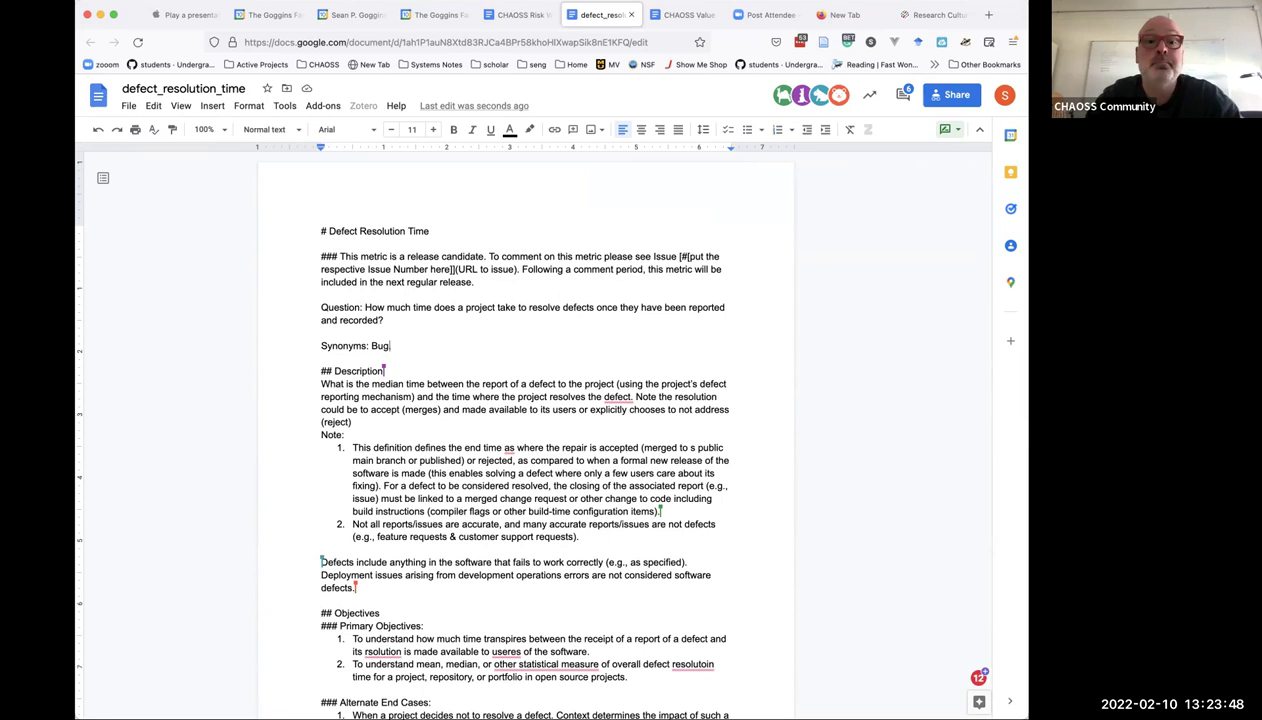
text(, Bu)
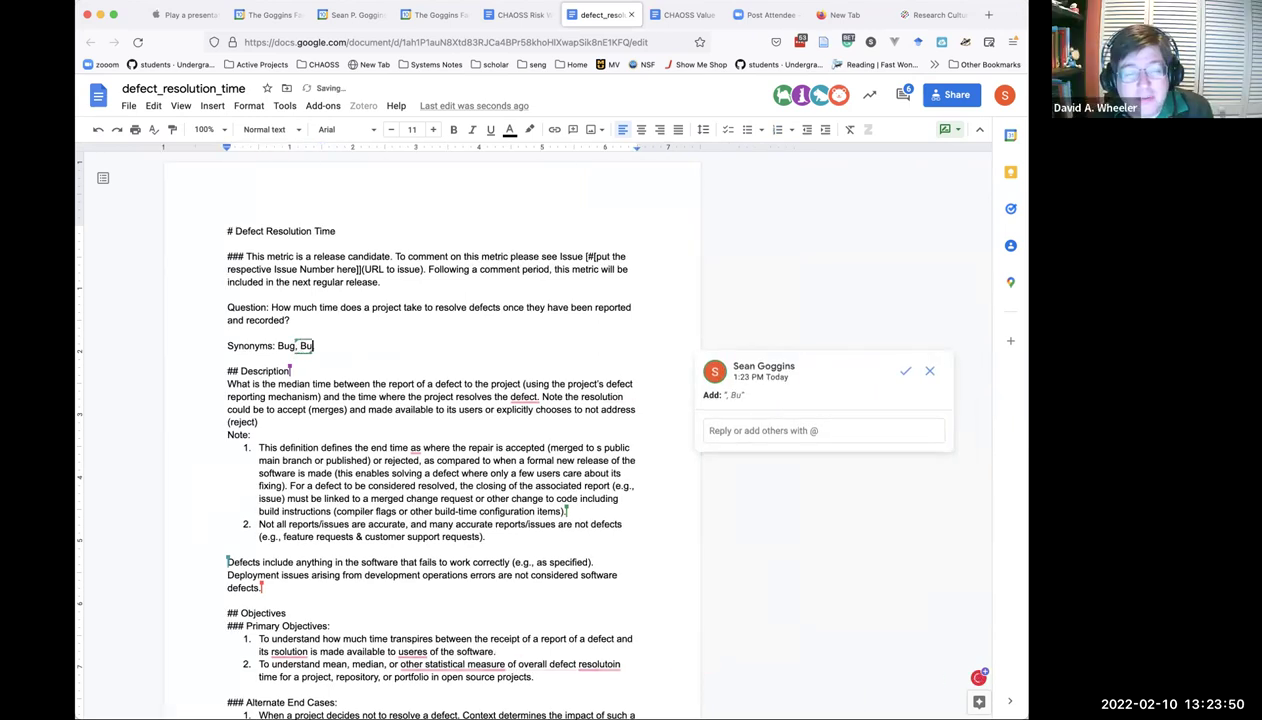
text(ckeye)
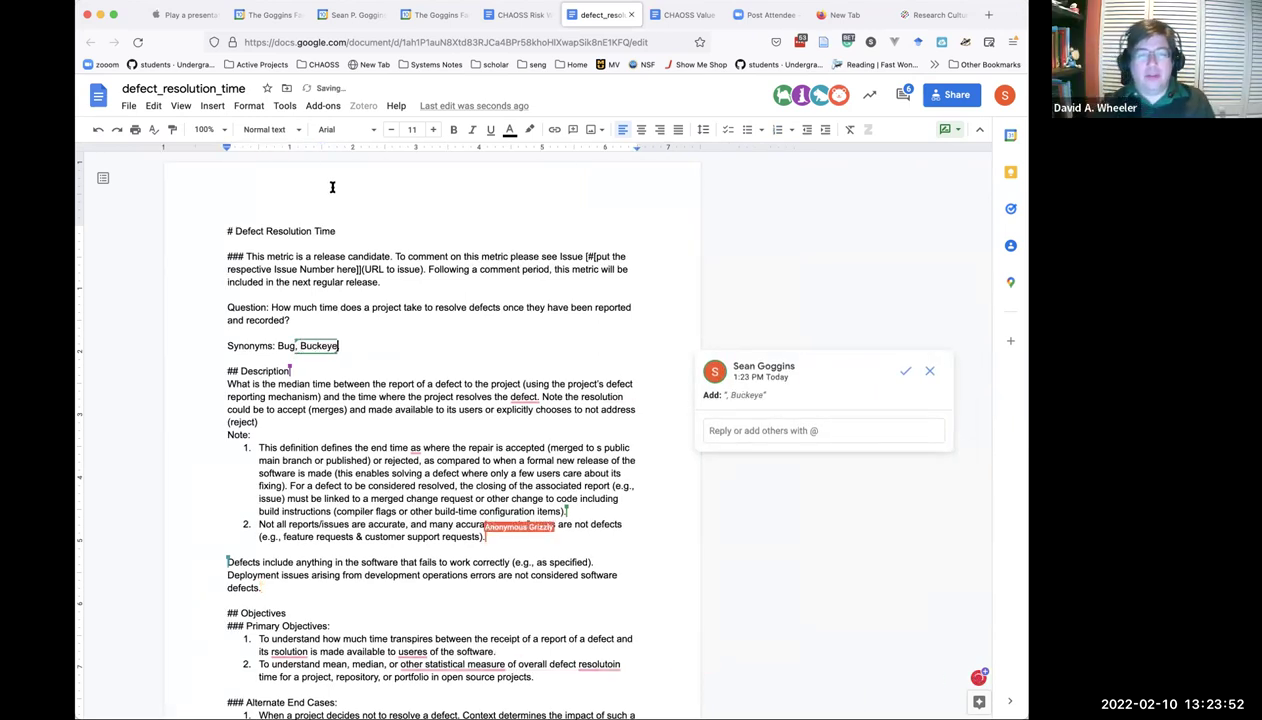
click(369, 404)
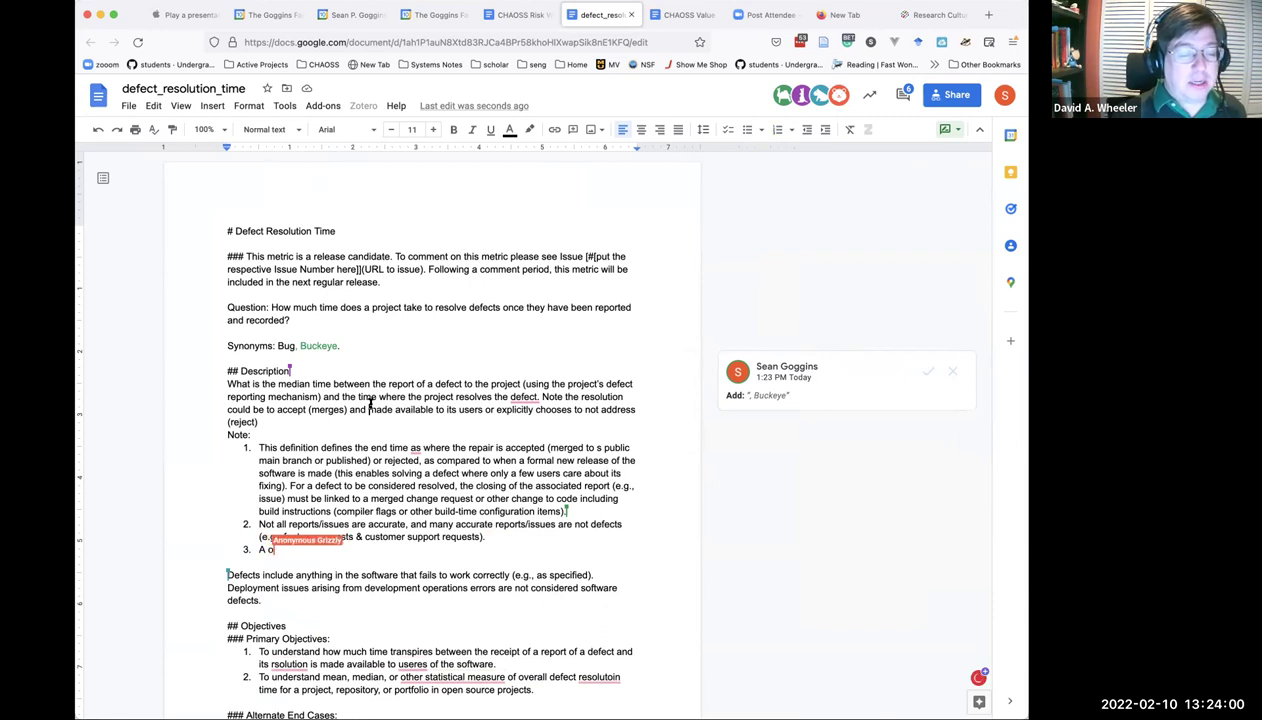
Reply on the Buckeye suggestion that it reflects a deep dislike and a desire to introduce the word.
click(758, 384)
click(747, 432)
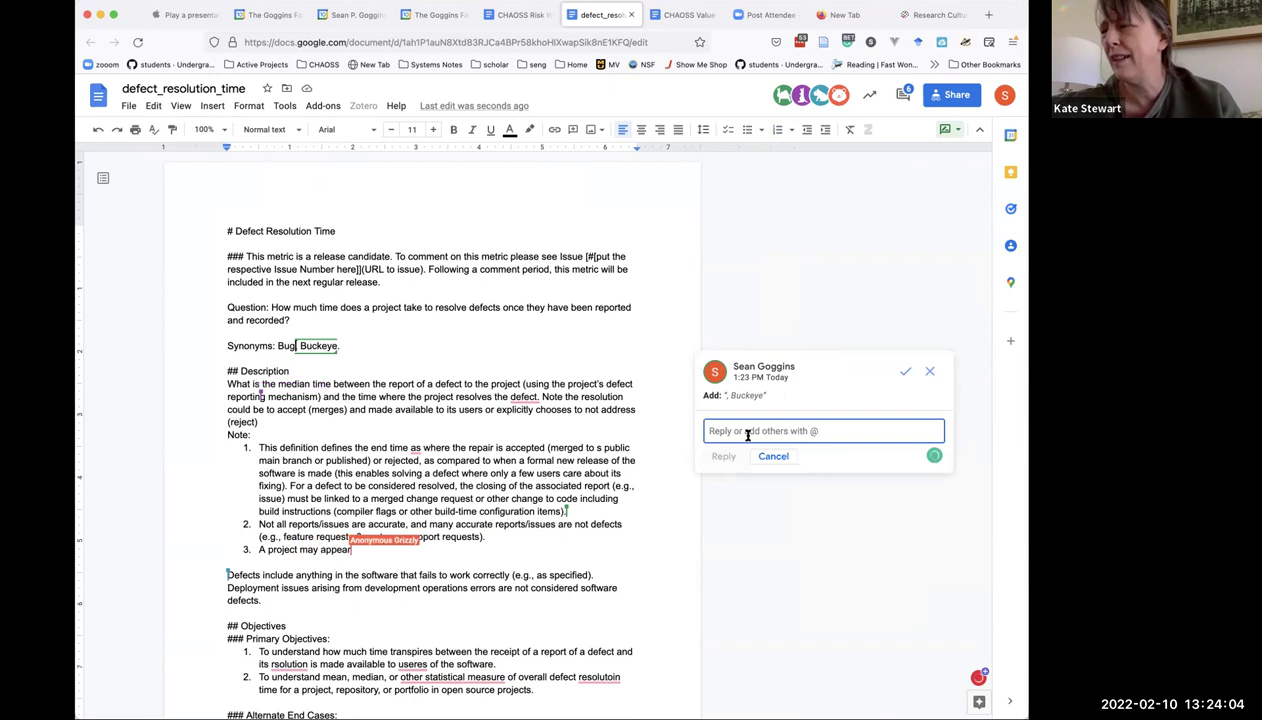
text(This m)
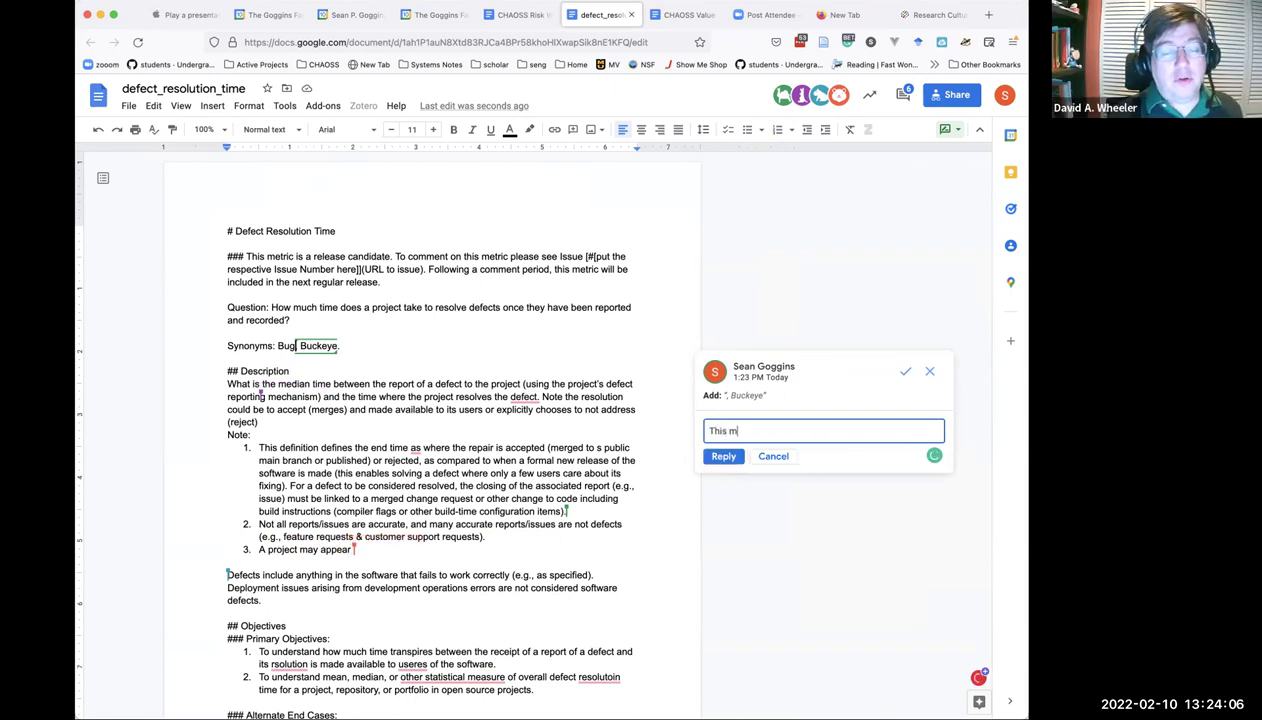
text(erely reflects my deep)
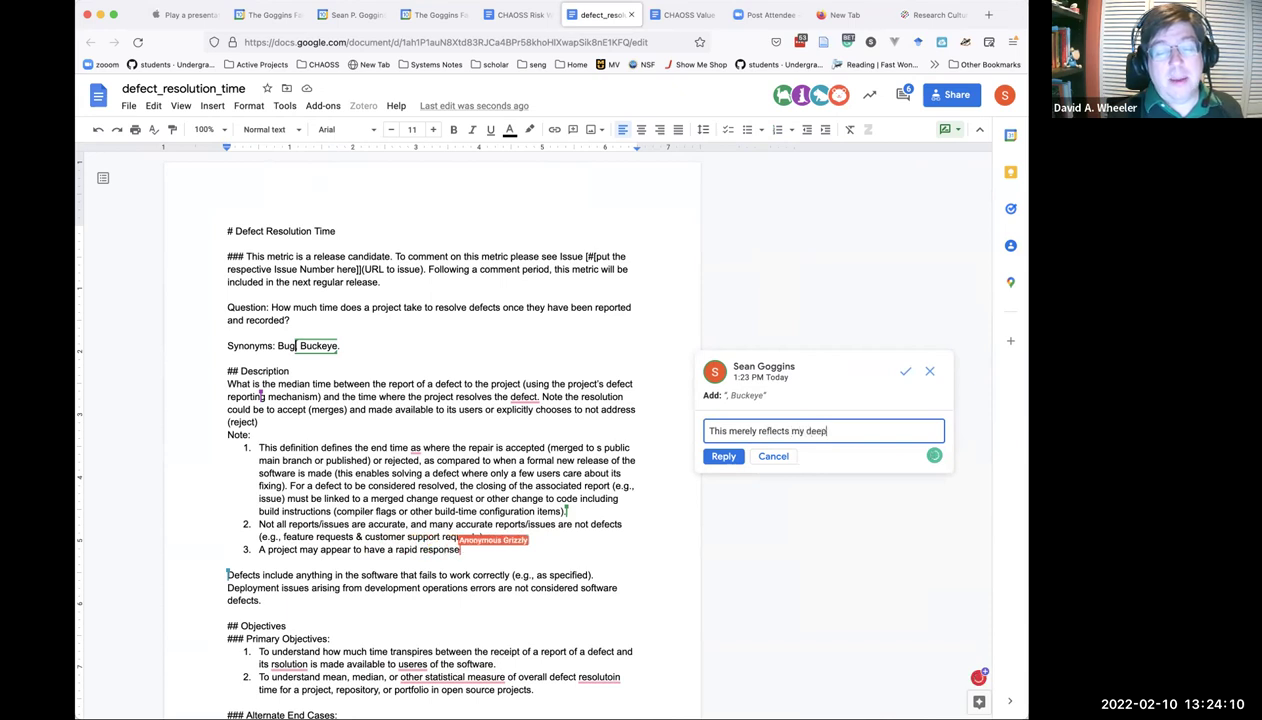
text( dislike and iw)
key(BackSpace)
key(BackSpace)
text(desire to inf)
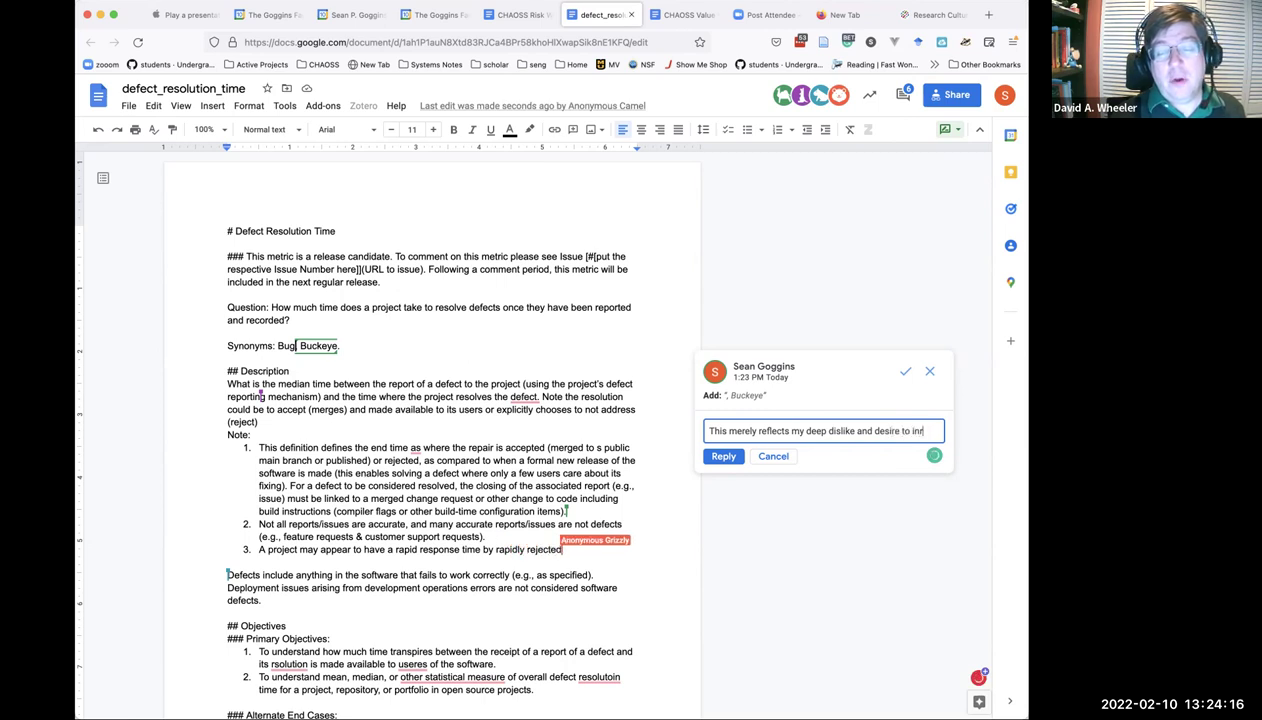
text(roduce)
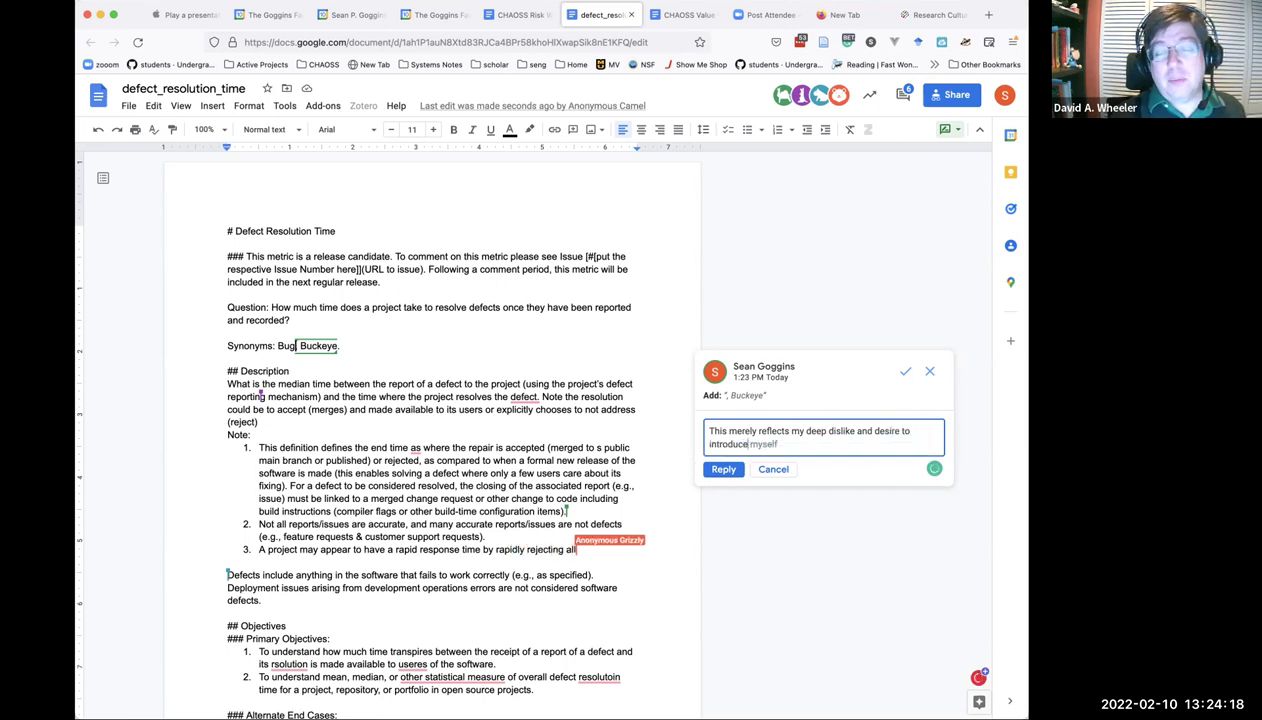
text( this work )
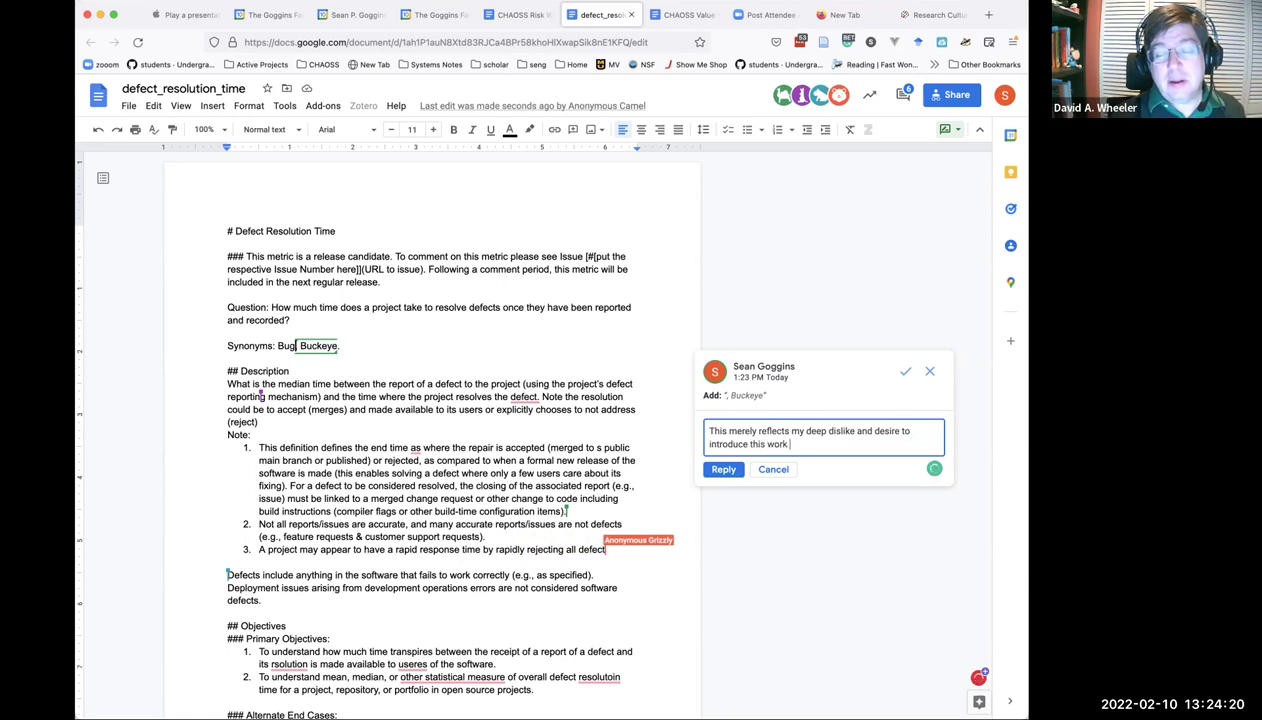
text(into the language.)
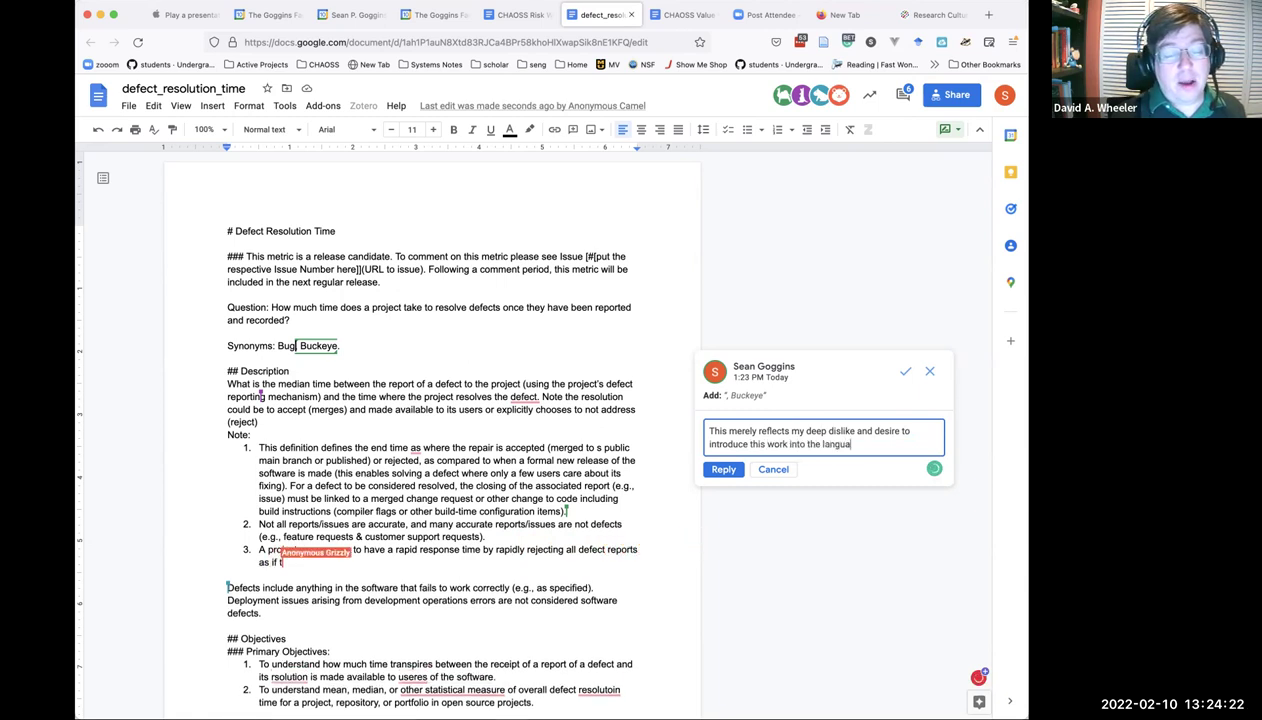
click(725, 467)
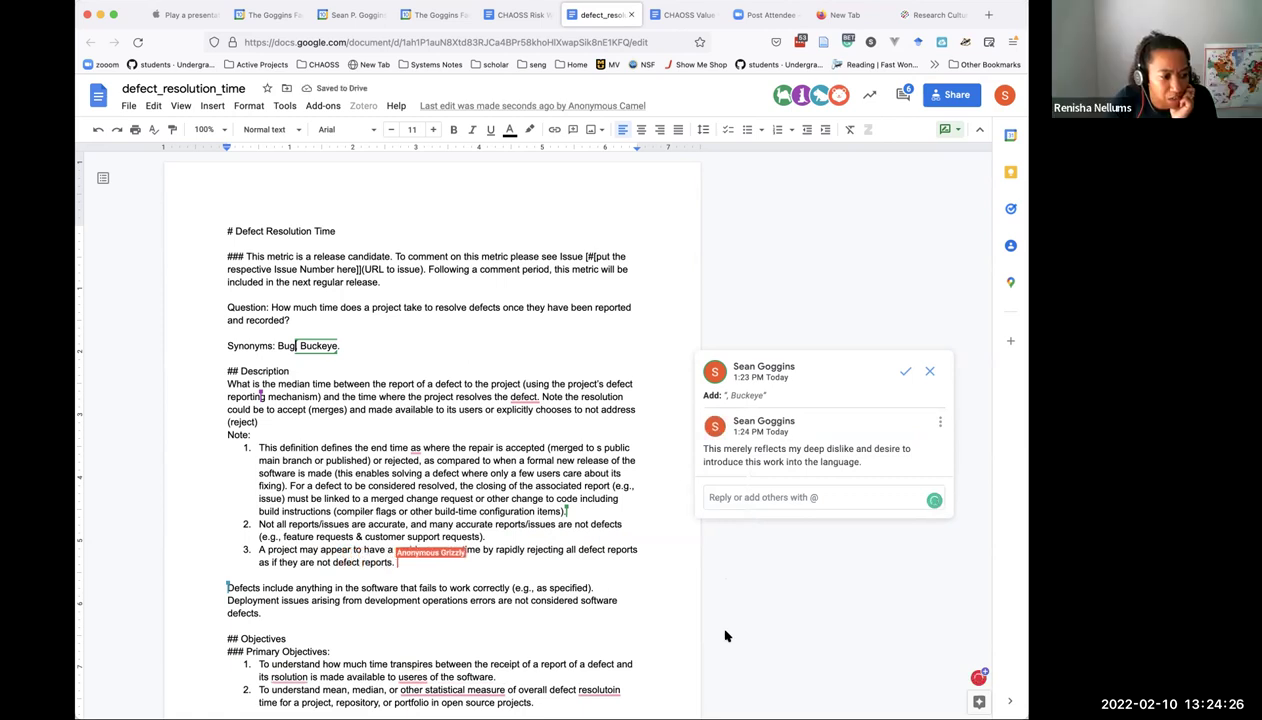
Edit the Buckeye reply to insert 'of Ohio State' before 'and', and save it.
click(940, 424)
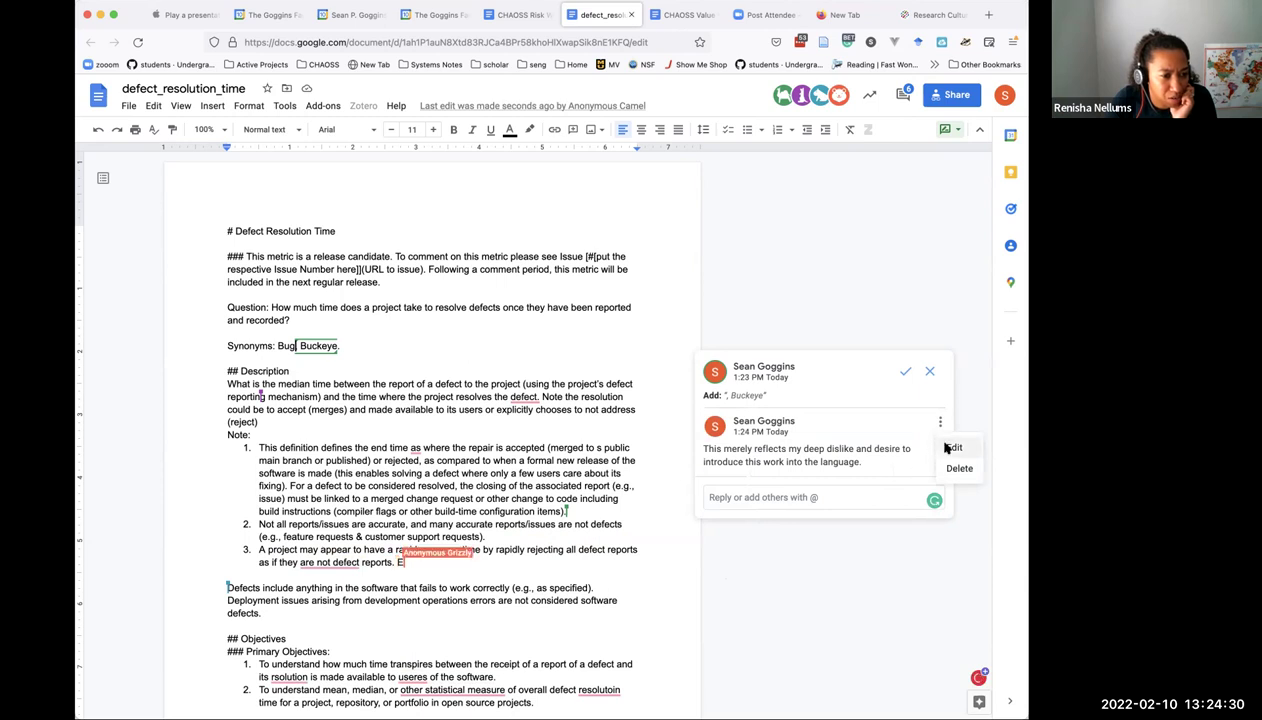
click(950, 448)
click(856, 455)
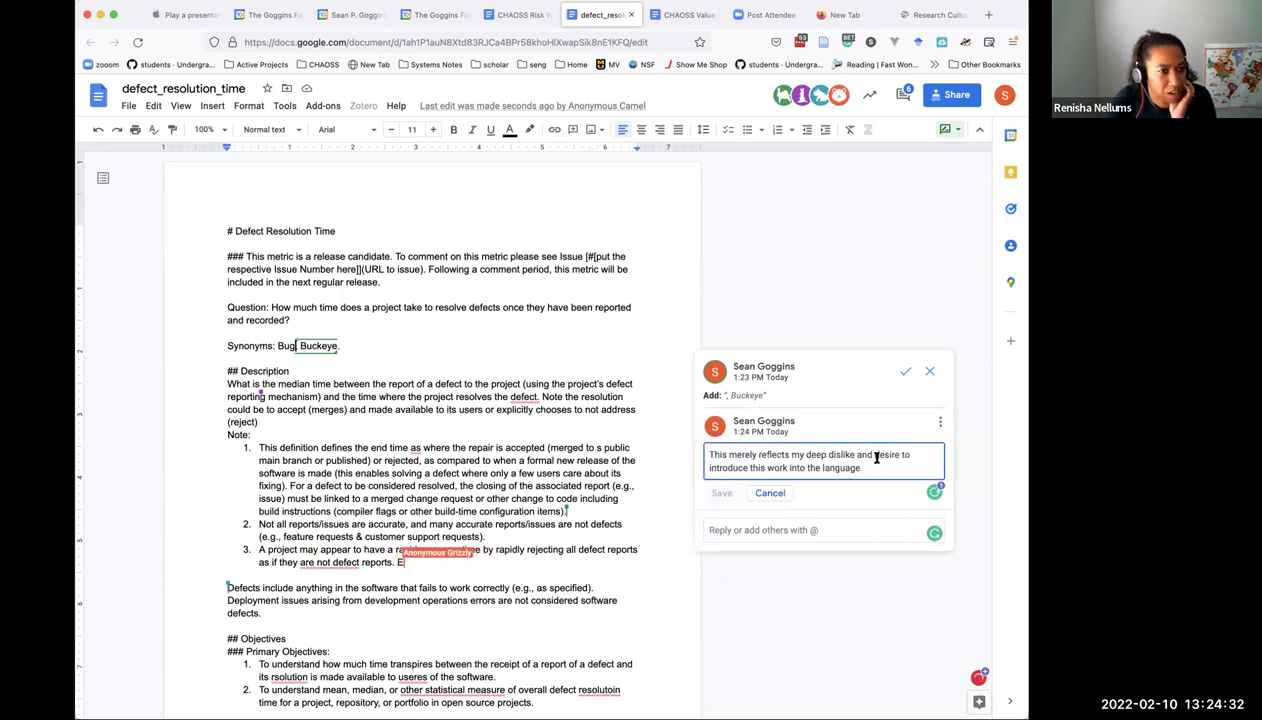
text(of Ohio State)
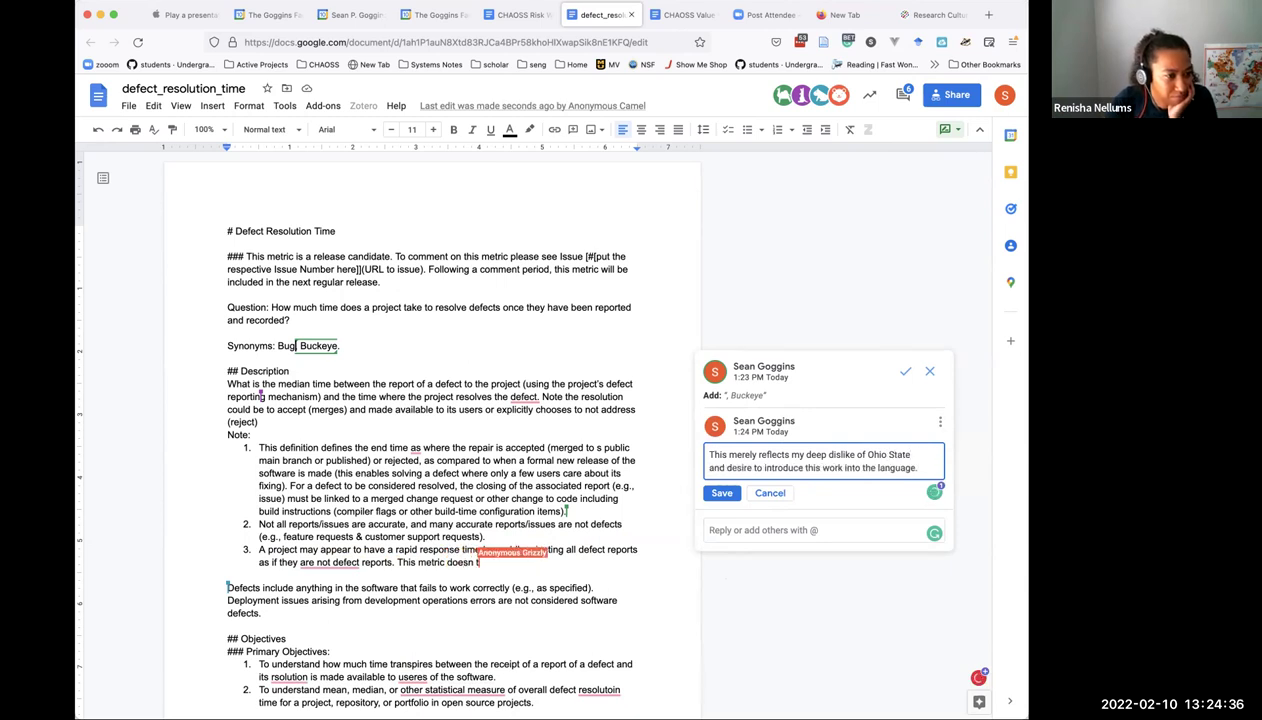
click(722, 493)
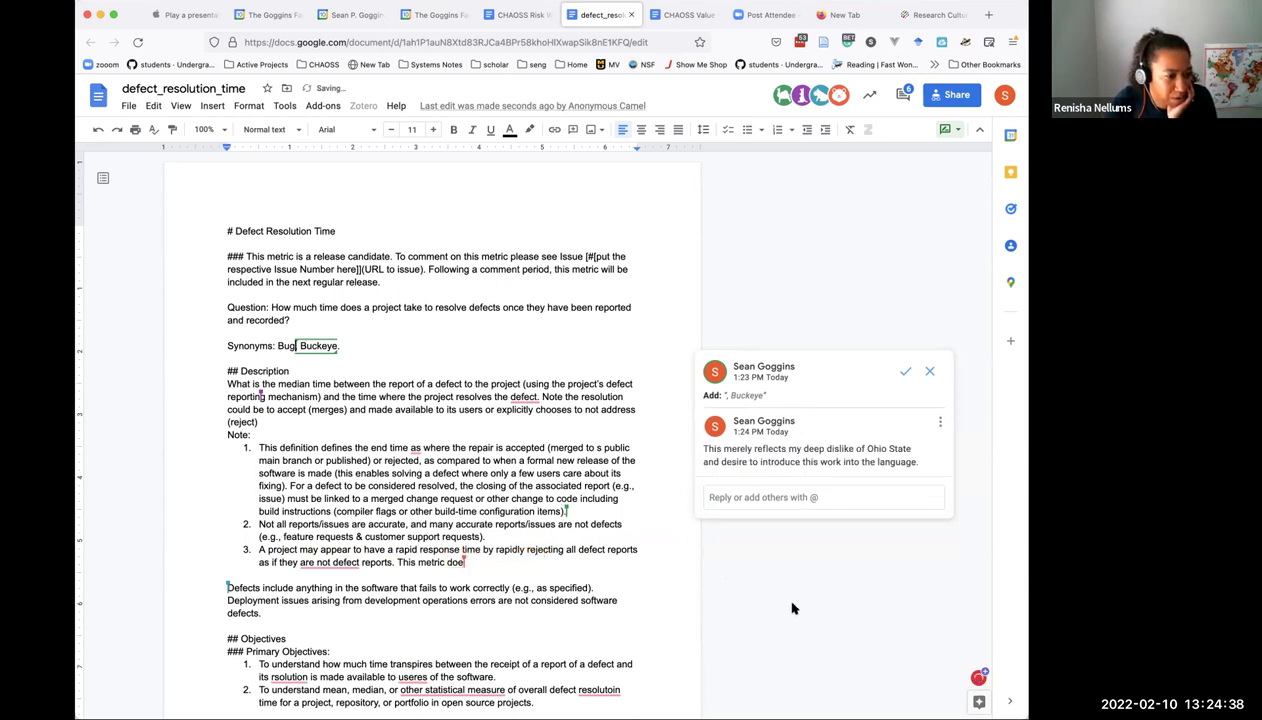
click(562, 462)
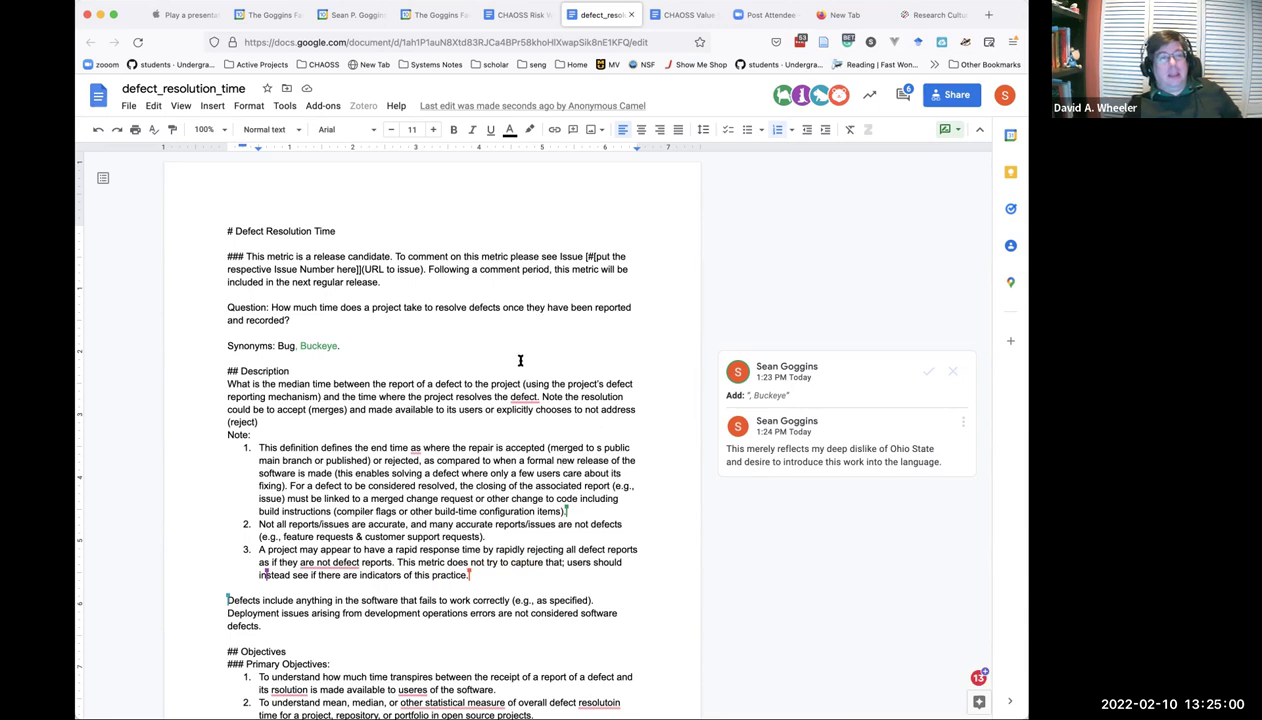
Change 'defect.' to 'defect?' in the Description and reject the 'are not defecting' suggestion.
mouse_move(522, 397)
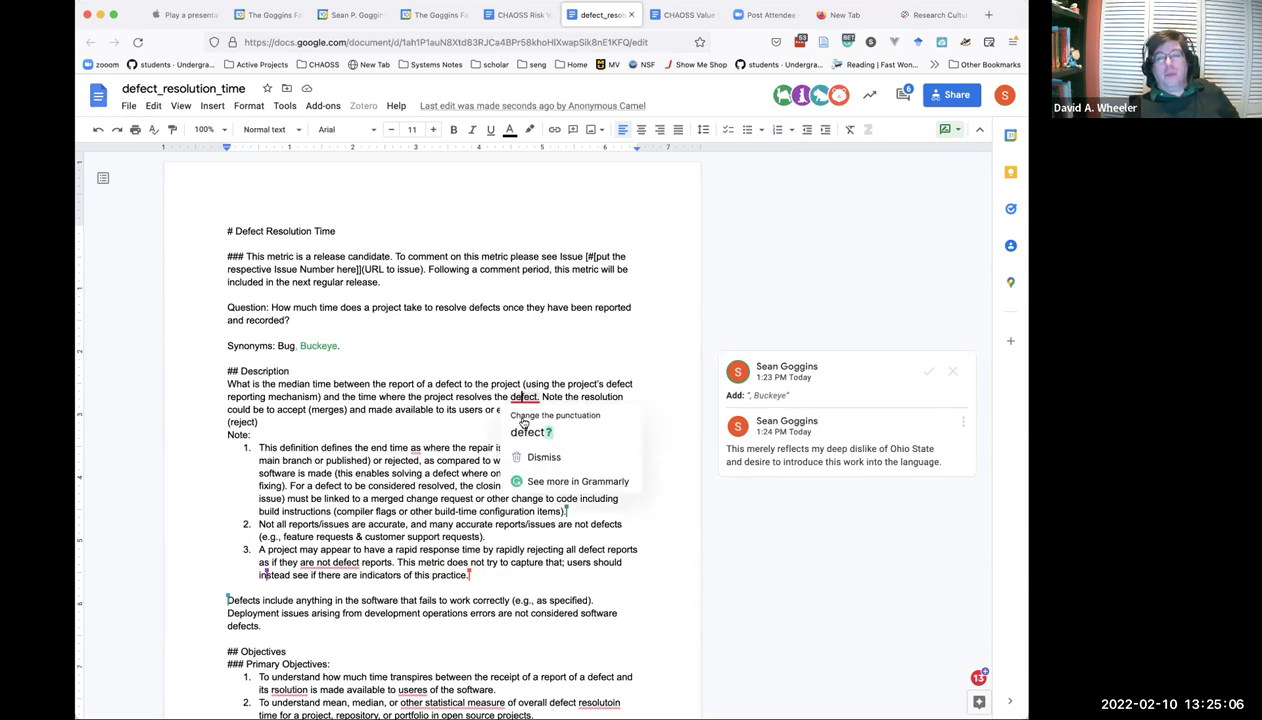
click(527, 431)
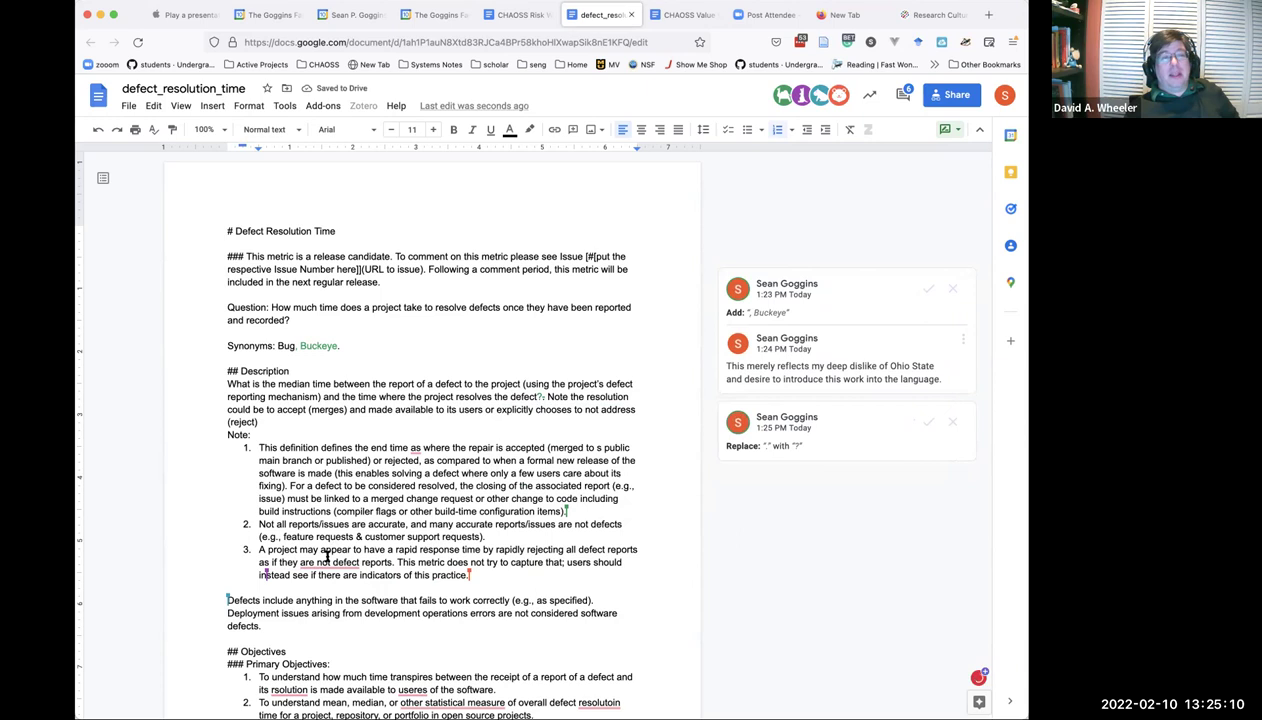
mouse_move(326, 562)
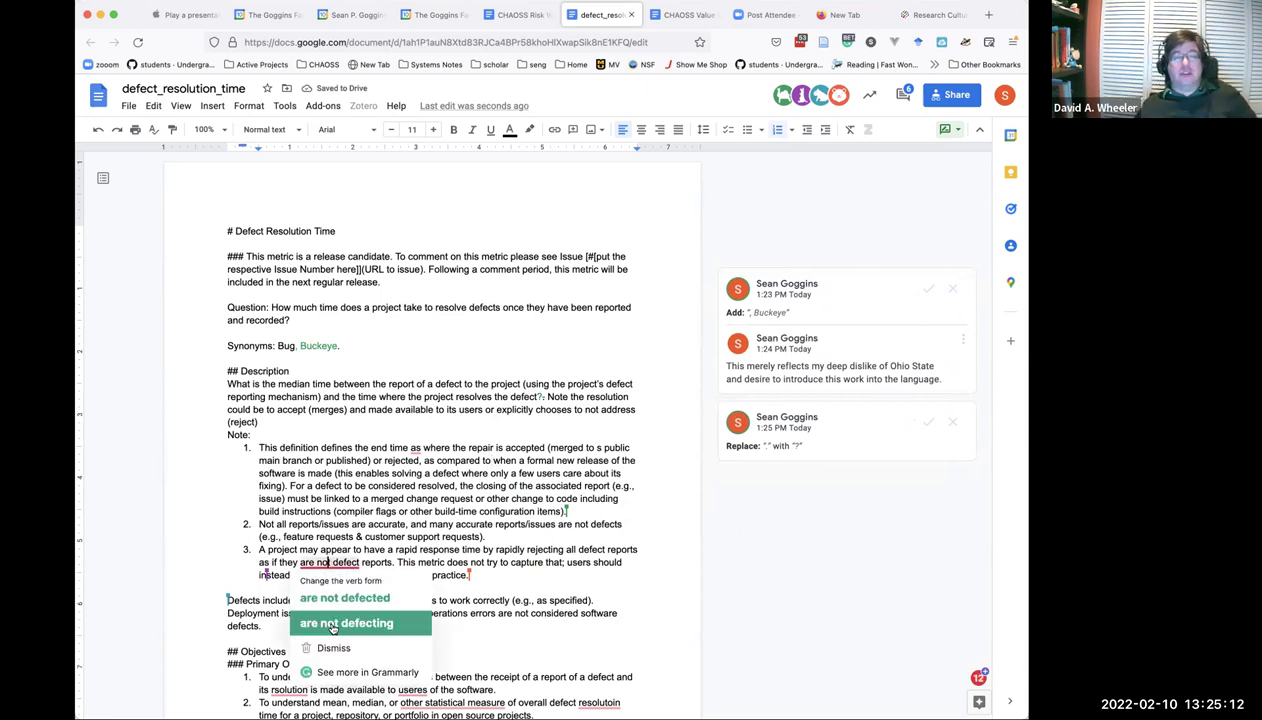
click(333, 623)
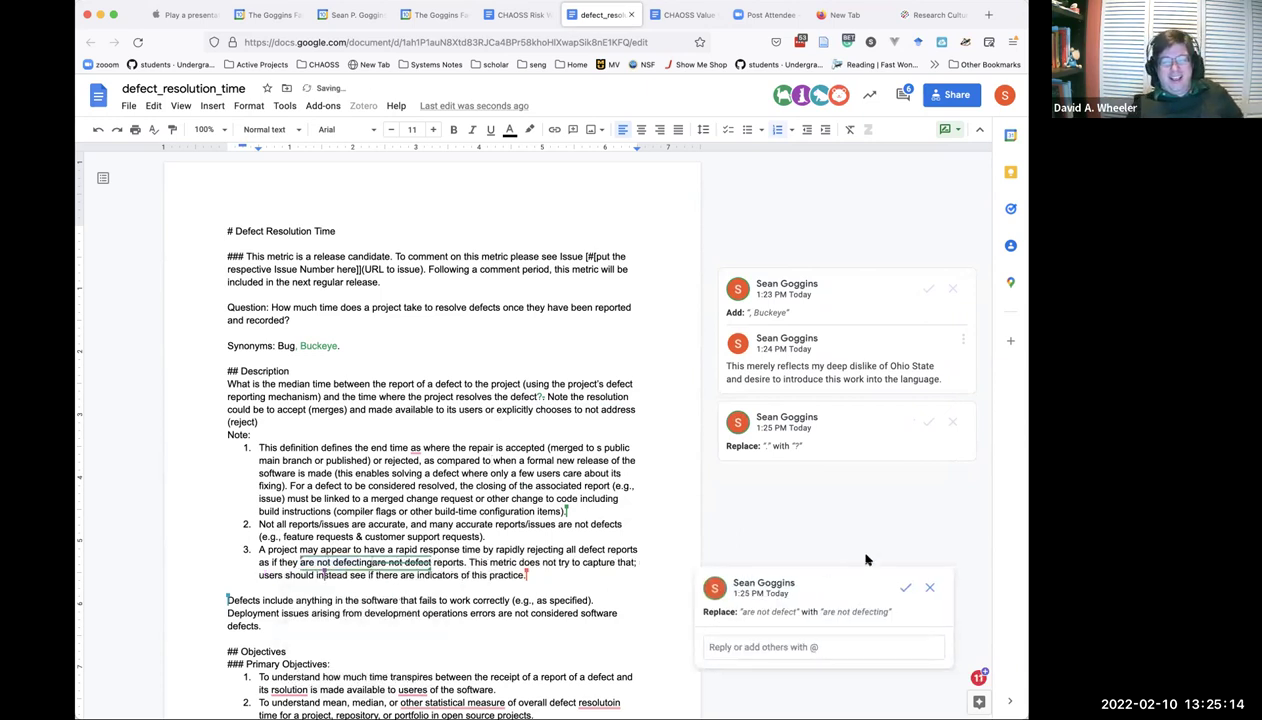
click(931, 588)
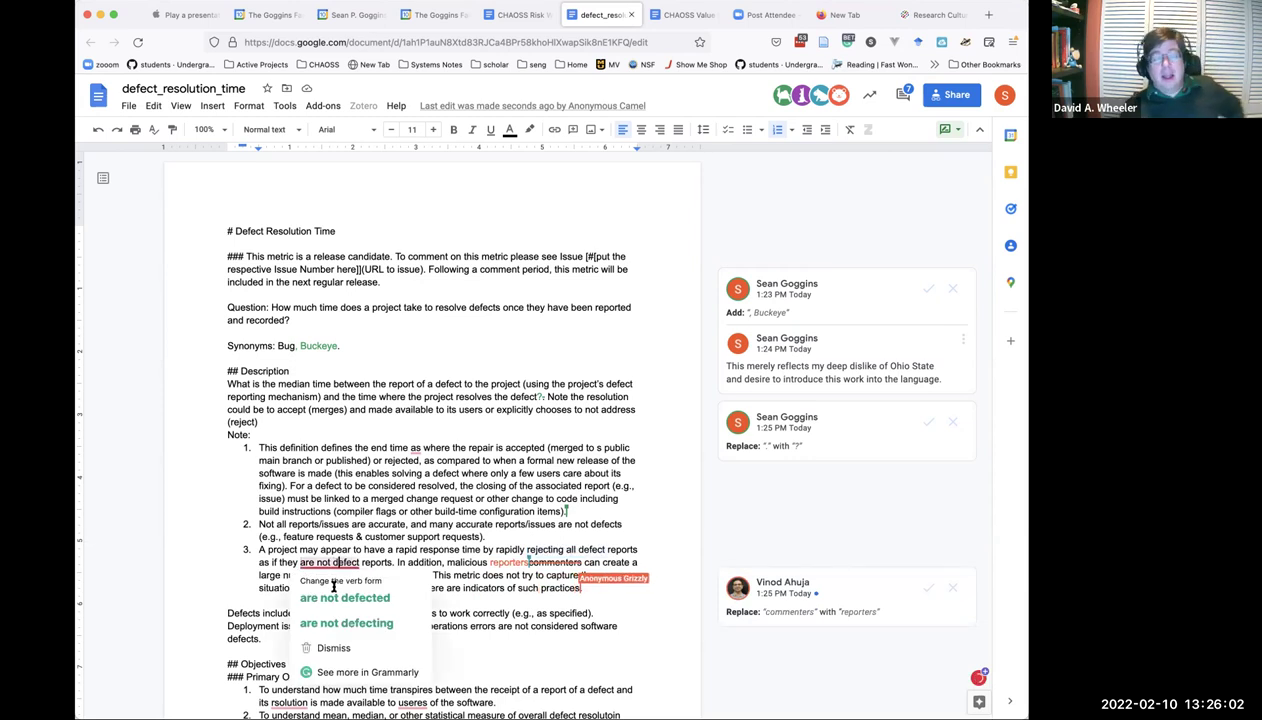
Select 'are not defect reports' in note 3 and start typing 'recognizable as defects' over it.
mouse_move(340, 562)
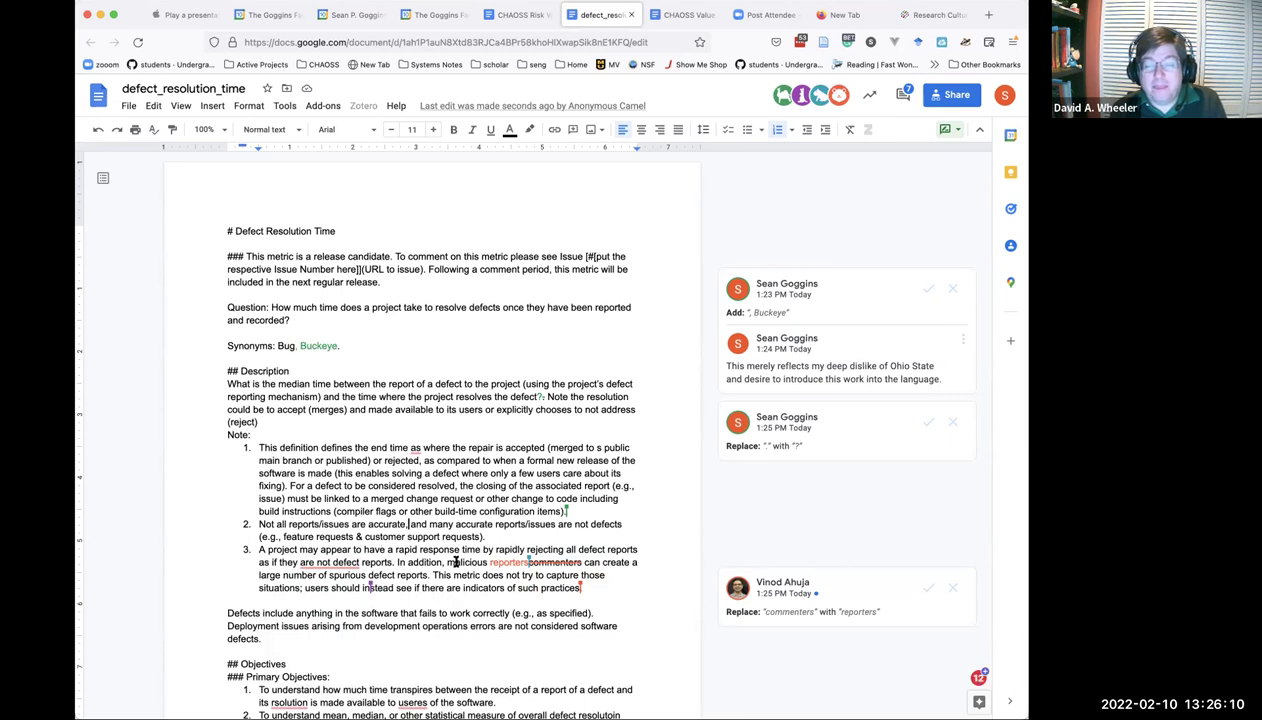
mouse_move(297, 563)
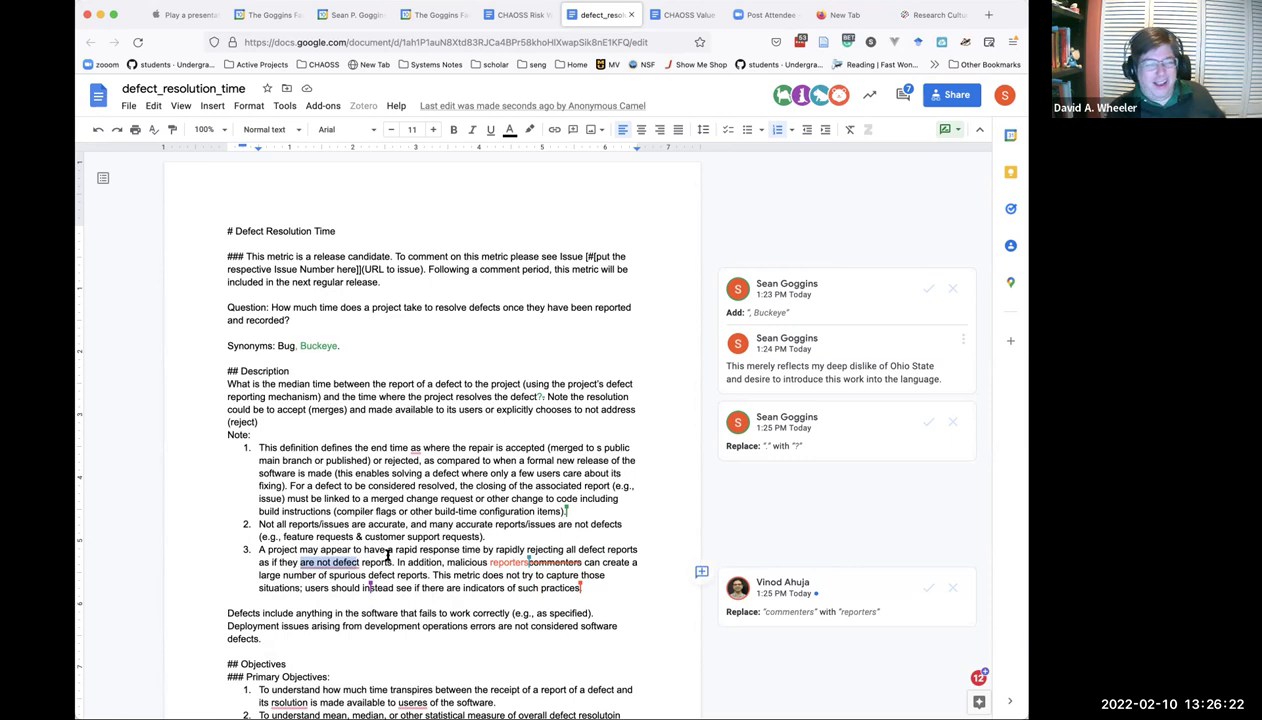
shift+click(390, 550)
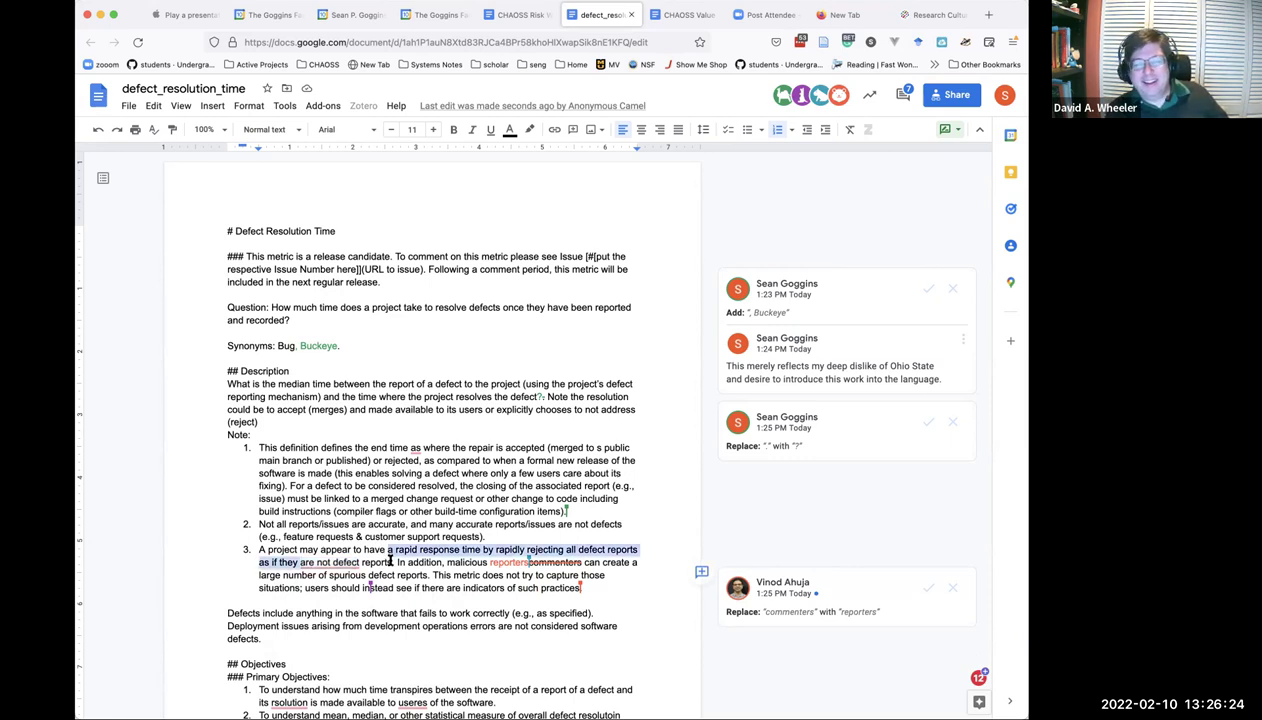
shift+click(389, 561)
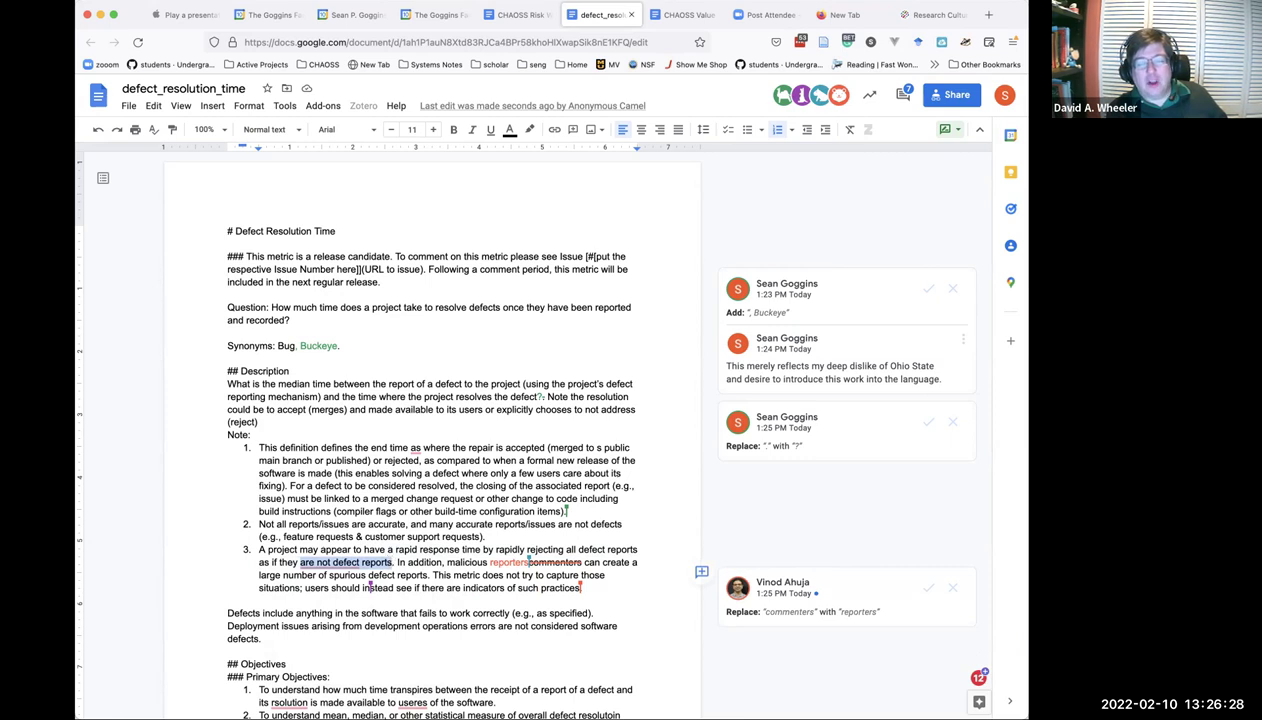
text(recognizable as defectsare not defect reports)
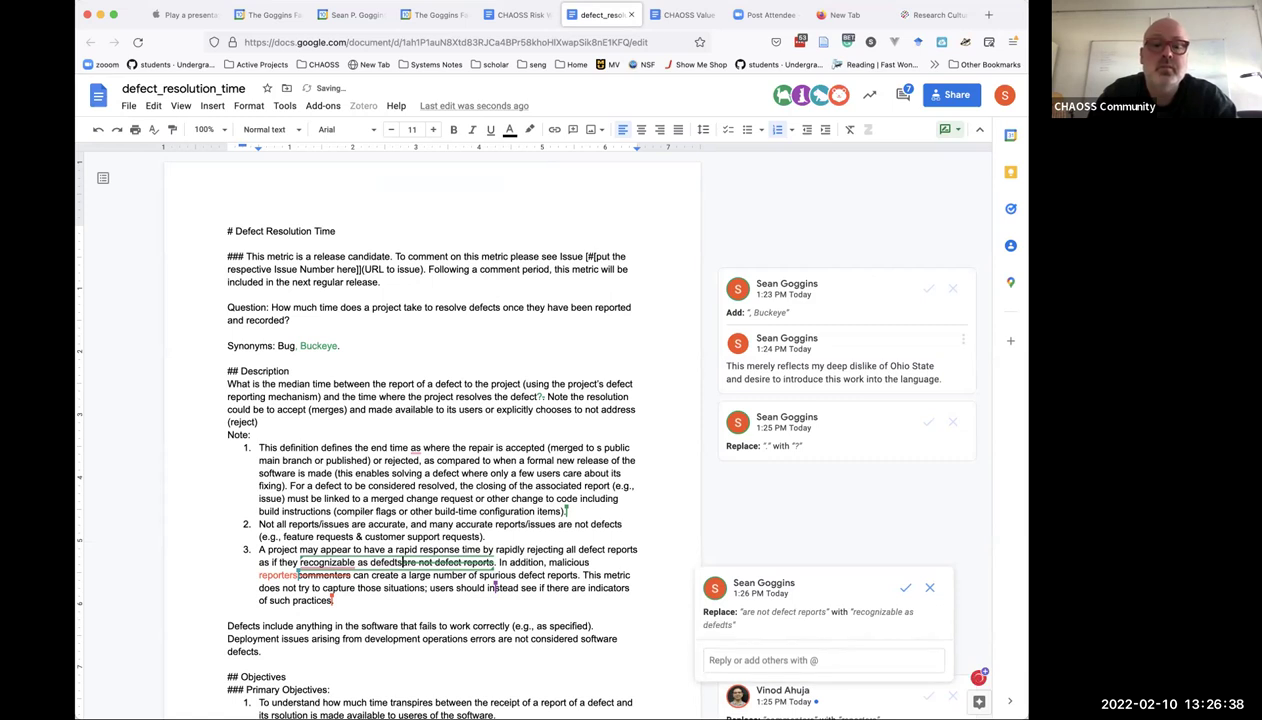
Fix the replacement typo and insert 'are' and 'not' so note 3 reads 'are not recognizable as defects.'.
key(BackSpace)
key(BackSpace)
key(BackSpace)
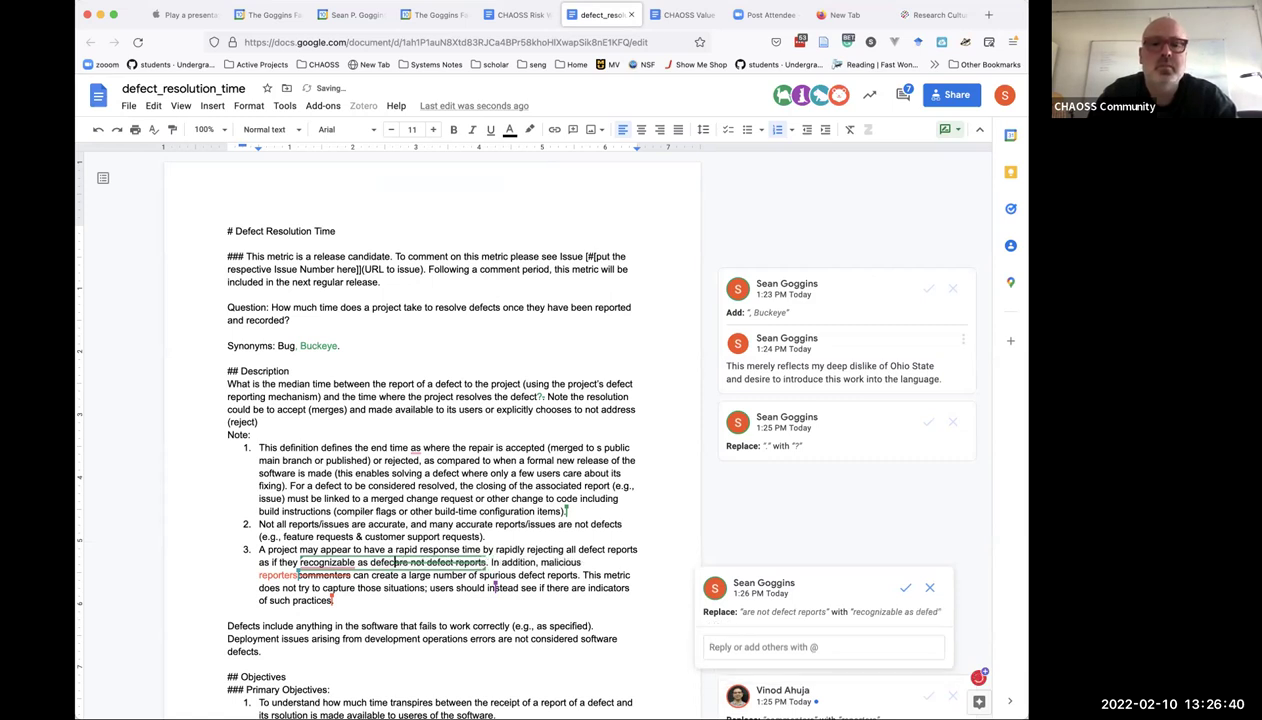
text(ctices.)
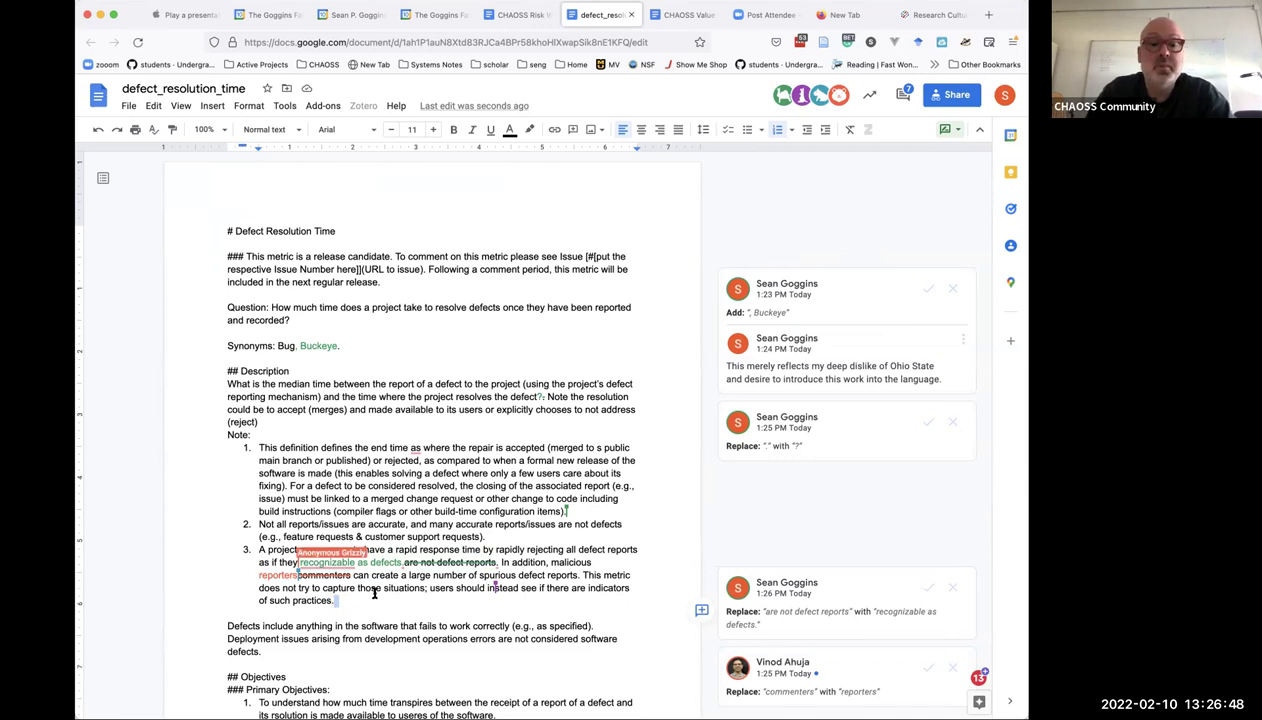
click(330, 563)
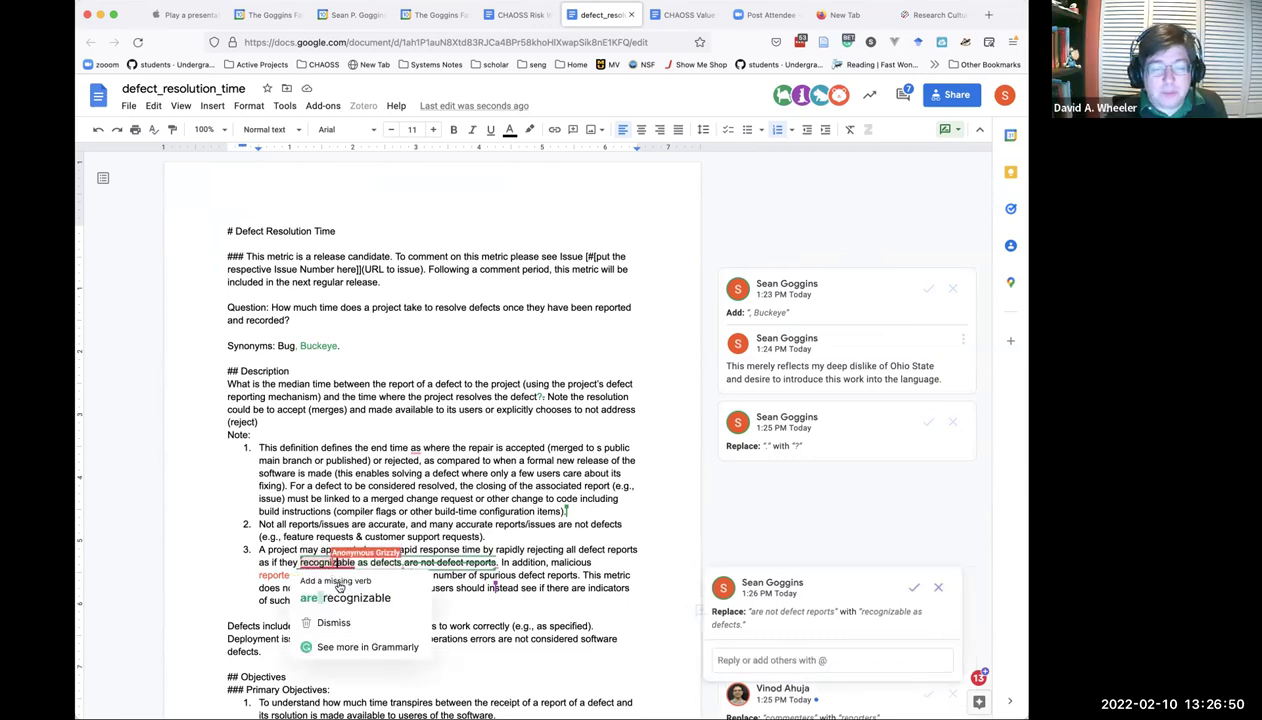
click(335, 598)
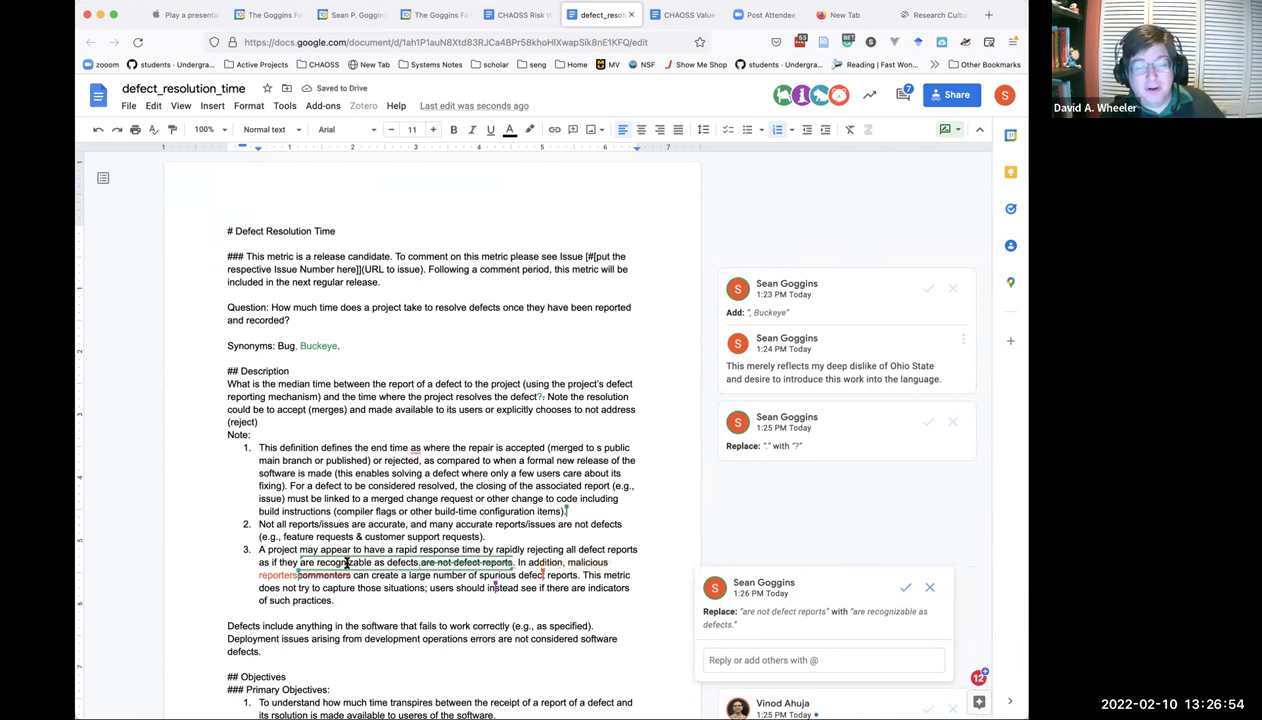
text(not)
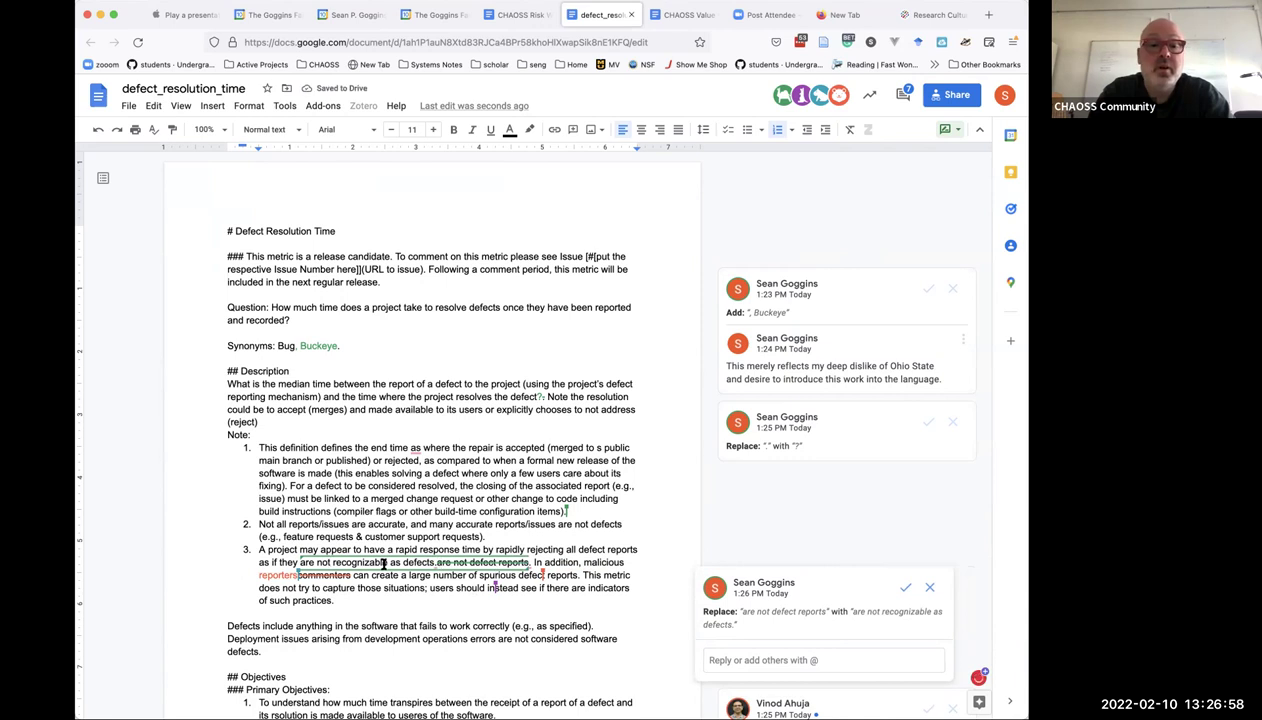
Suggest adding 'a' after the opening 'A' of note 3.
click(268, 549)
text(a)
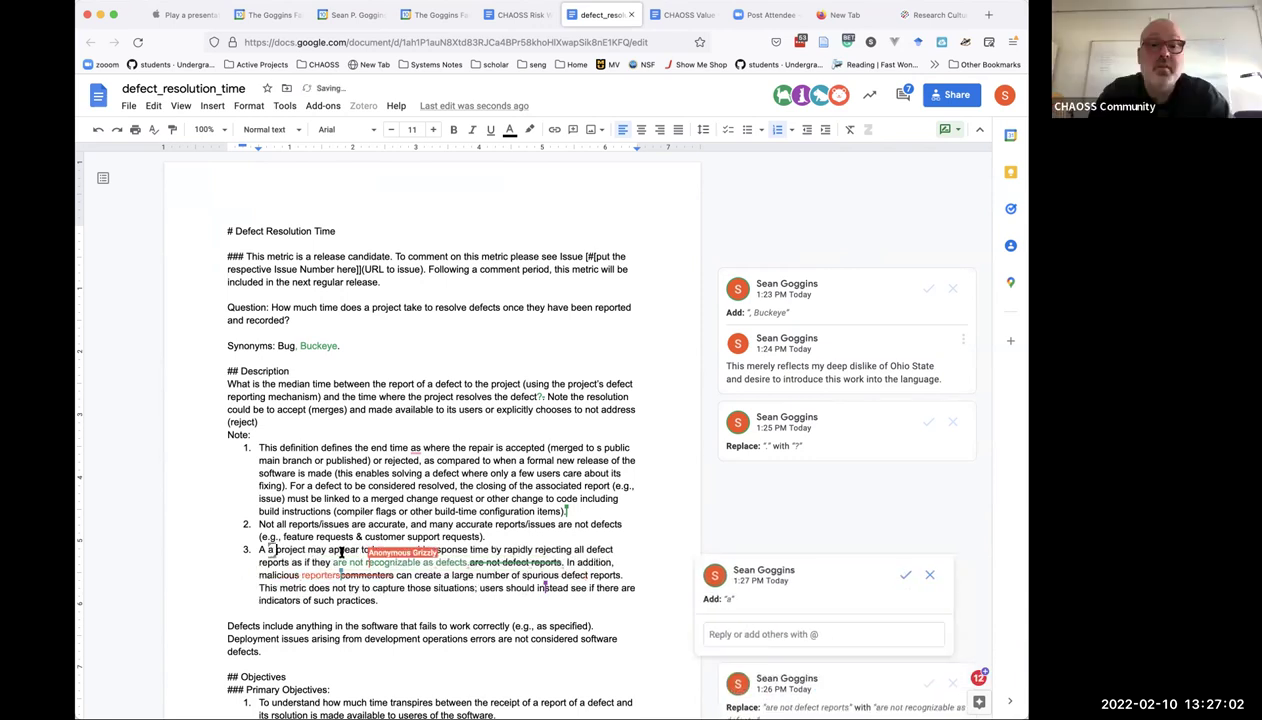
click(504, 577)
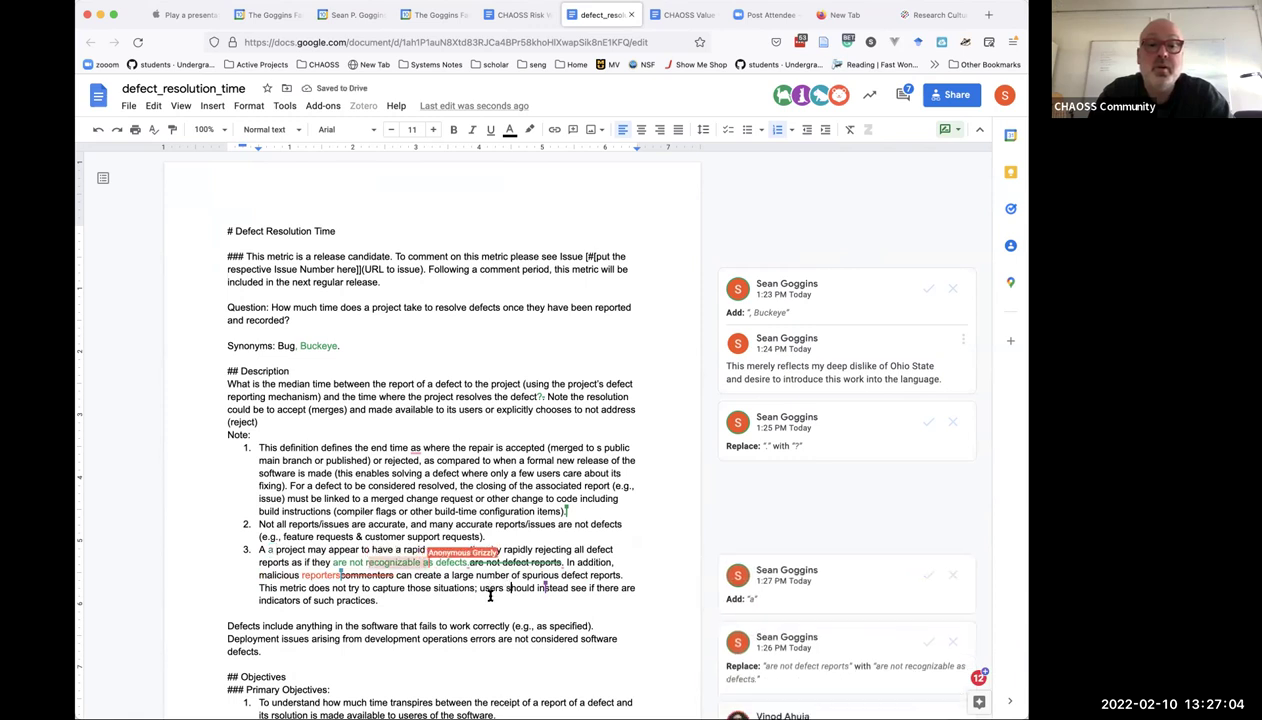
click(475, 624)
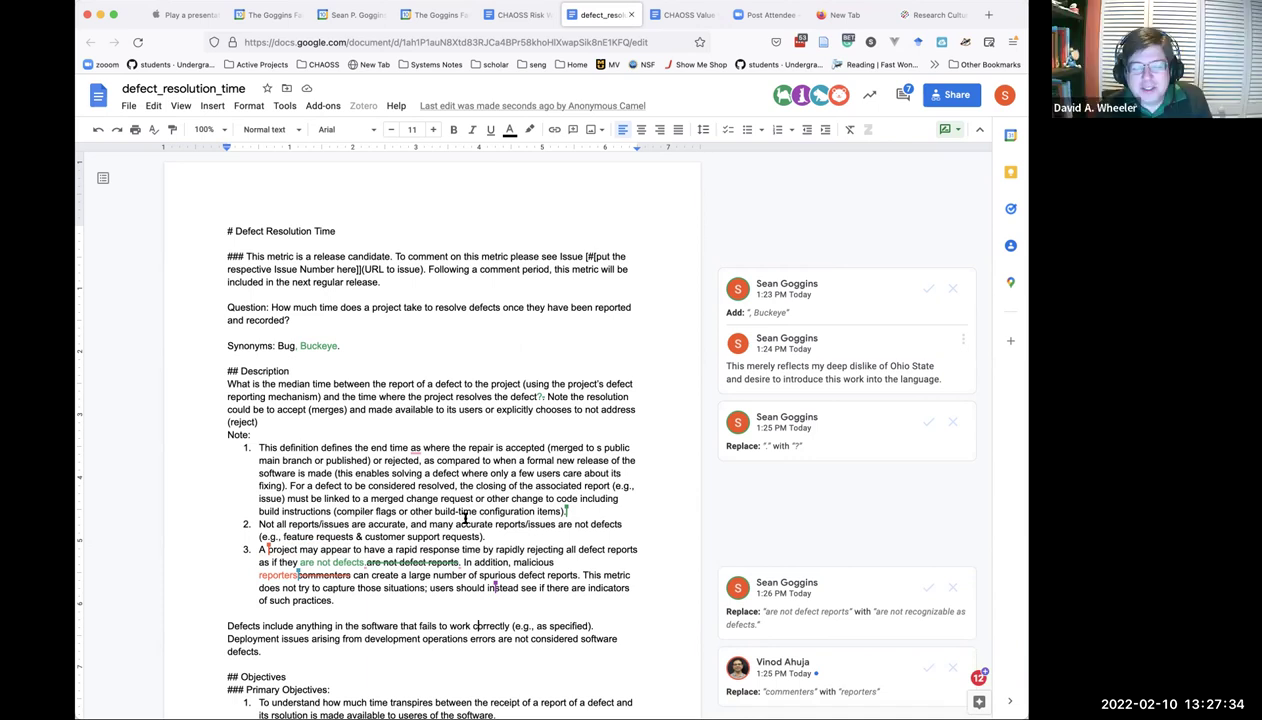
Dismiss the grammar card in note 1 and correct 'rsolution' to 'resolution'.
click(413, 448)
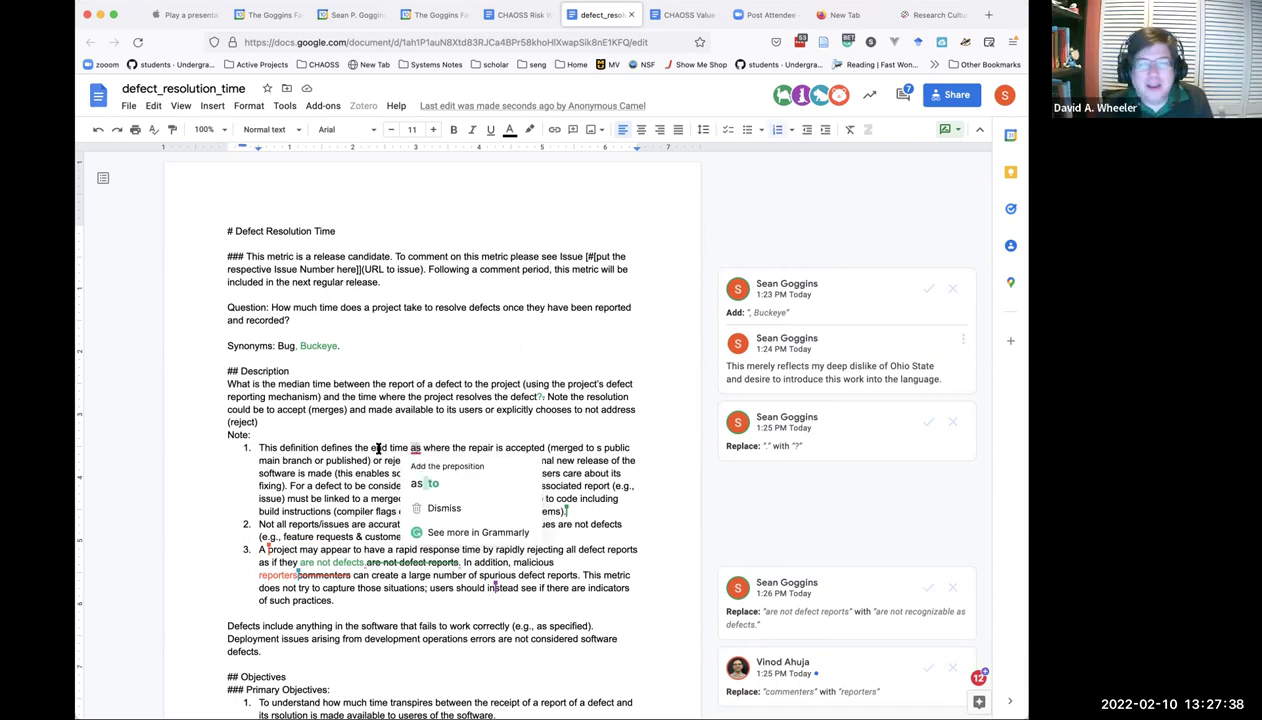
click(379, 447)
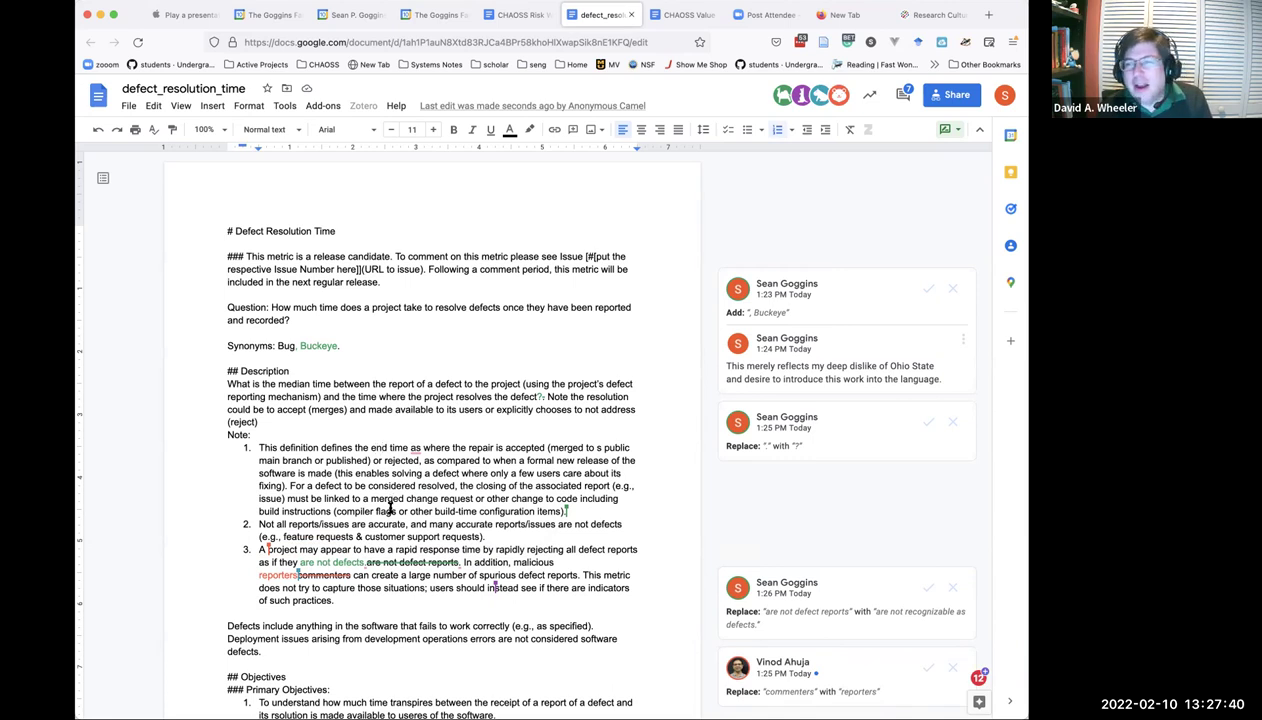
scroll(380, 584, down, 3)
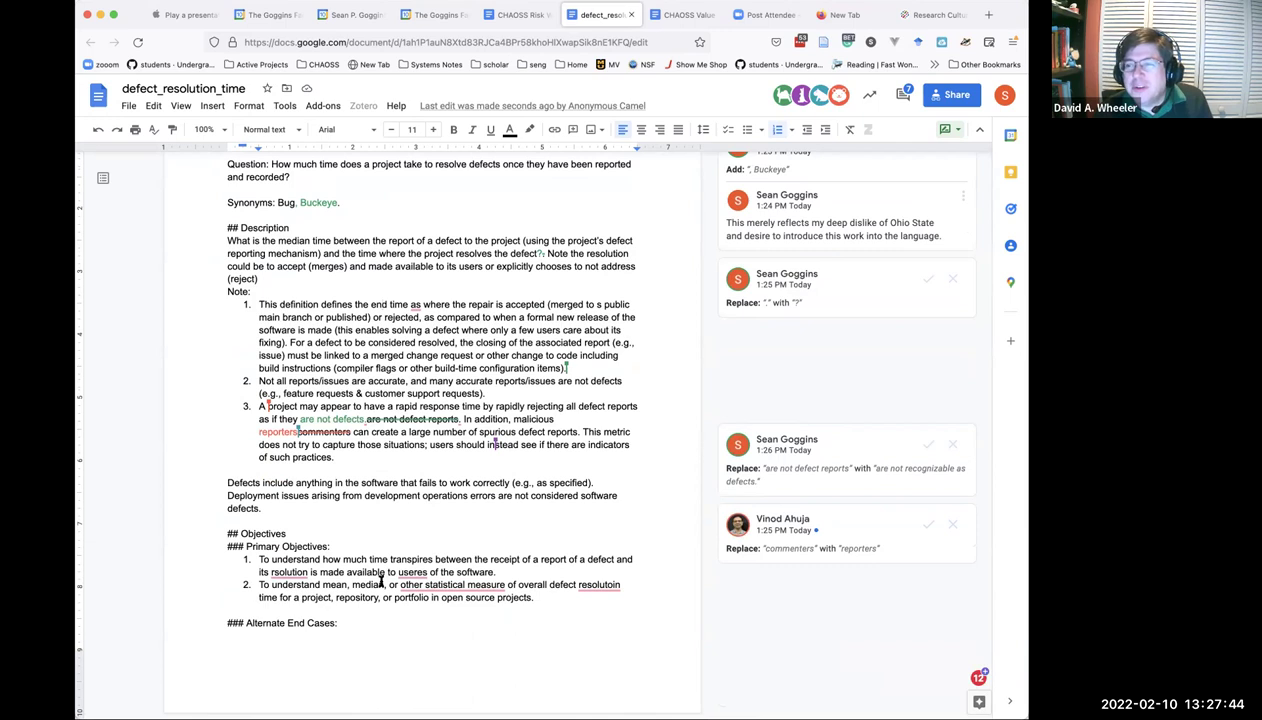
click(298, 568)
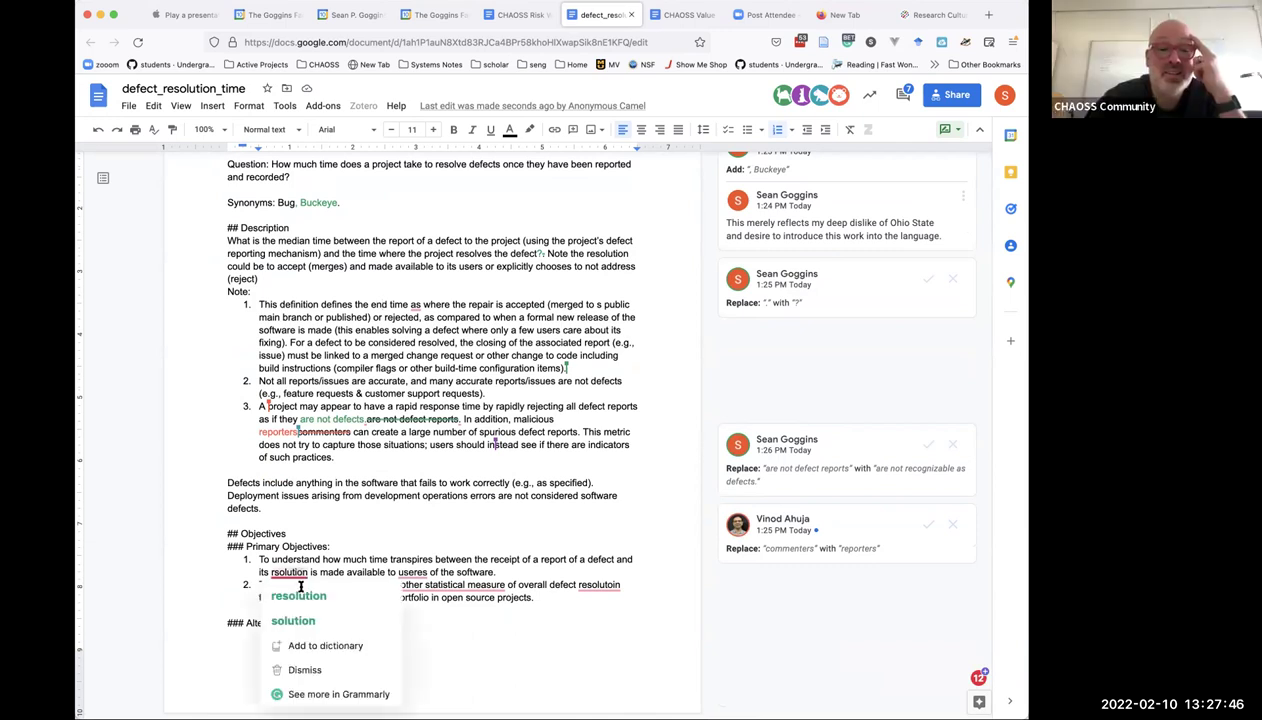
click(298, 592)
Correct 'useres' to 'users' and change the wording to 'other statistical measures'.
click(432, 577)
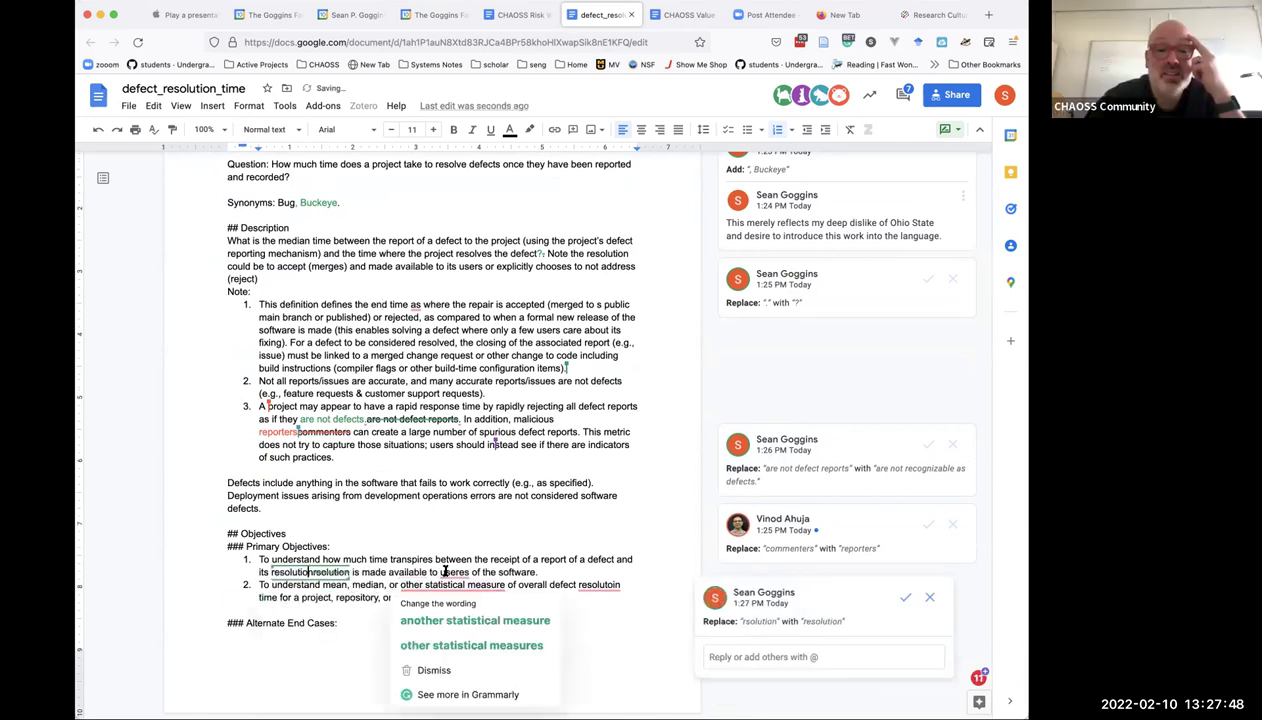
click(448, 573)
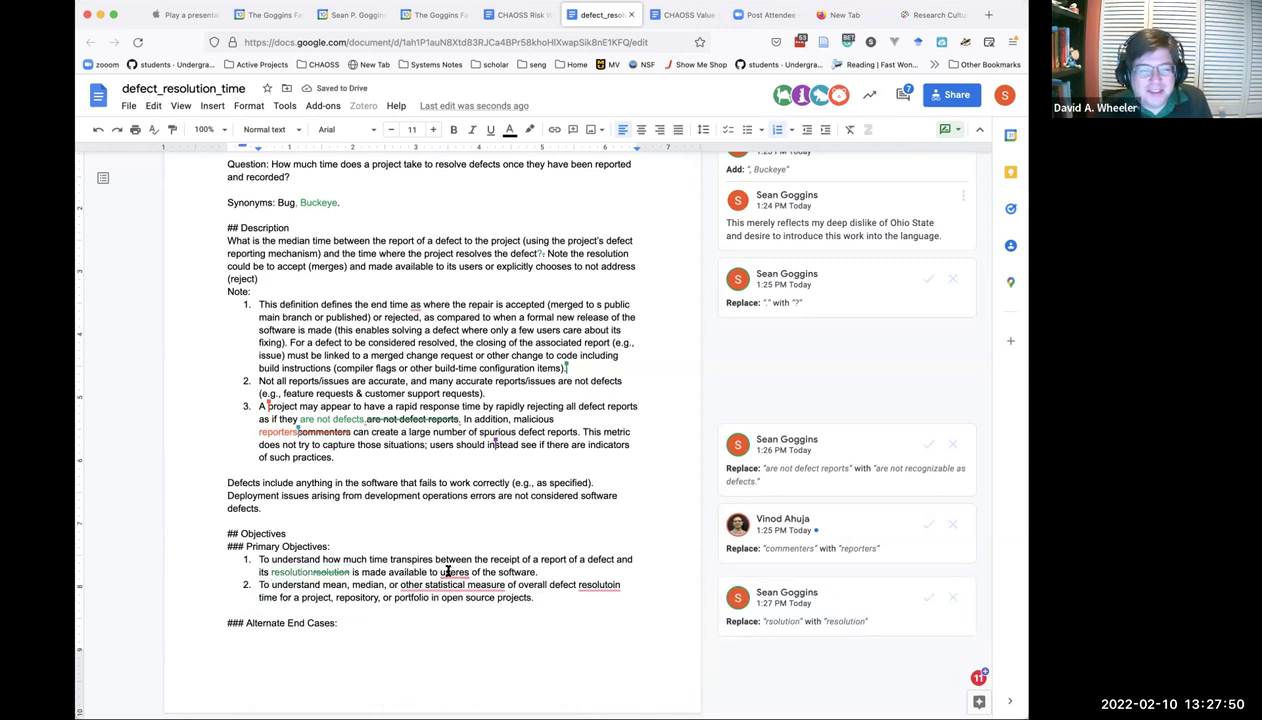
click(453, 572)
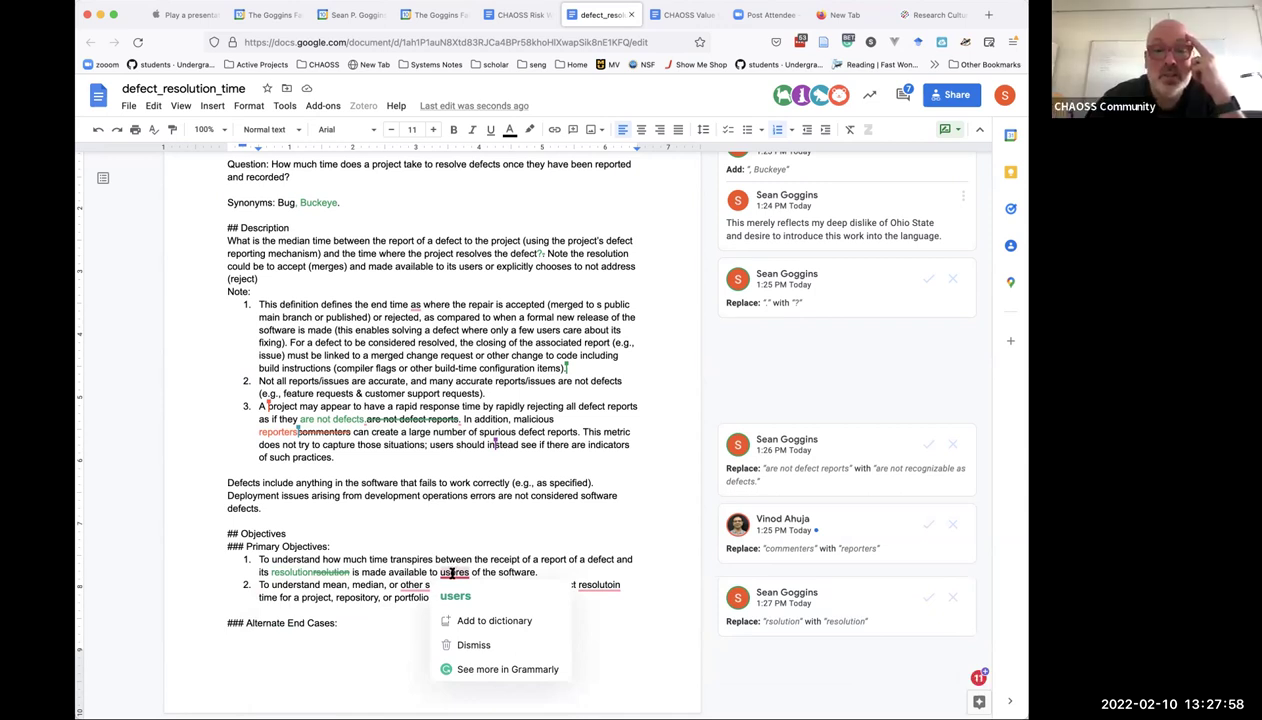
click(440, 590)
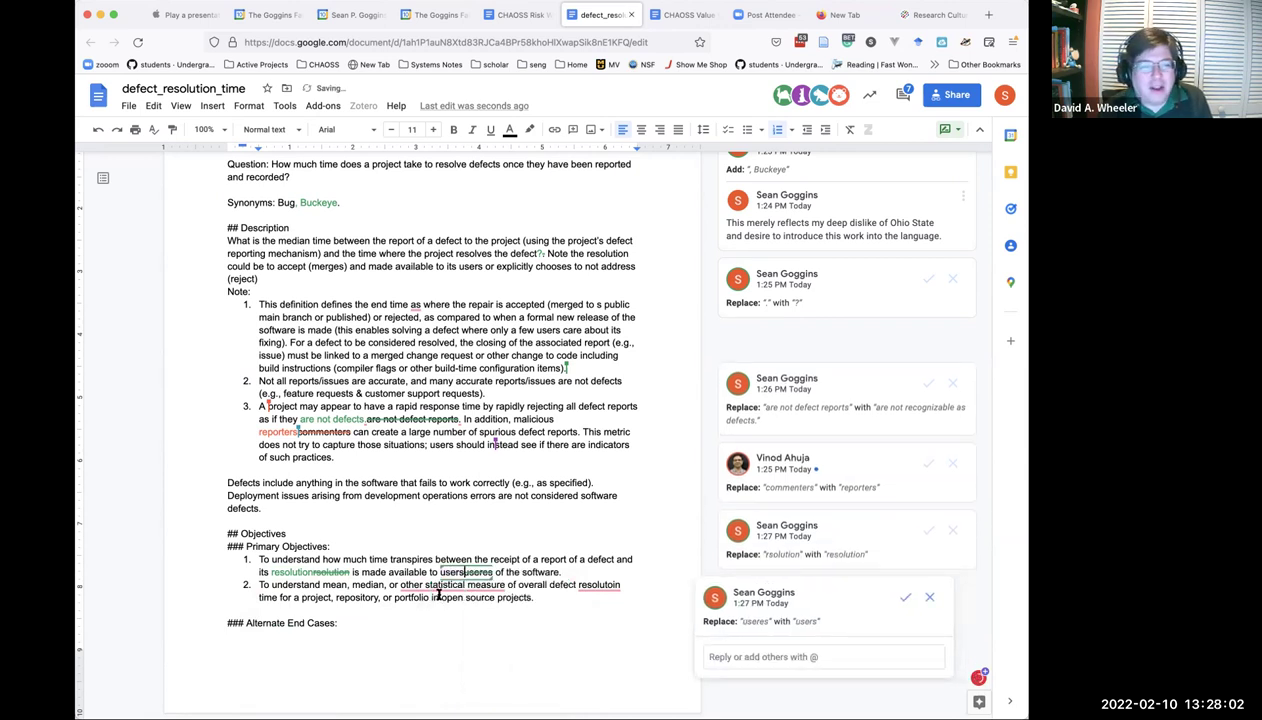
mouse_move(440, 587)
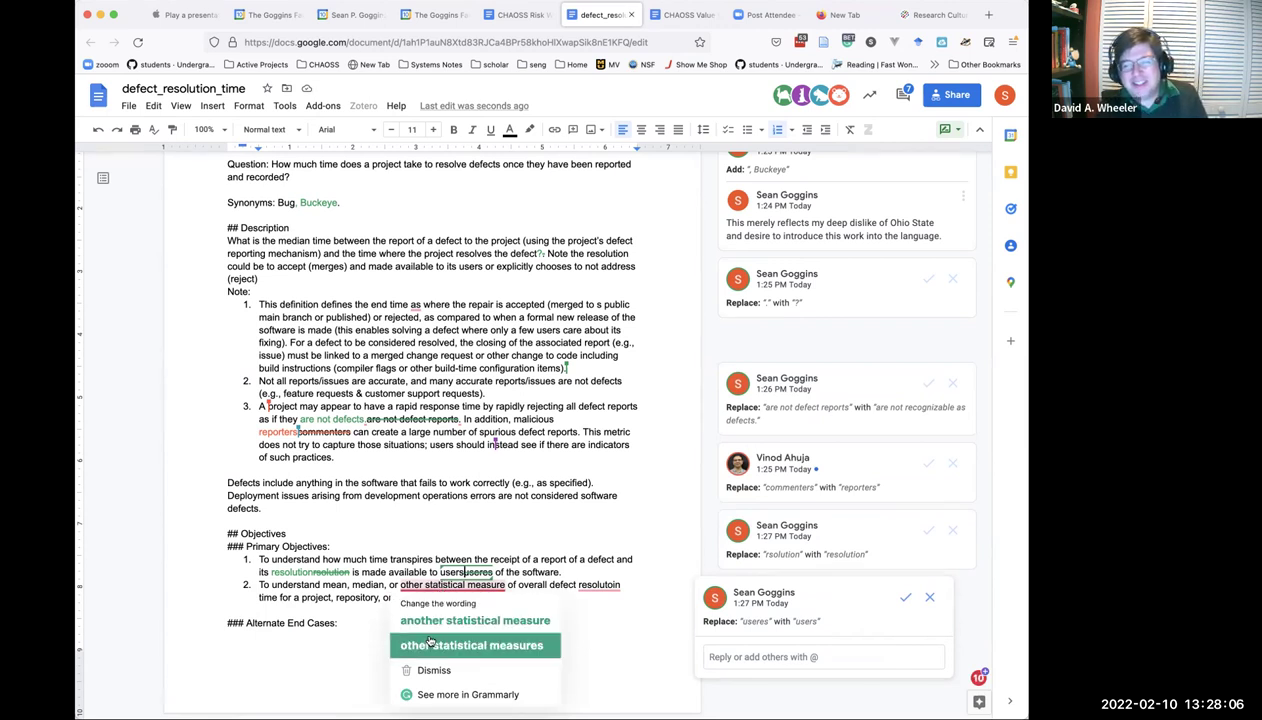
click(430, 643)
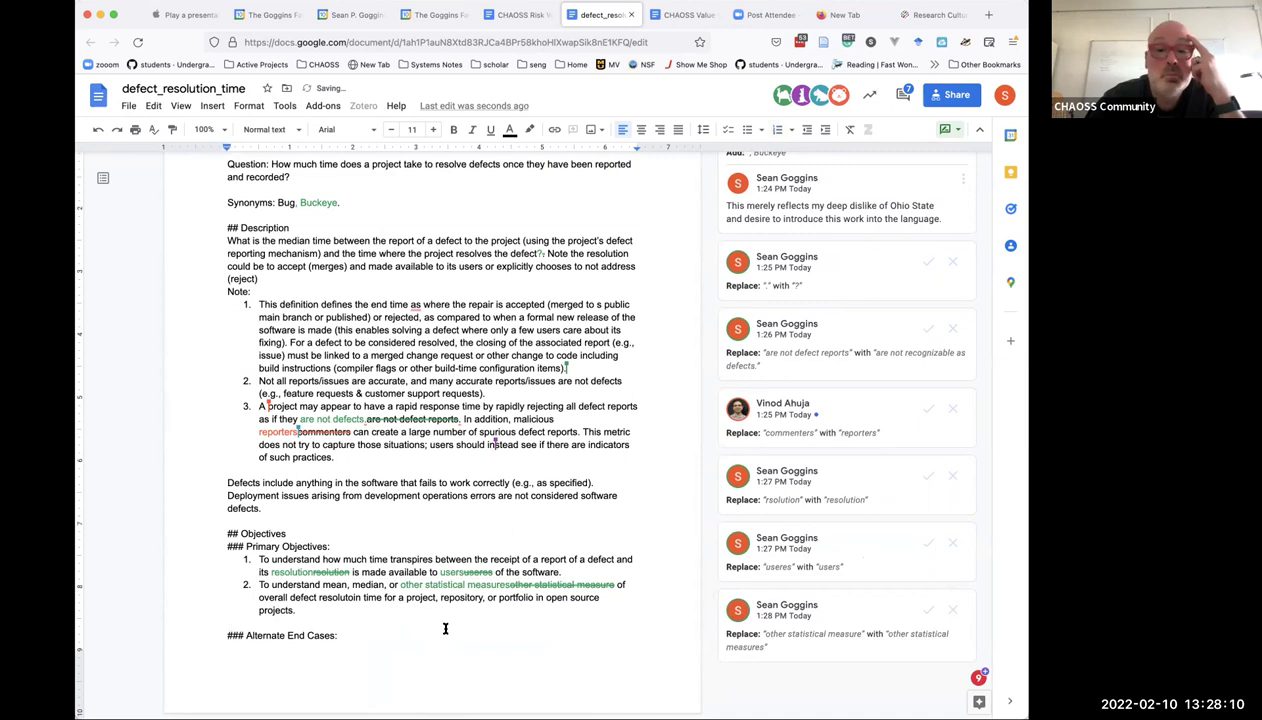
scroll(445, 628, down, 4)
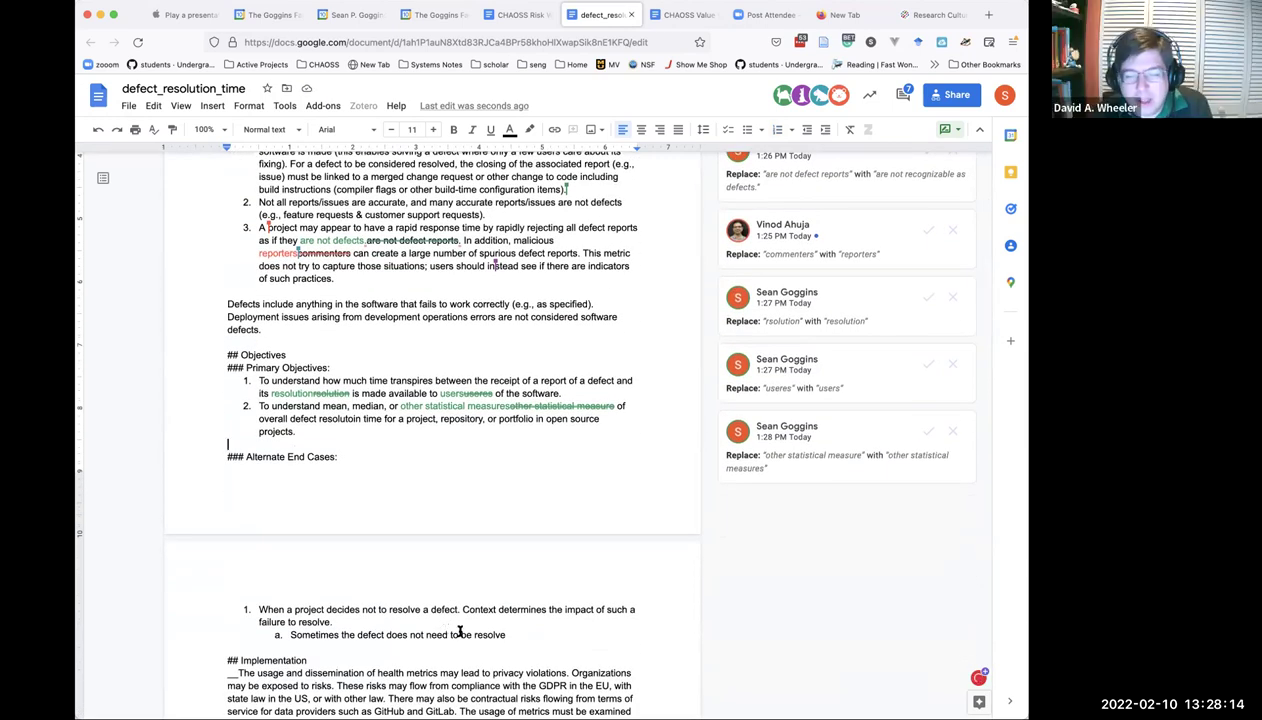
click(509, 634)
Suggest 'resolved' by adding 'd' to 'resolve' in end-case sub-item 1a.
text(d)
scroll(483, 658, down, 4)
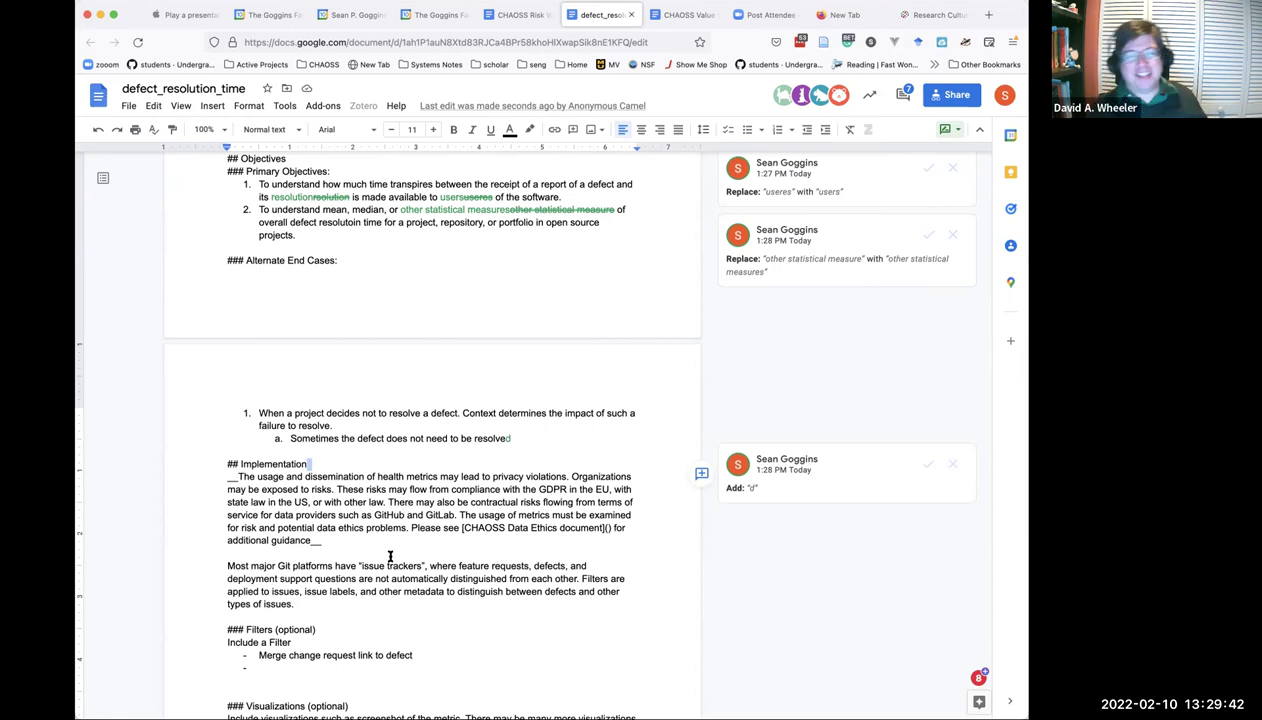
Open the 'Add: d' suggestion that completes 'resolved' in the Alternate End Cases list.
scroll(390, 556, down, 2)
scroll(390, 556, up, 6)
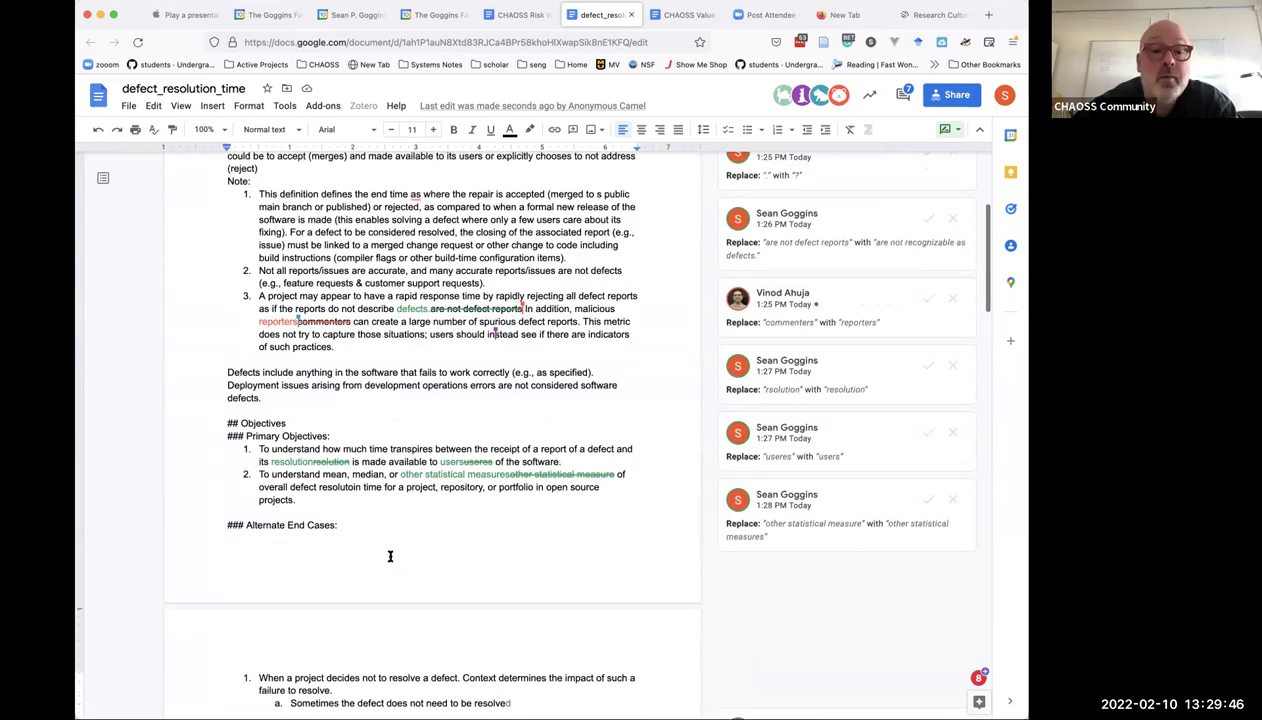
scroll(390, 556, down, 4)
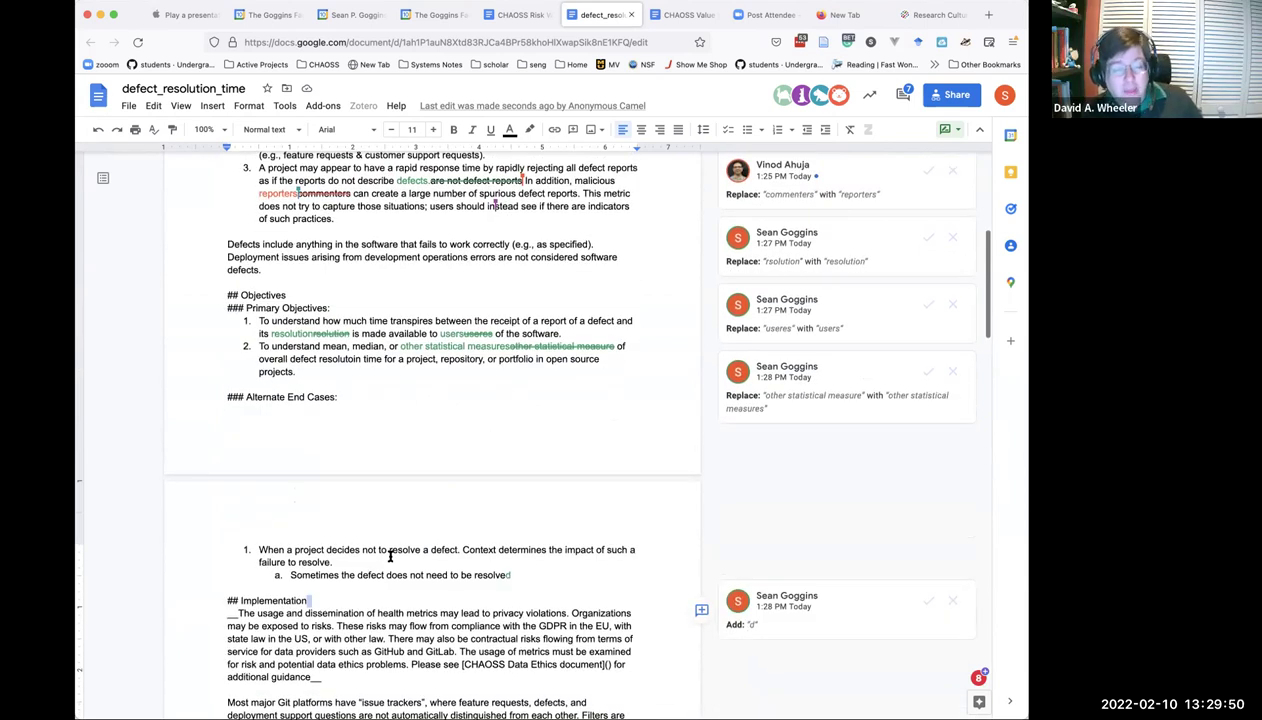
scroll(390, 556, up, 1)
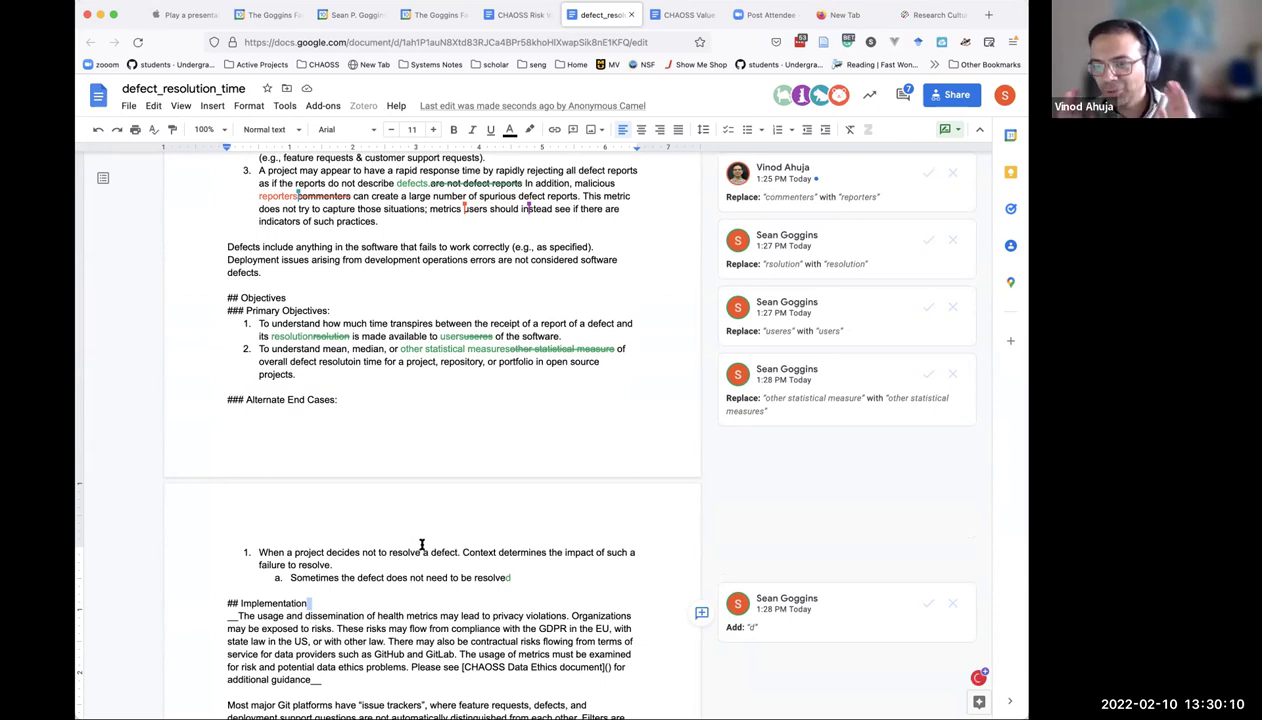
click(514, 576)
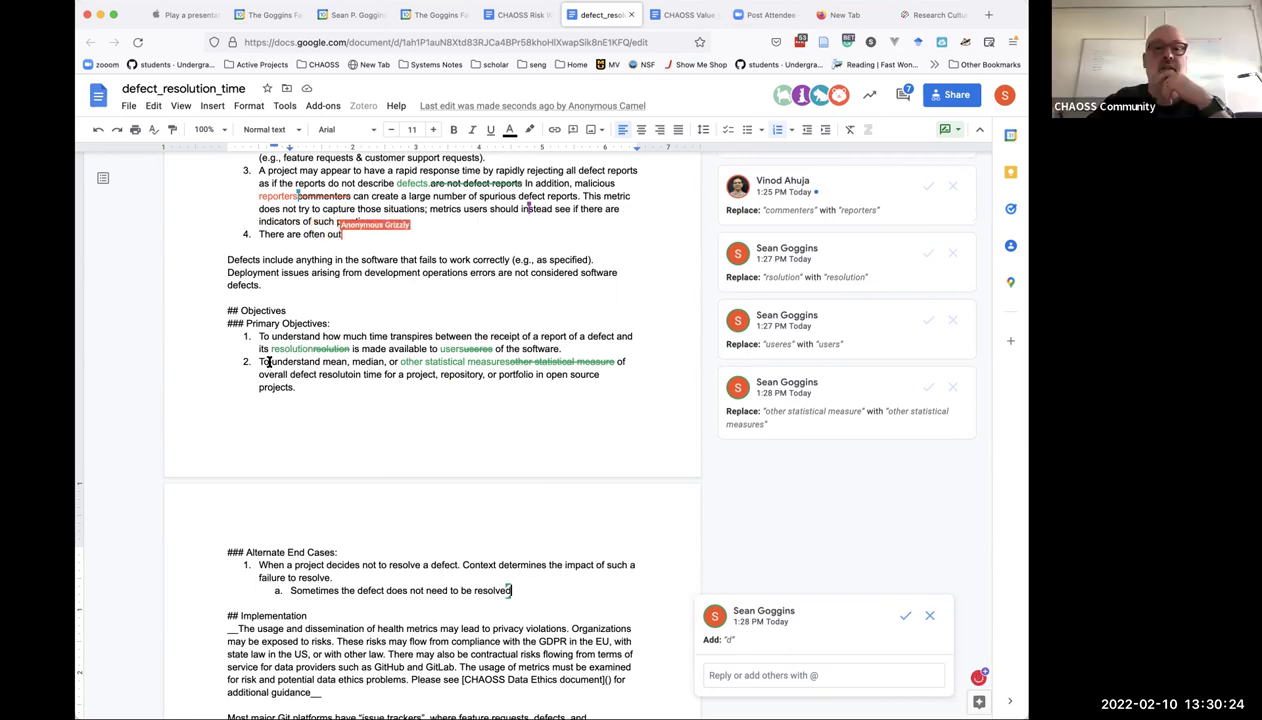
Select the Objectives item 2 sentence about mean, median or other statistical measures.
drag(258, 361, 494, 387)
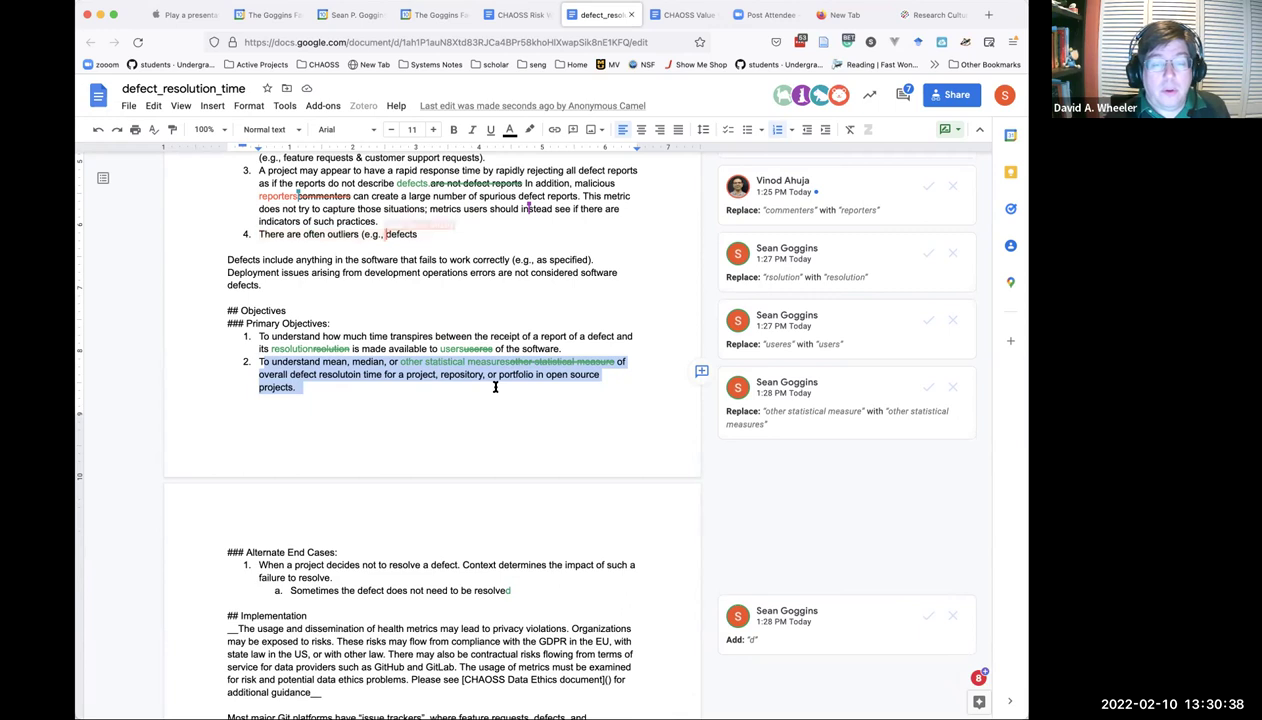
scroll(495, 387, up, 2)
scroll(495, 387, up, 3)
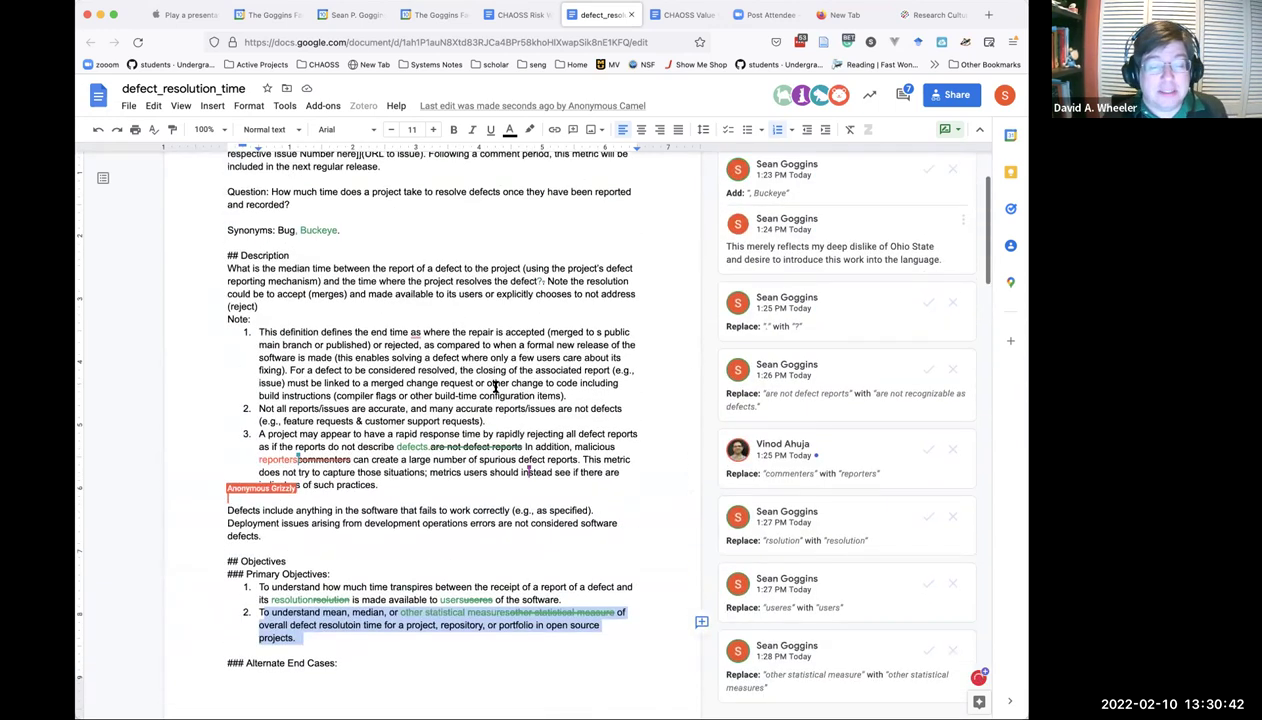
Scroll down through the Objectives list below item 2.
scroll(495, 387, down, 1)
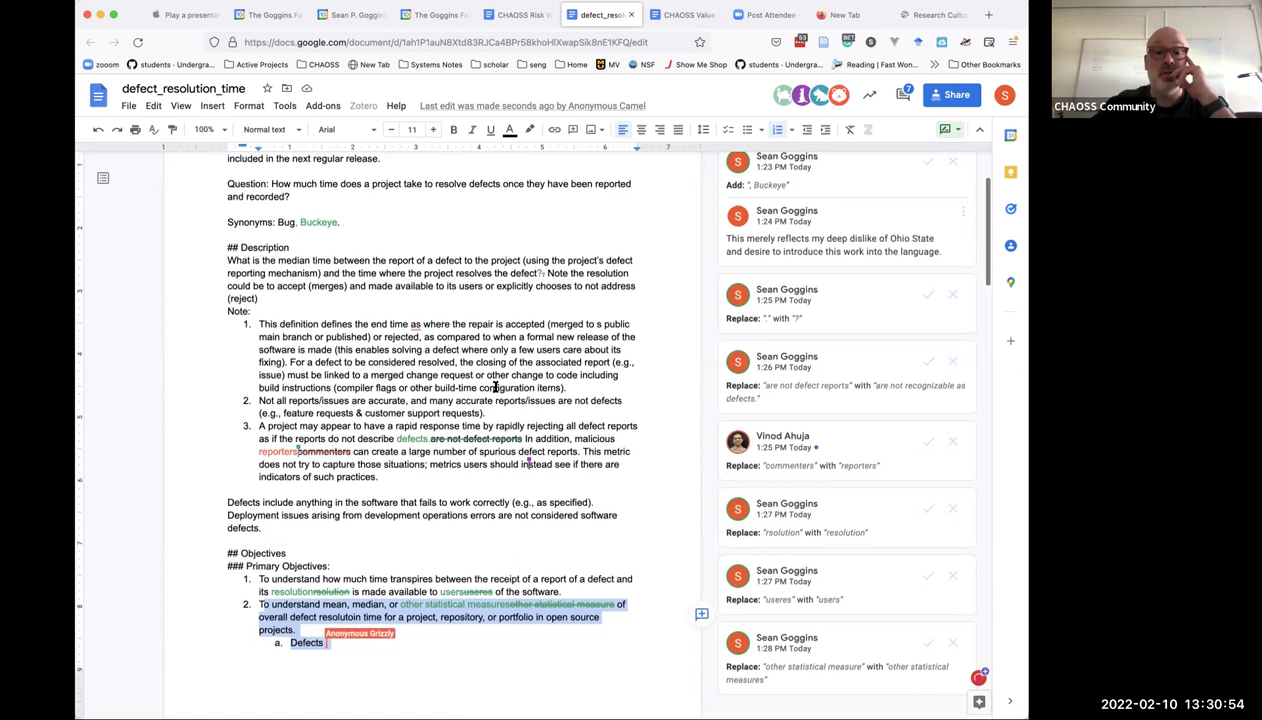
scroll(494, 387, down, 5)
scroll(494, 387, down, 2)
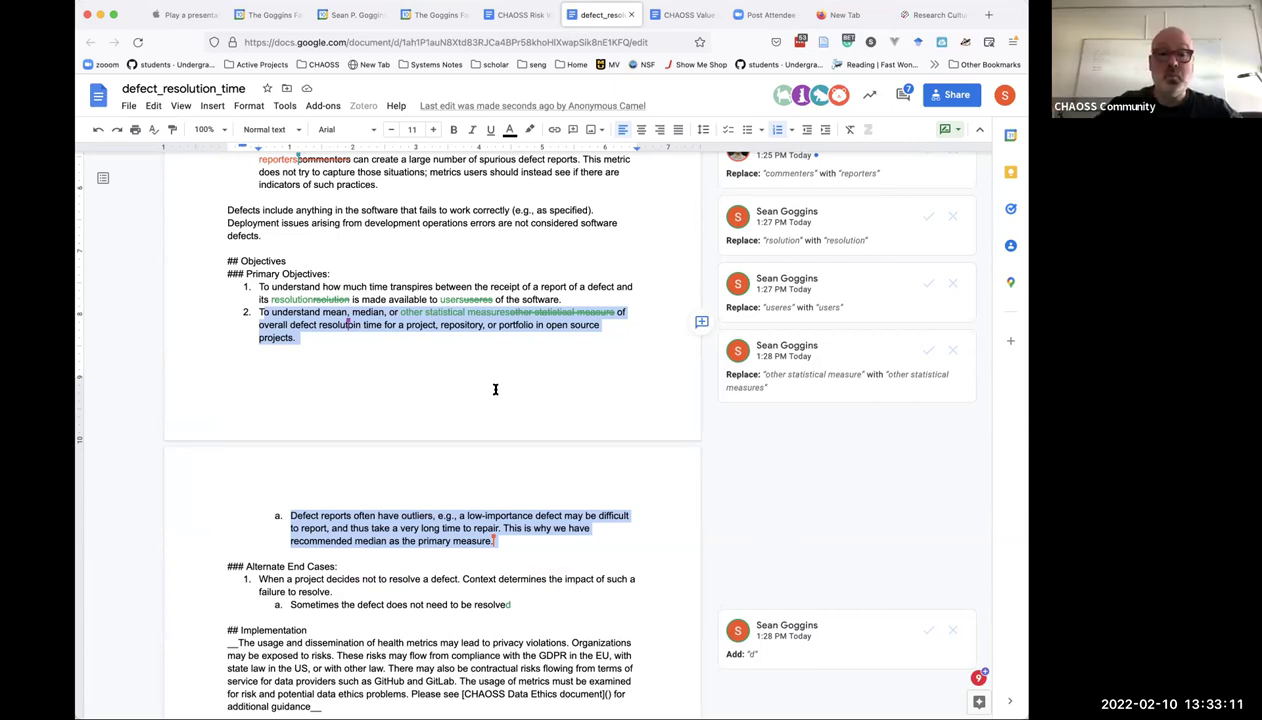
Add sub-item b.: 'In some cases projects choose to quickly resolve metrics to have good statistics.'.
click(535, 597)
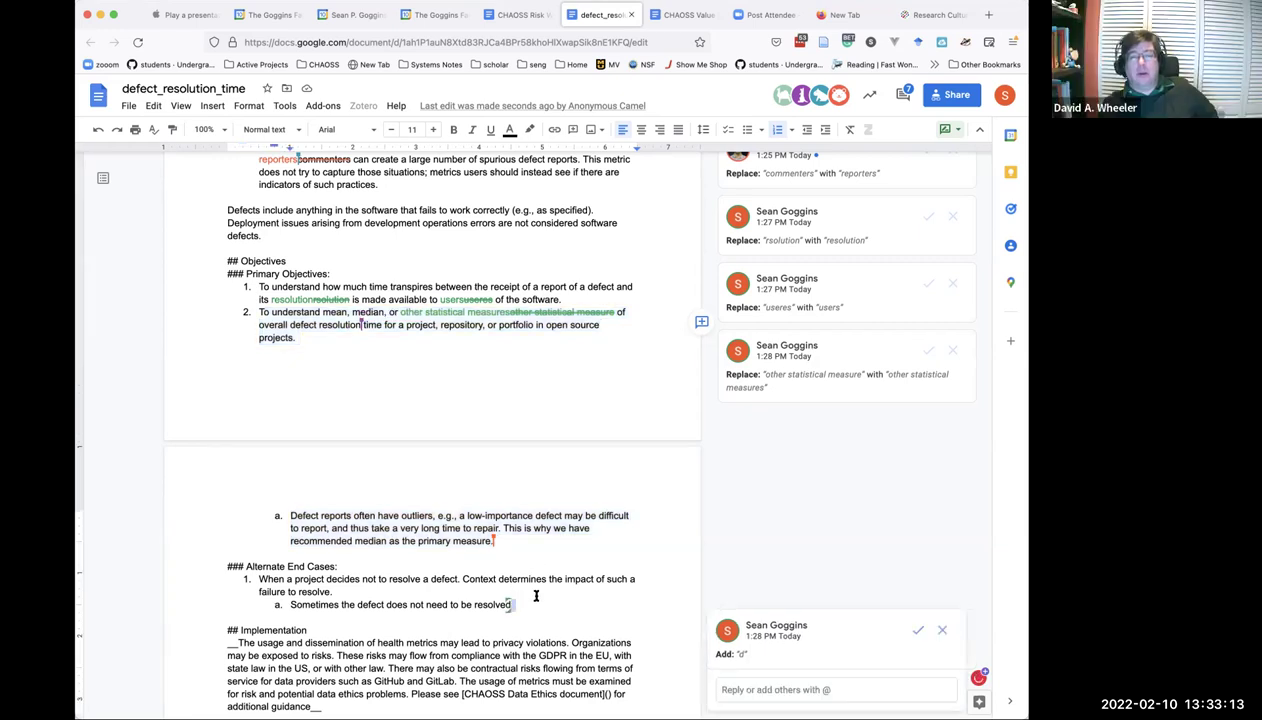
key(Return)
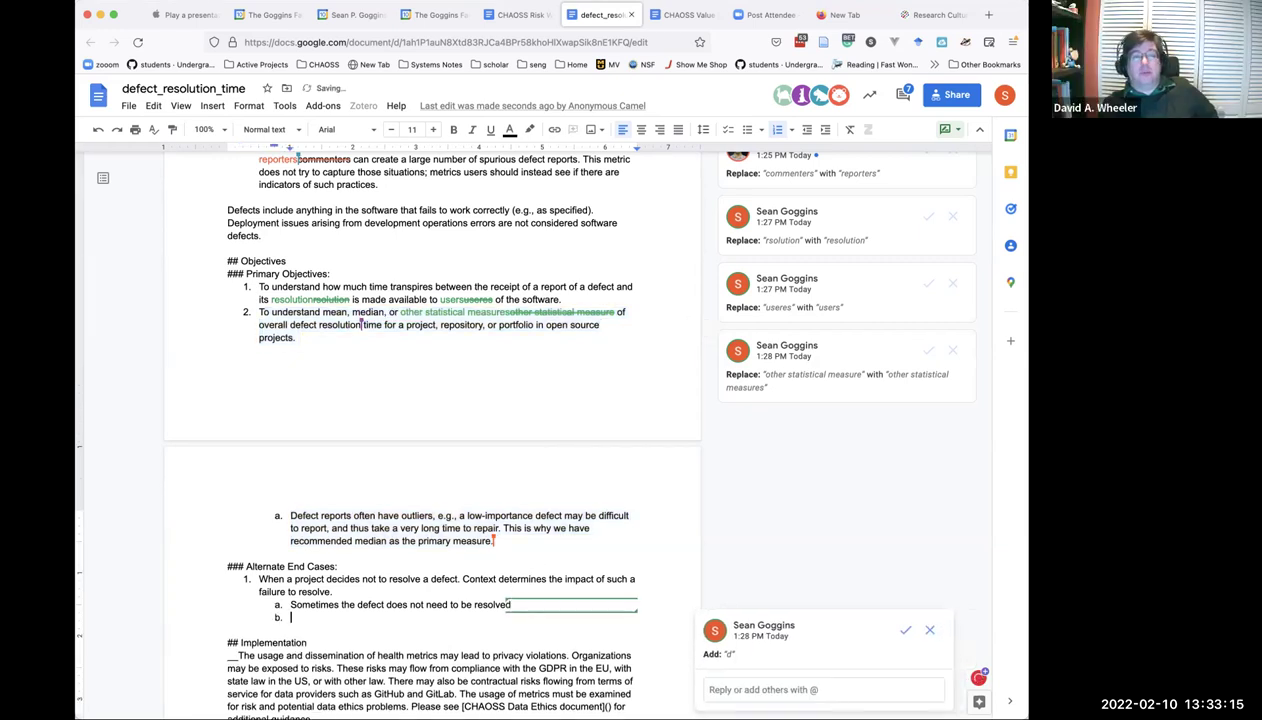
text(In some)
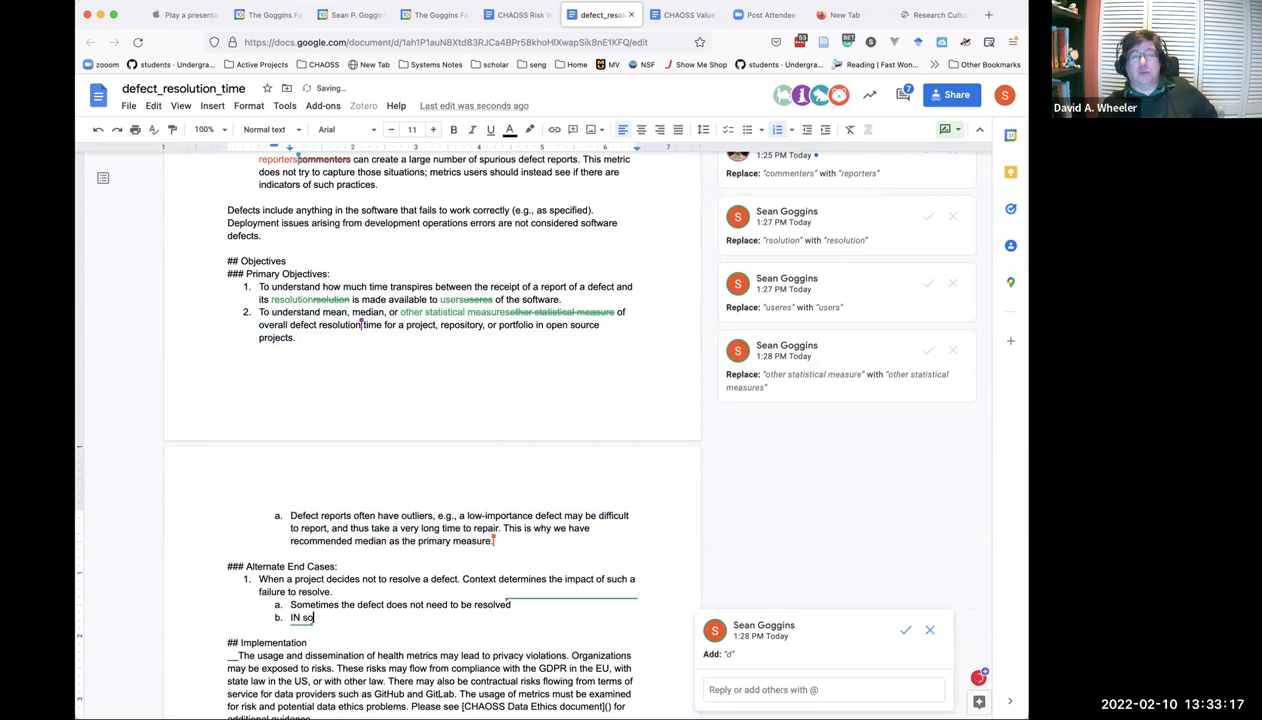
key(BackSpace)
key(BackSpace)
key(BackSpace)
key(BackSpace)
key(BackSpace)
key(BackSpace)
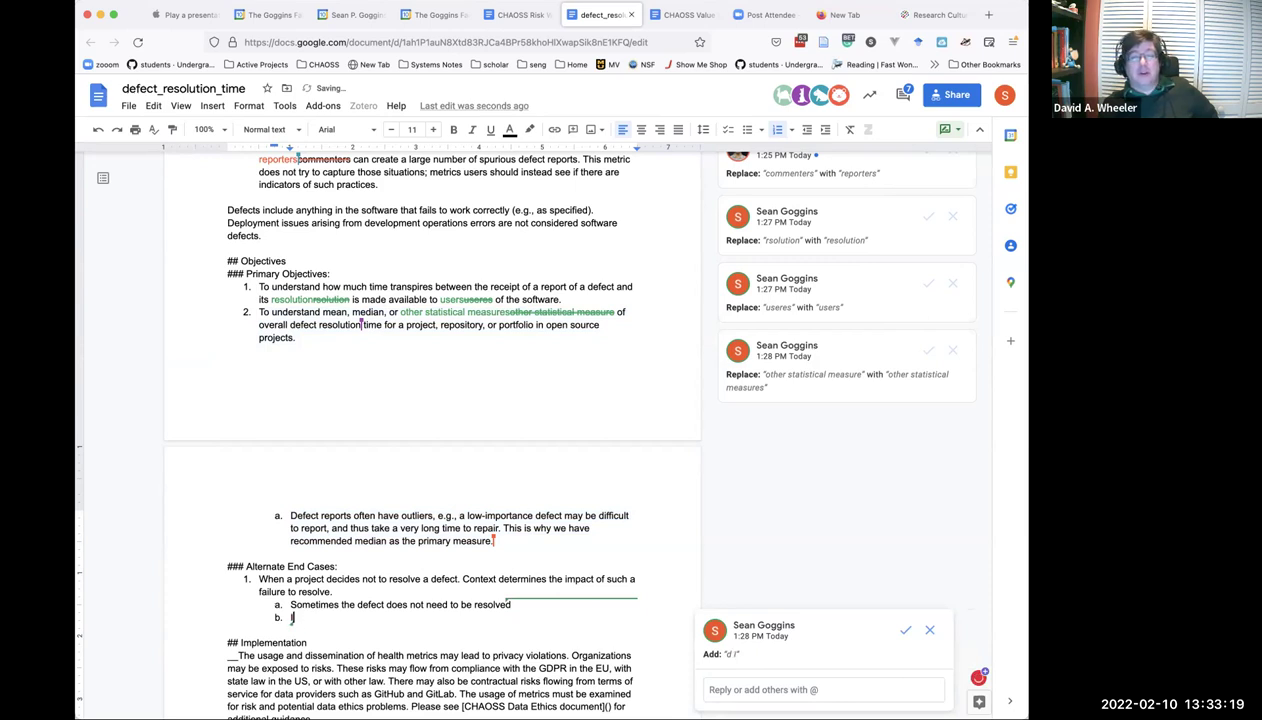
text(s)
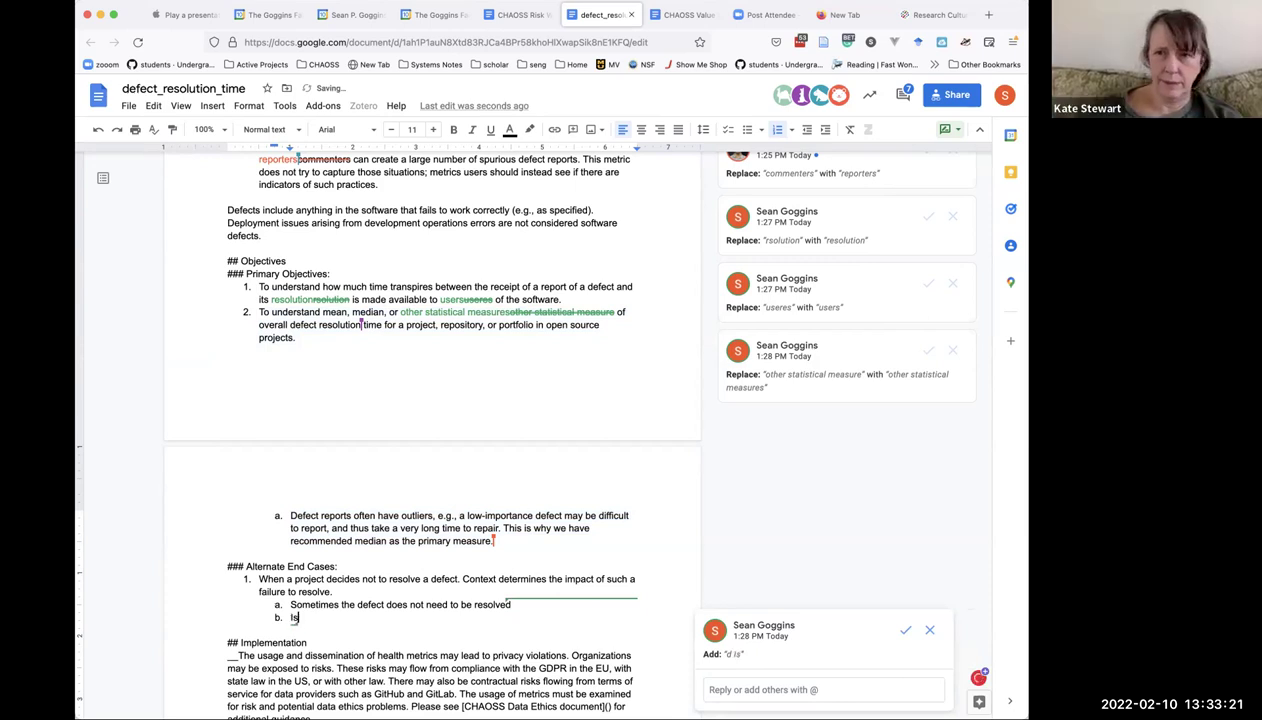
key(BackSpace)
key(BackSpace)
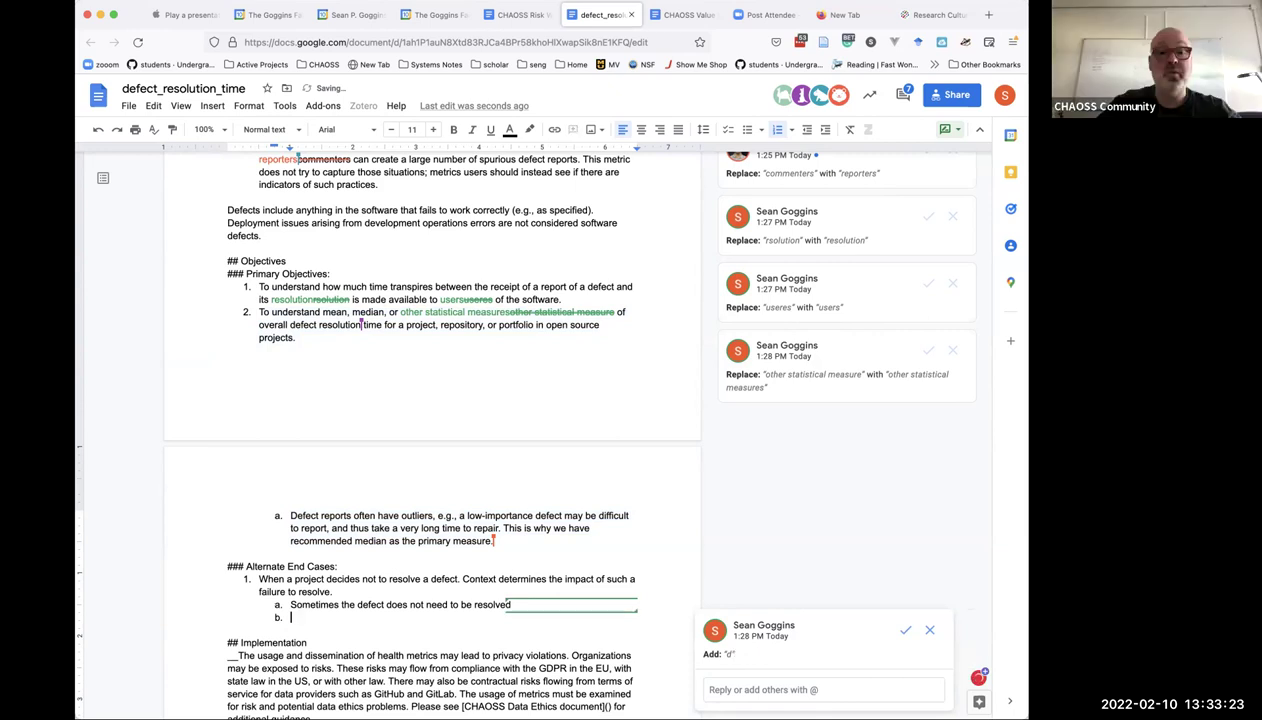
text(In some )
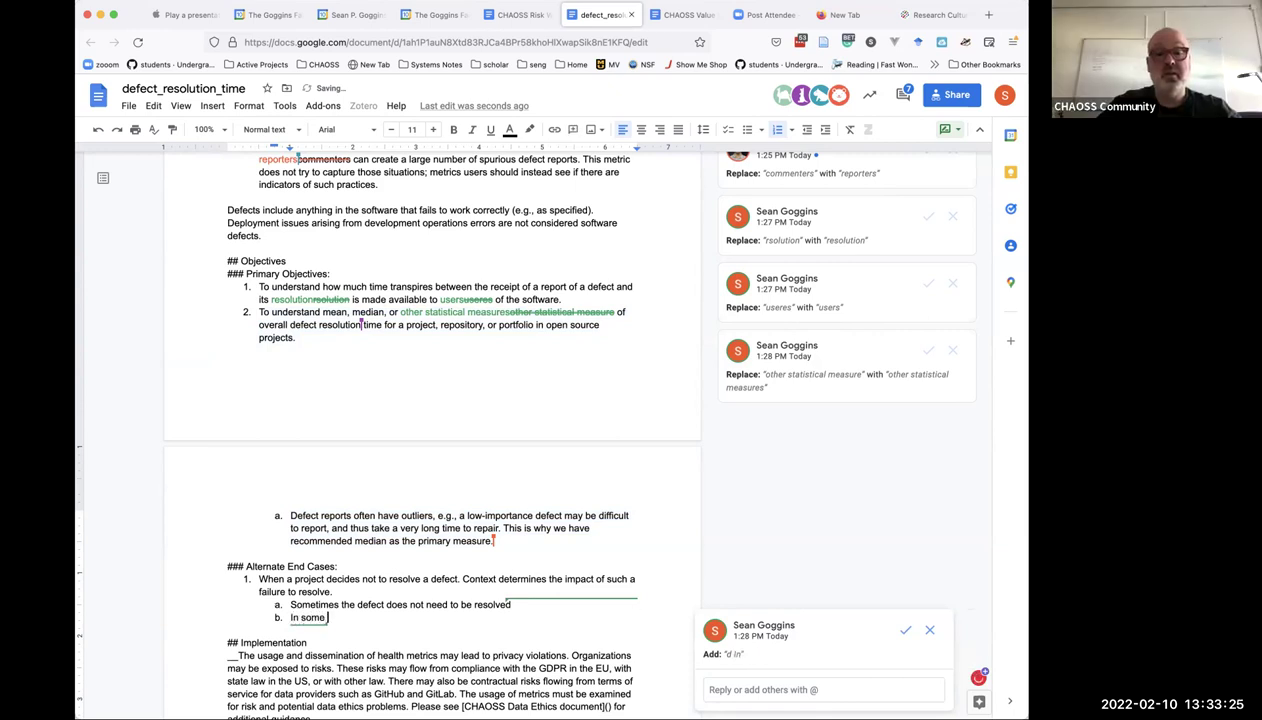
text(cases proje)
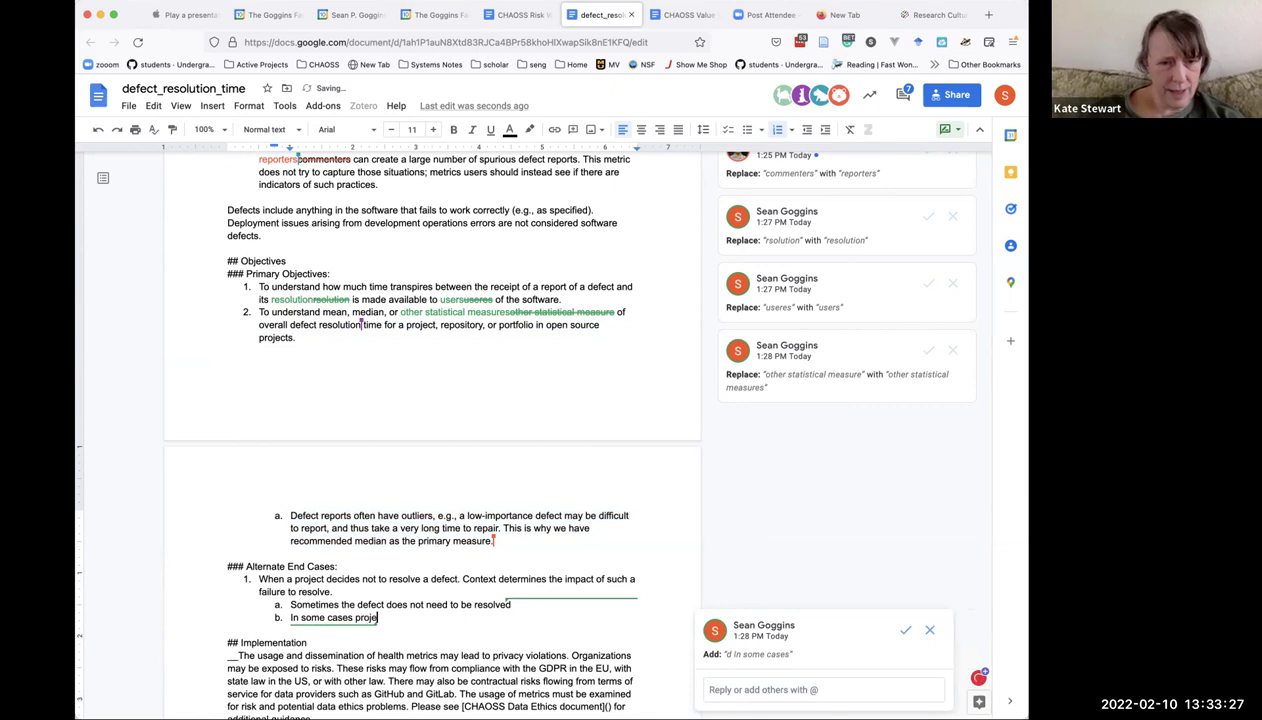
text(cts choose to )
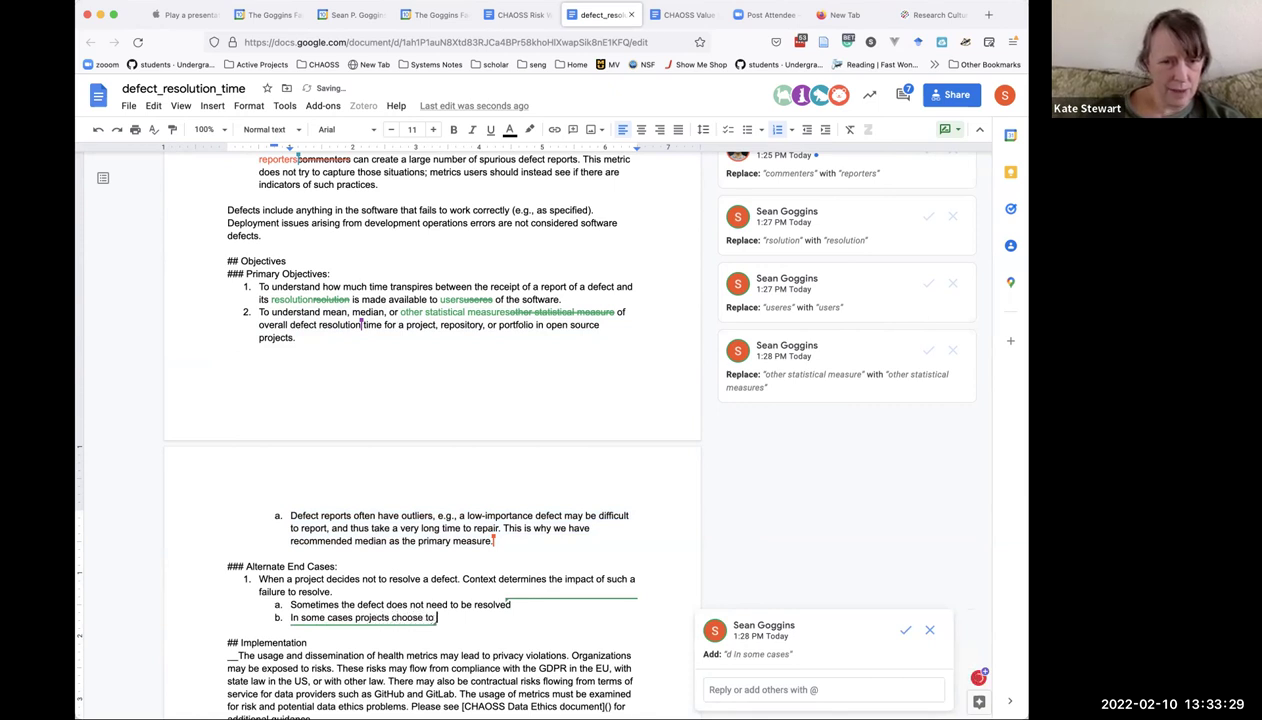
text(quickly resolv)
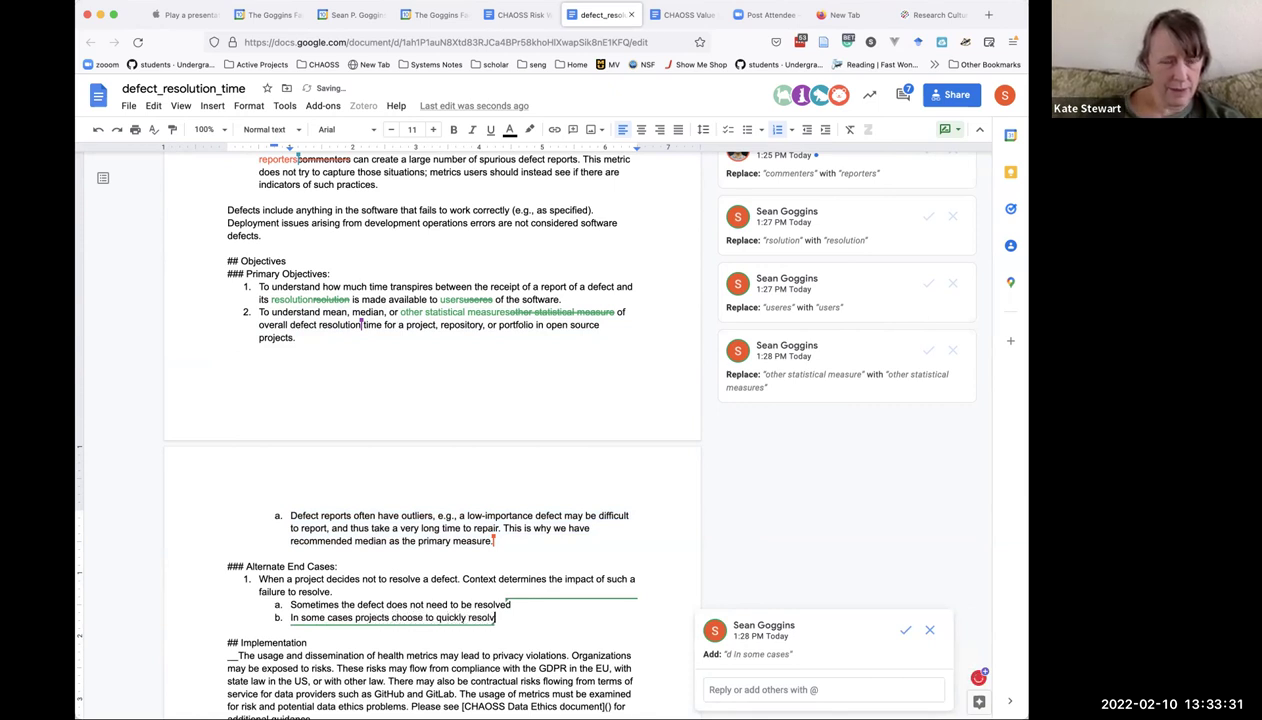
text(e metrics)
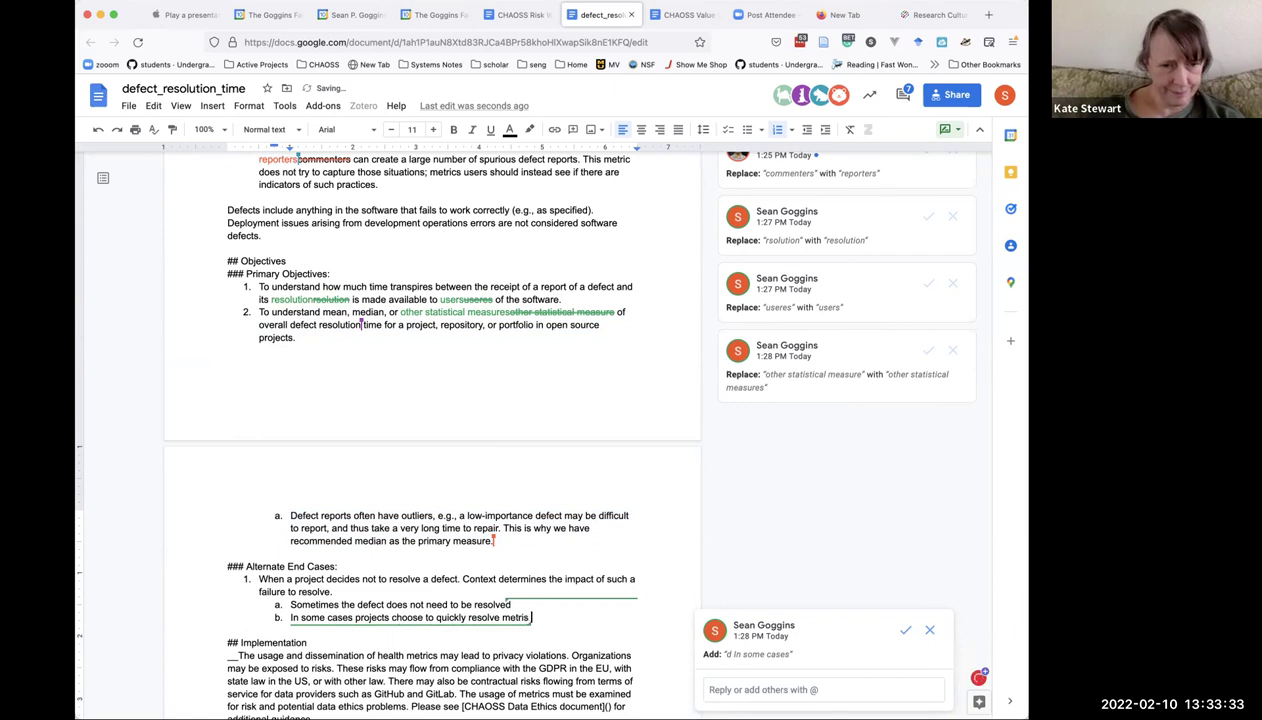
key(BackSpace)
text(cs to)
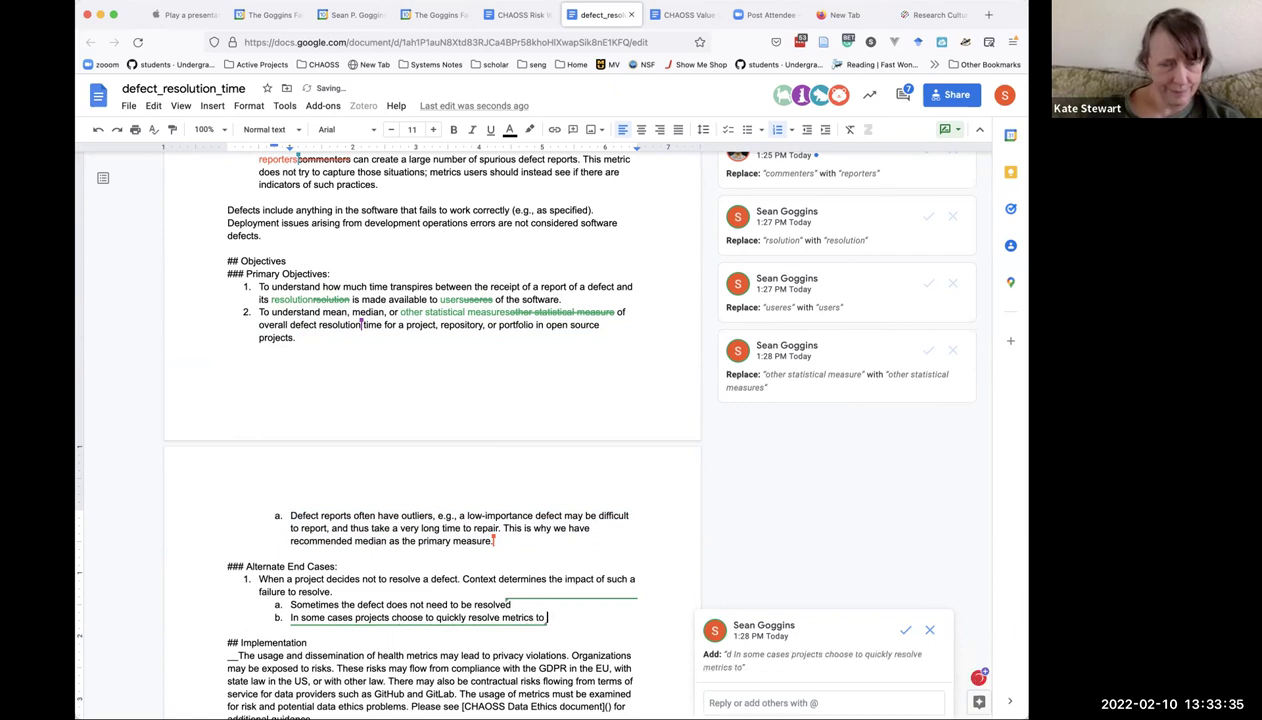
text( have goo)
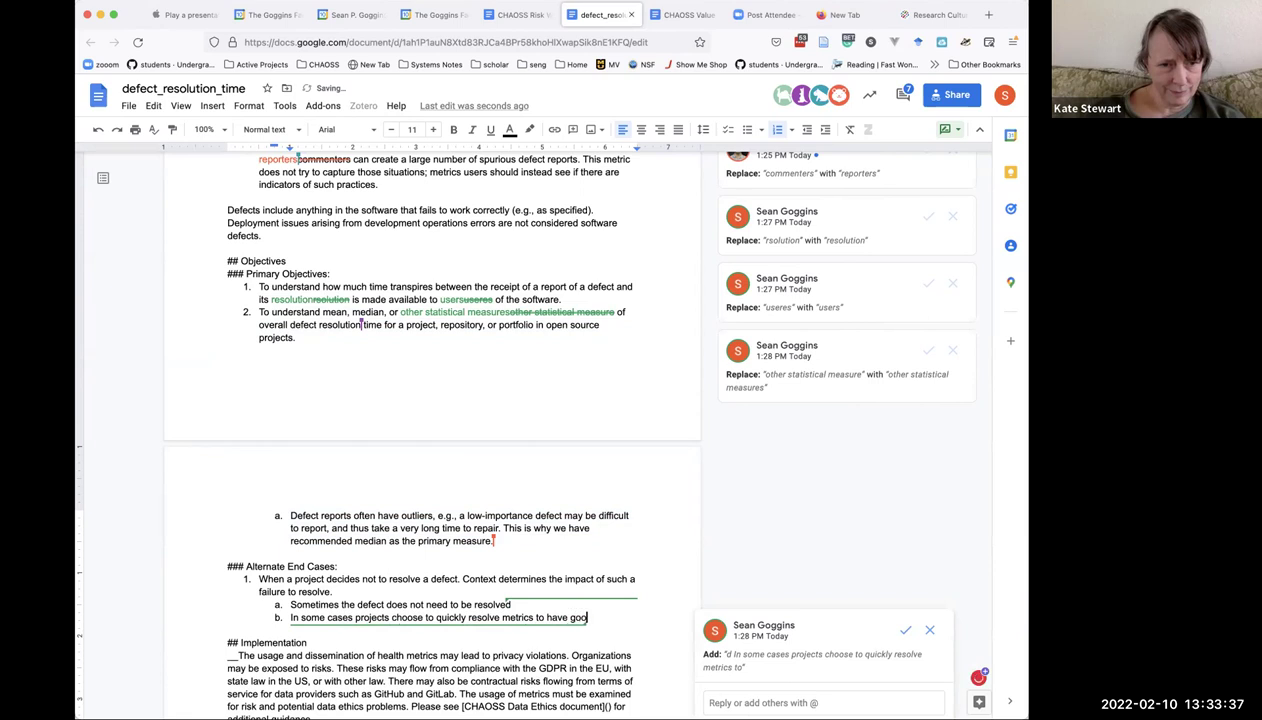
text(d statistics.)
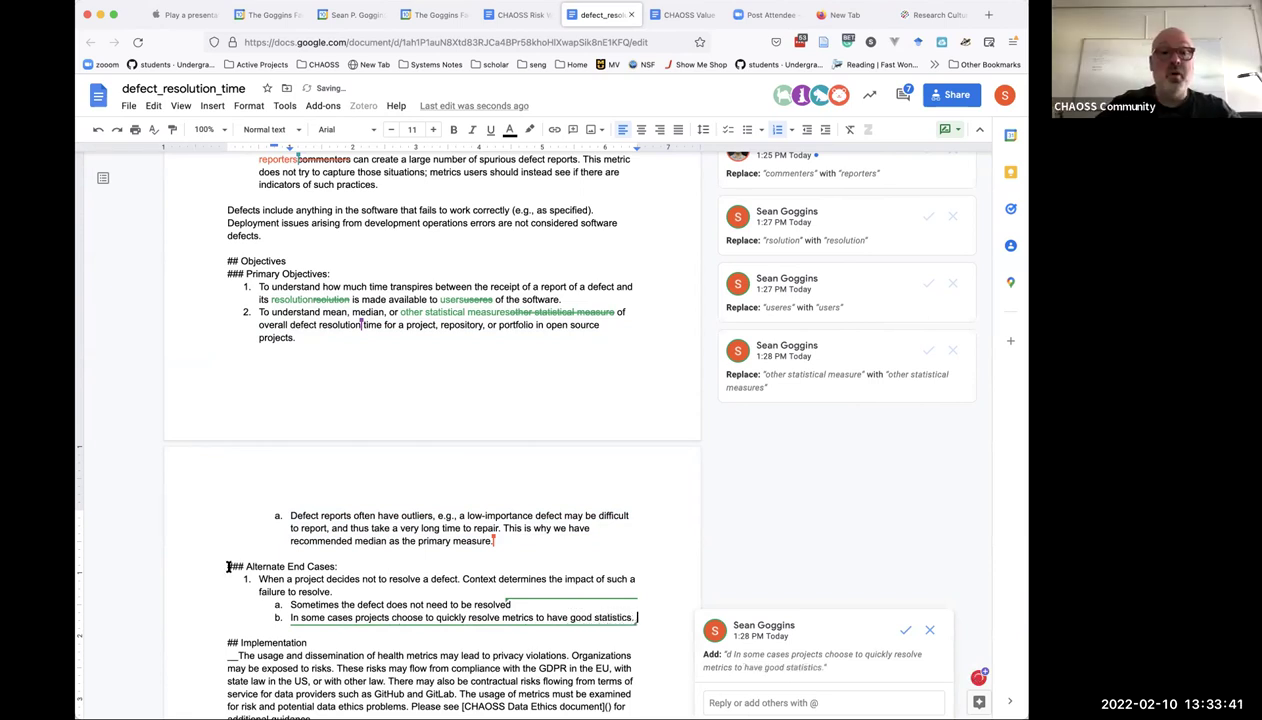
Suggest deleting the Alternate End Cases heading together with both of its cases.
shift+click(224, 568)
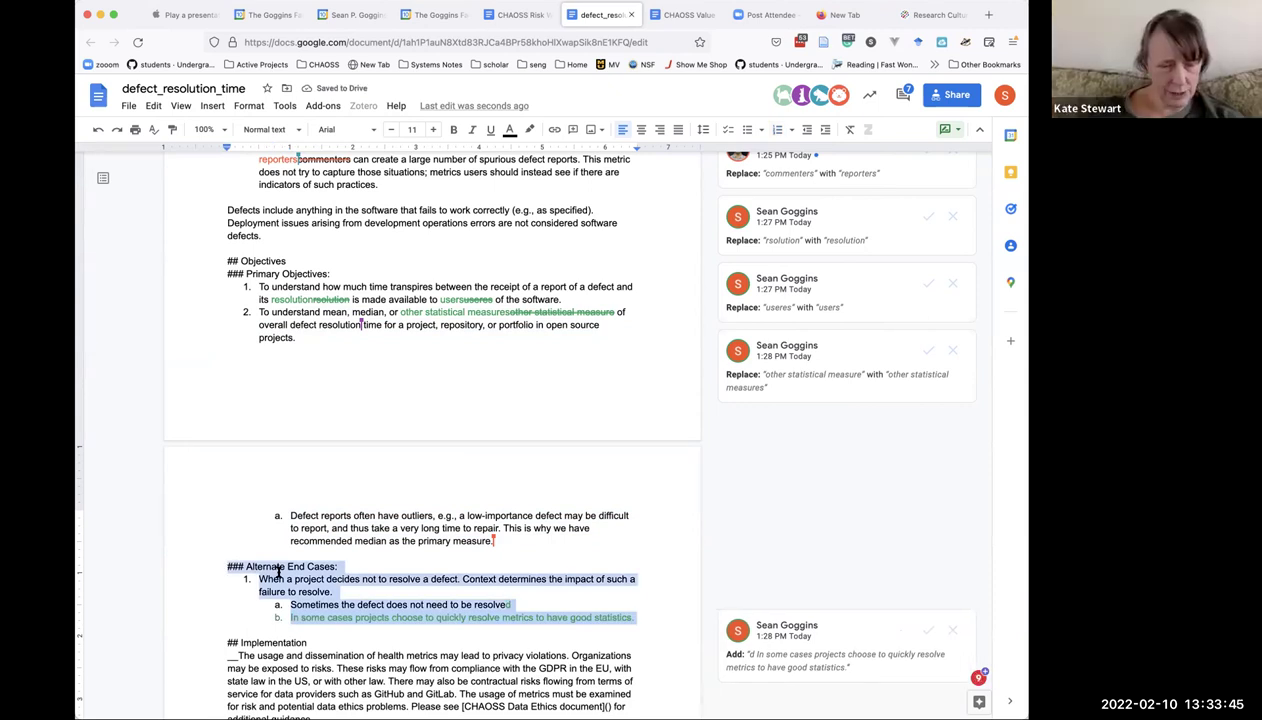
key(Delete)
scroll(275, 580, down, 5)
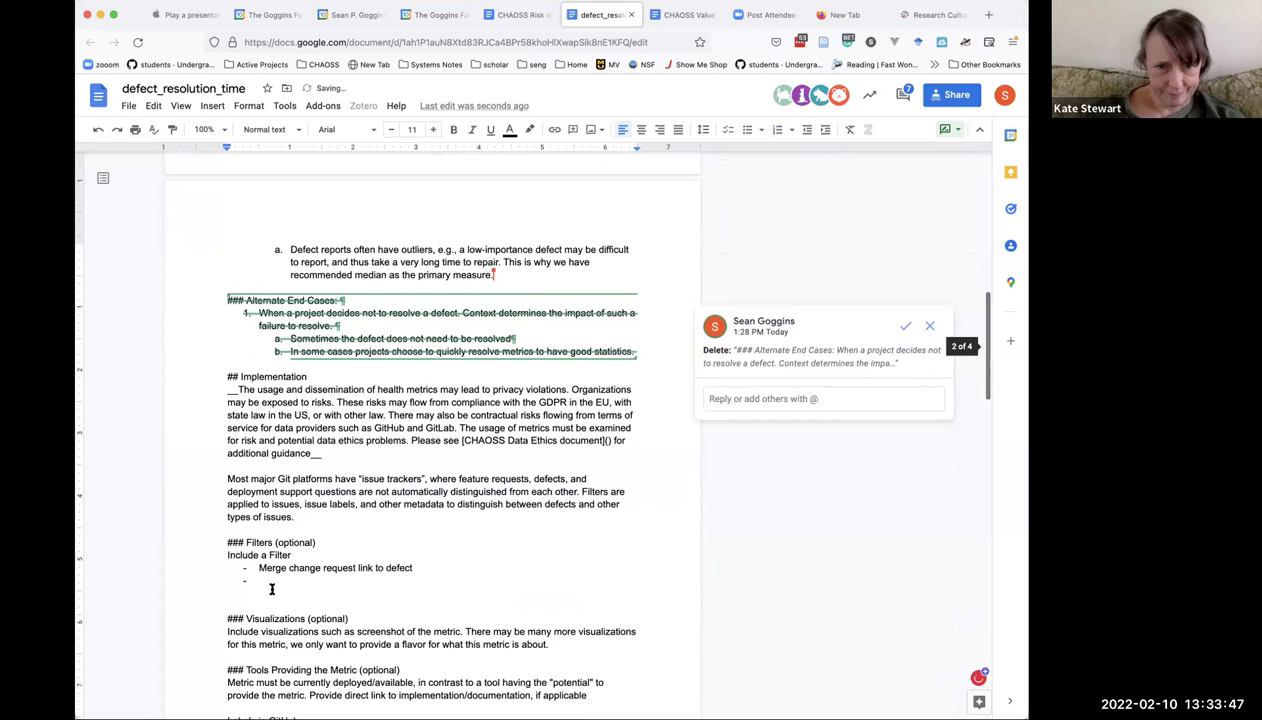
scroll(271, 589, down, 4)
scroll(271, 589, down, 3)
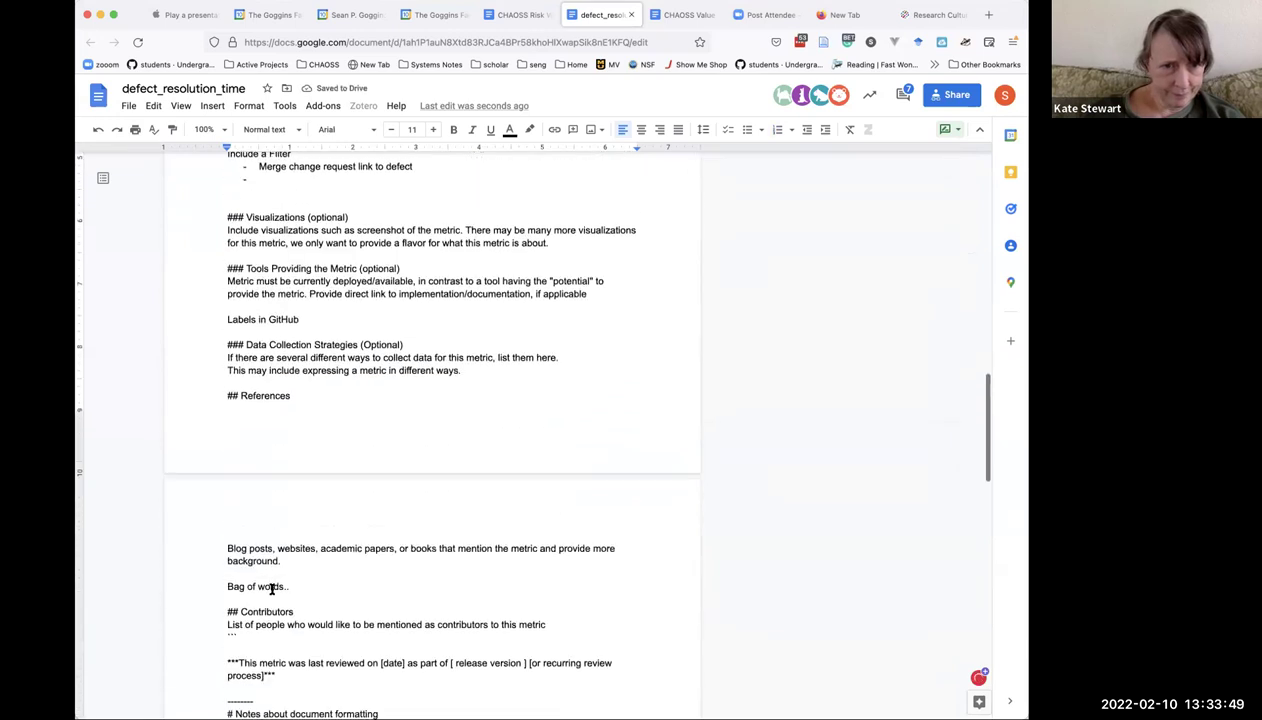
scroll(271, 589, up, 2)
scroll(271, 589, up, 1)
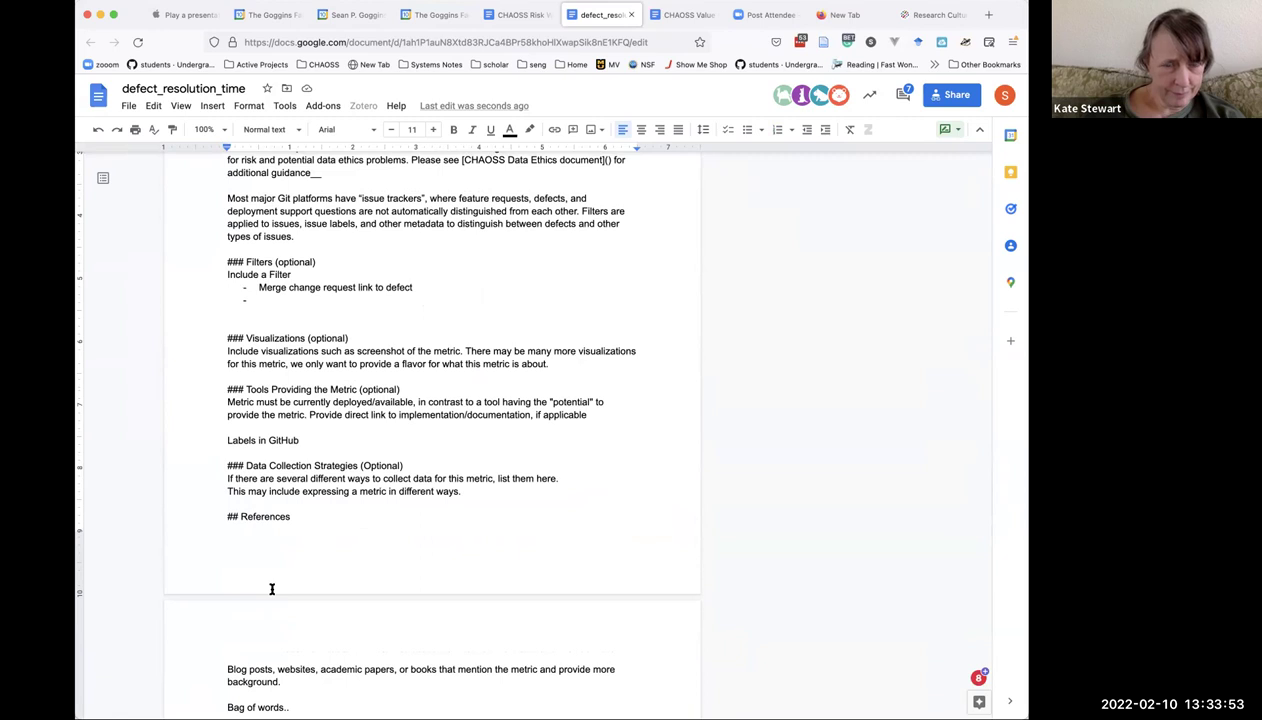
scroll(271, 589, down, 8)
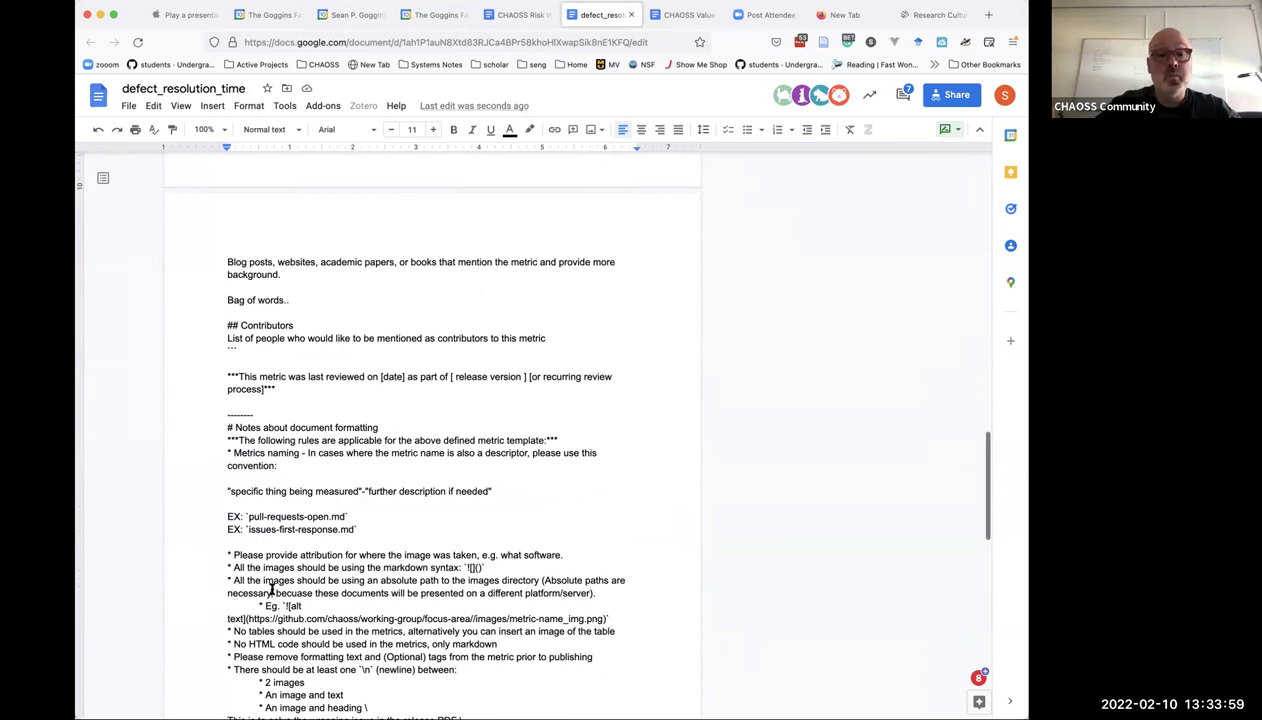
scroll(271, 589, down, 4)
scroll(271, 589, up, 2)
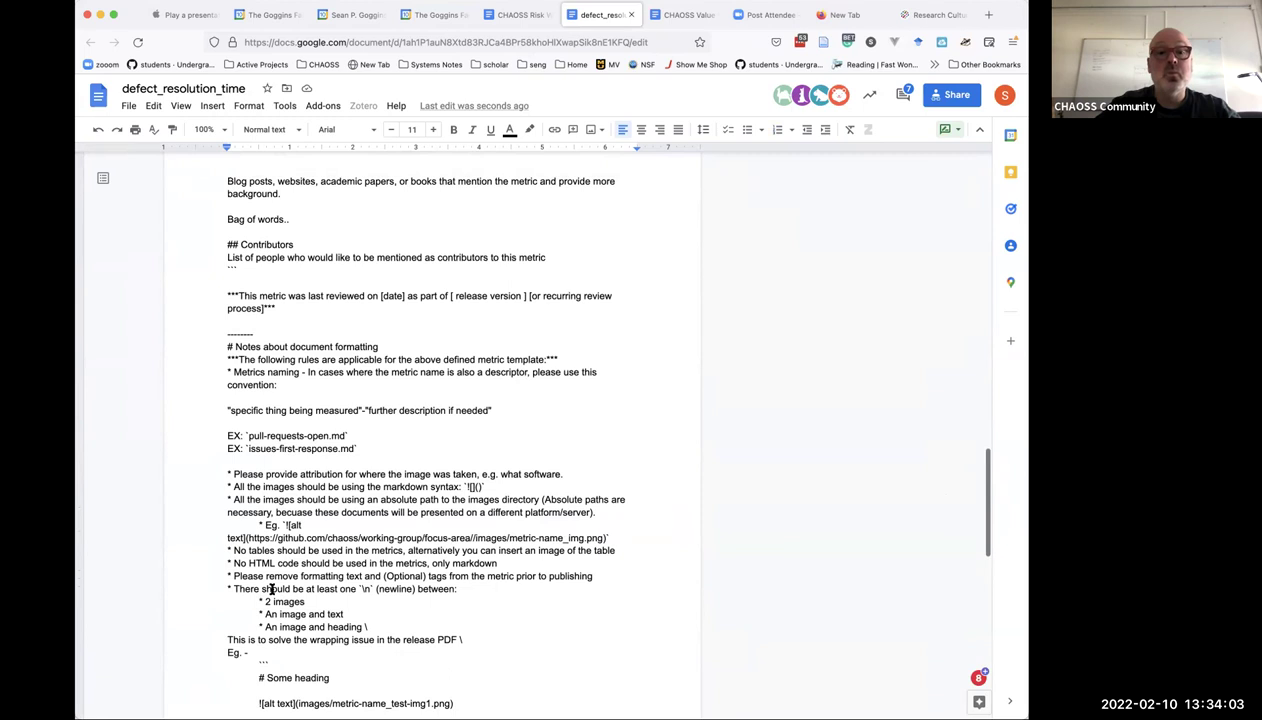
scroll(271, 589, down, 1)
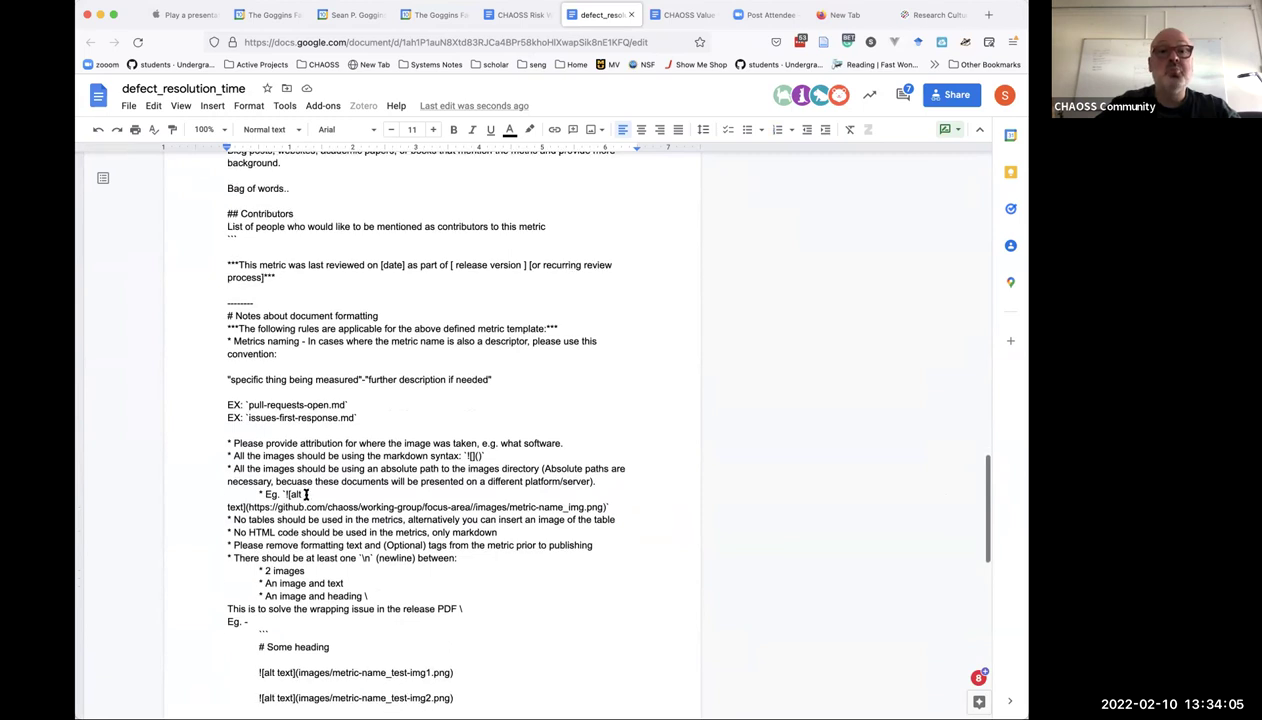
scroll(306, 466, up, 2)
scroll(306, 466, up, 8)
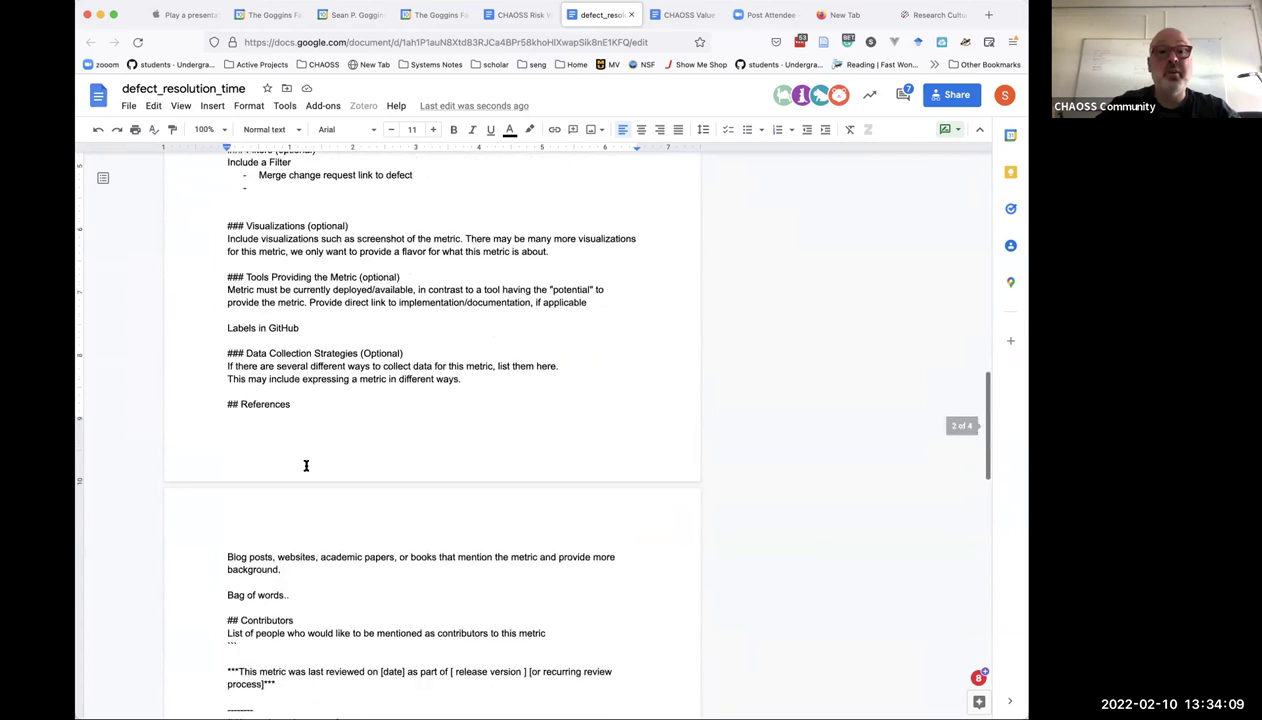
scroll(306, 465, up, 7)
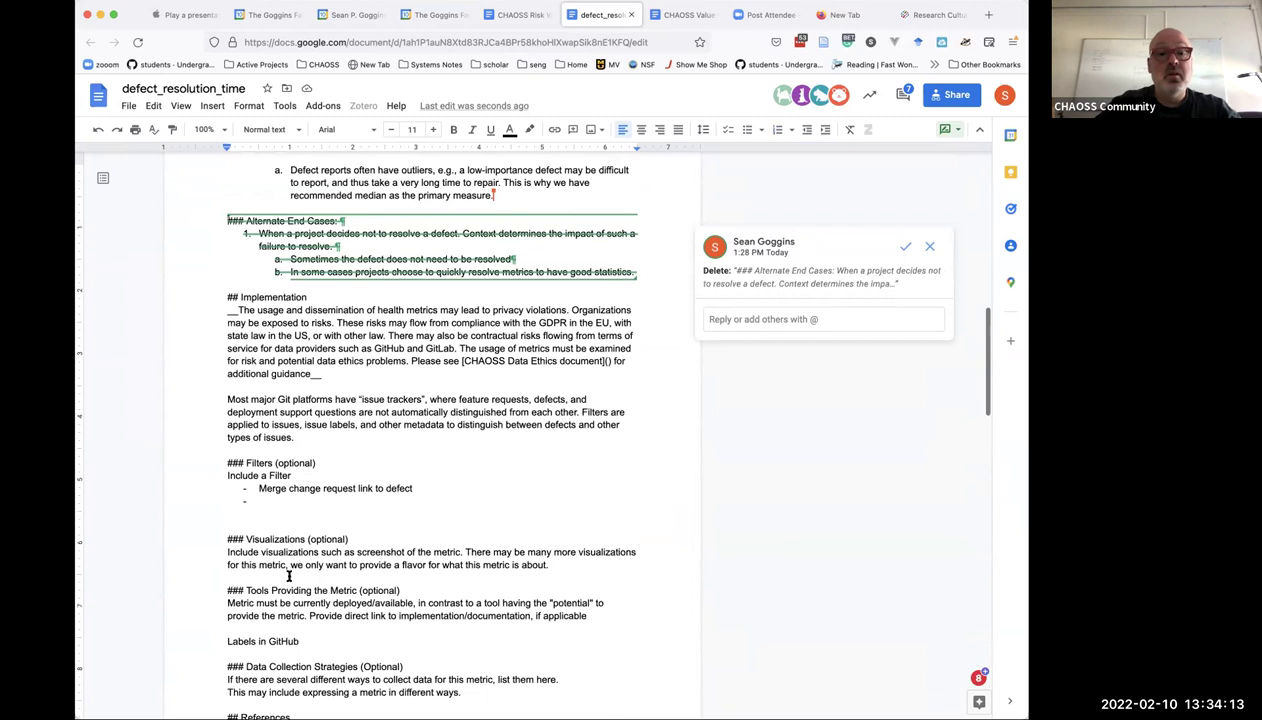
Place the cursor on an empty bullet below 'Merge change request link to defect' under Filters.
click(296, 517)
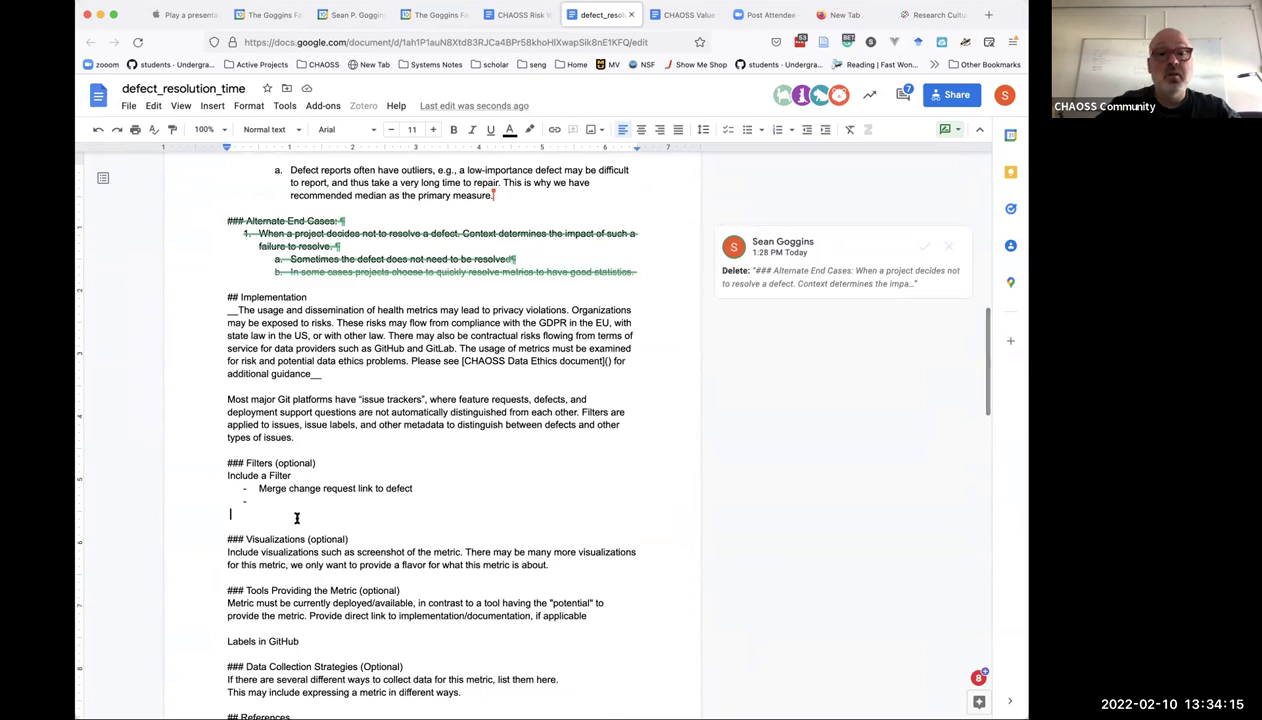
key(Return)
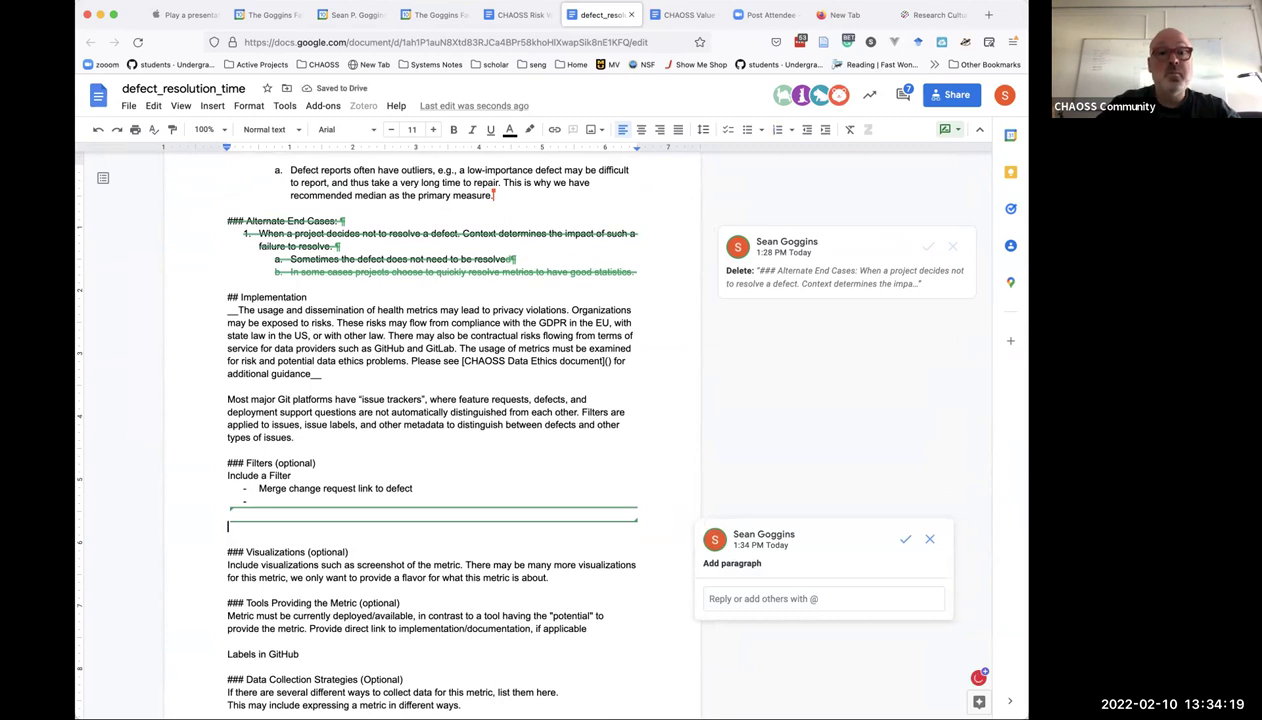
key(BackSpace)
key(BackSpace)
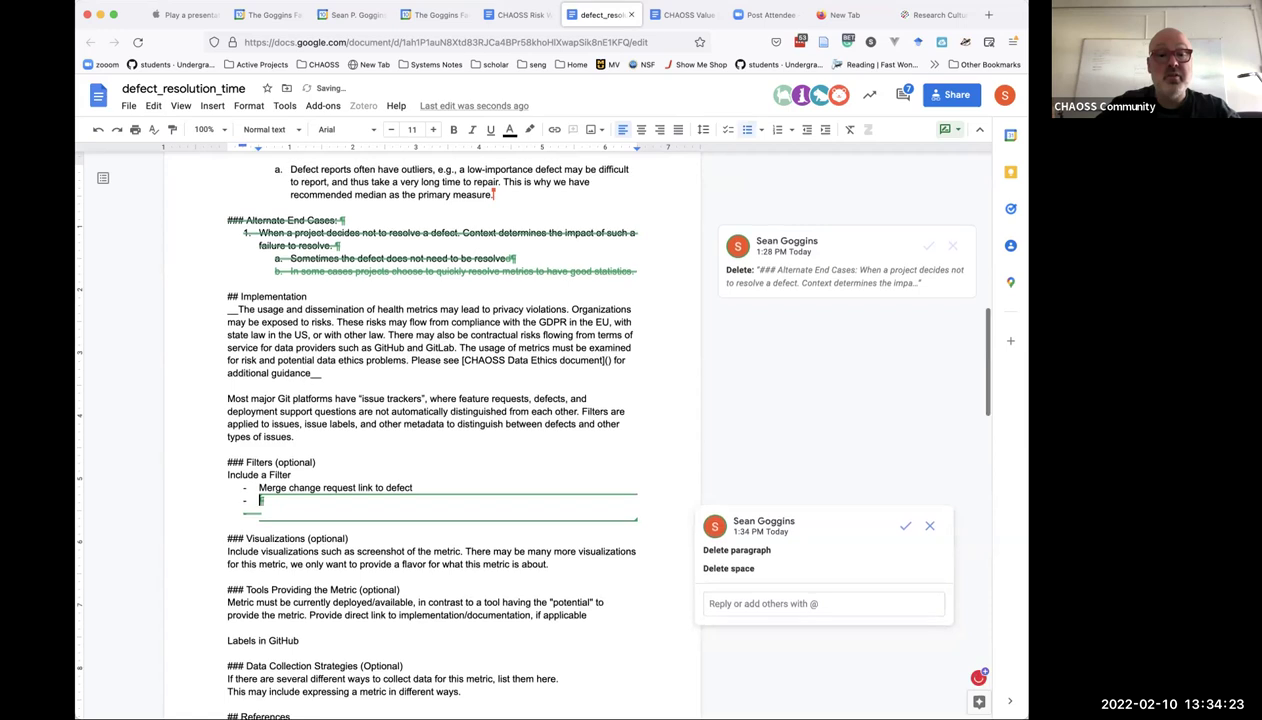
scroll(526, 428, down, 1)
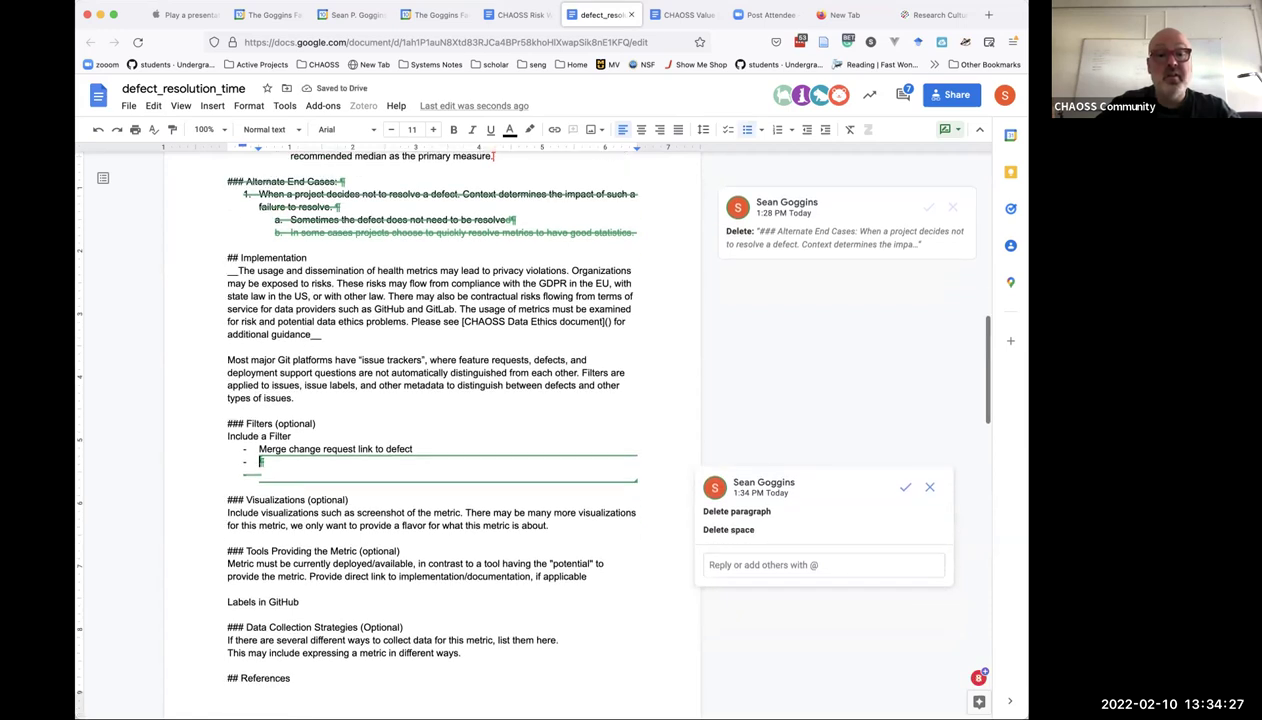
scroll(430, 430, up, 5)
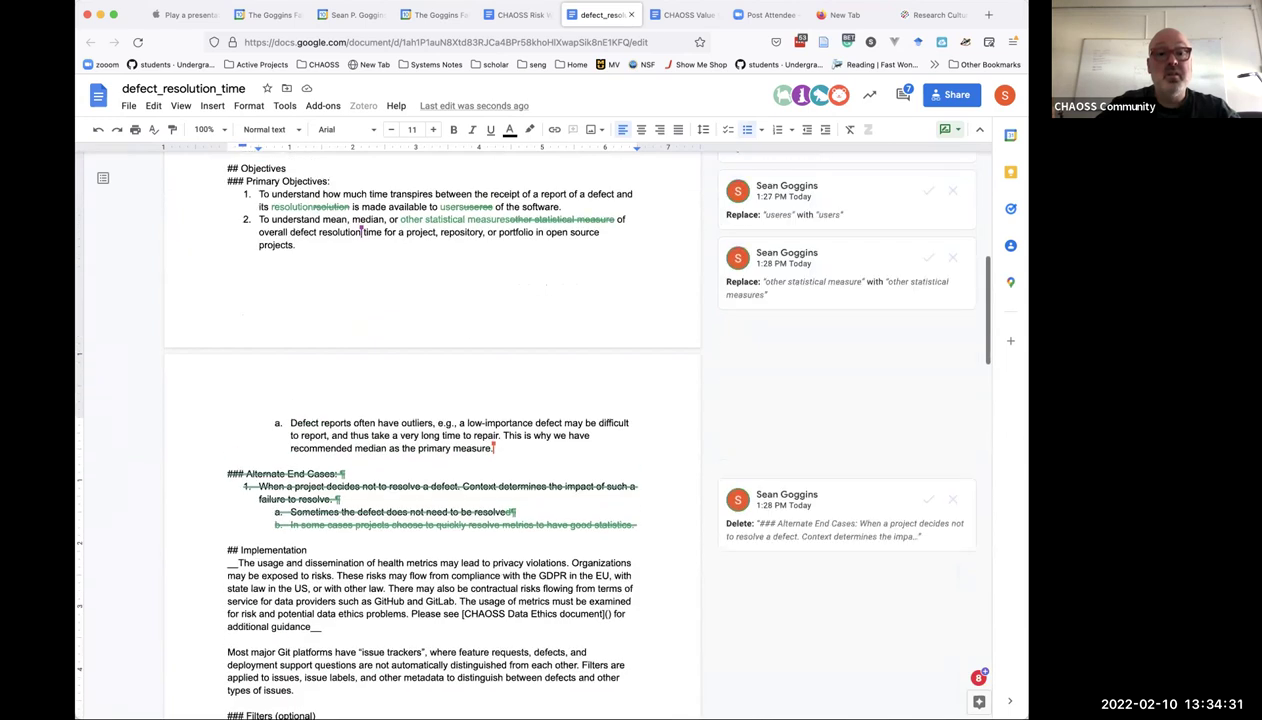
scroll(430, 430, up, 5)
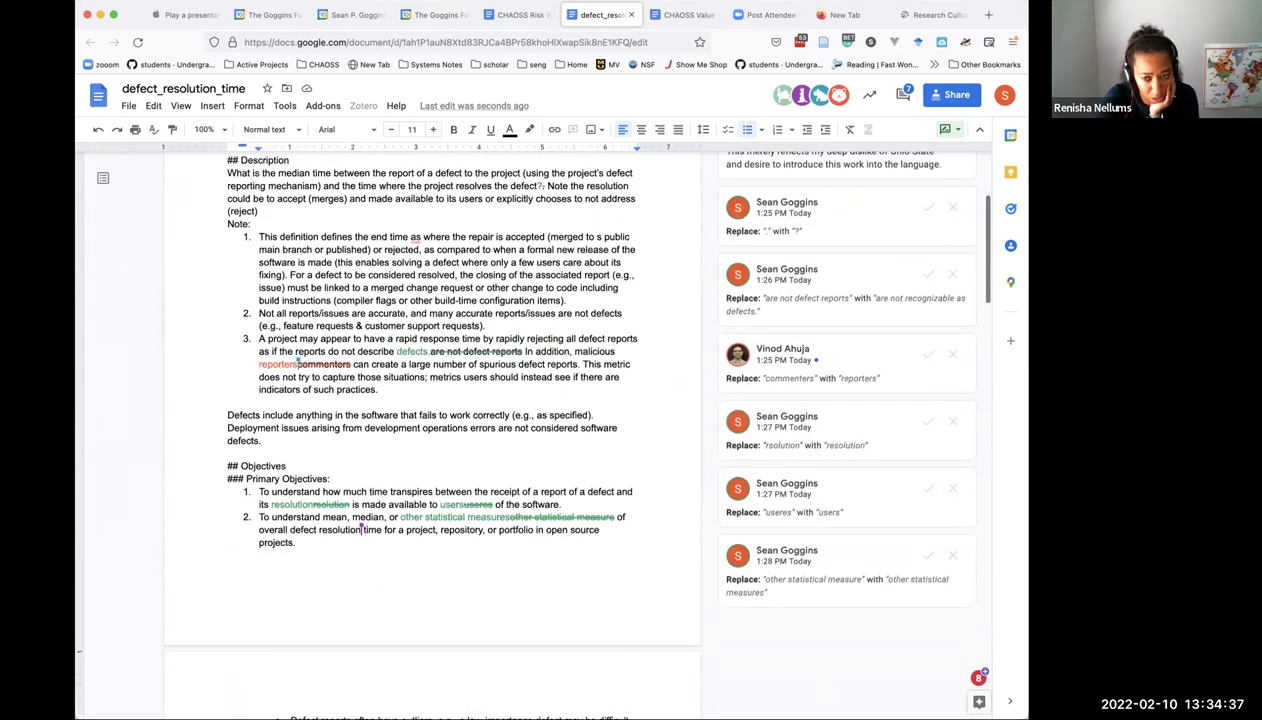
scroll(430, 430, down, 7)
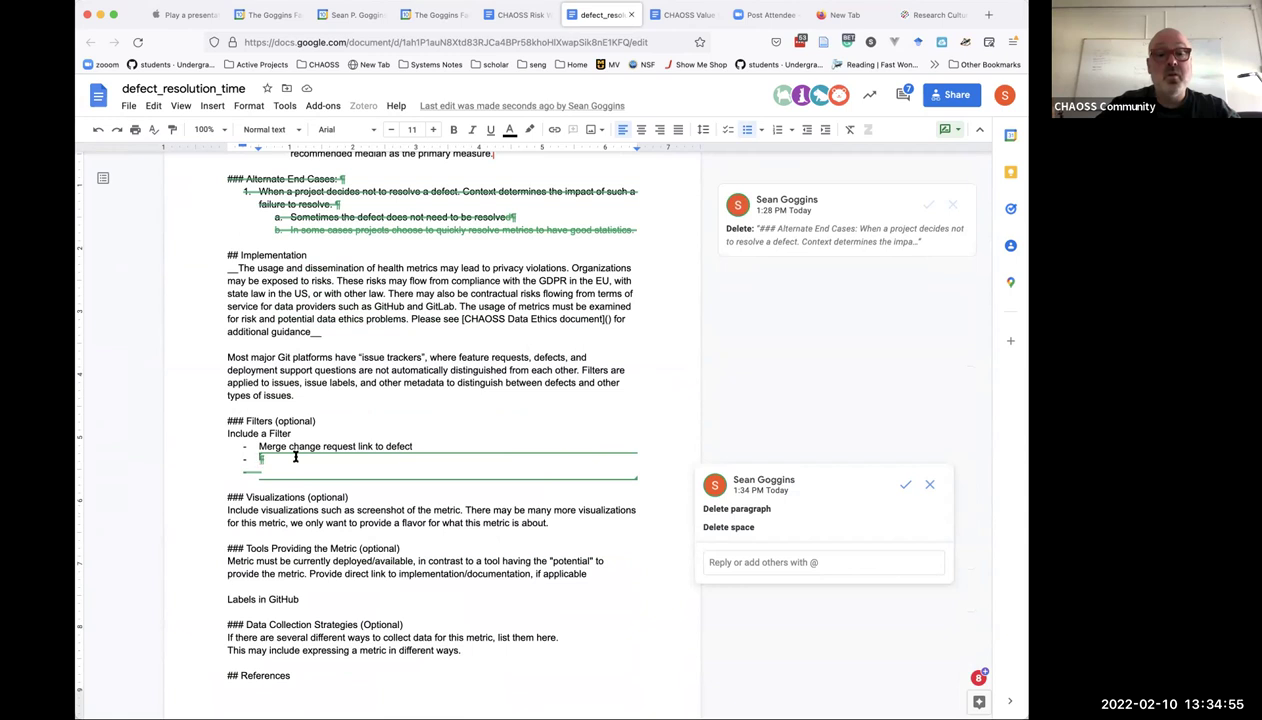
Paste the Alternate End Cases list under Filters, delete its heading and fix the bullet indents.
text(### Alternate End Cases: When a project decides not to resolve a defect. Context determines the impact of such a failure to resolve. Sometimes the defect does not need to be resolved In some cases projects choose to quickly resolve metrics to have good statistics.)
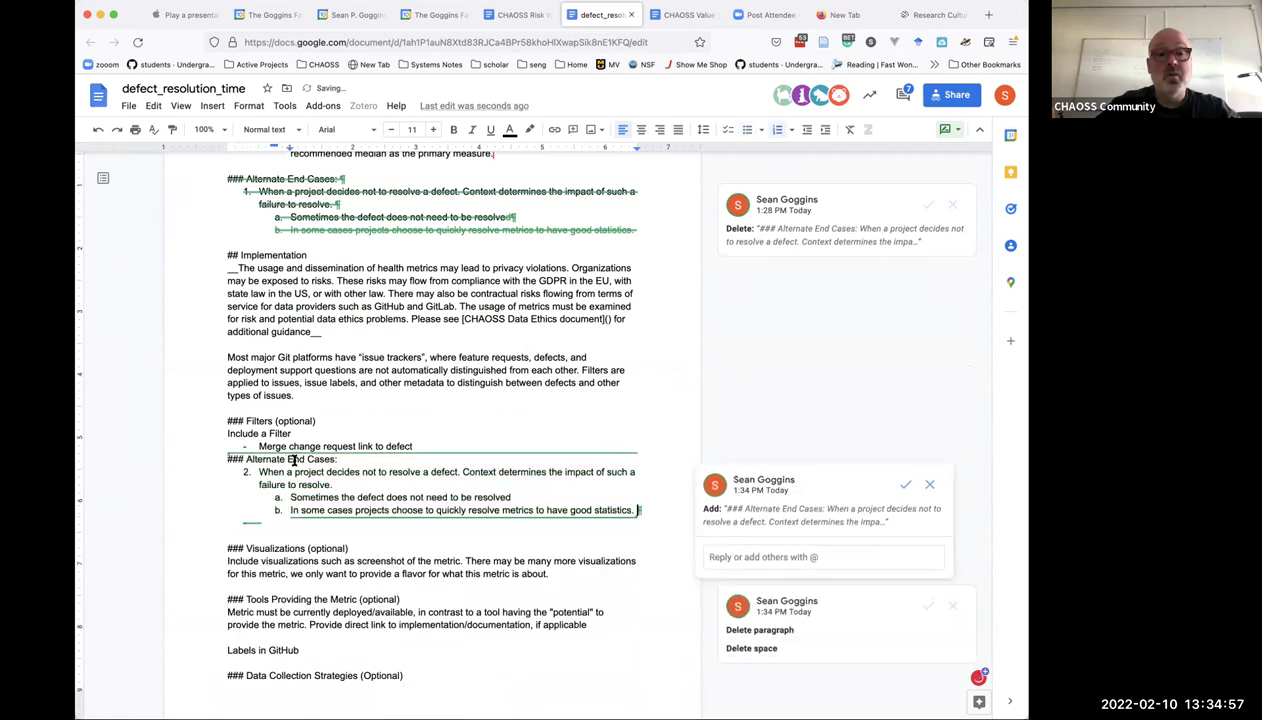
triple_click(324, 459)
key(BackSpace)
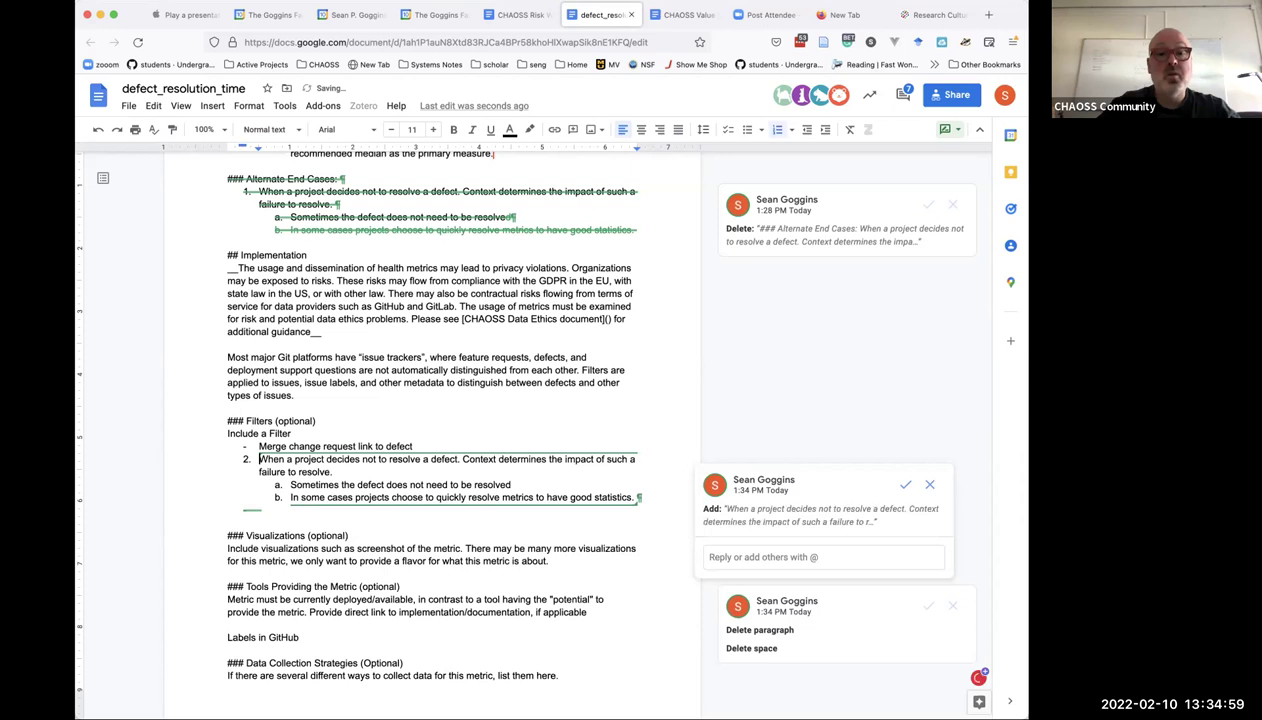
key(BackSpace)
key(BackSpace)
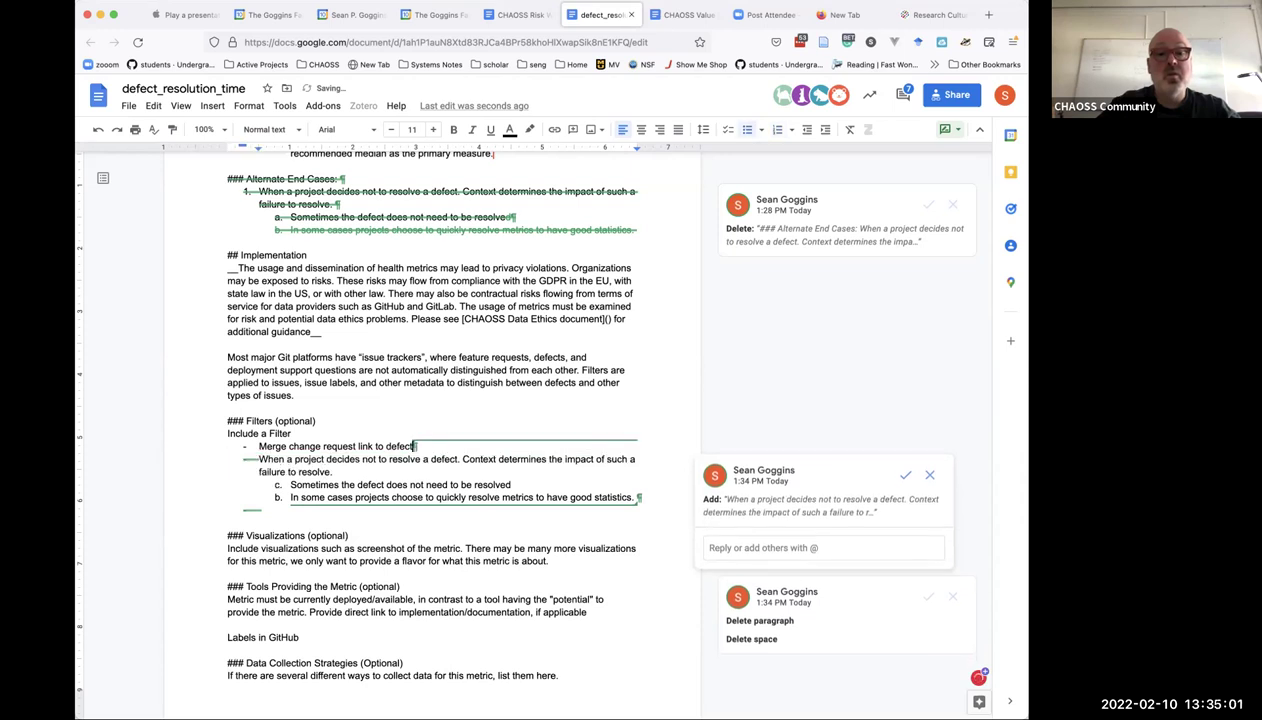
key(Return)
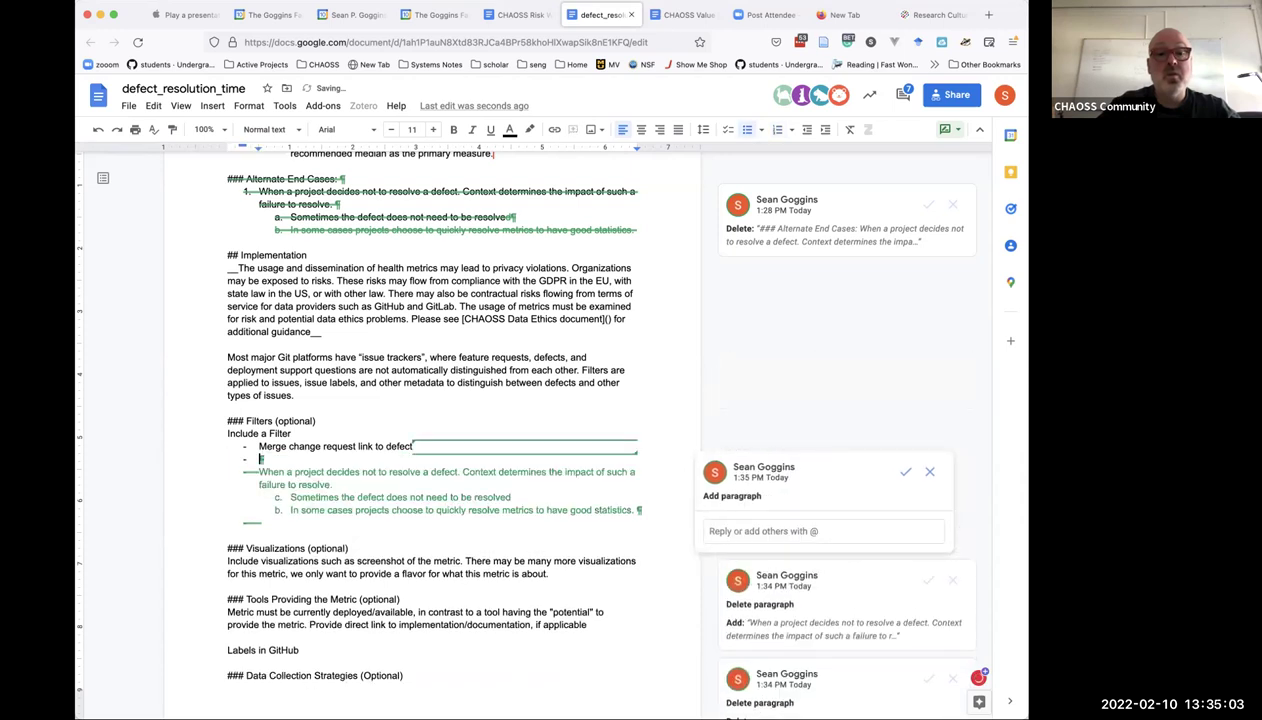
key(Down)
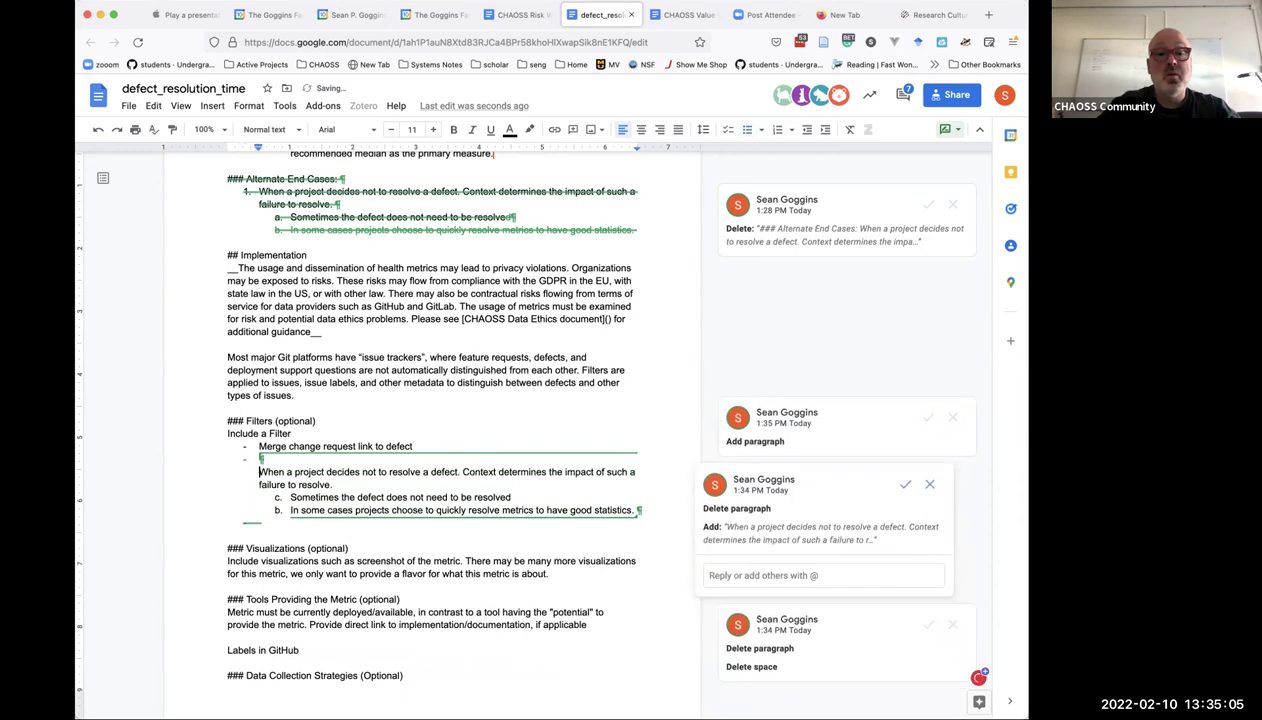
key(BackSpace)
key(BackSpace)
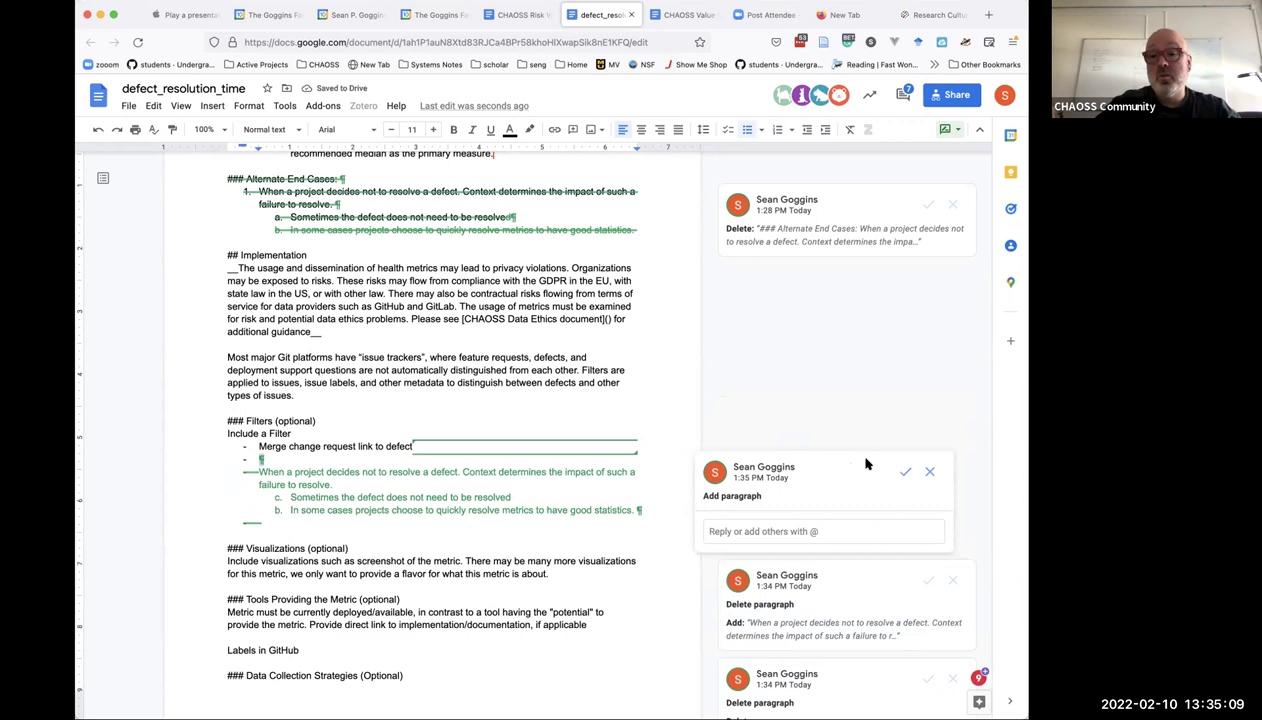
Accept the added and deleted paragraph suggestions, then select the pasted list through line d.
click(904, 471)
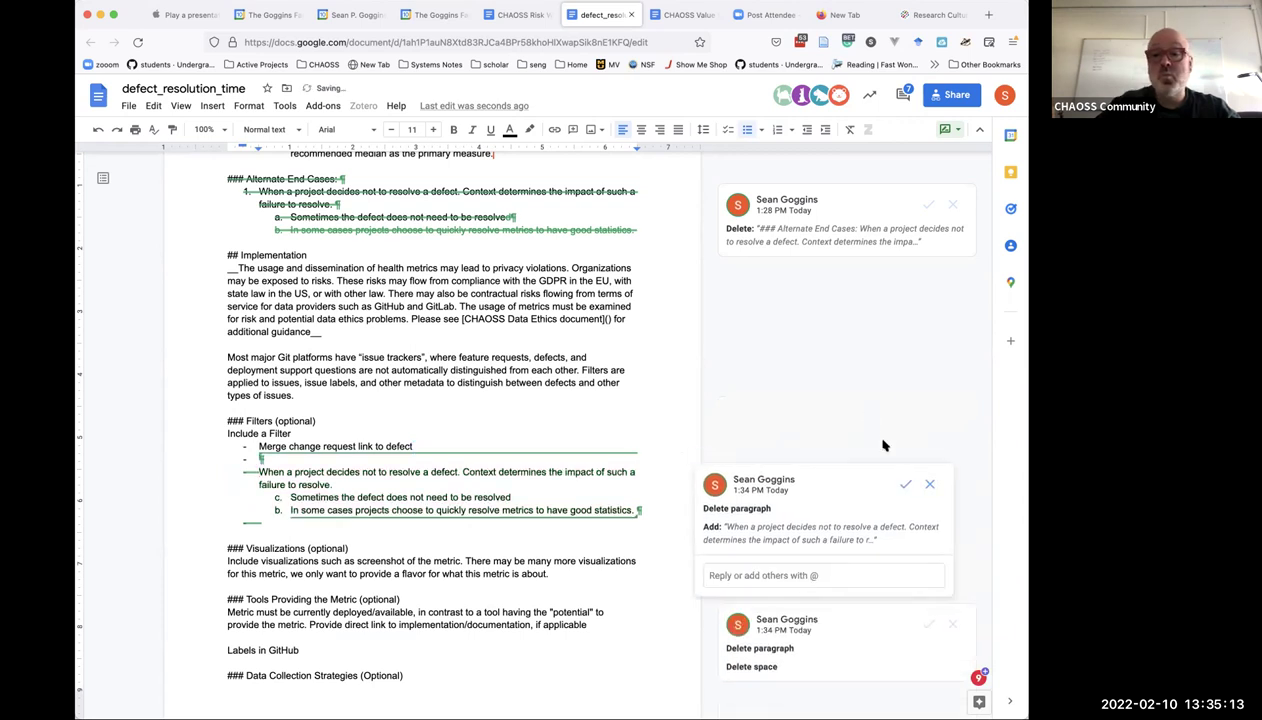
click(903, 486)
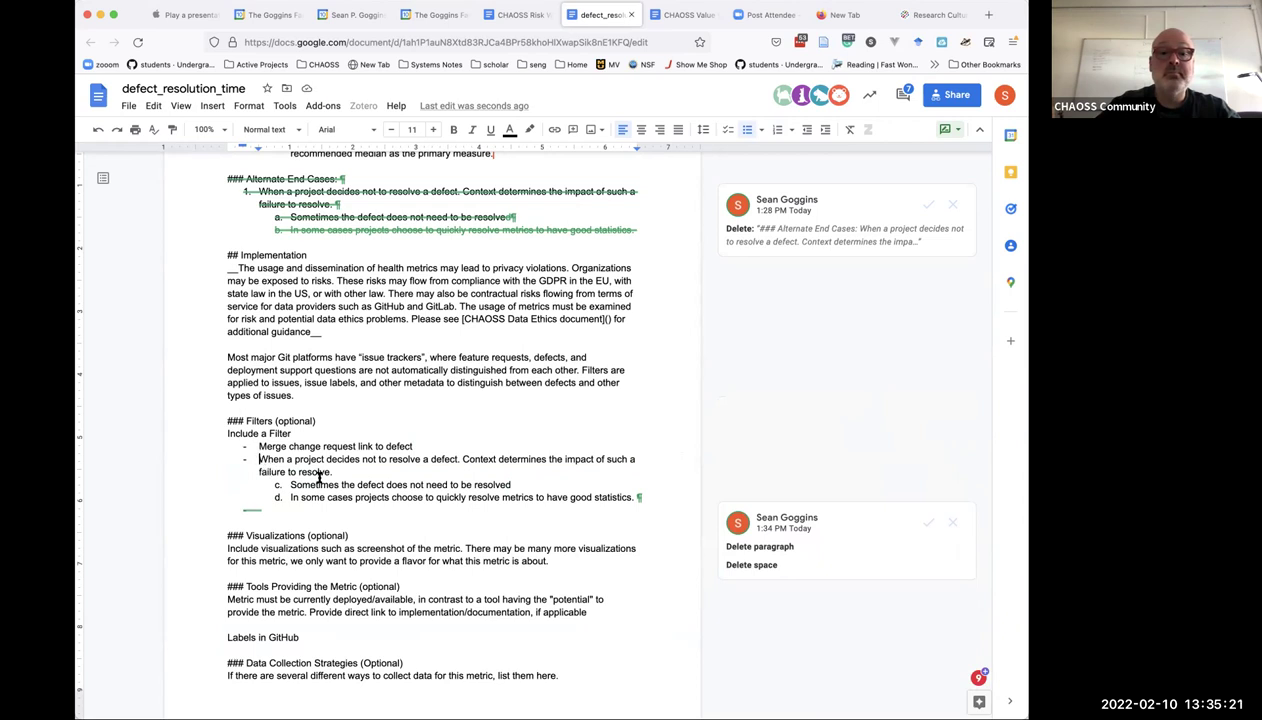
drag(258, 459, 609, 486)
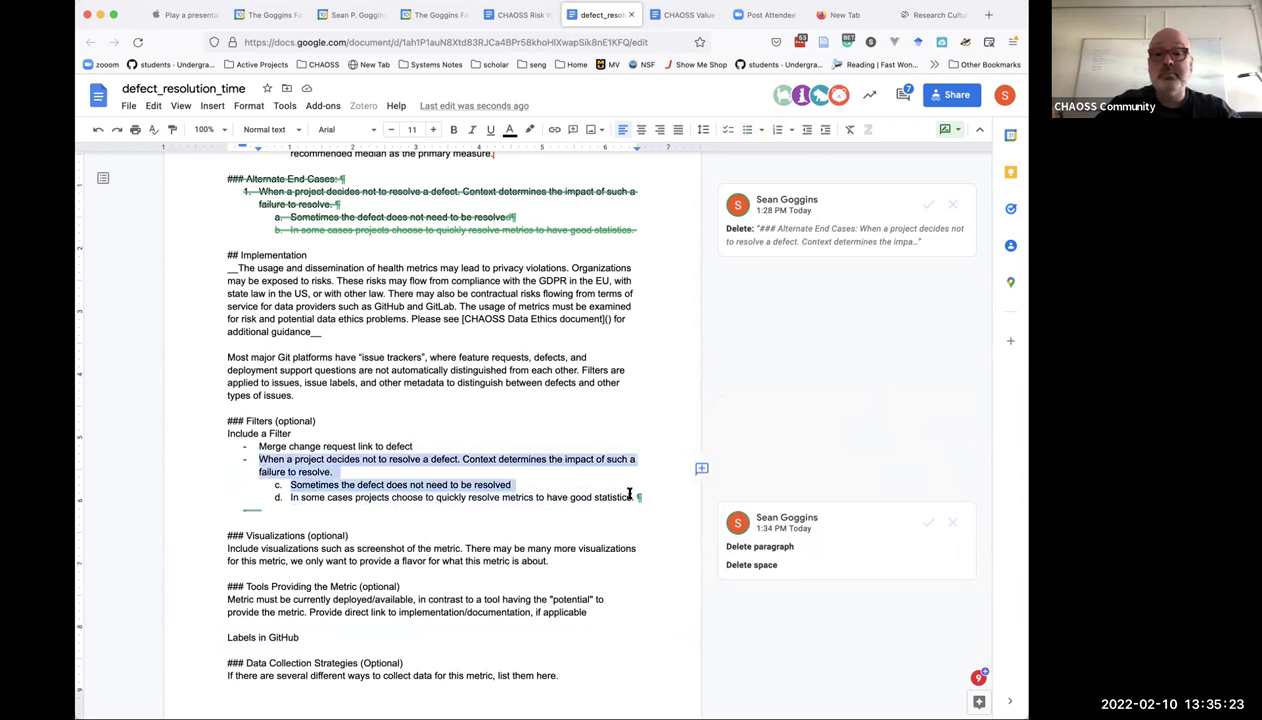
shift+click(630, 500)
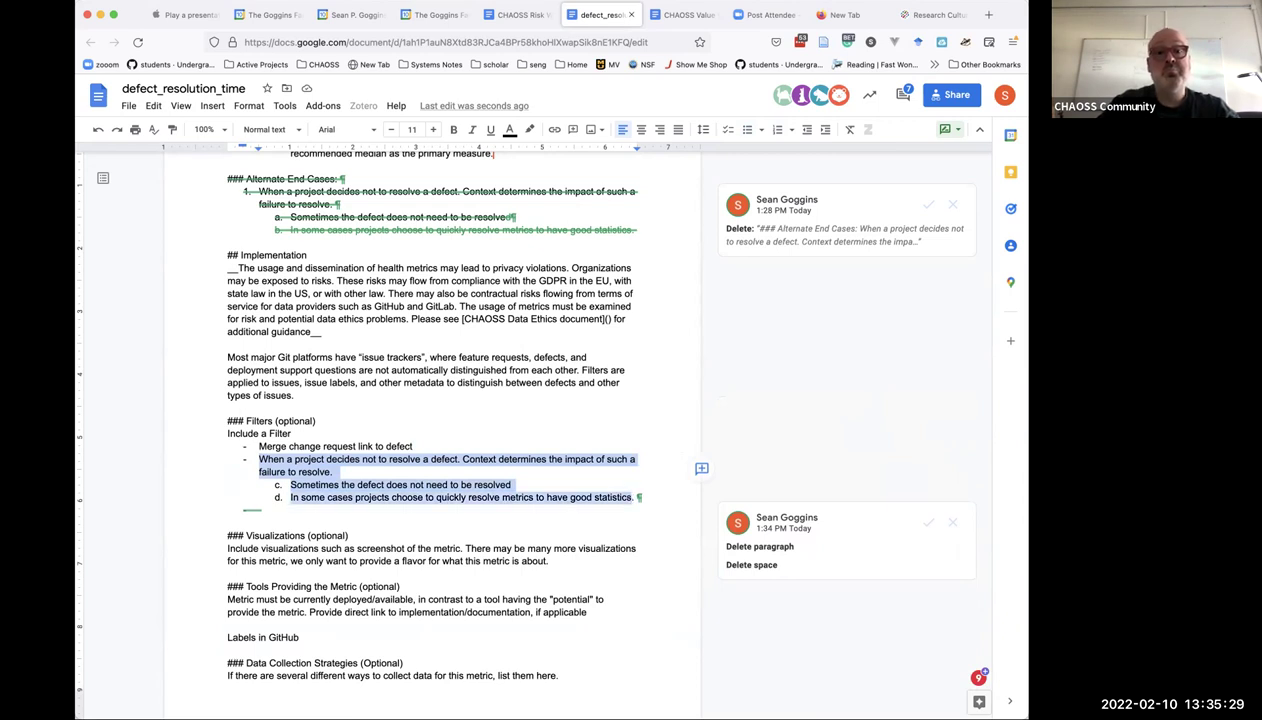
Replace the selection with the bullet 'Defect resolution tied to a code change, or pull request'.
text(Metris)
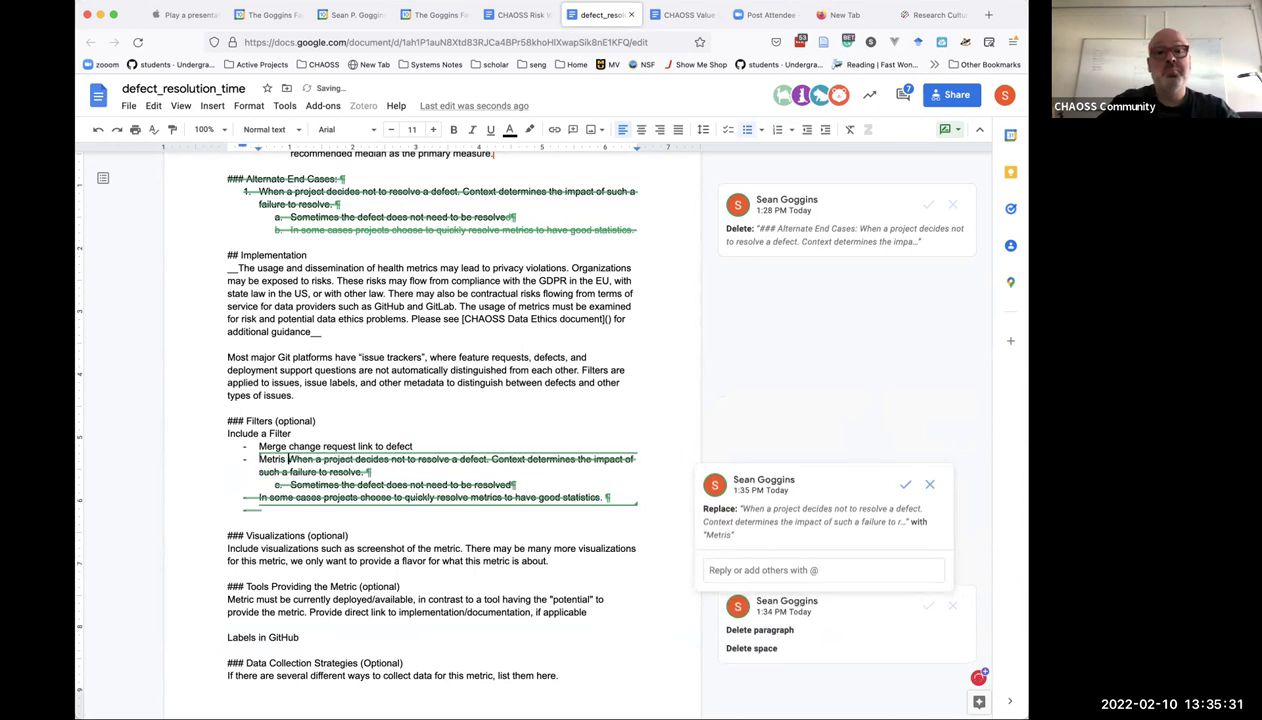
key(BackSpace)
key(BackSpace)
key(BackSpace)
key(BackSpace)
key(BackSpace)
key(BackSpace)
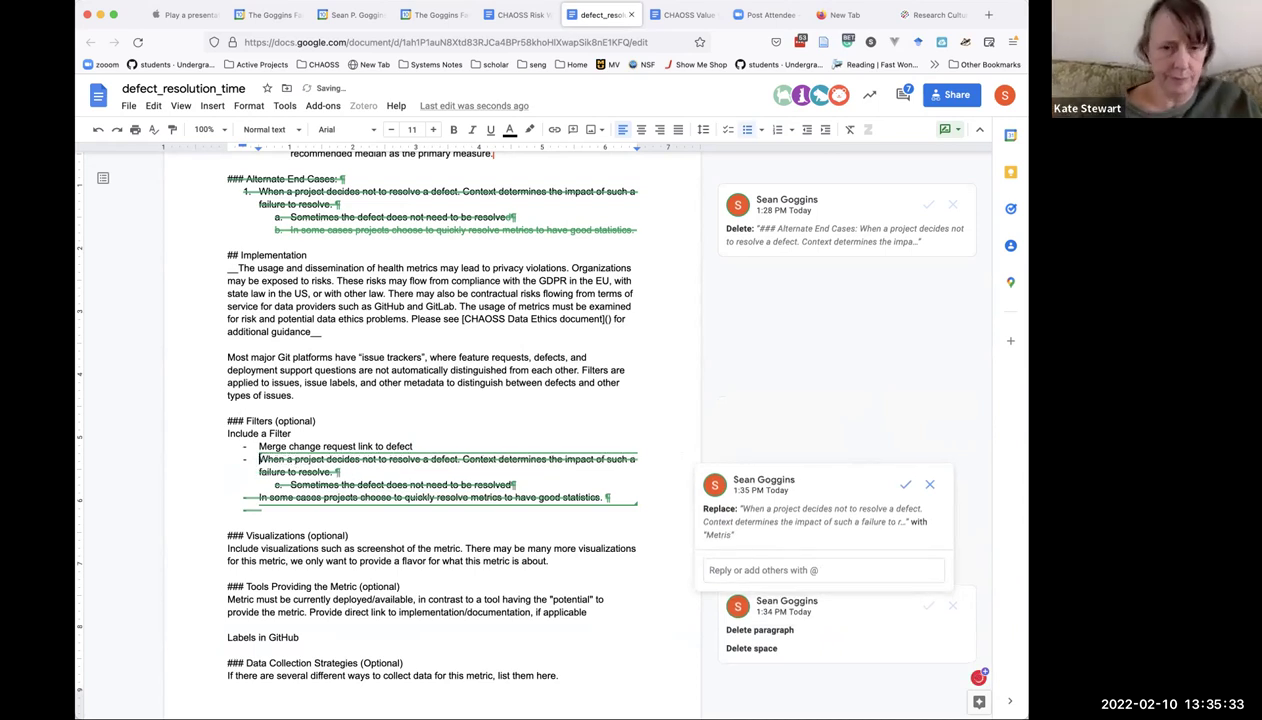
text(Defect )
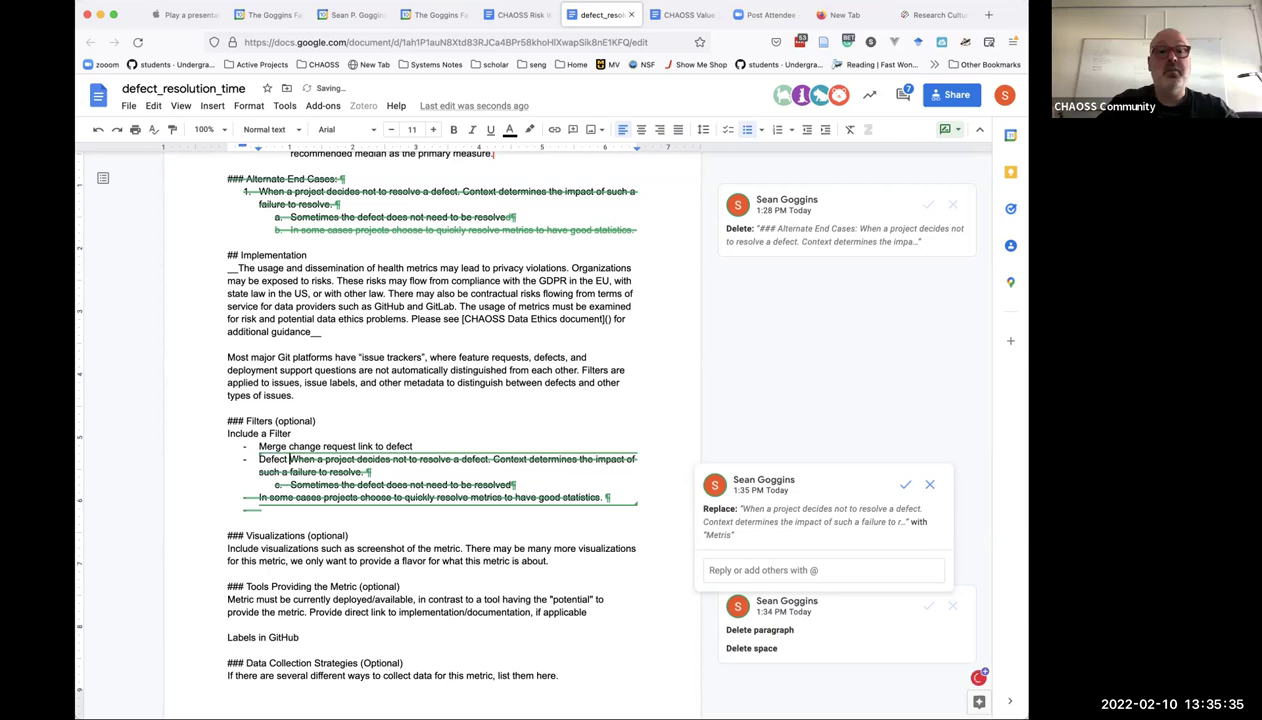
text(resolution)
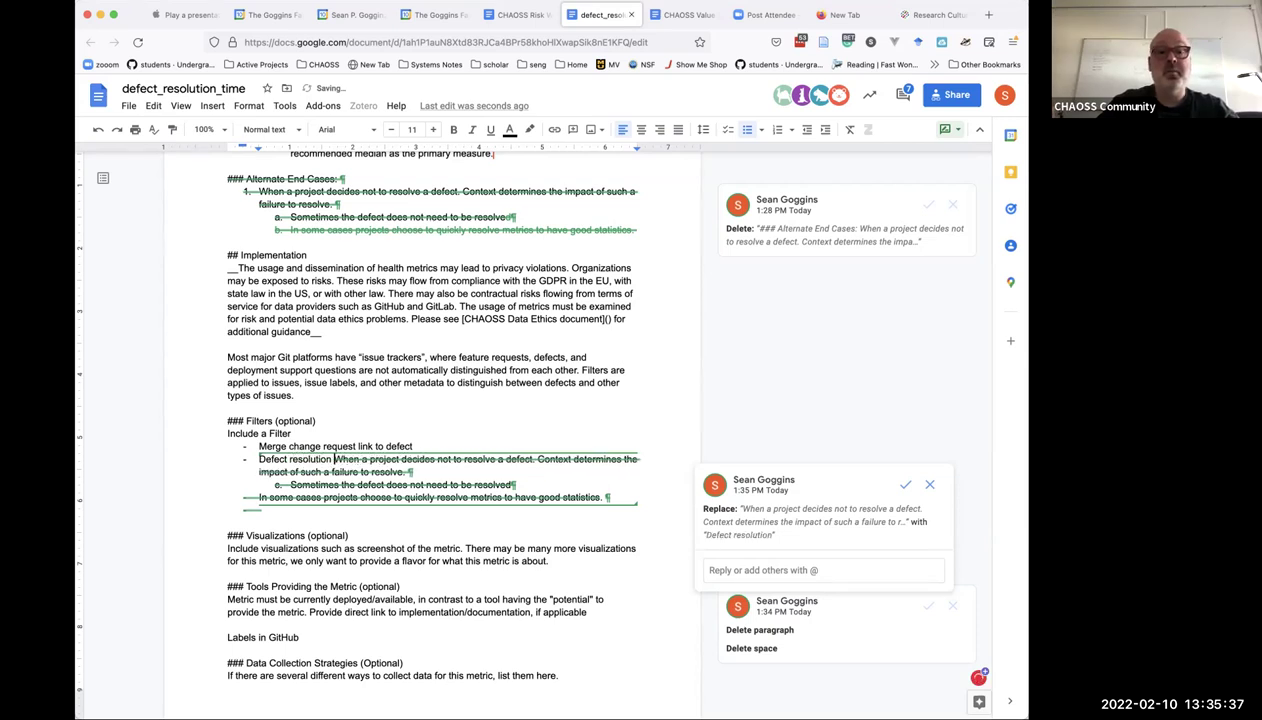
text( tied to a)
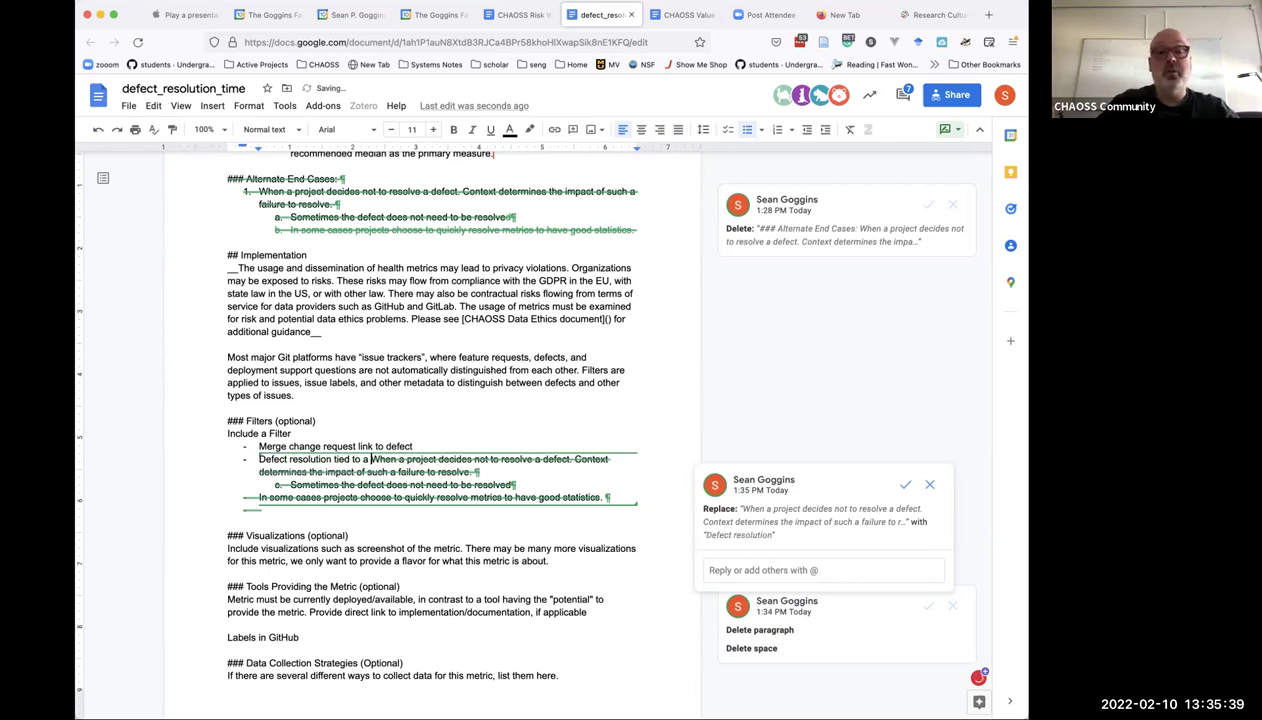
text( code )
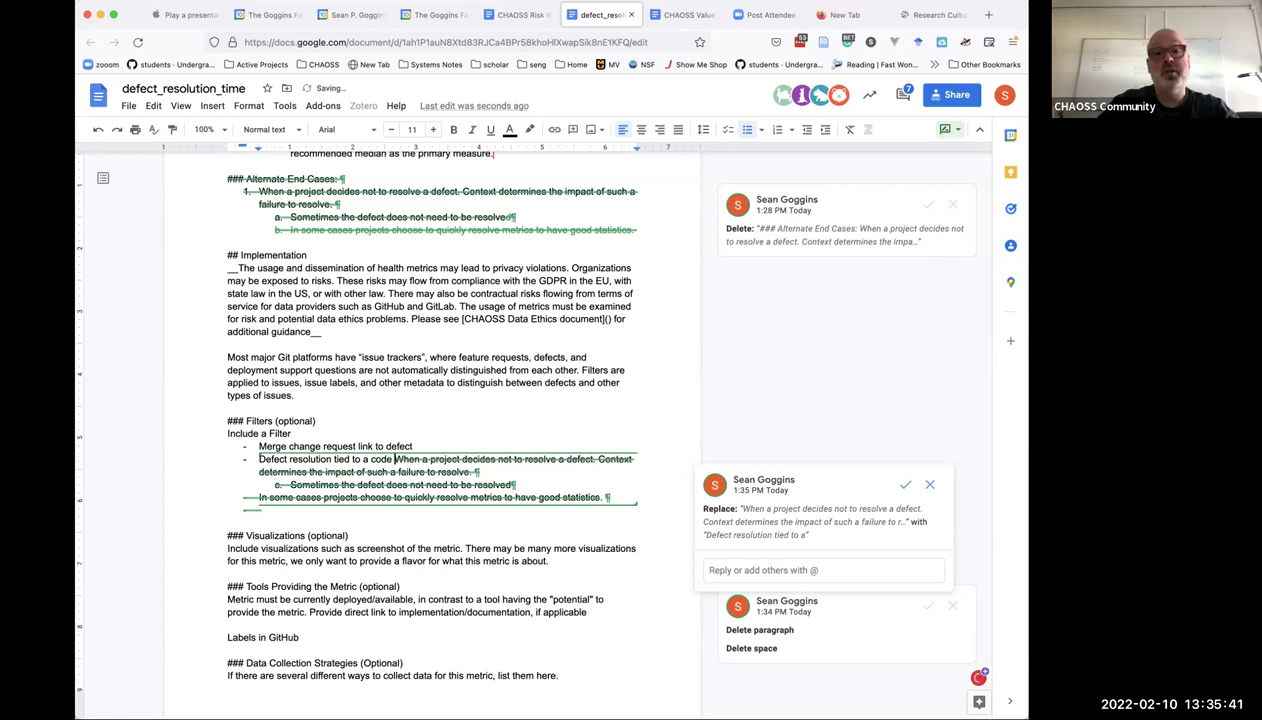
text(change)
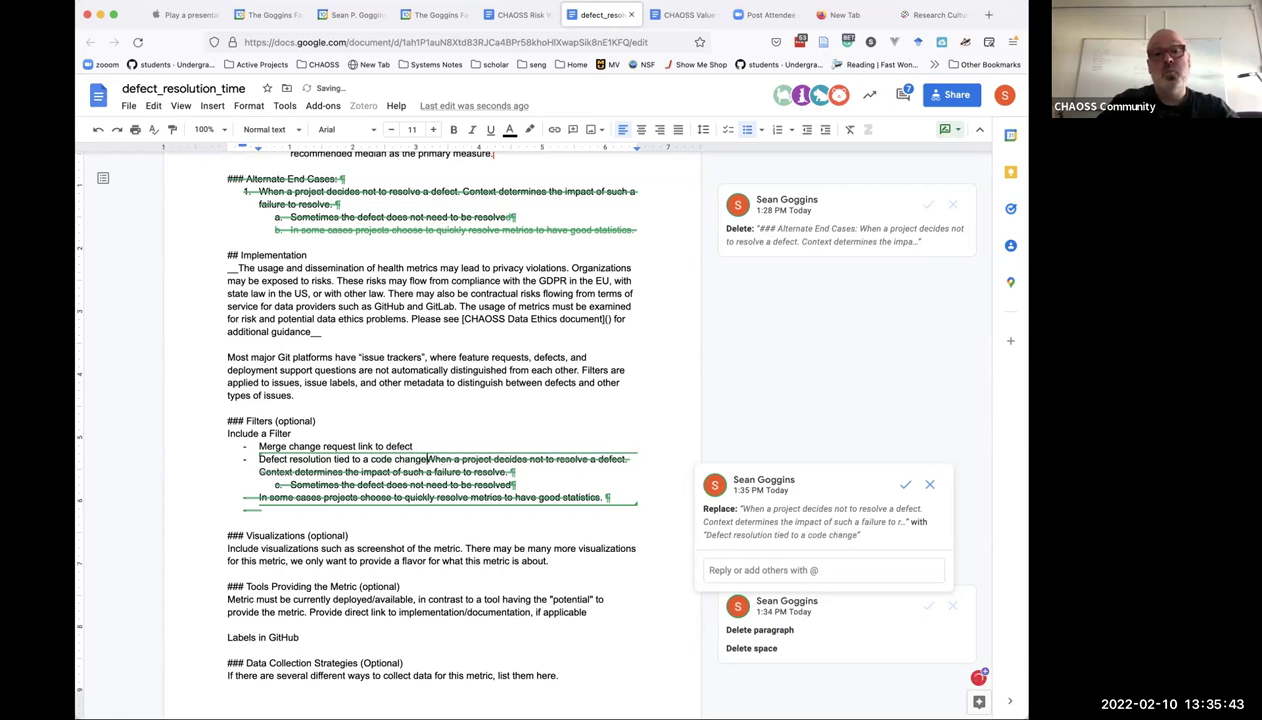
text(, or pull req)
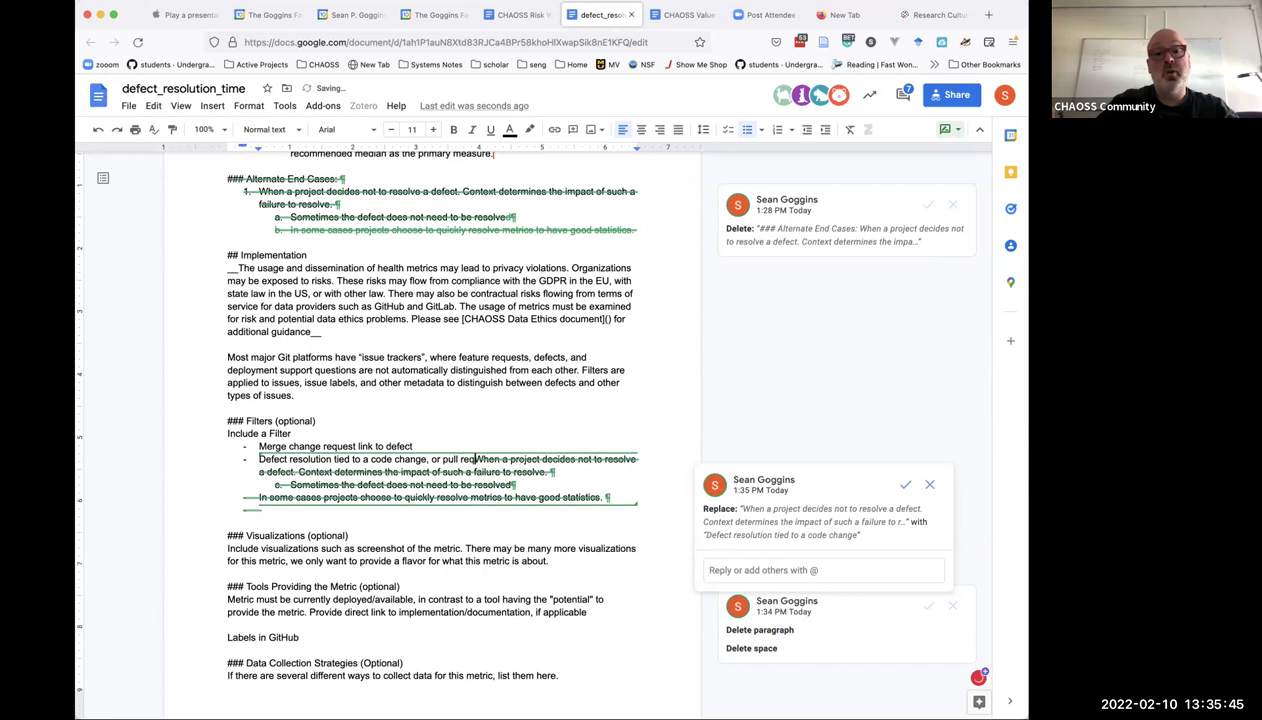
text(uest)
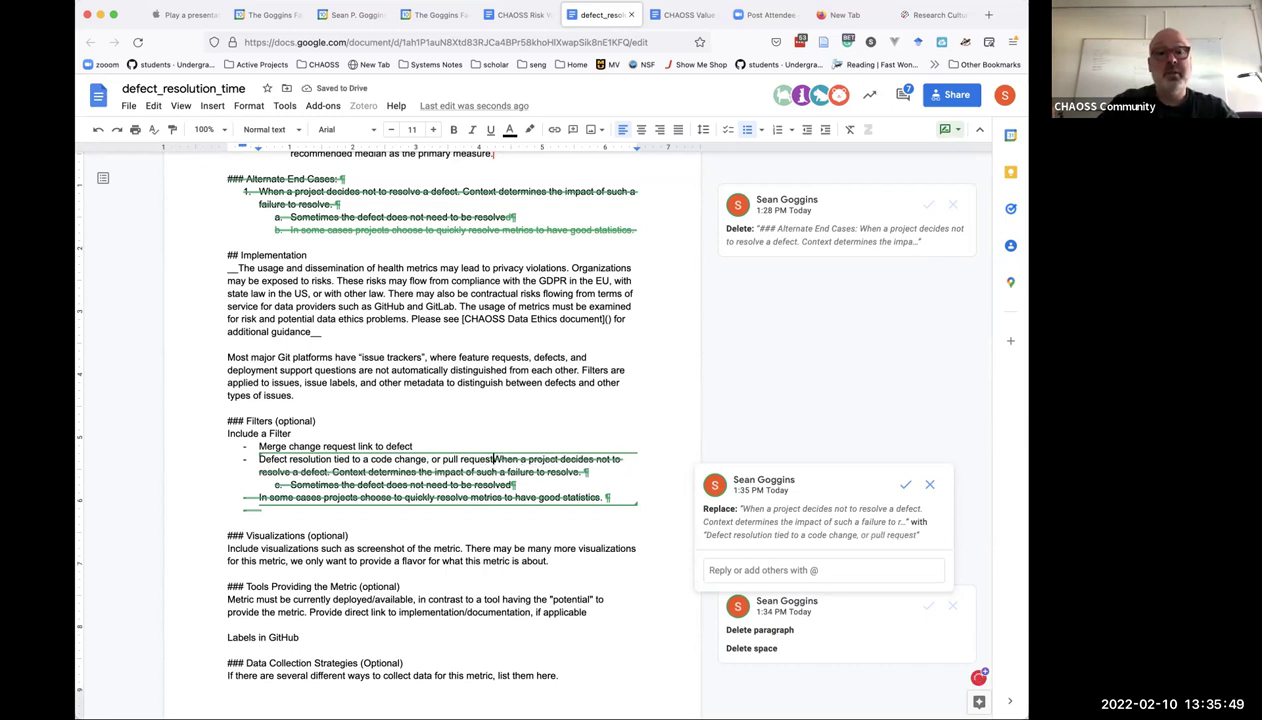
key(Return)
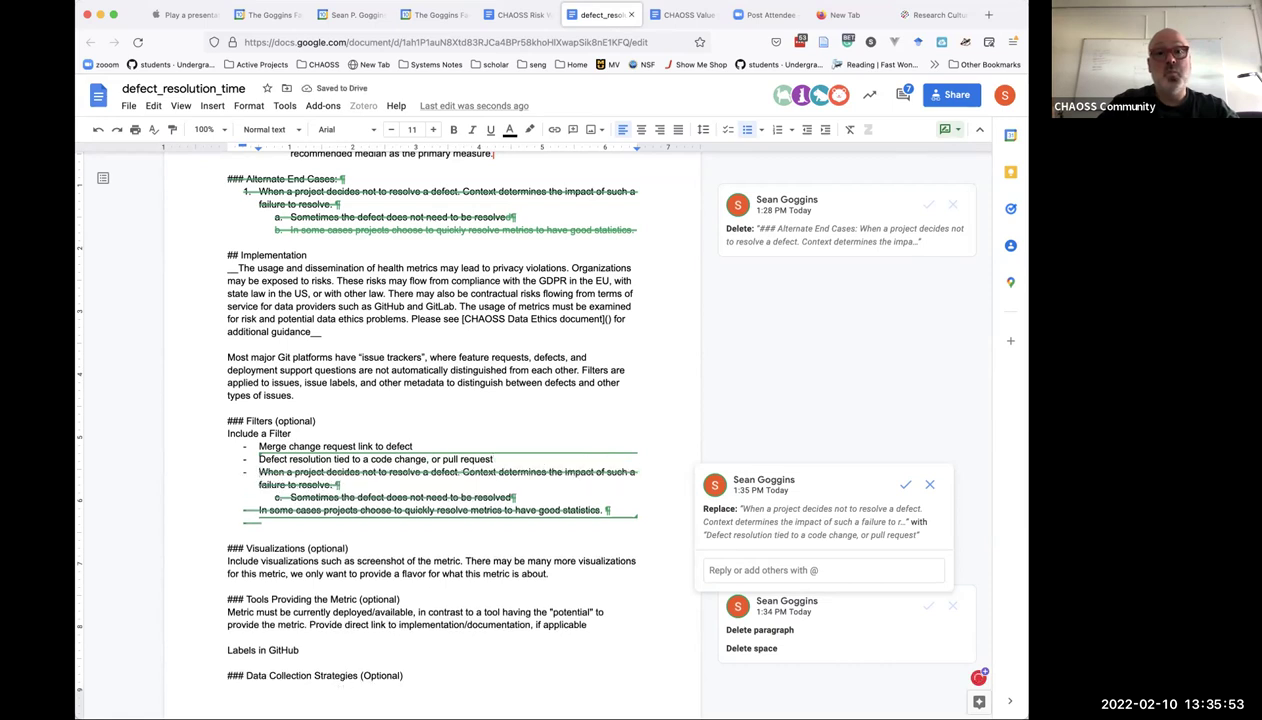
Add the speed-thresholds bullet ending '…quickly', with 'to have a good score on this metric.' unbulleted.
text(Defect reo)
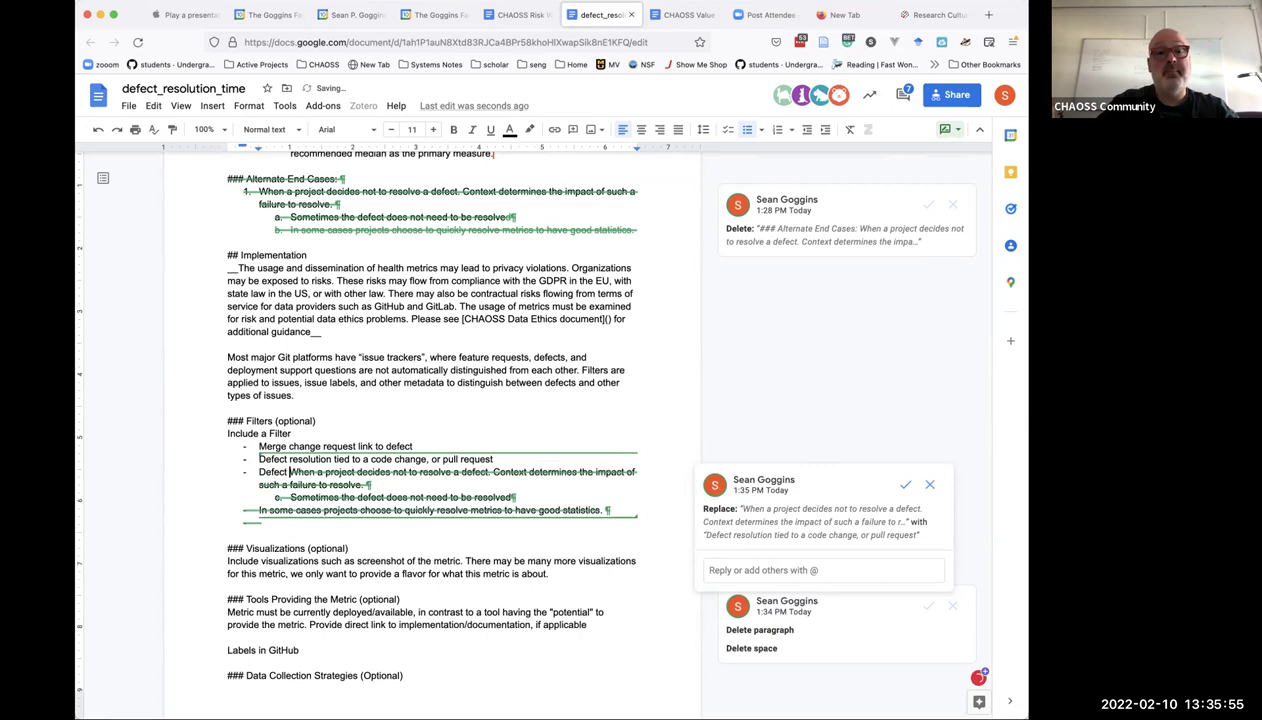
key(BackSpace)
text(solved)
key(BackSpace)
key(BackSpace)
key(BackSpace)
key(BackSpace)
key(BackSpace)
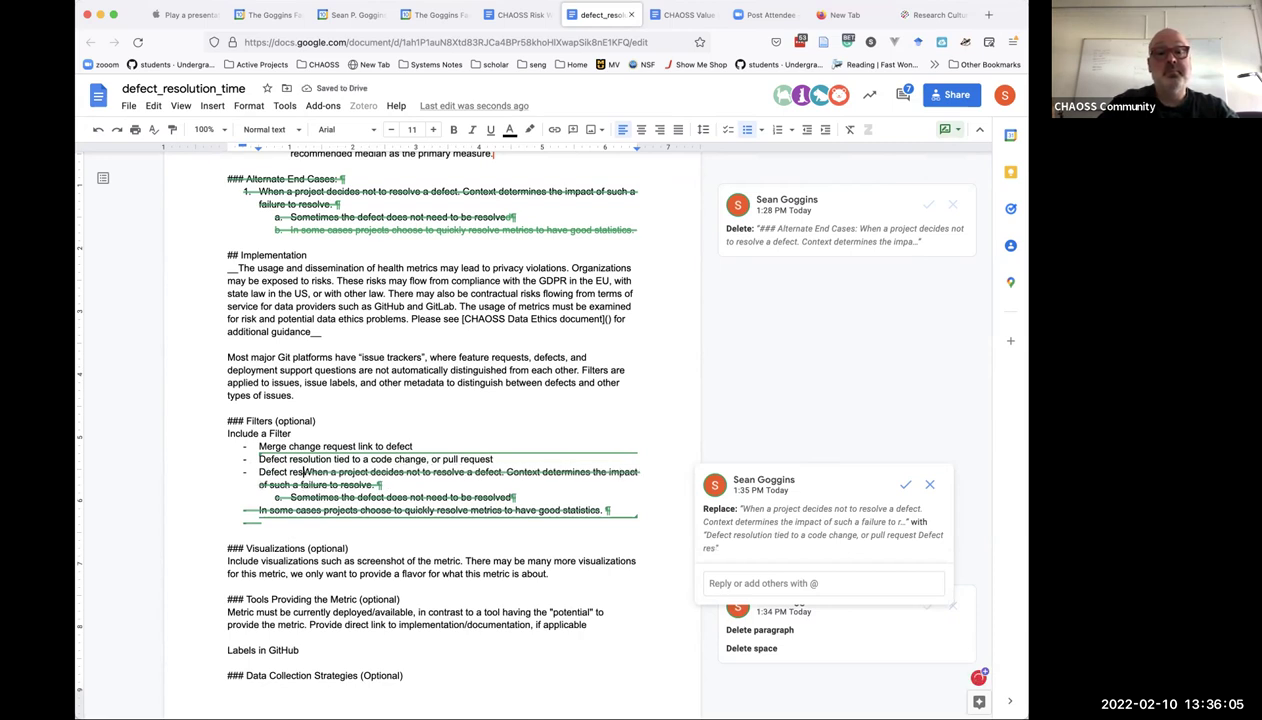
text(olution sp)
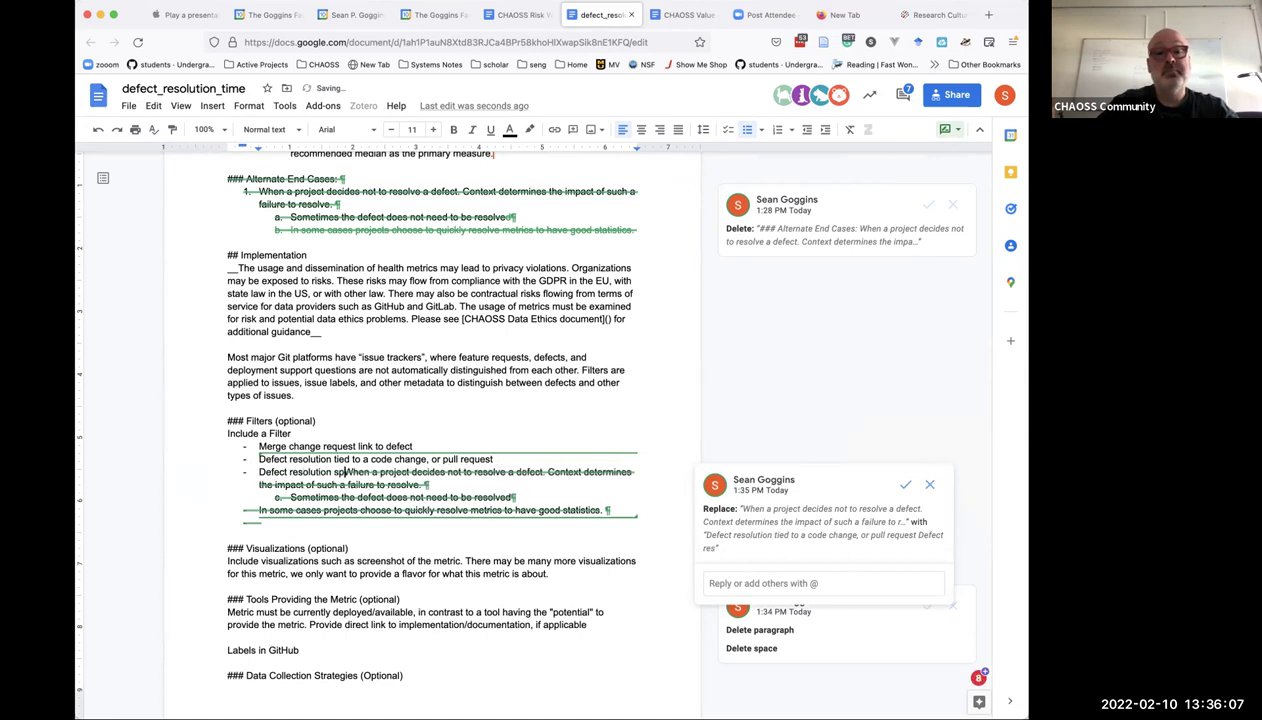
text(eed thre)
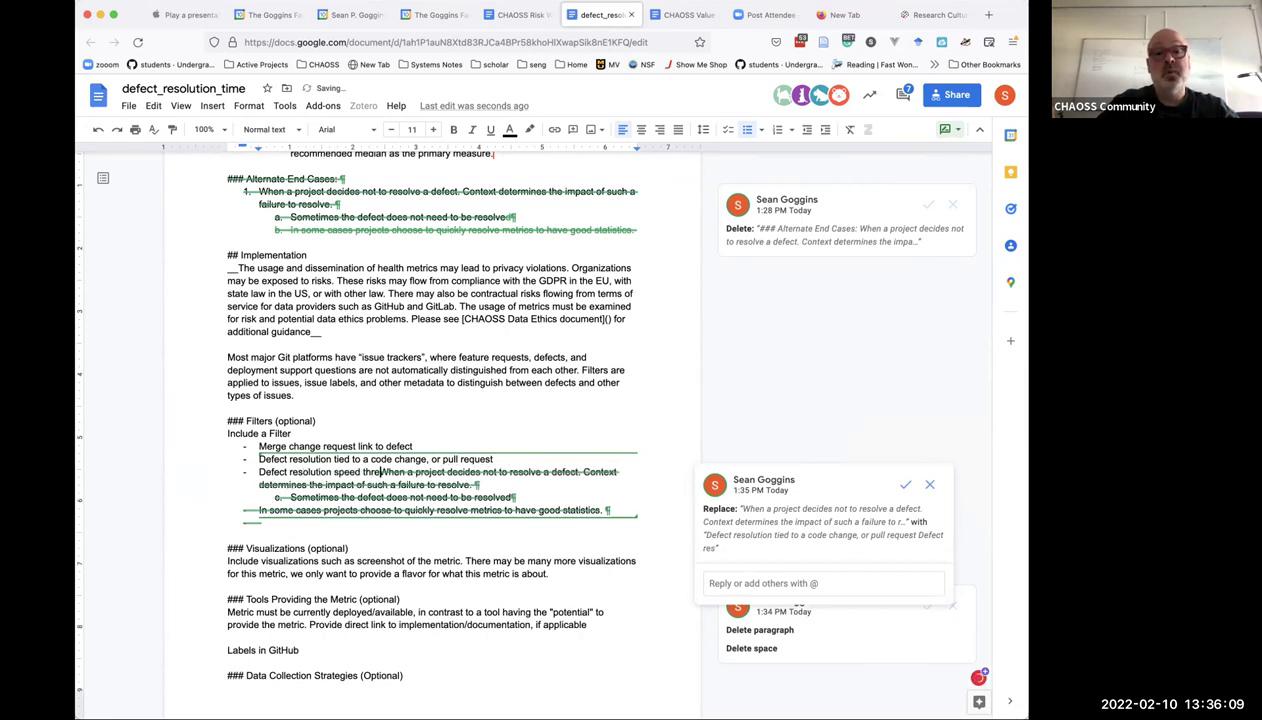
text(sholds )
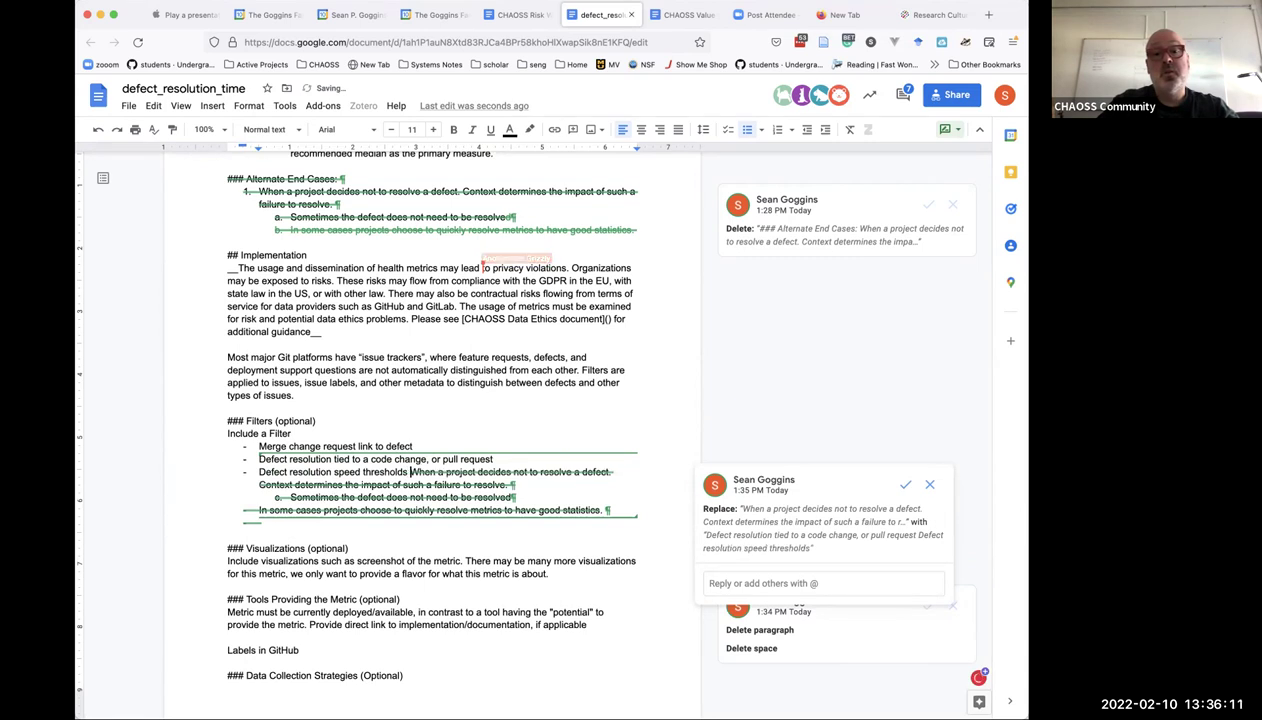
text(for identi)
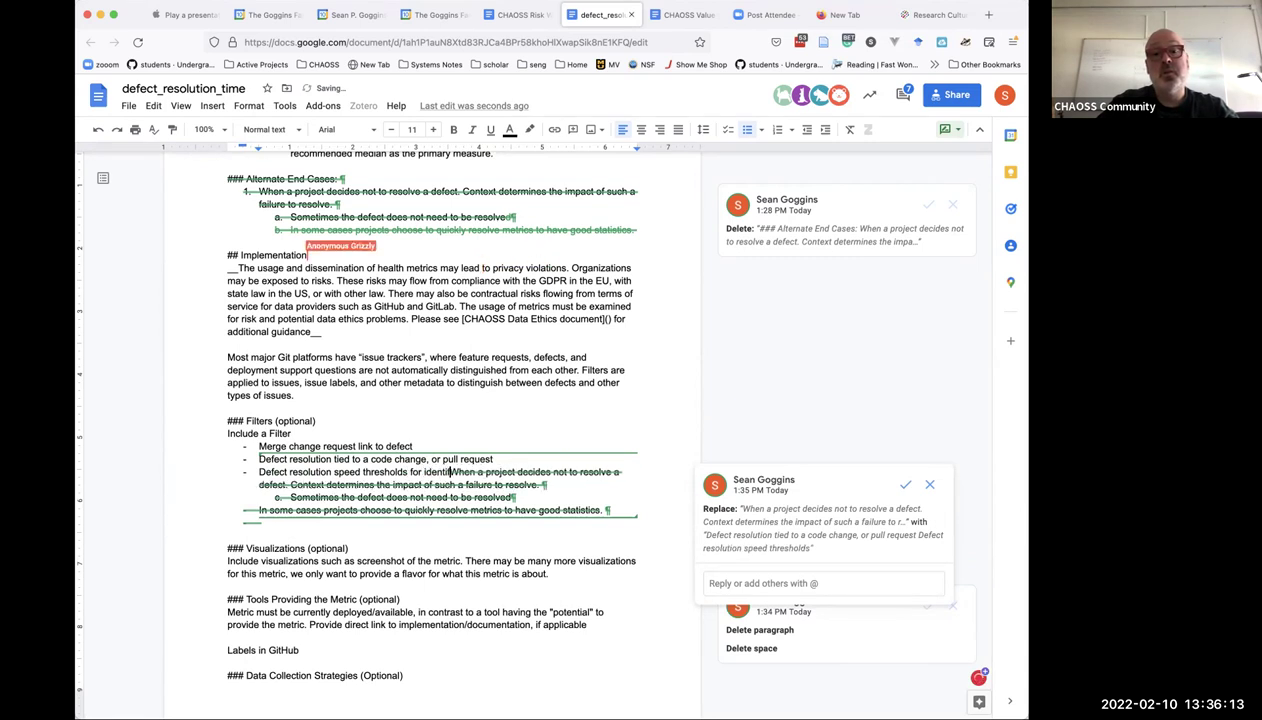
text(fying )
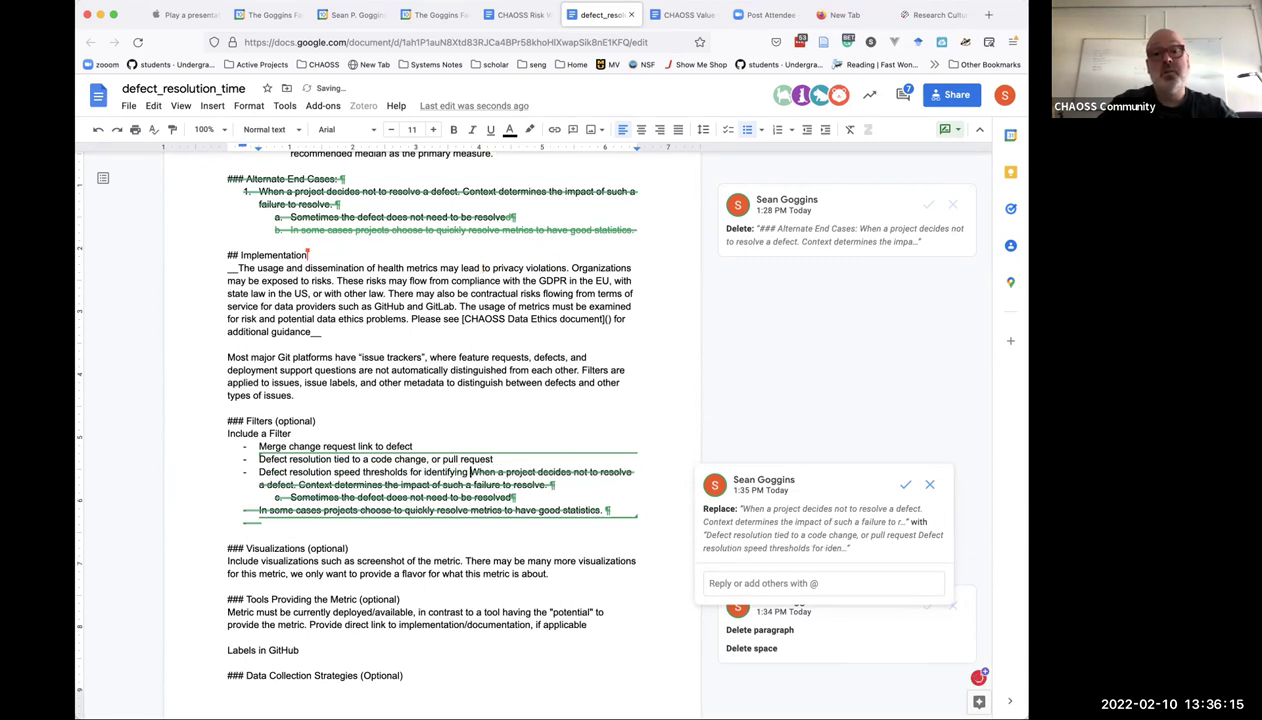
text(when a projec)
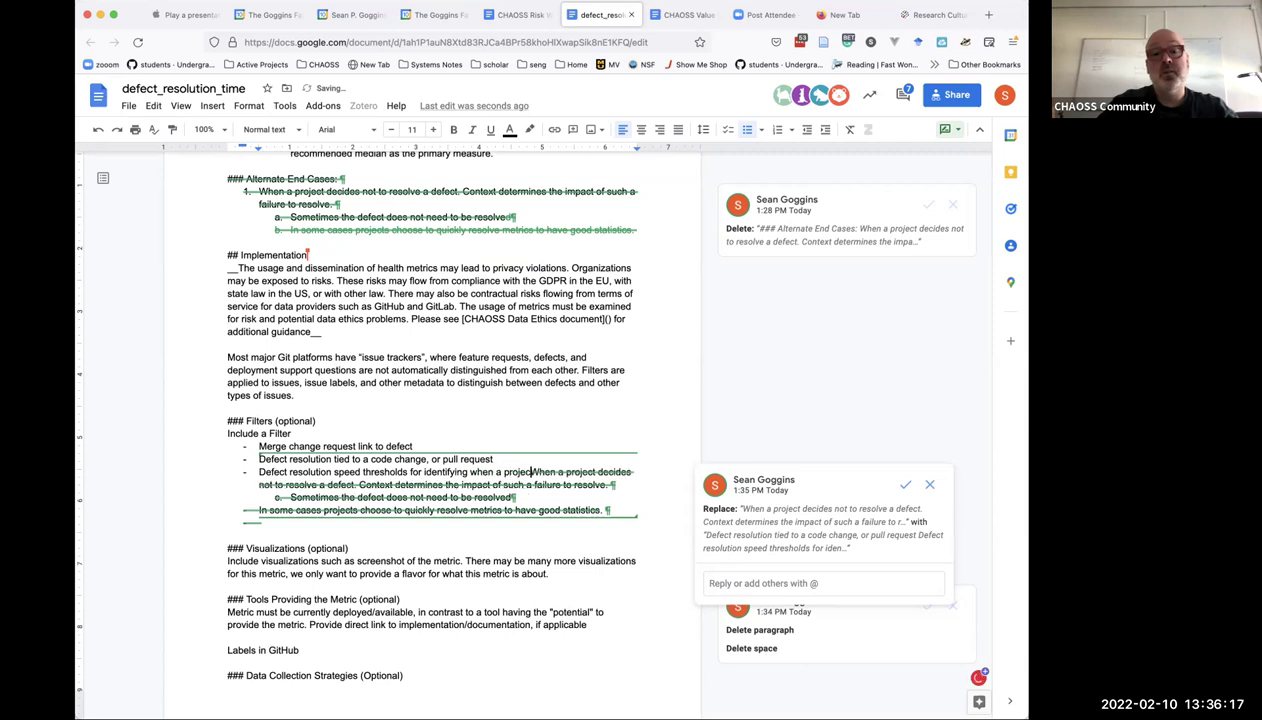
text(t closes al)
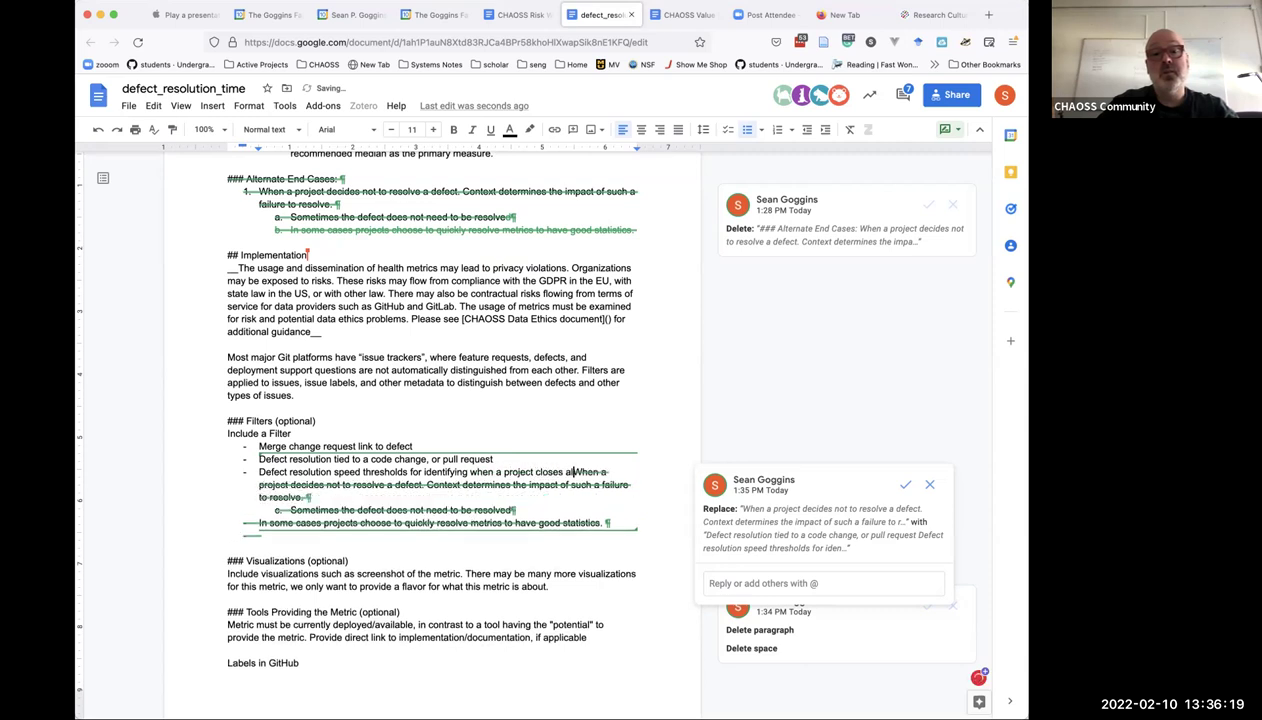
text(l defects qu)
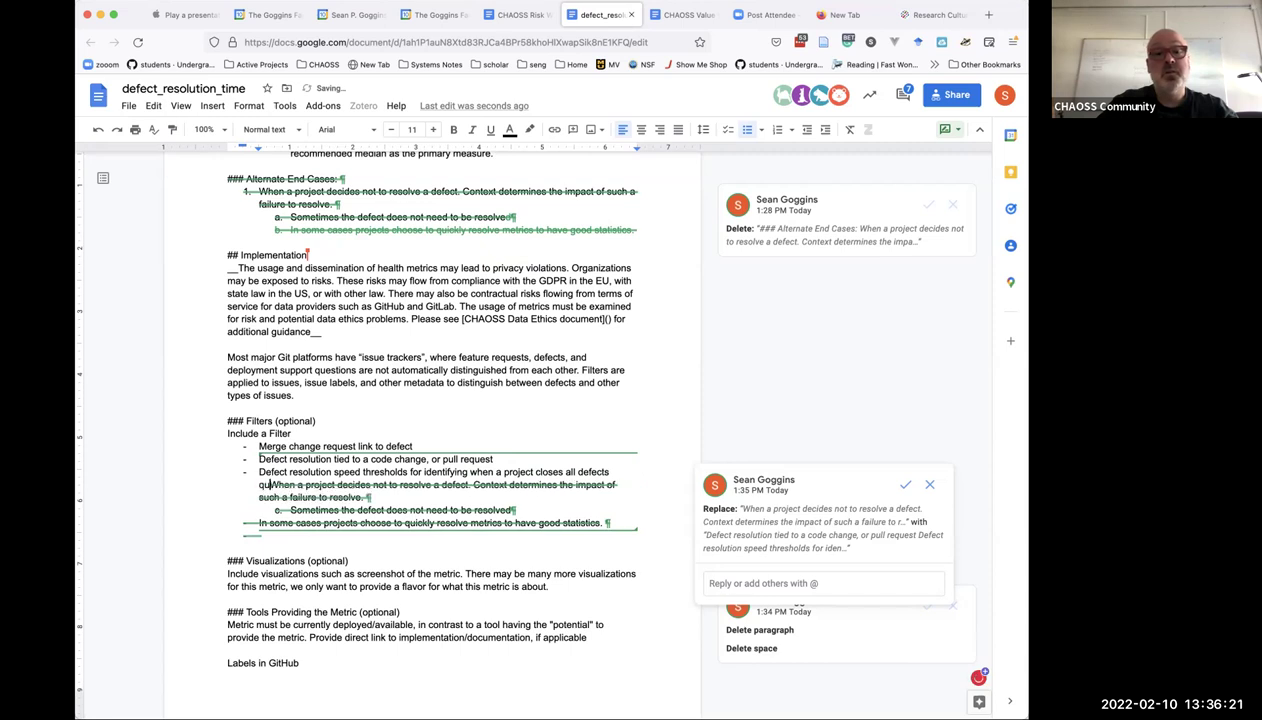
text(ickly )
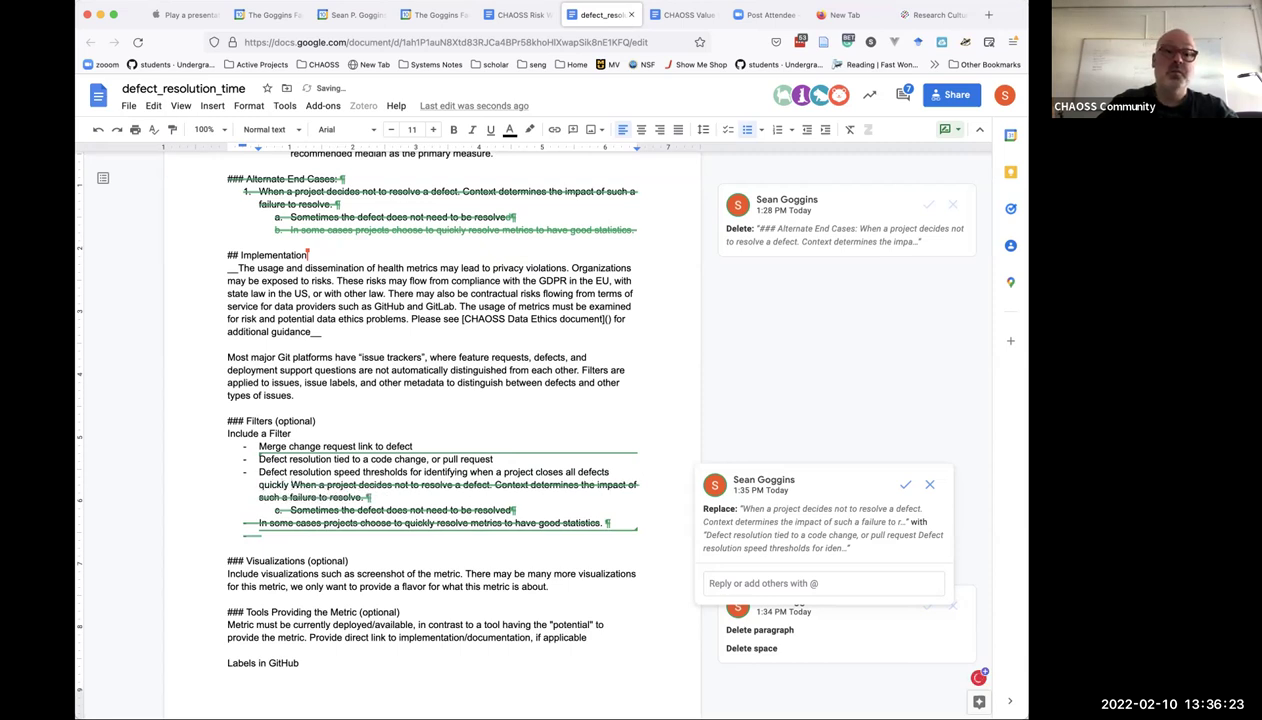
text(to )
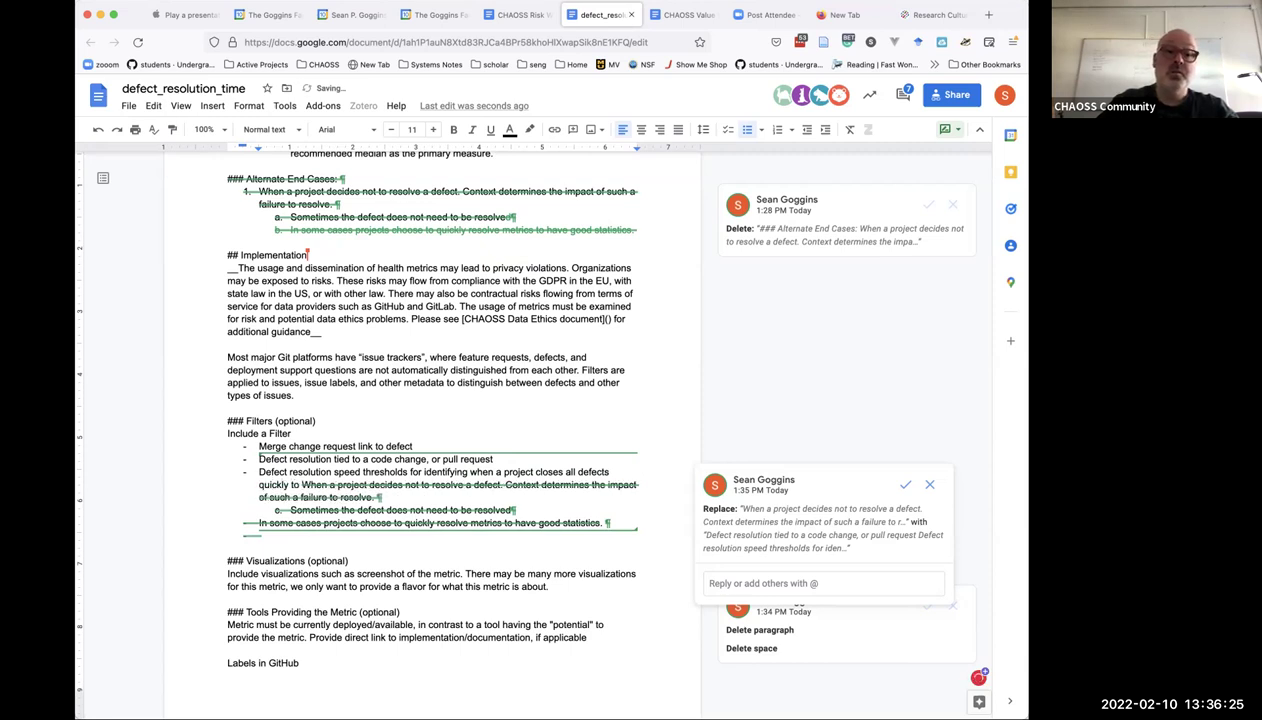
text(have a good )
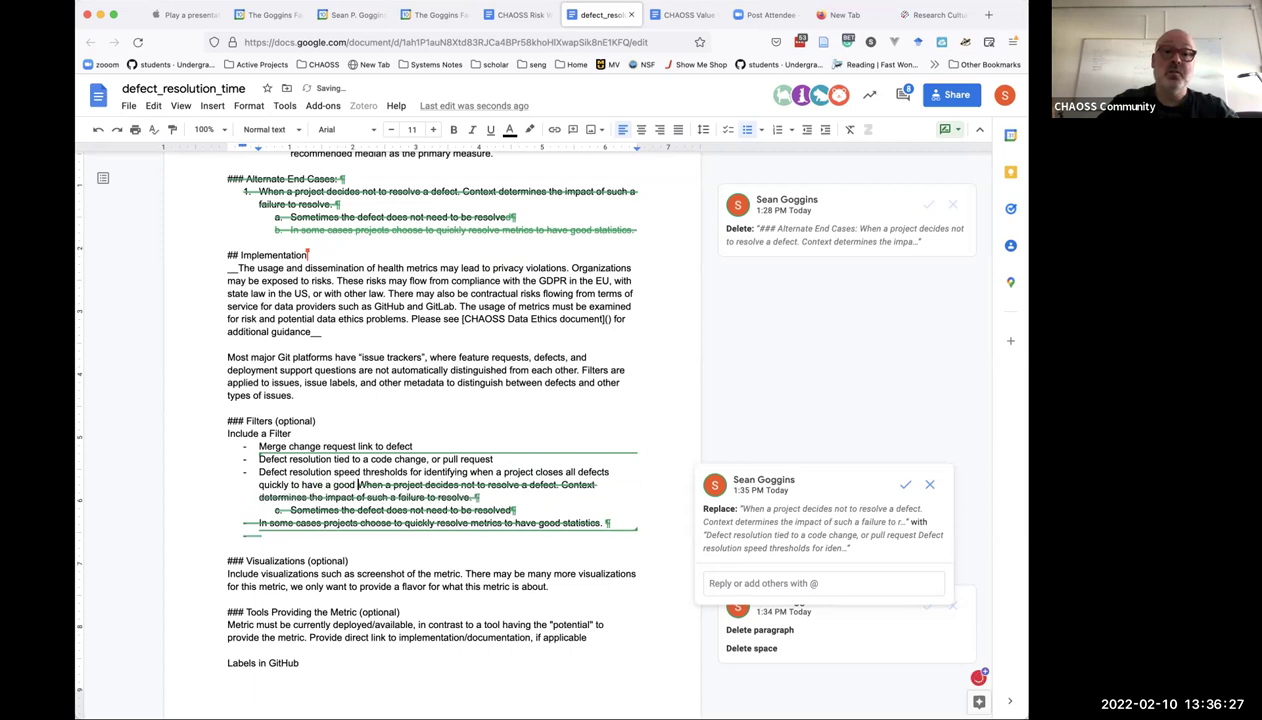
text(score on this met)
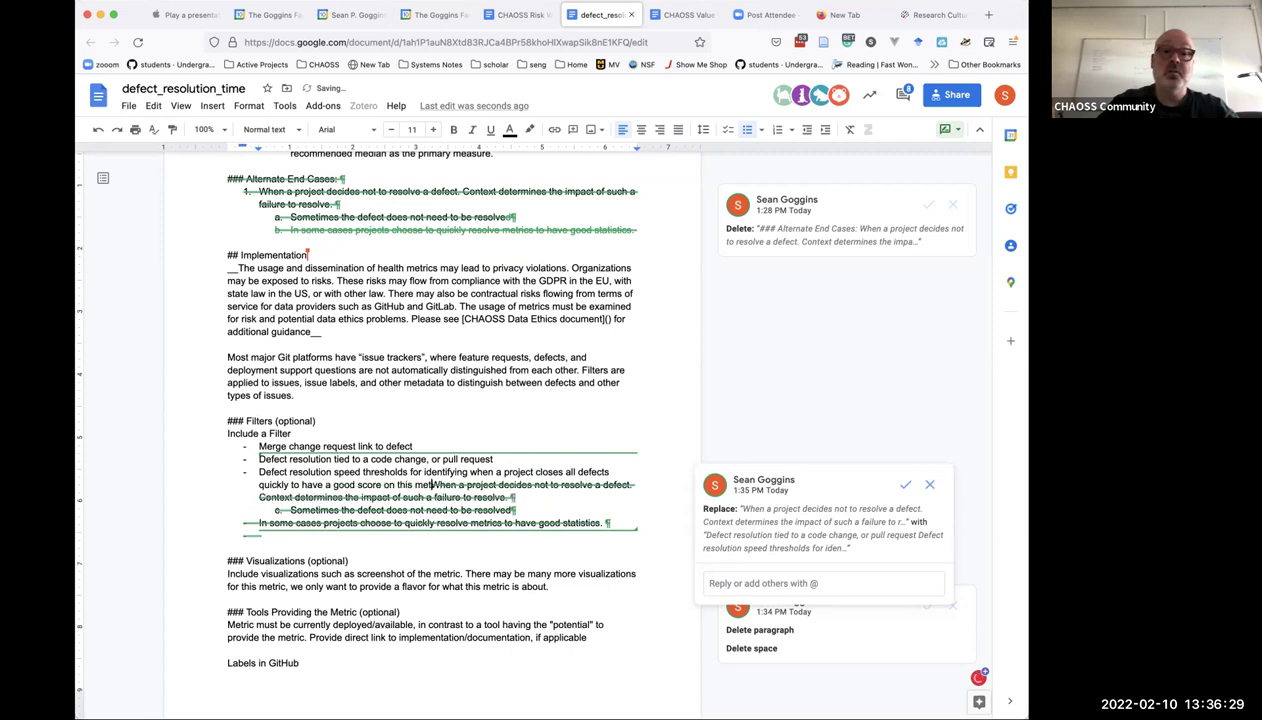
text(rics)
click(299, 484)
key(Return)
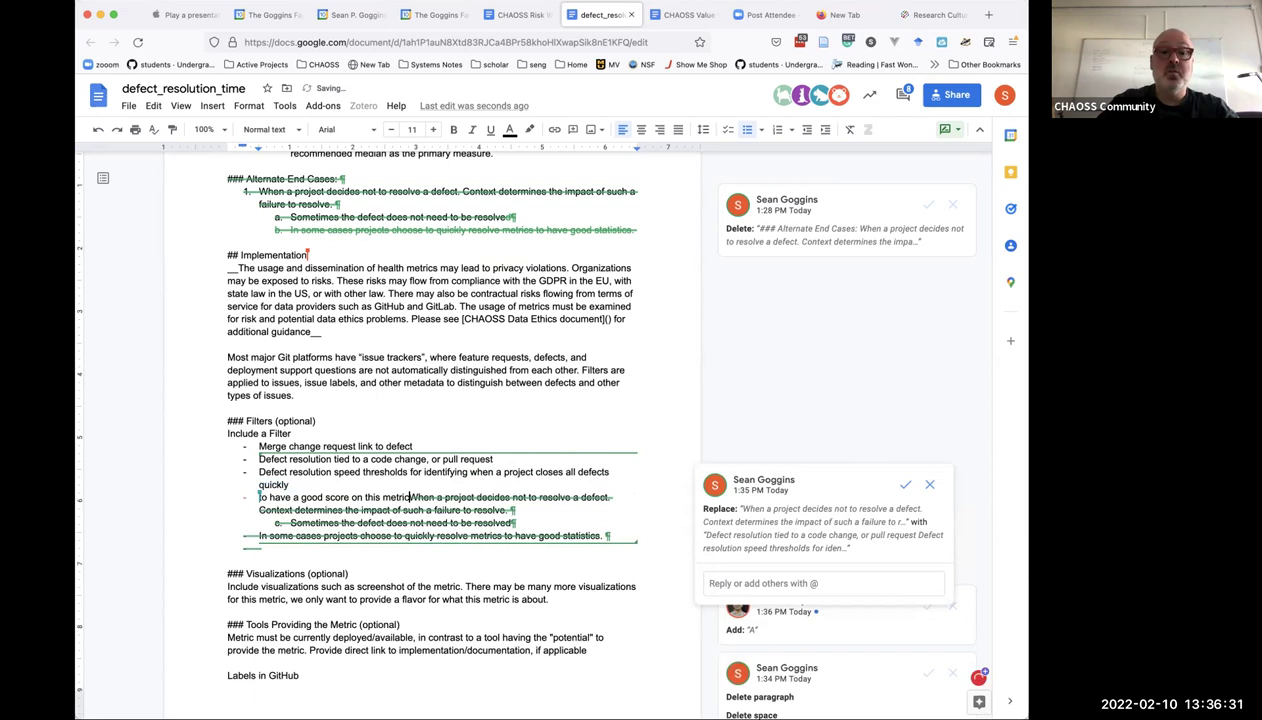
text(.)
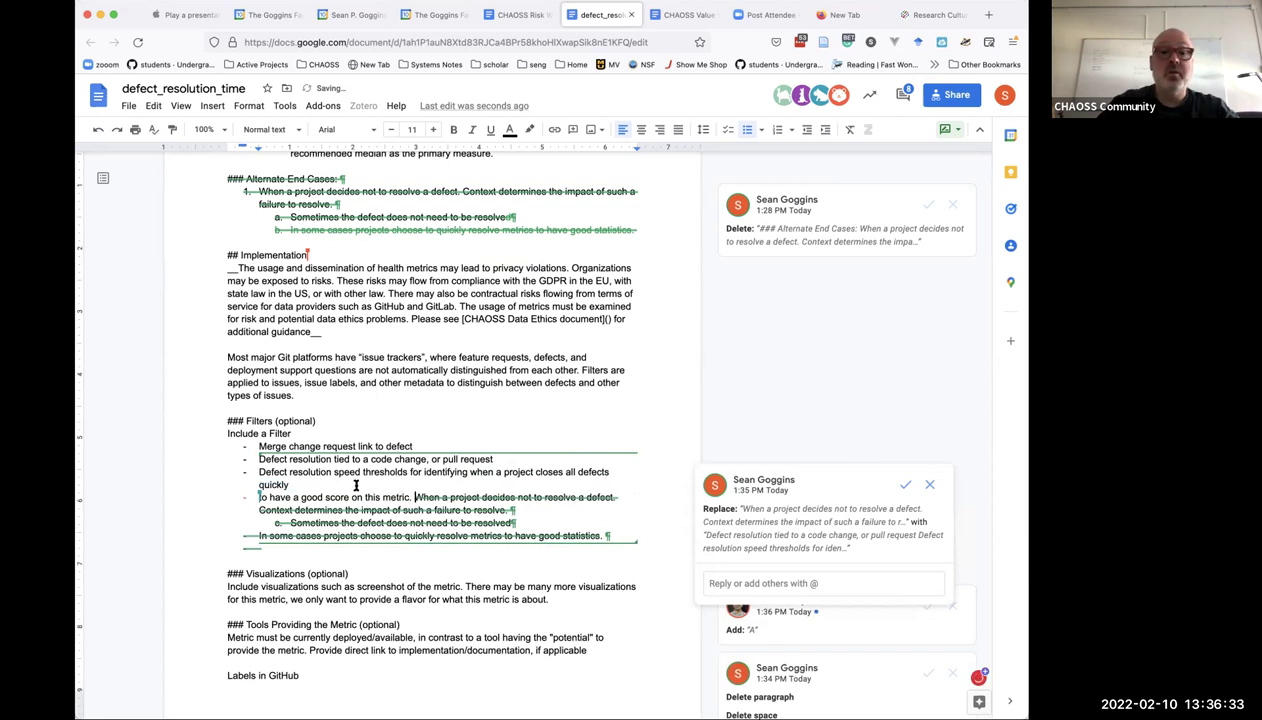
click(260, 497)
key(BackSpace)
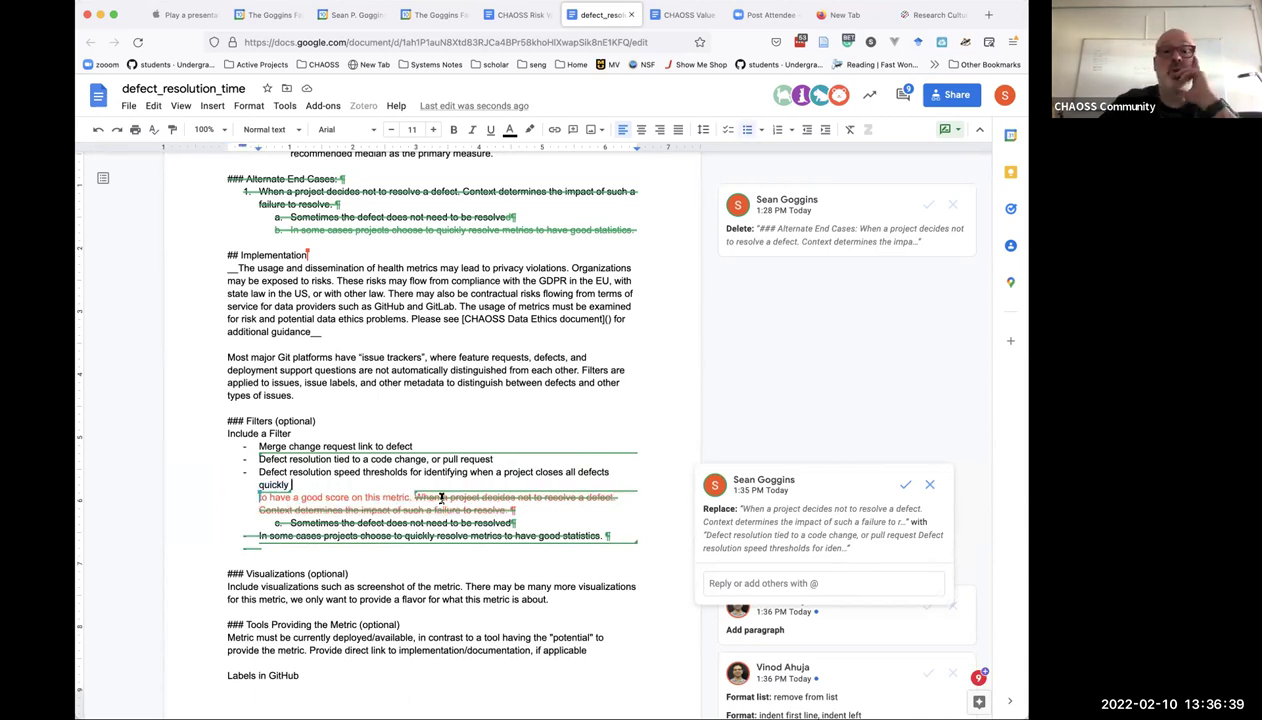
Scroll up to the document title and back down to the Implementation and Filters sections.
scroll(441, 497, down, 3)
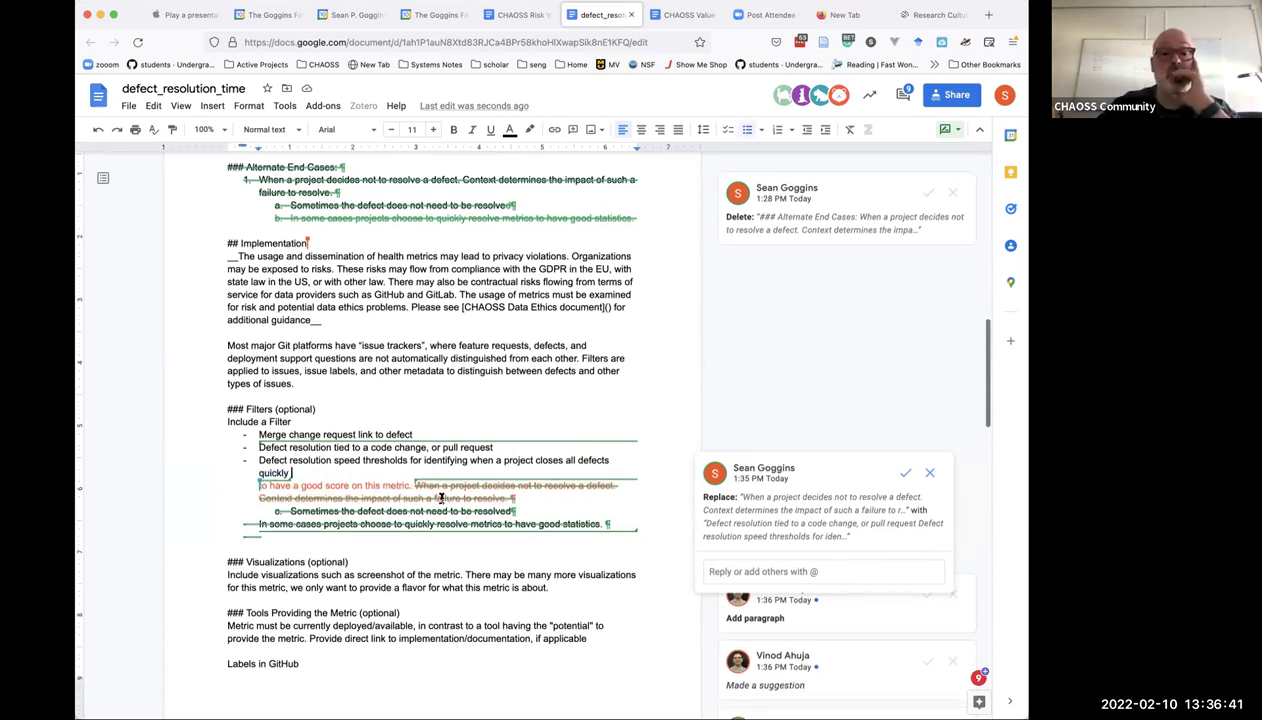
scroll(441, 497, down, 3)
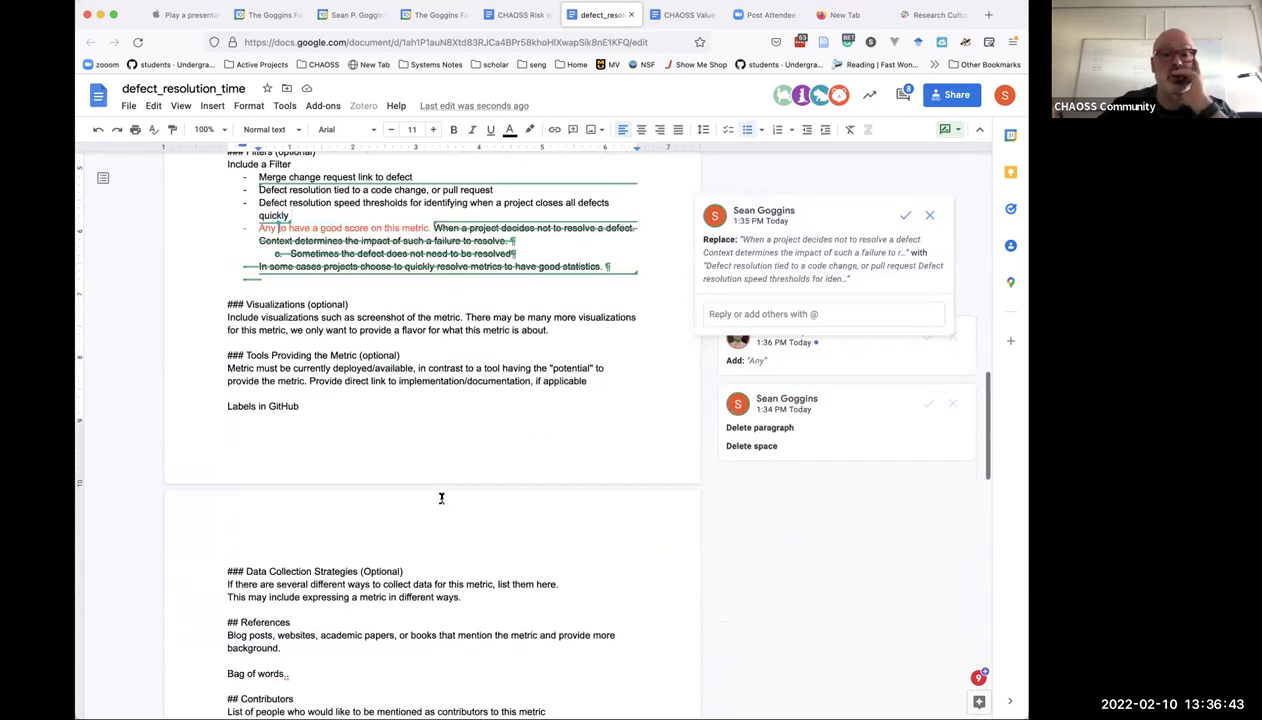
scroll(441, 497, down, 1)
scroll(441, 497, down, 1)
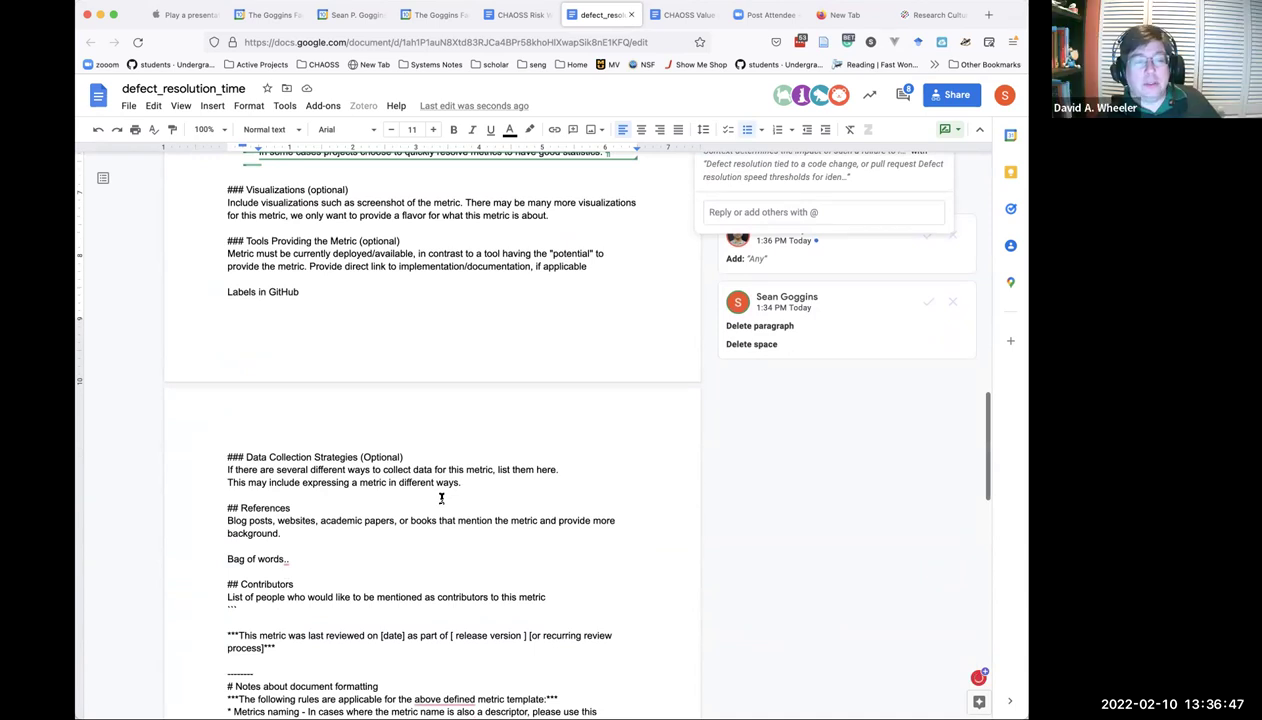
scroll(441, 497, down, 2)
scroll(441, 497, up, 7)
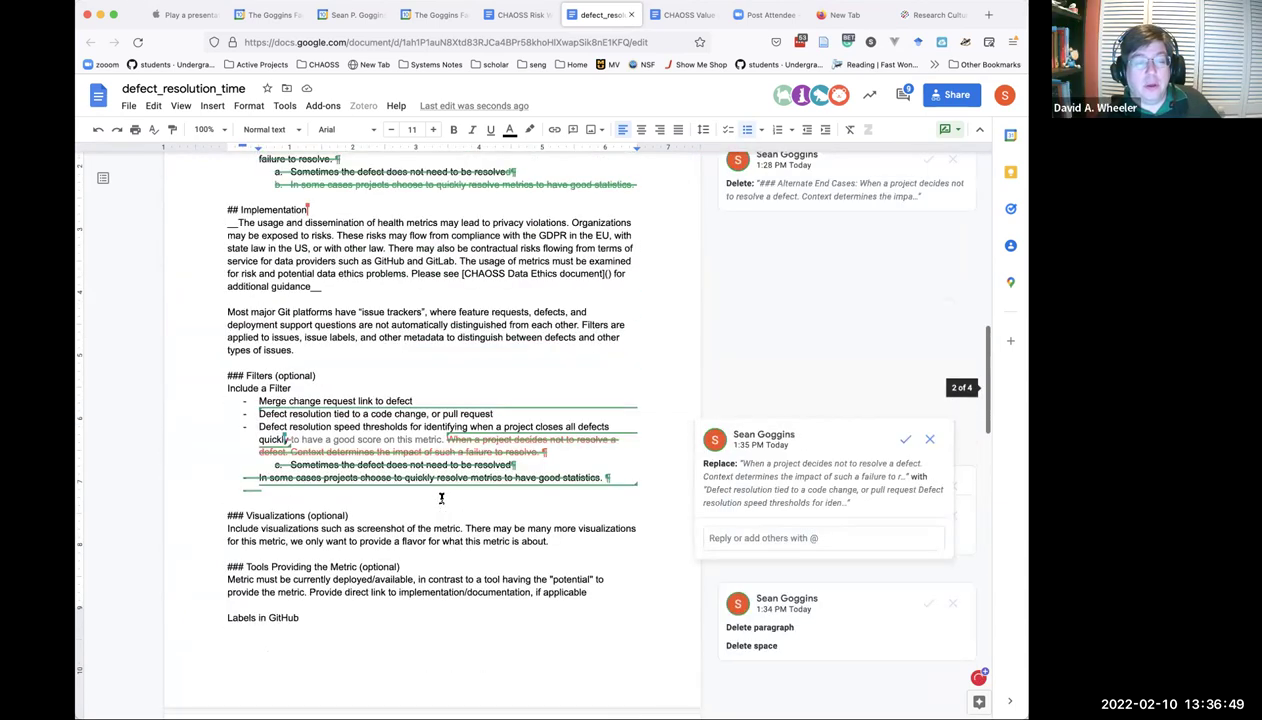
scroll(441, 497, up, 20)
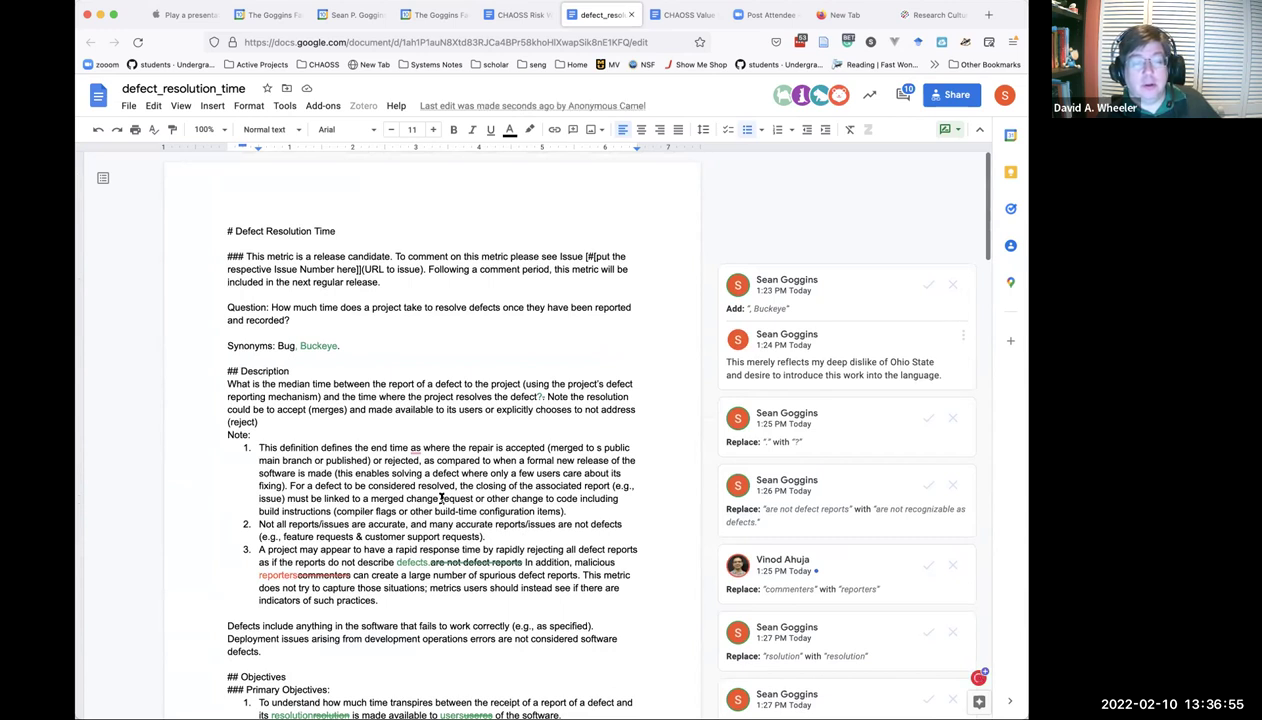
scroll(441, 497, down, 10)
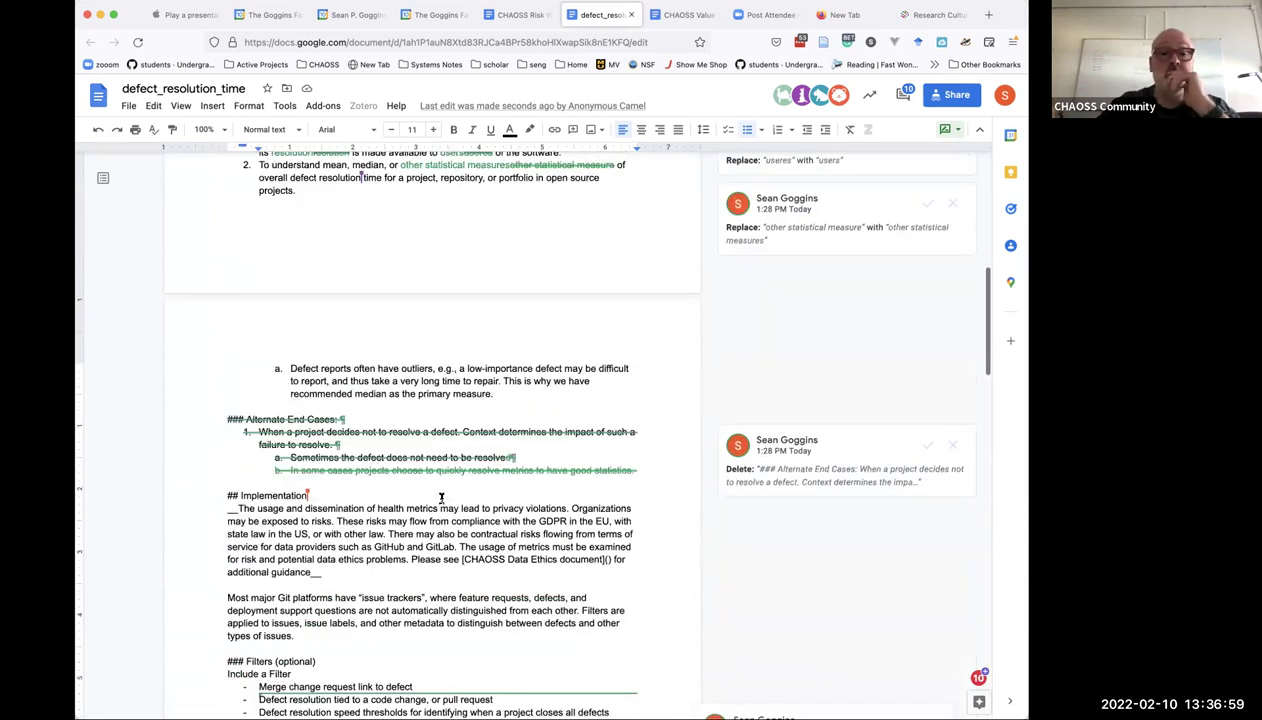
scroll(441, 497, down, 1)
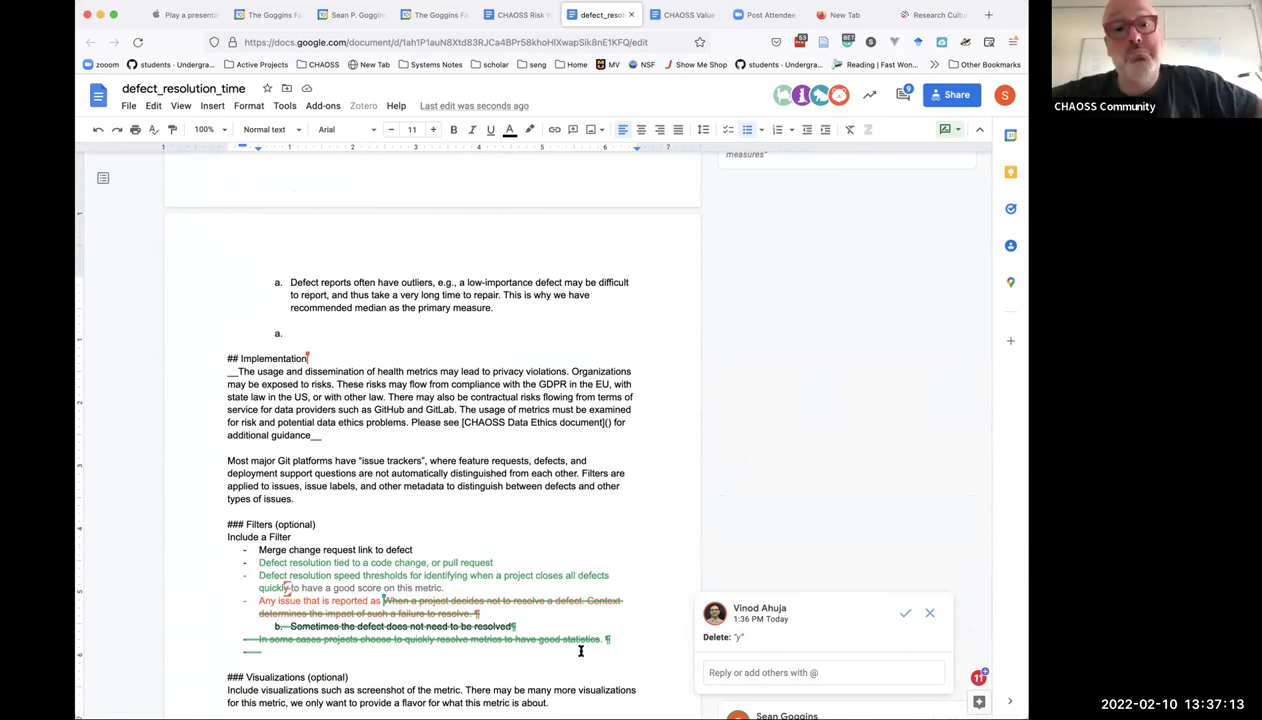
Delete a word in the Filters line and accept changing 'commenters' to 'reporters'.
key(alt+BackSpace)
key(alt+BackSpace)
key(alt+BackSpace)
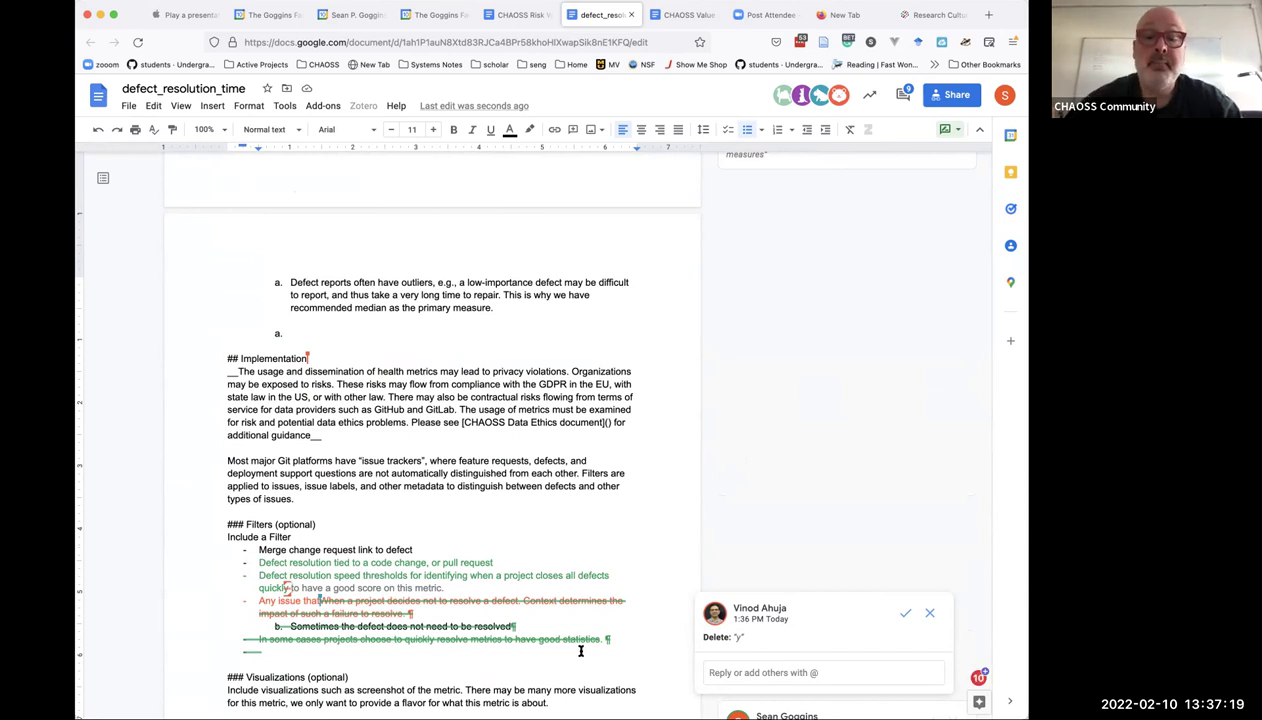
click(580, 651)
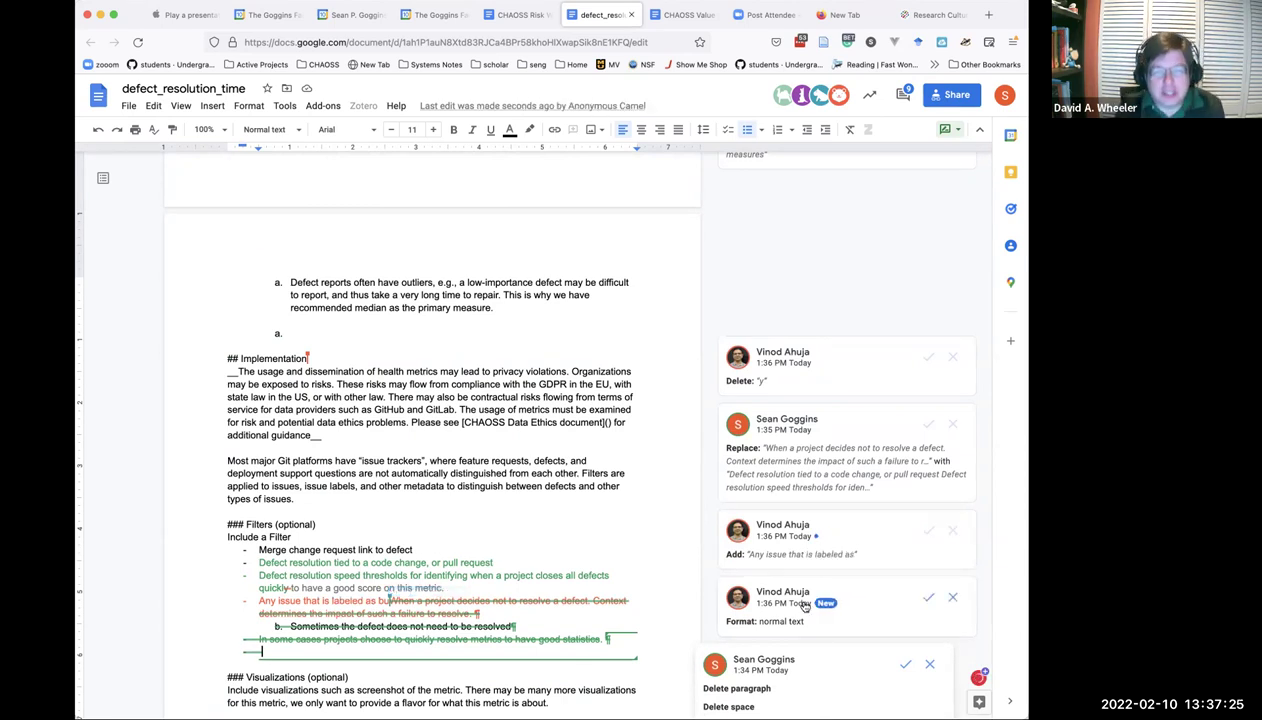
scroll(716, 495, up, 10)
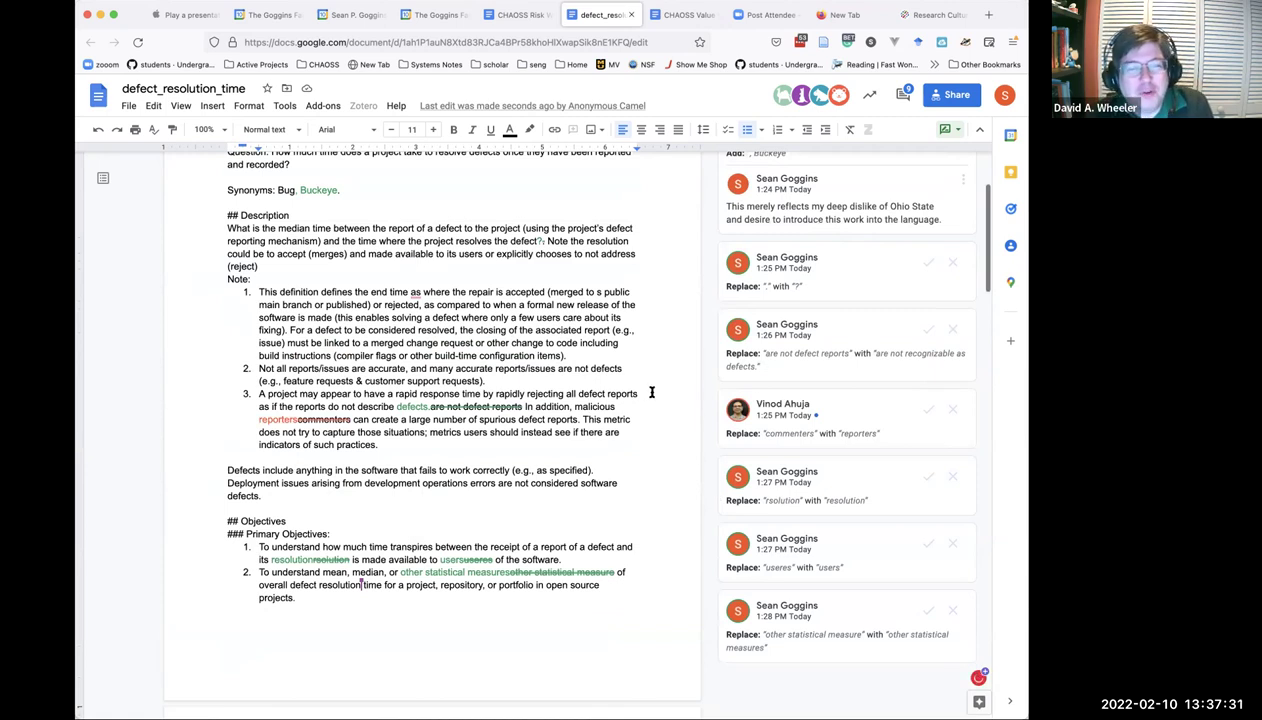
click(927, 412)
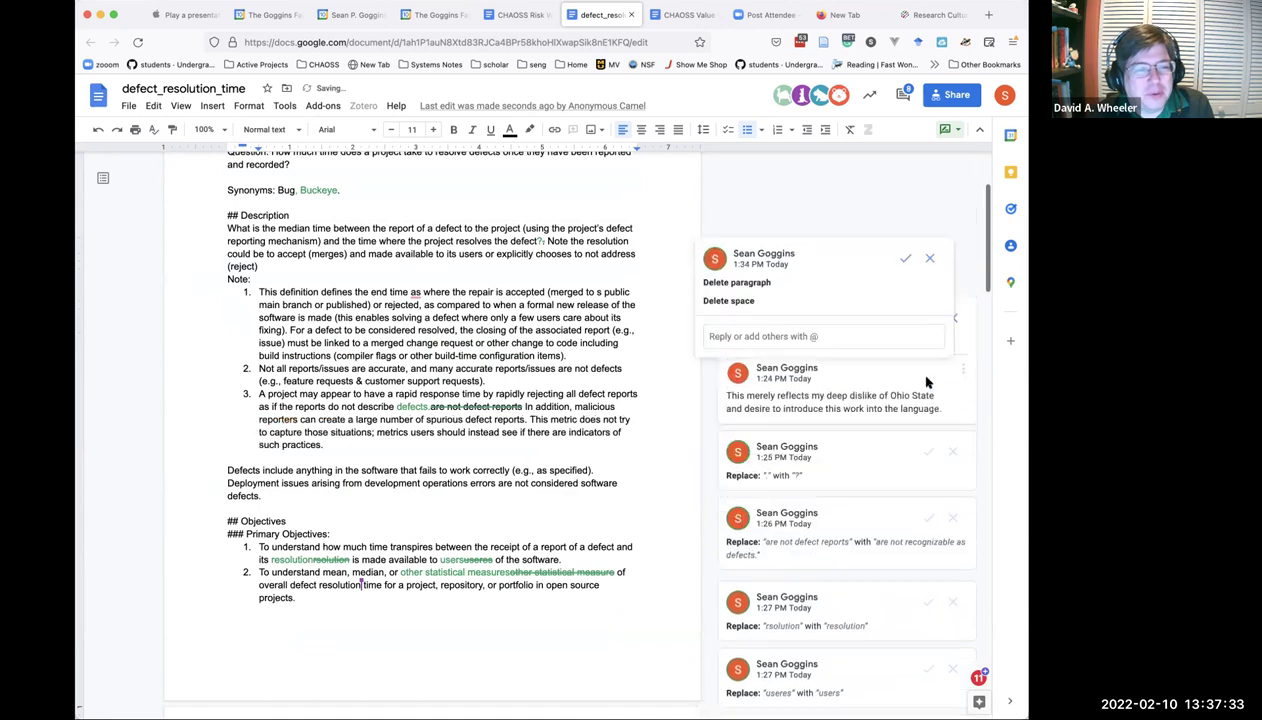
Accept the remaining Filters suggestions, ending with 'Any issue that is labeled as defect'.
scroll(716, 494, up, 3)
scroll(716, 494, down, 15)
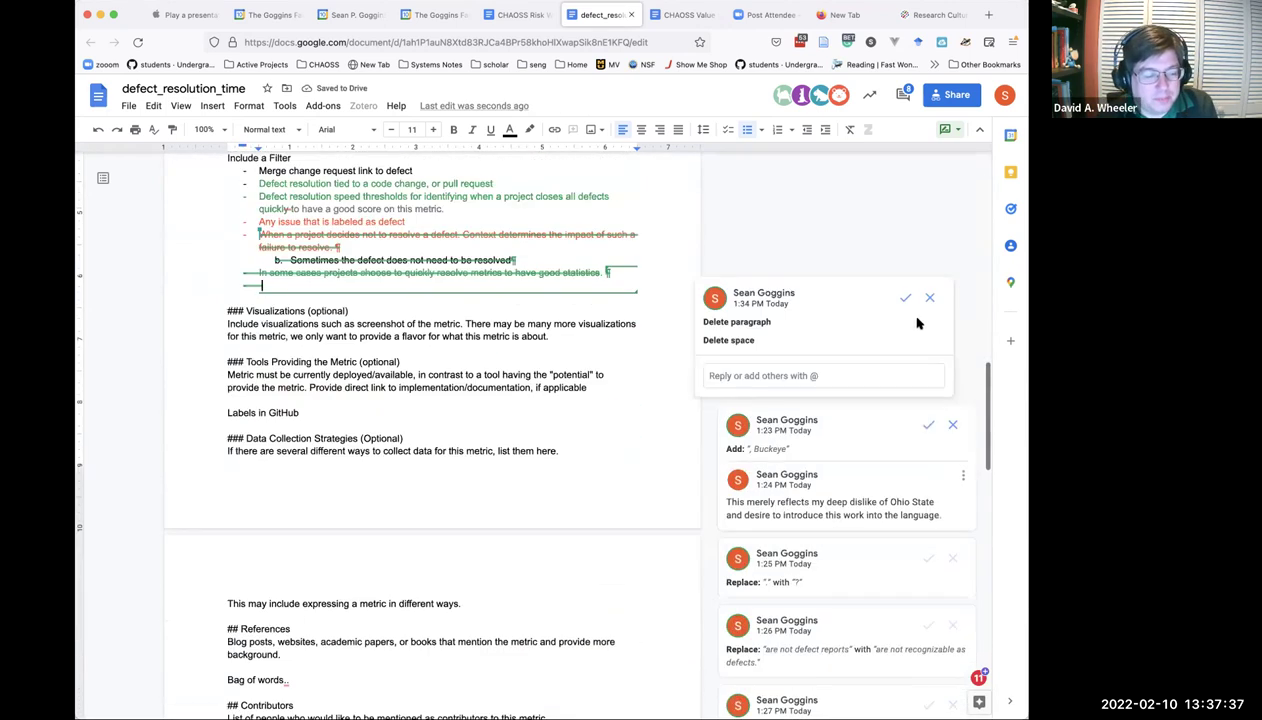
click(905, 298)
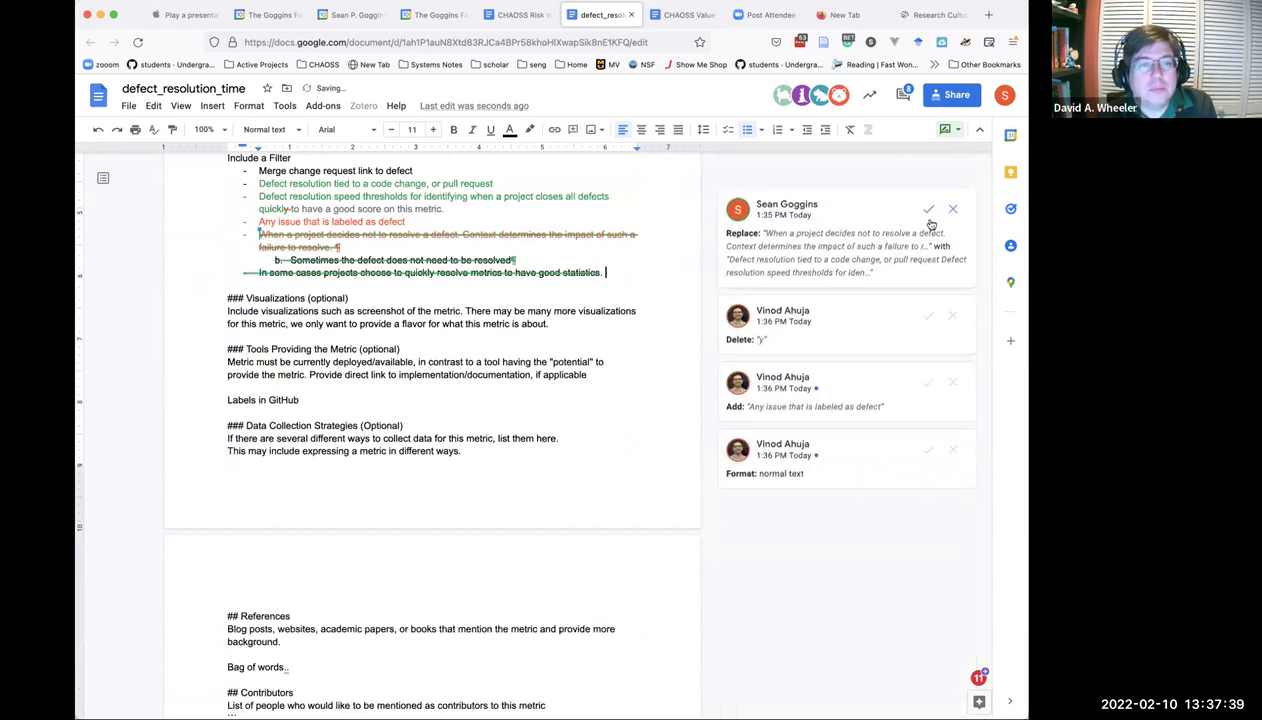
click(928, 209)
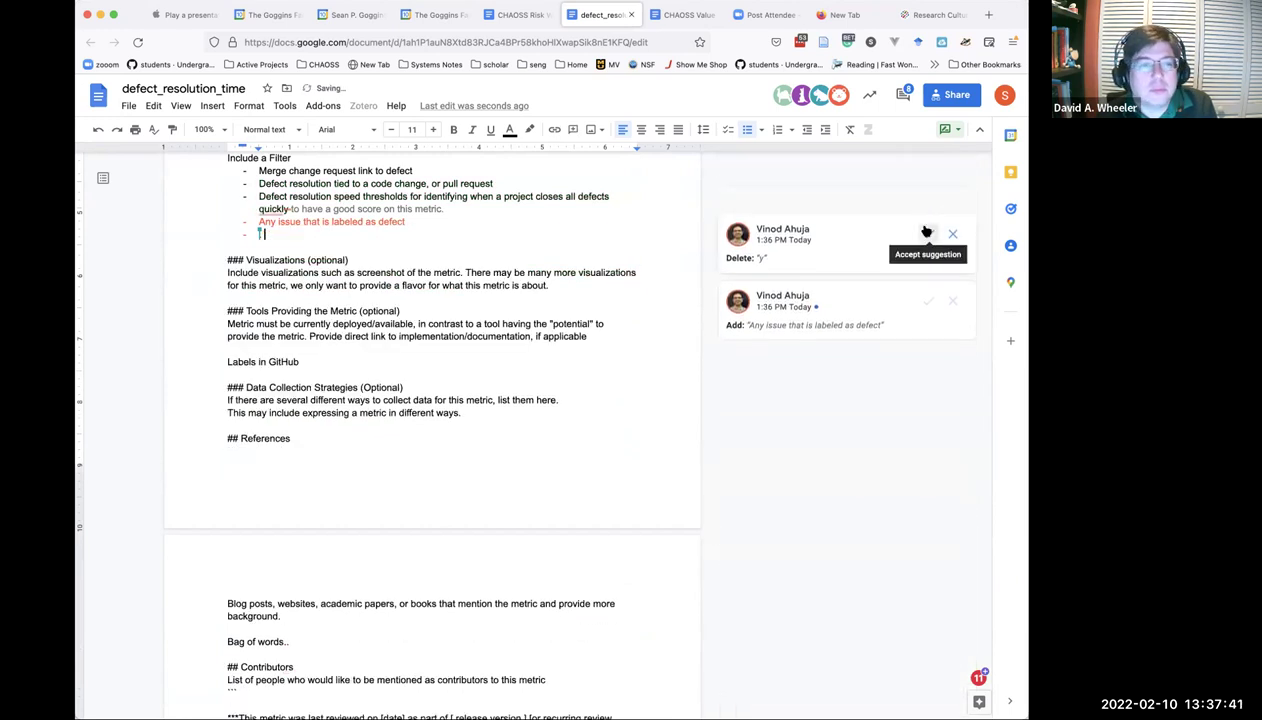
click(925, 232)
click(926, 233)
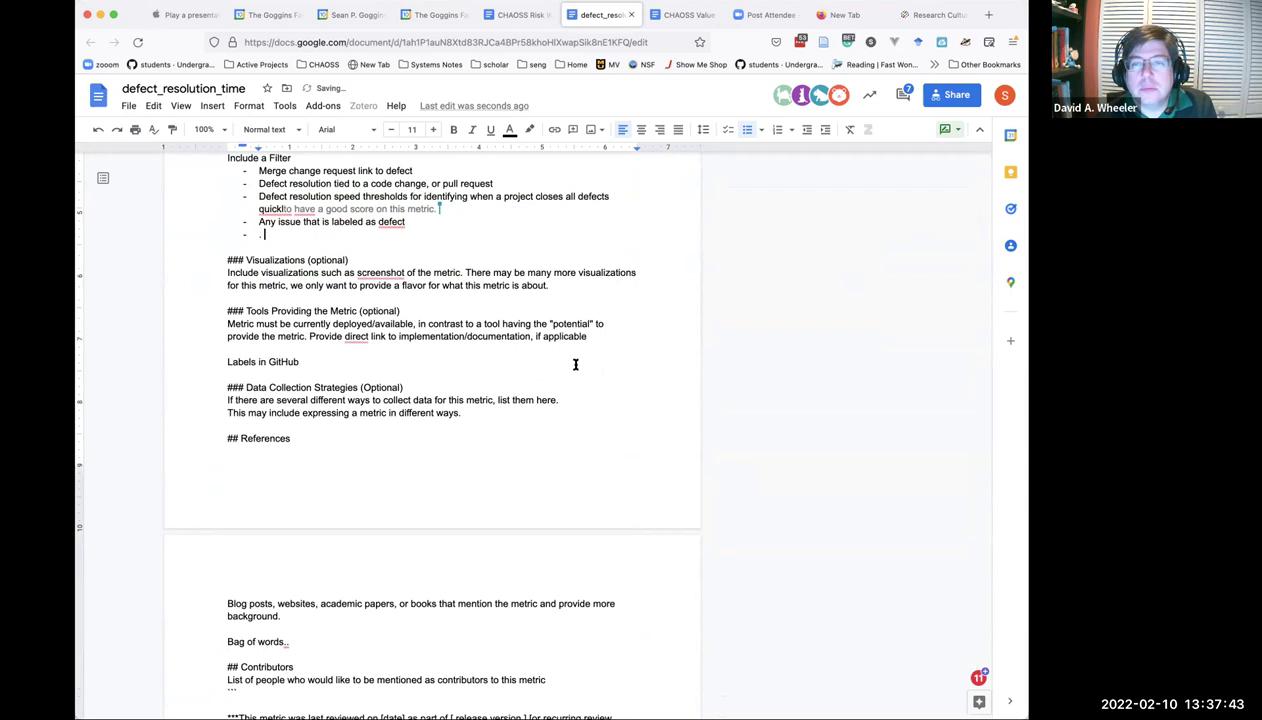
Apply grammar fixes inserting 'to' before 'have' and correcting 'quickto' to 'quickly'.
scroll(575, 364, up, 2)
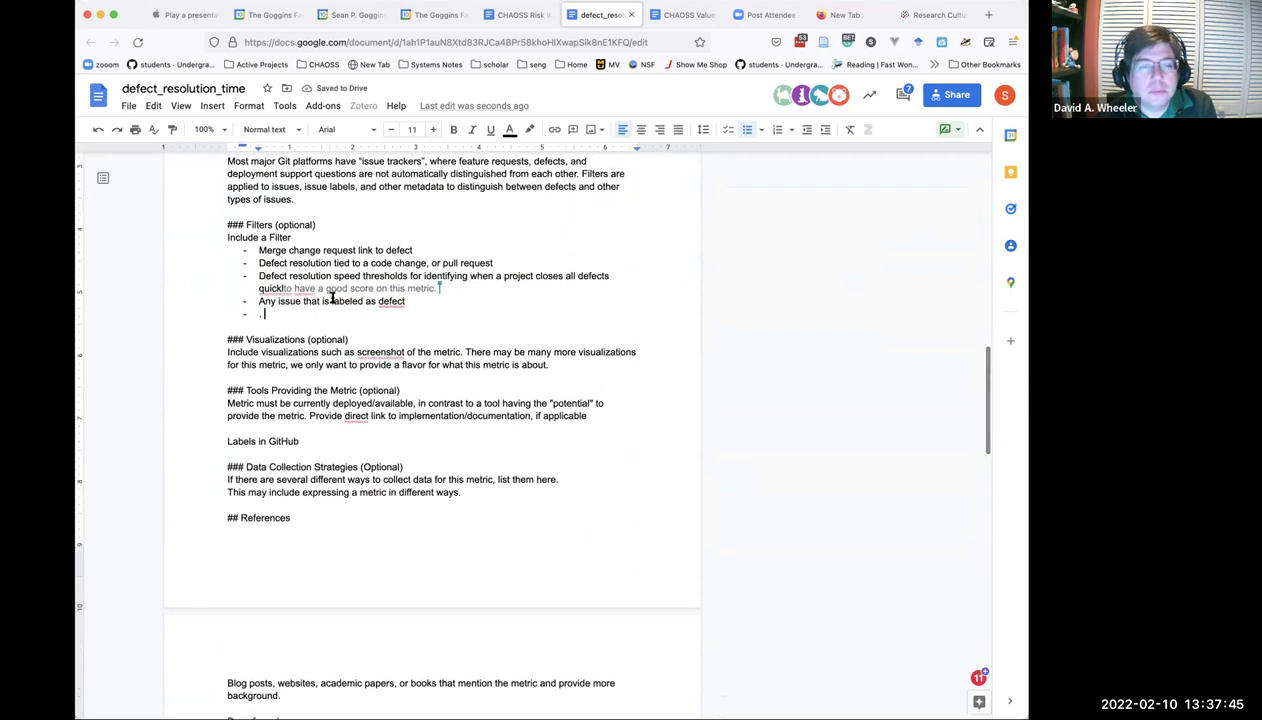
mouse_move(298, 285)
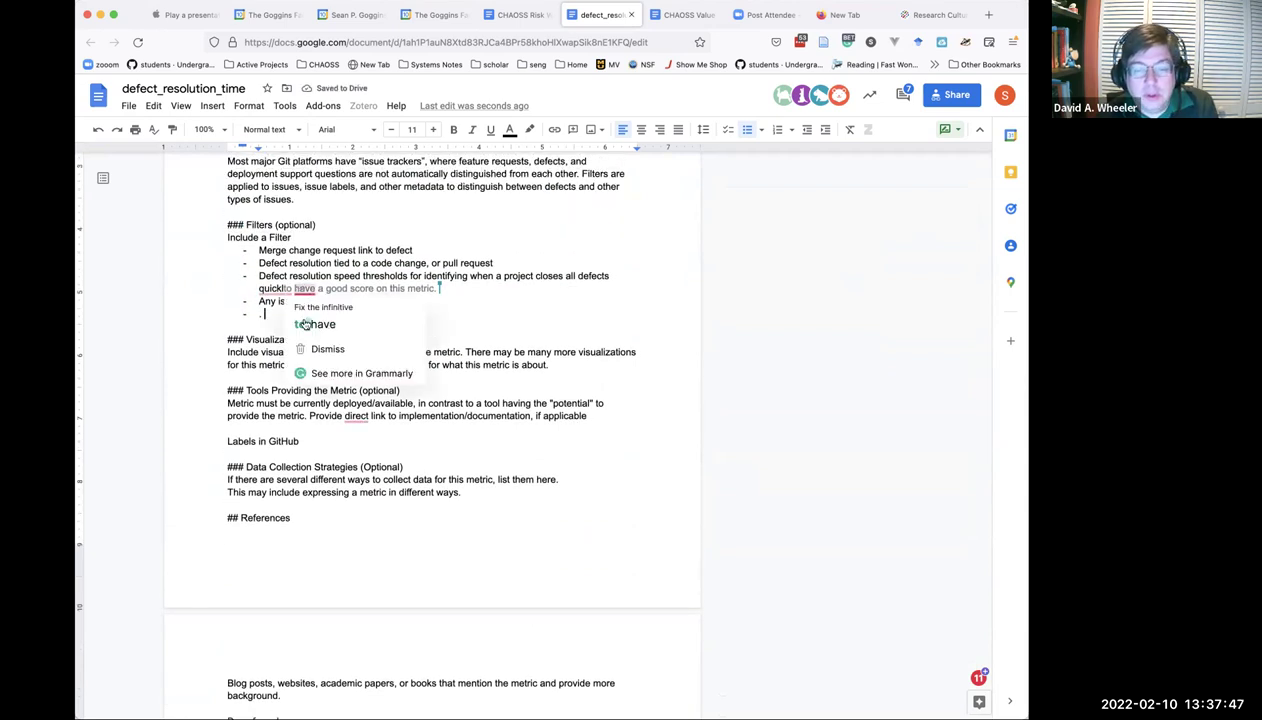
click(304, 326)
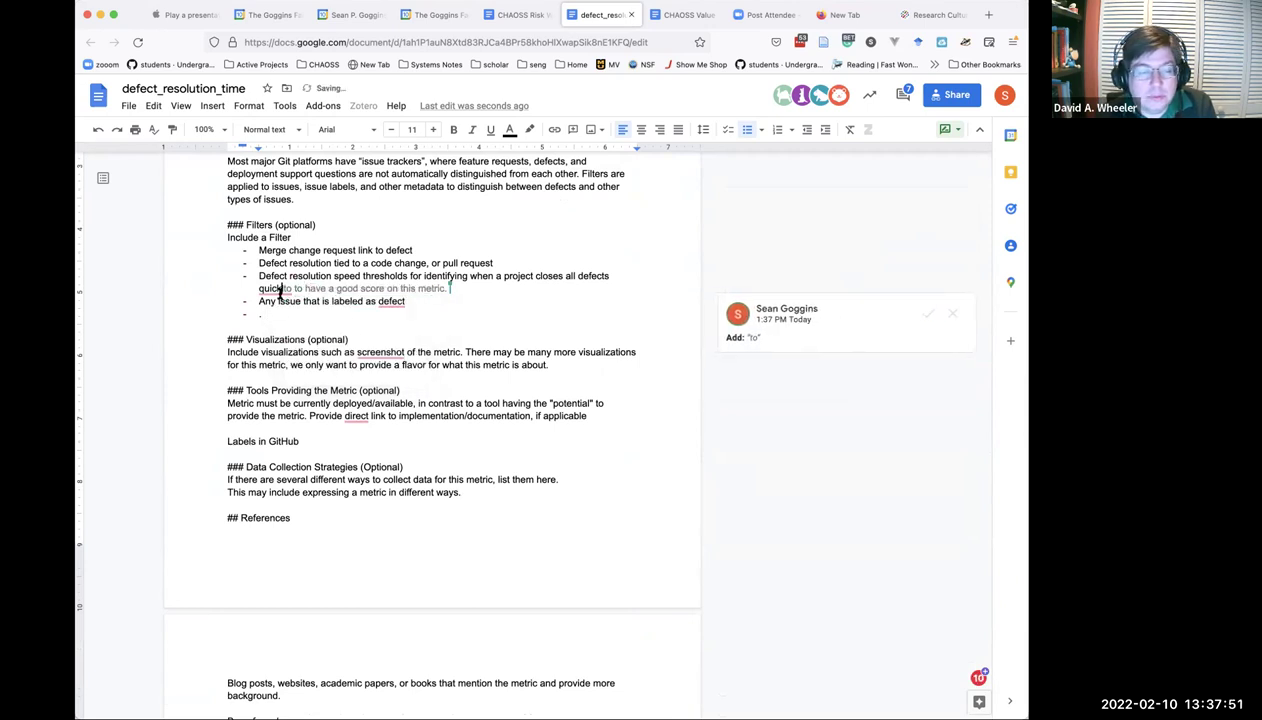
mouse_move(288, 291)
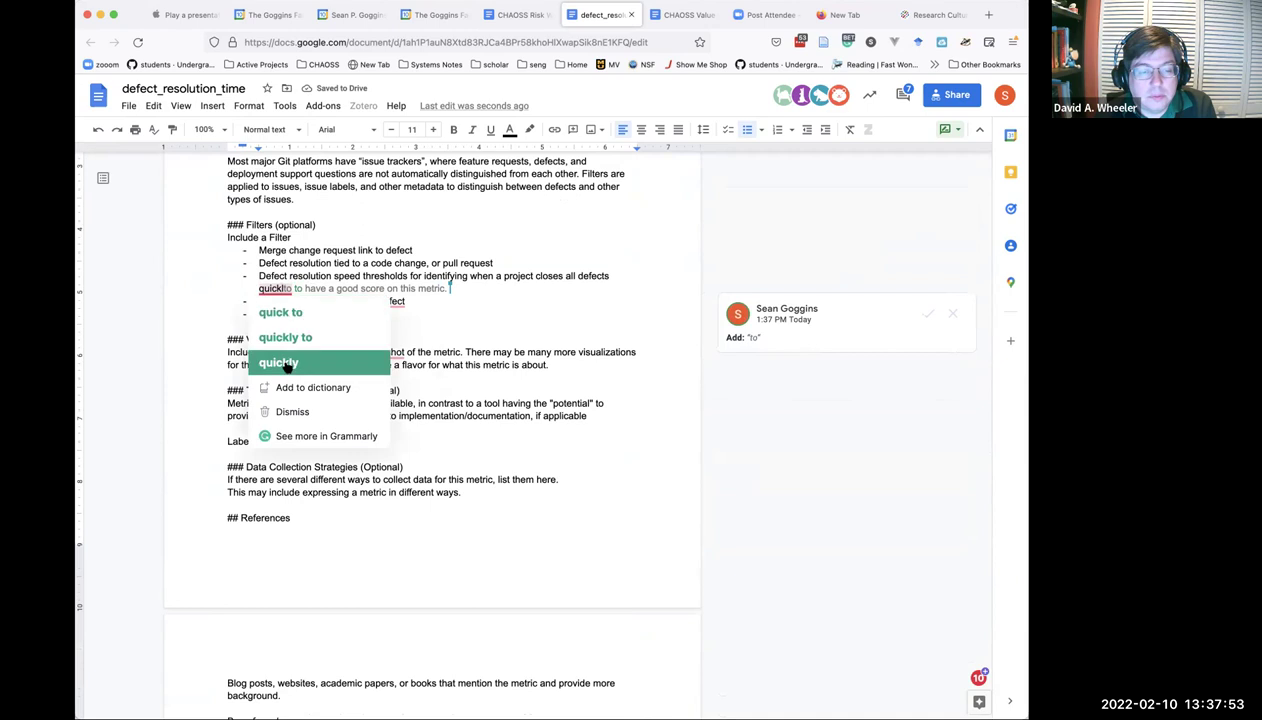
click(285, 358)
mouse_move(282, 290)
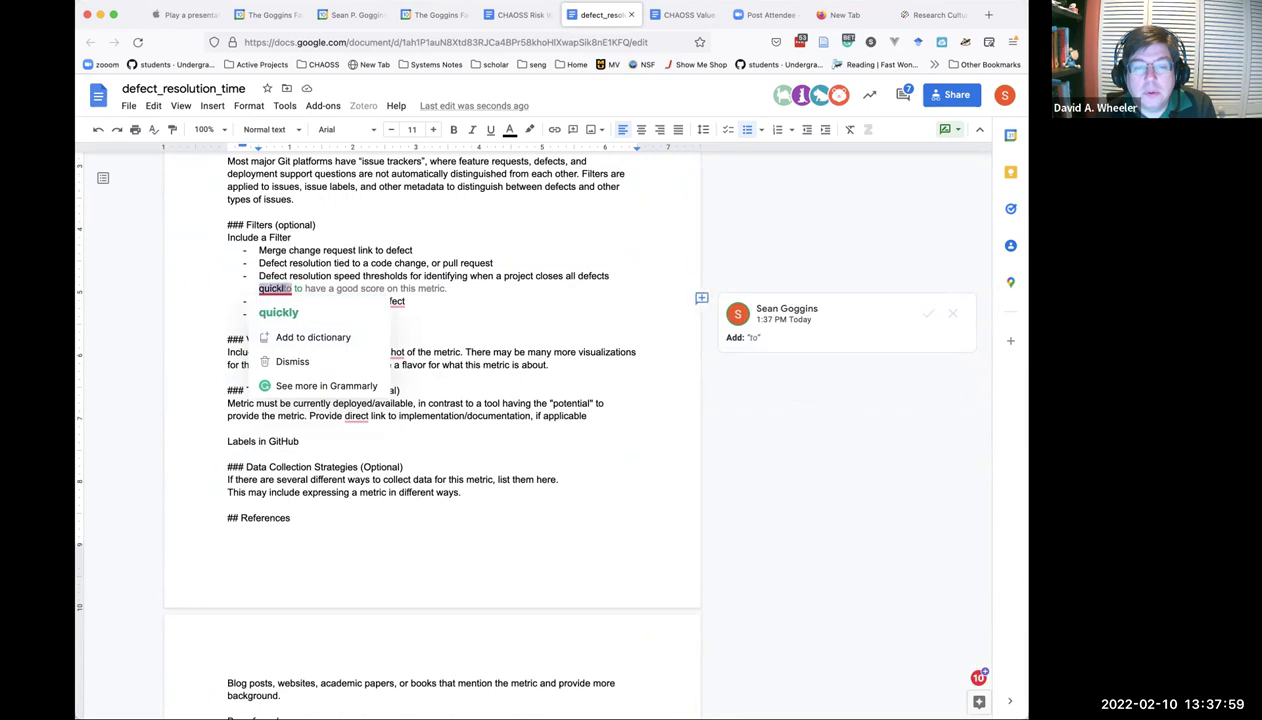
click(278, 312)
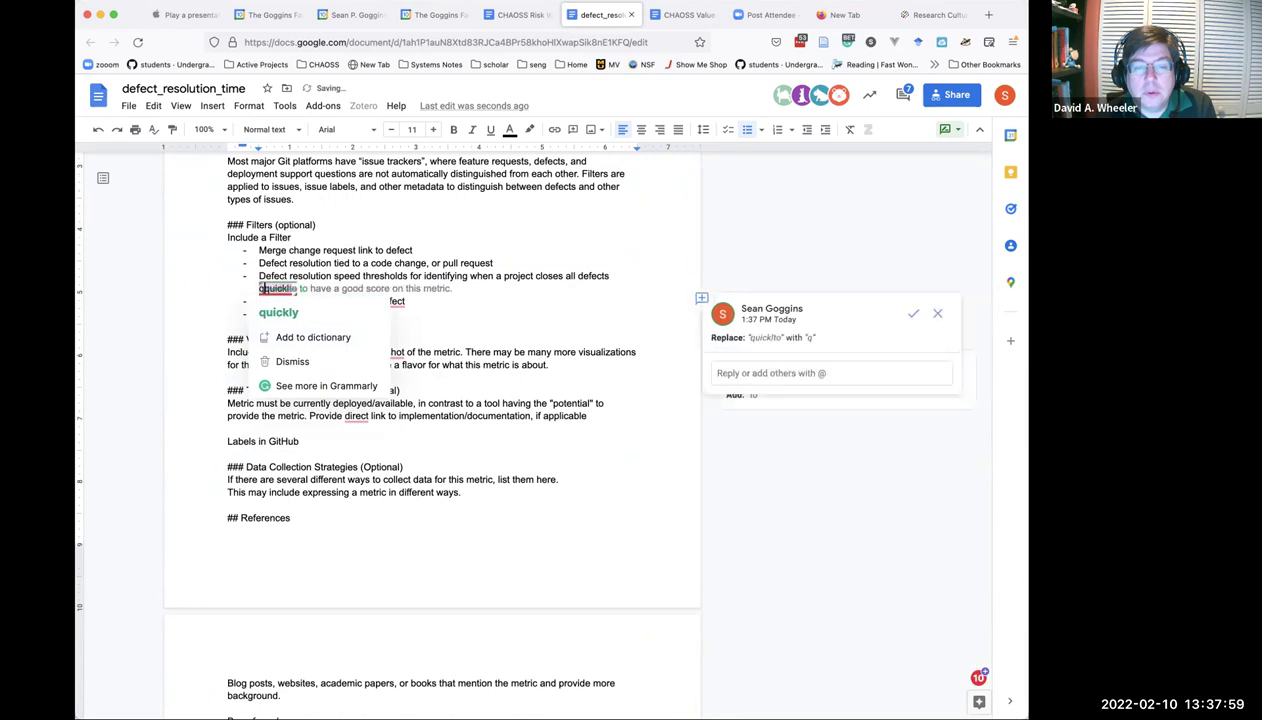
click(380, 281)
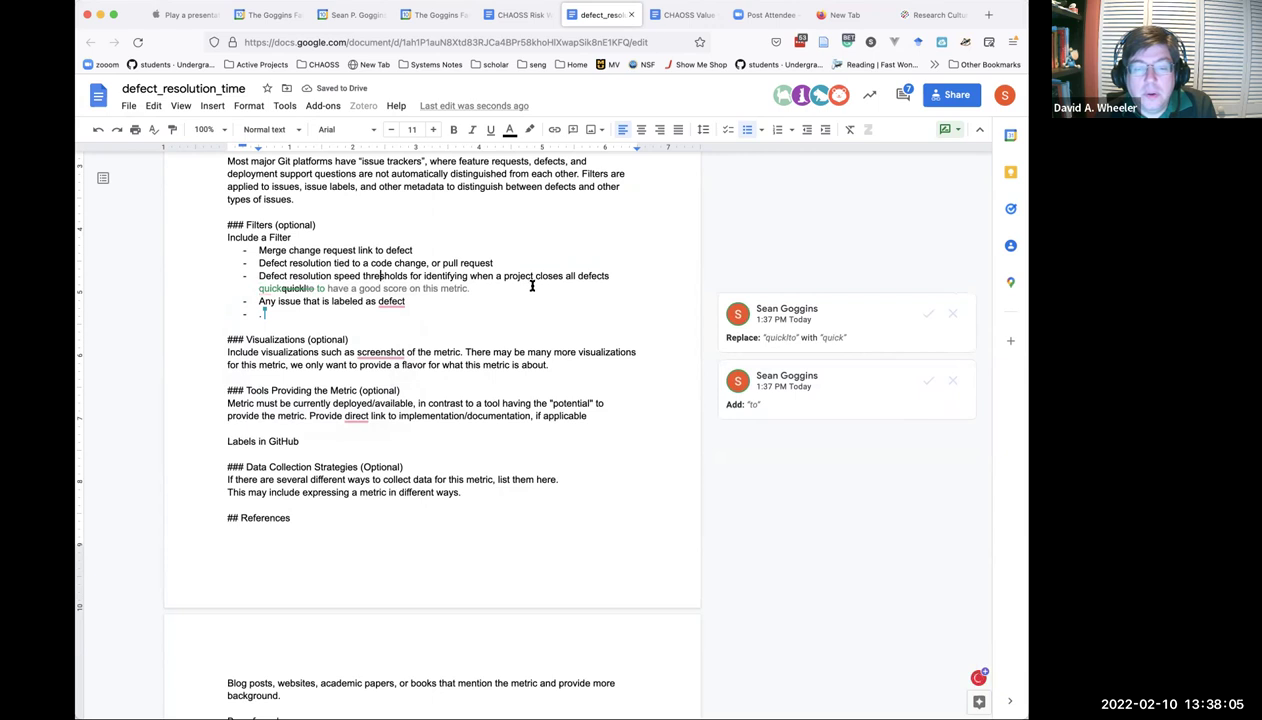
Accept adding 'a' so the bullet reads 'Any issue that is labeled as a defect'.
mouse_move(378, 303)
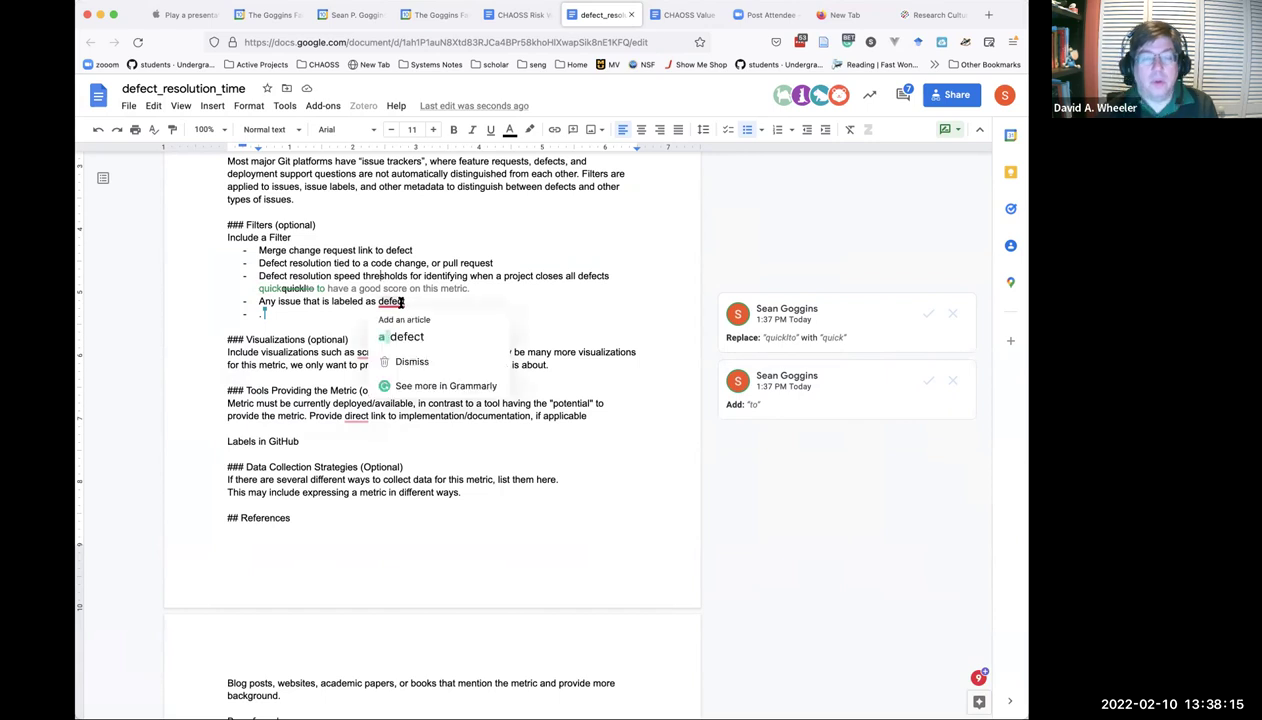
click(404, 337)
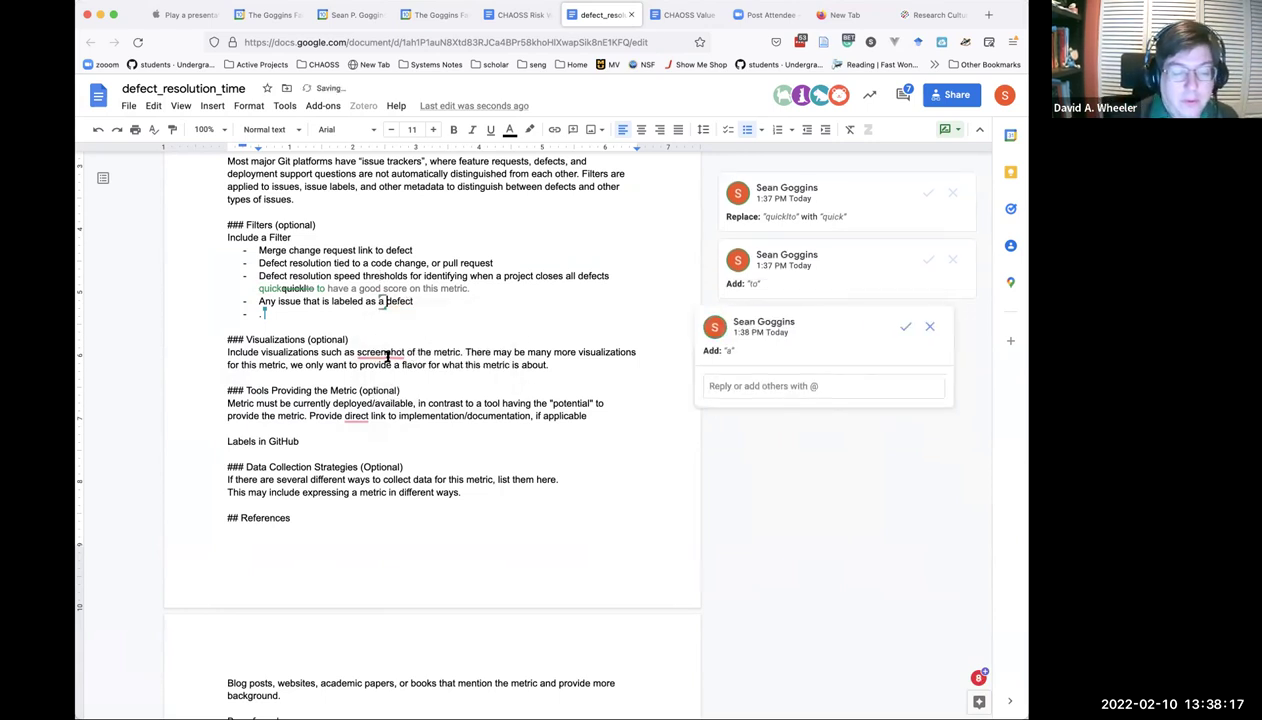
click(389, 364)
click(388, 352)
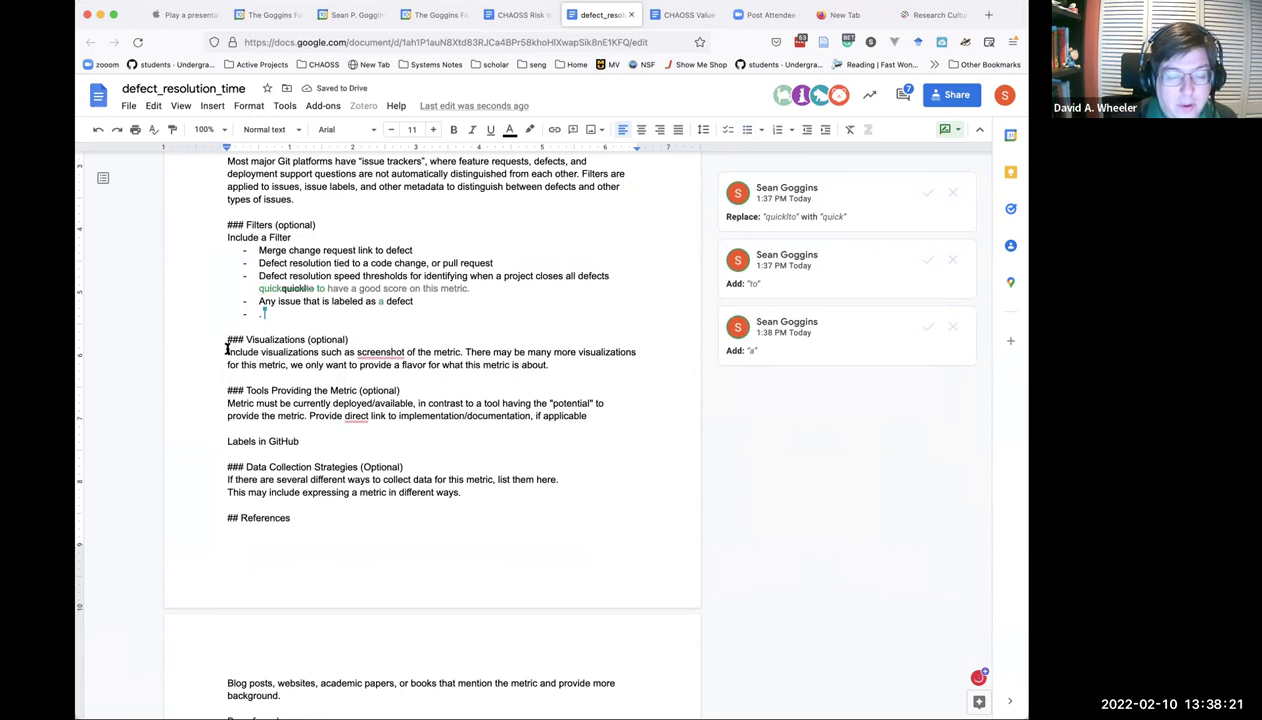
Replace the Visualizations paragraph with an action item to add a visualization from the metrics models group.
triple_click(483, 360)
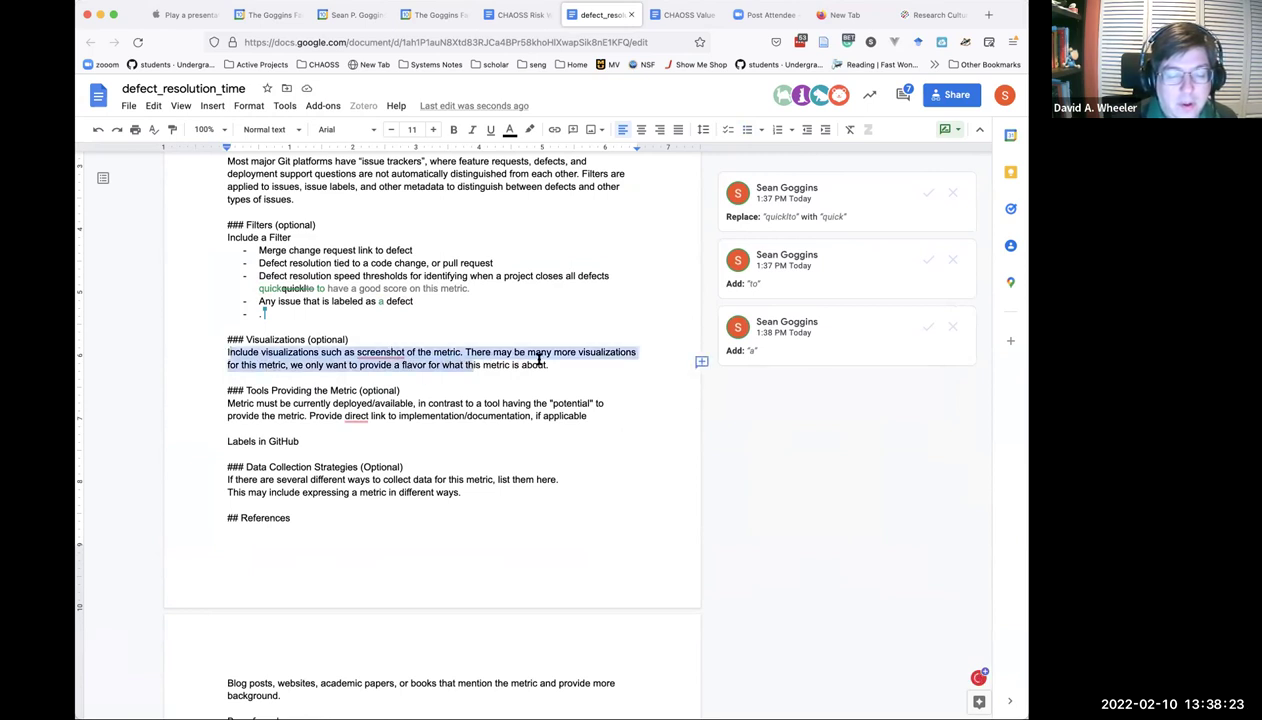
click(272, 352)
triple_click(272, 352)
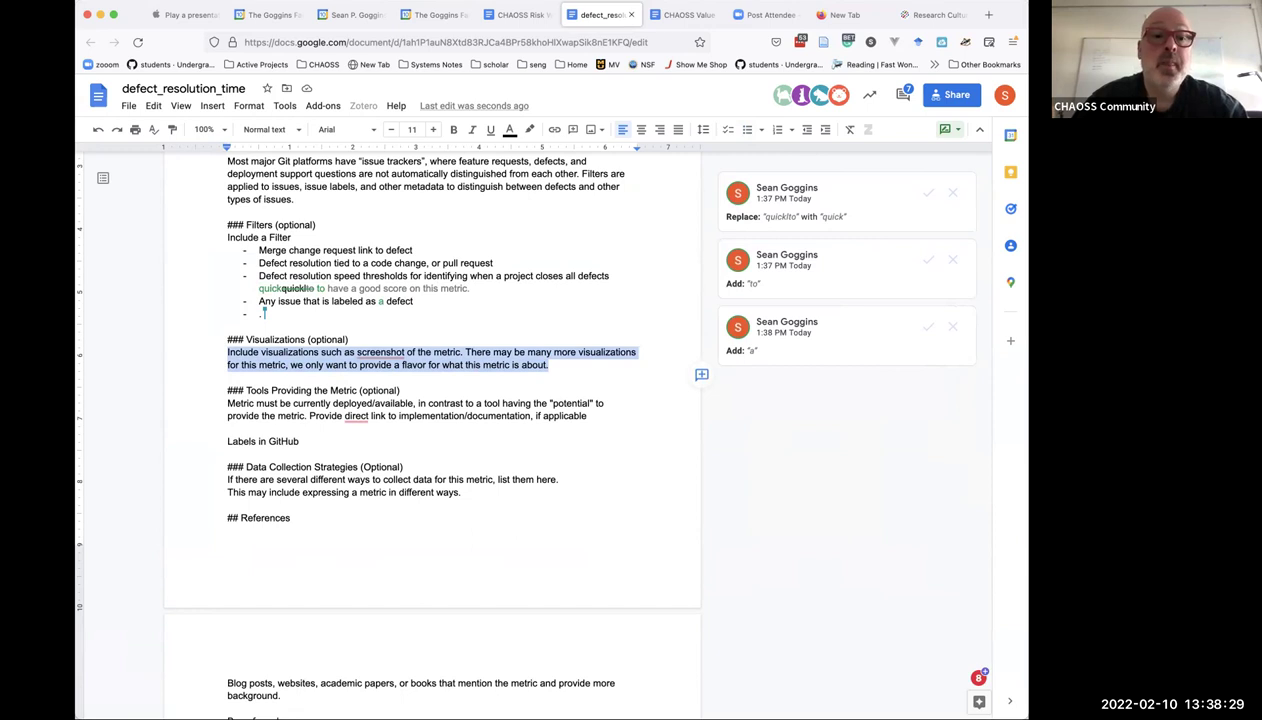
key(BackSpace)
text(A)
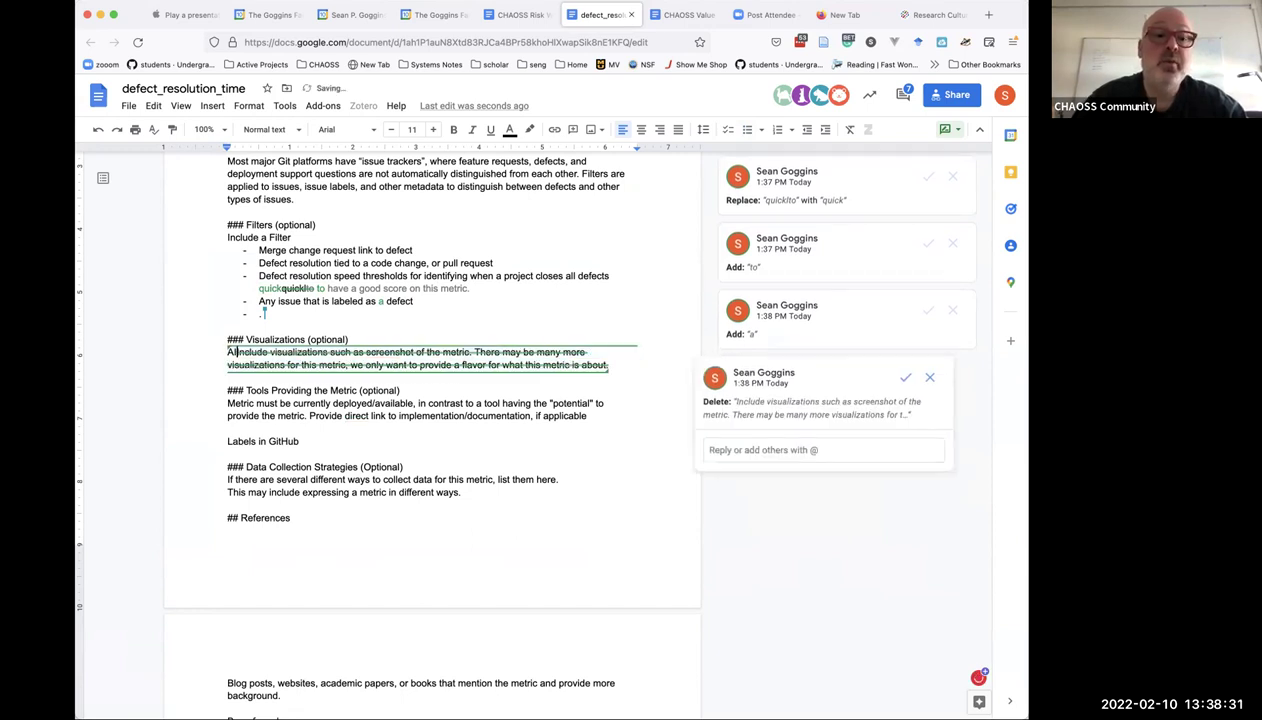
text(I: )
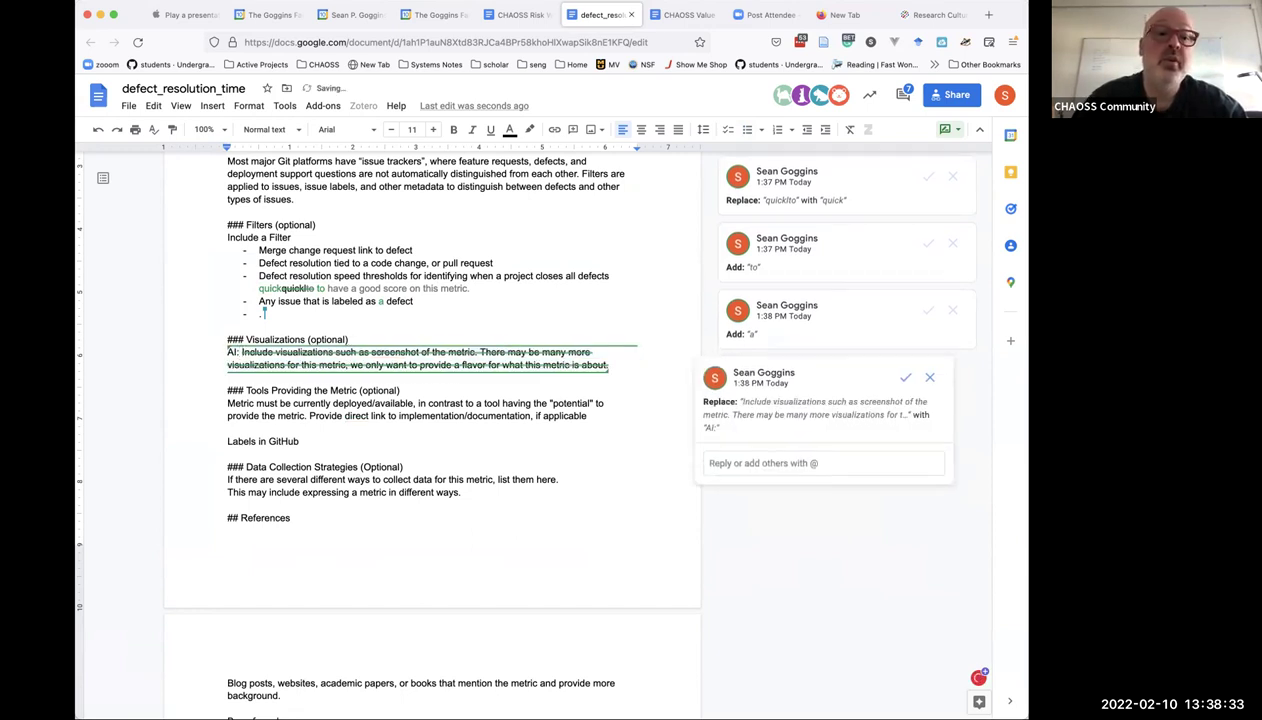
text(SG )
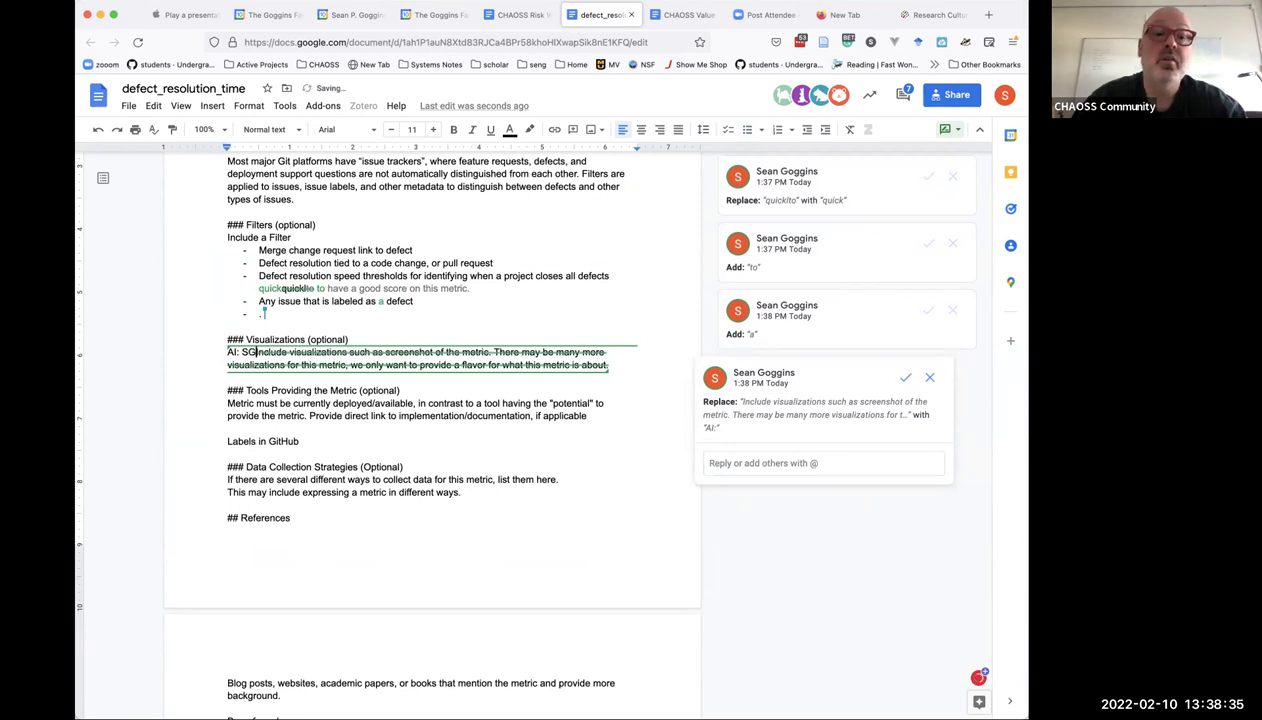
text(can add a v)
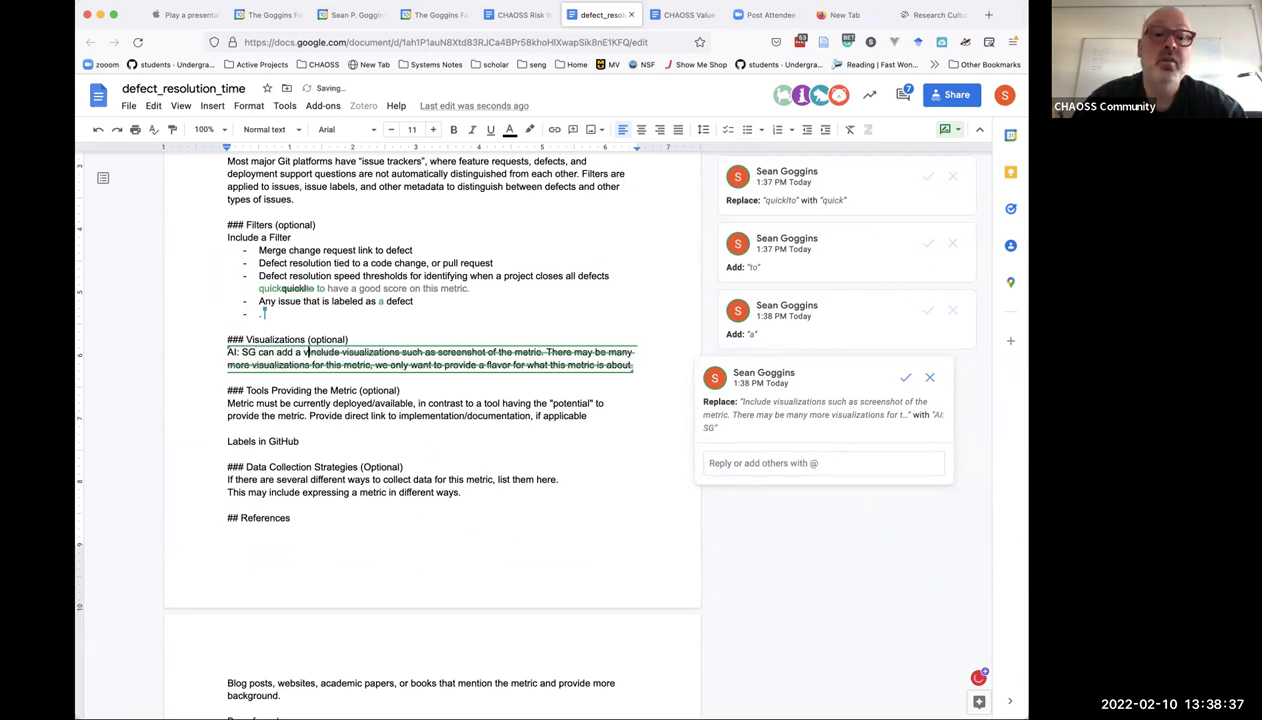
text(isualiztion of )
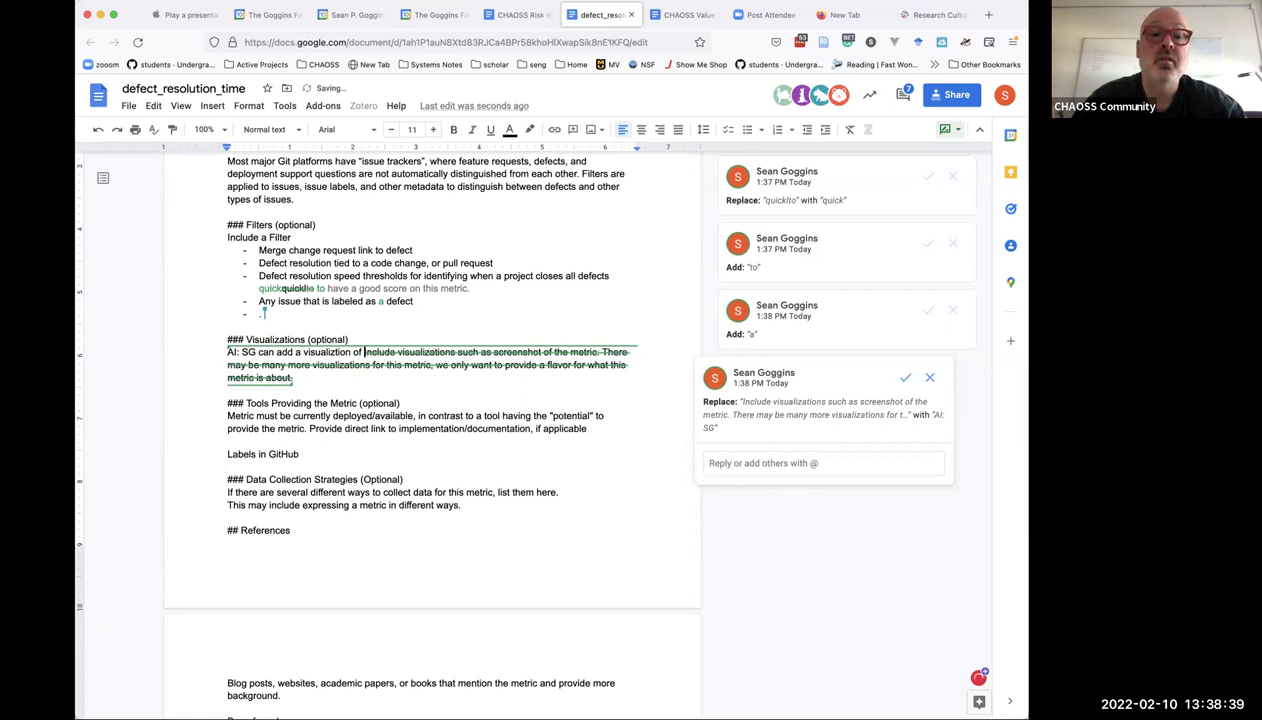
text(this from our metrids)
key(BackSpace)
key(BackSpace)
text(cs models group.)
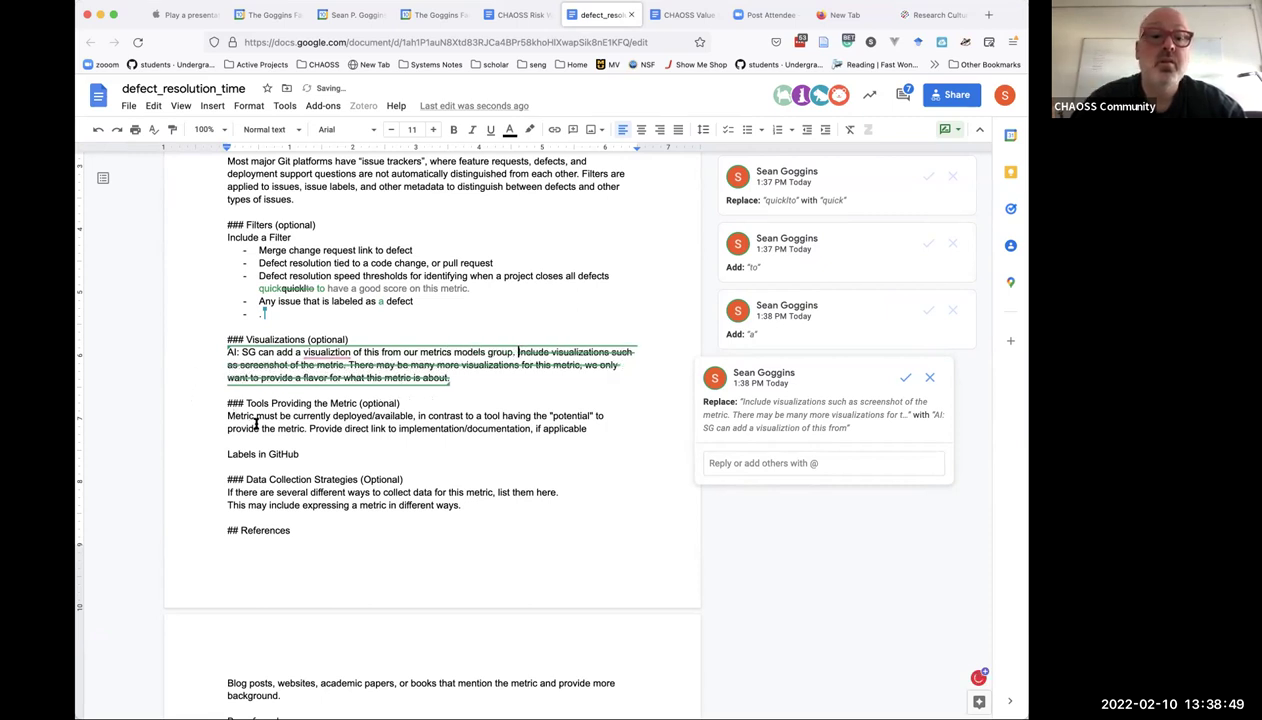
Correct the misspelling 'visualiztion' to 'visualization' in the new note.
click(257, 428)
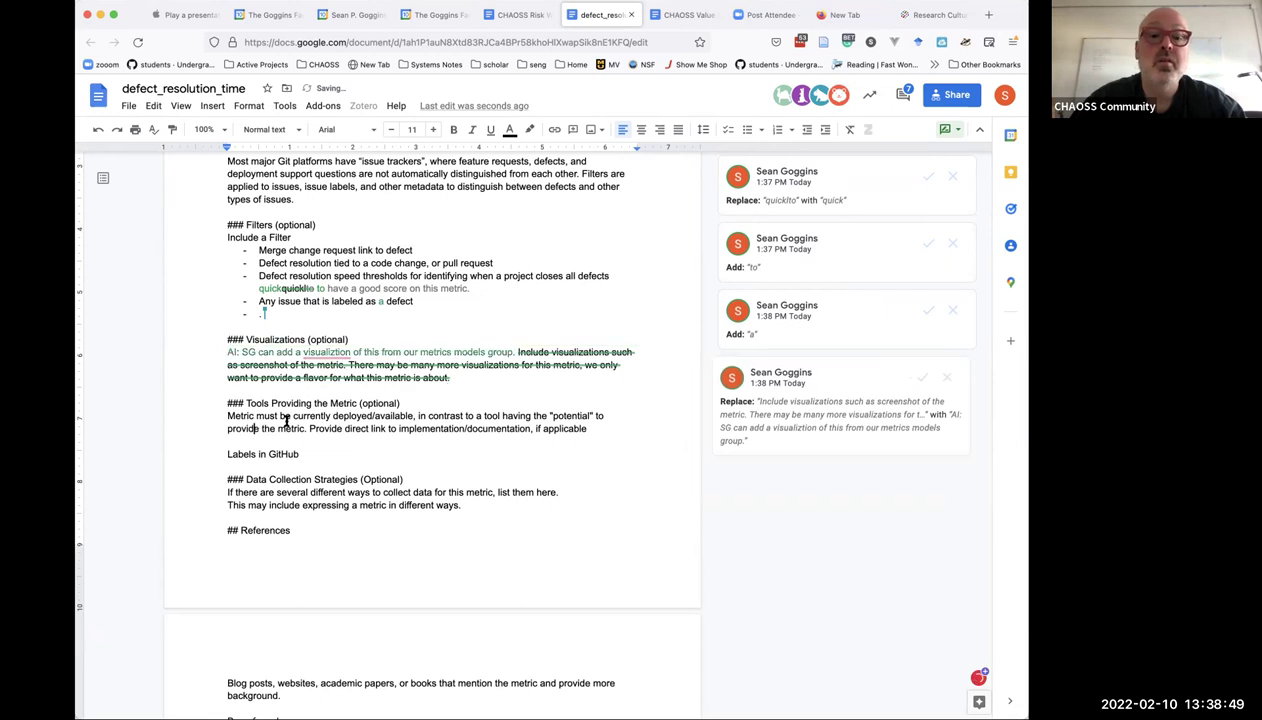
click(333, 353)
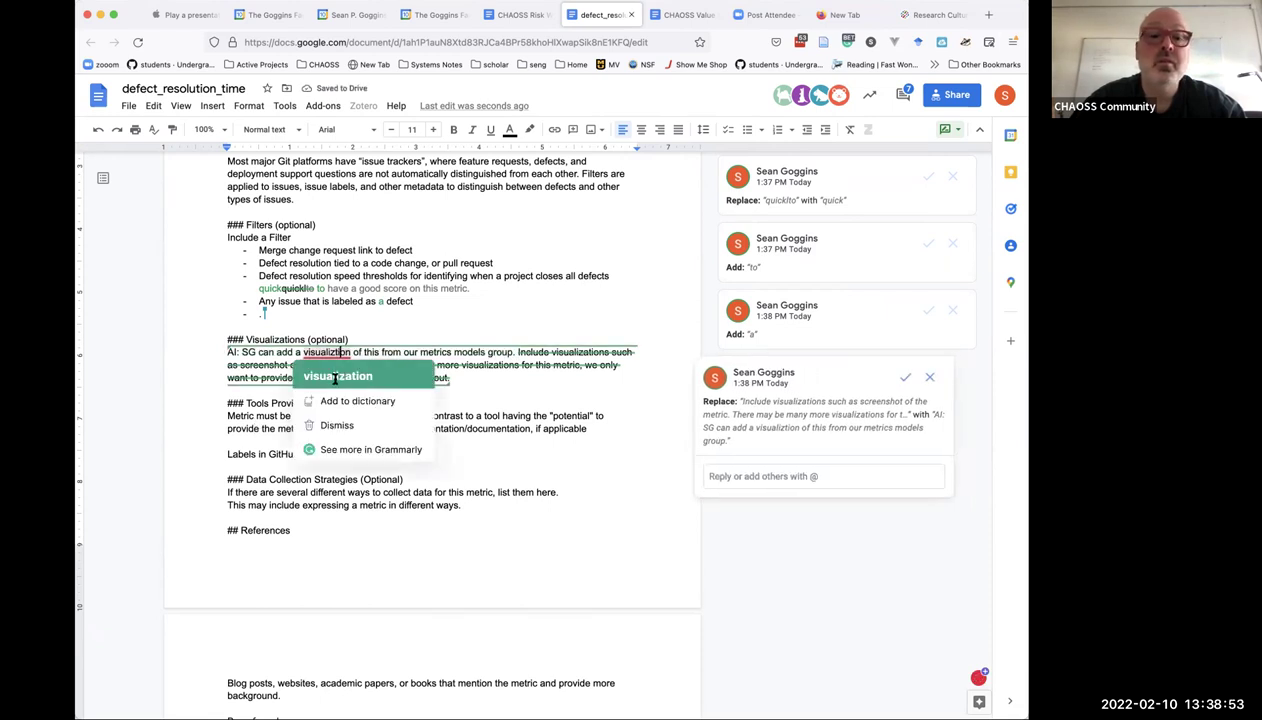
click(338, 376)
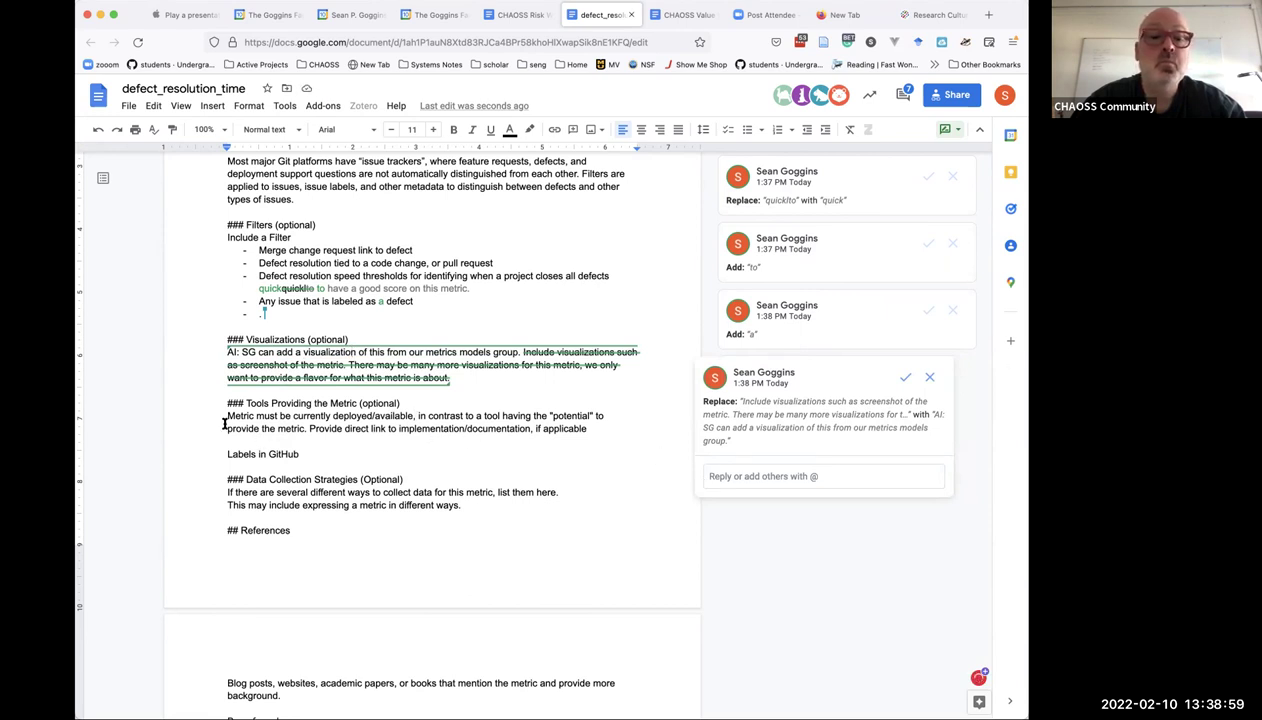
drag(223, 418, 588, 430)
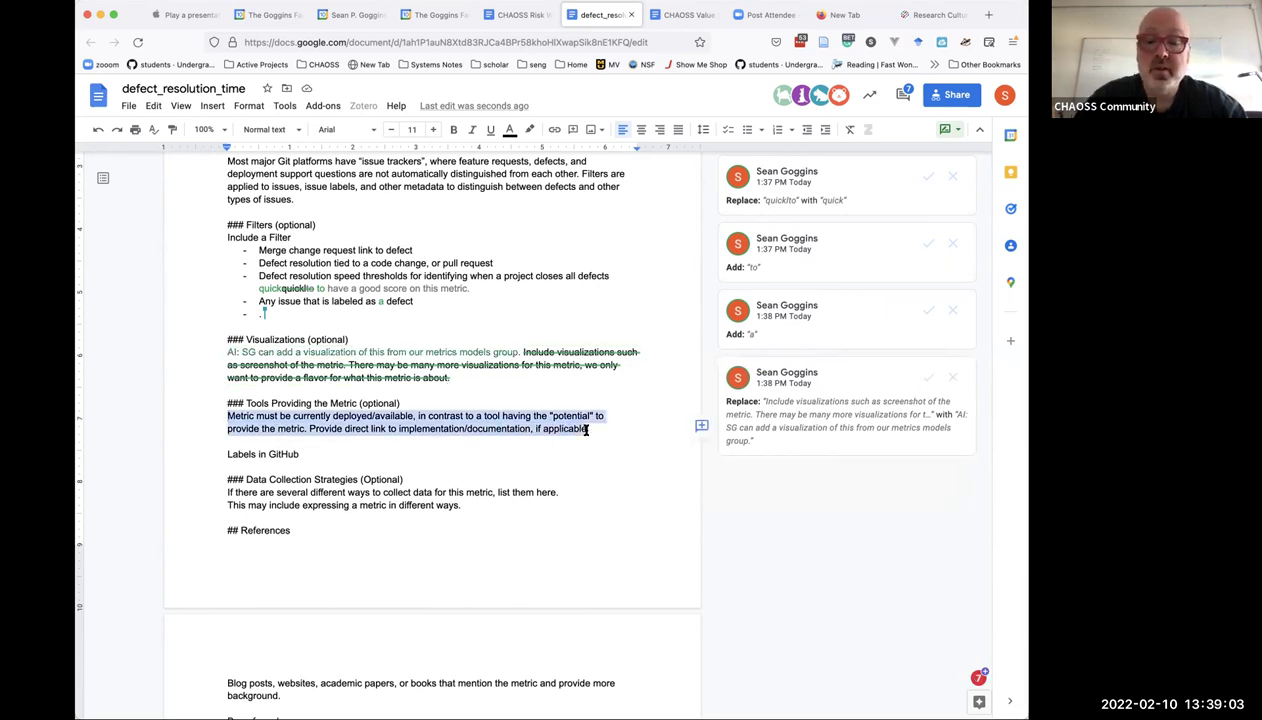
Suggest a Tools Providing the Metric list with two entries: Grimoirelab and Augur.
text(- Gre)
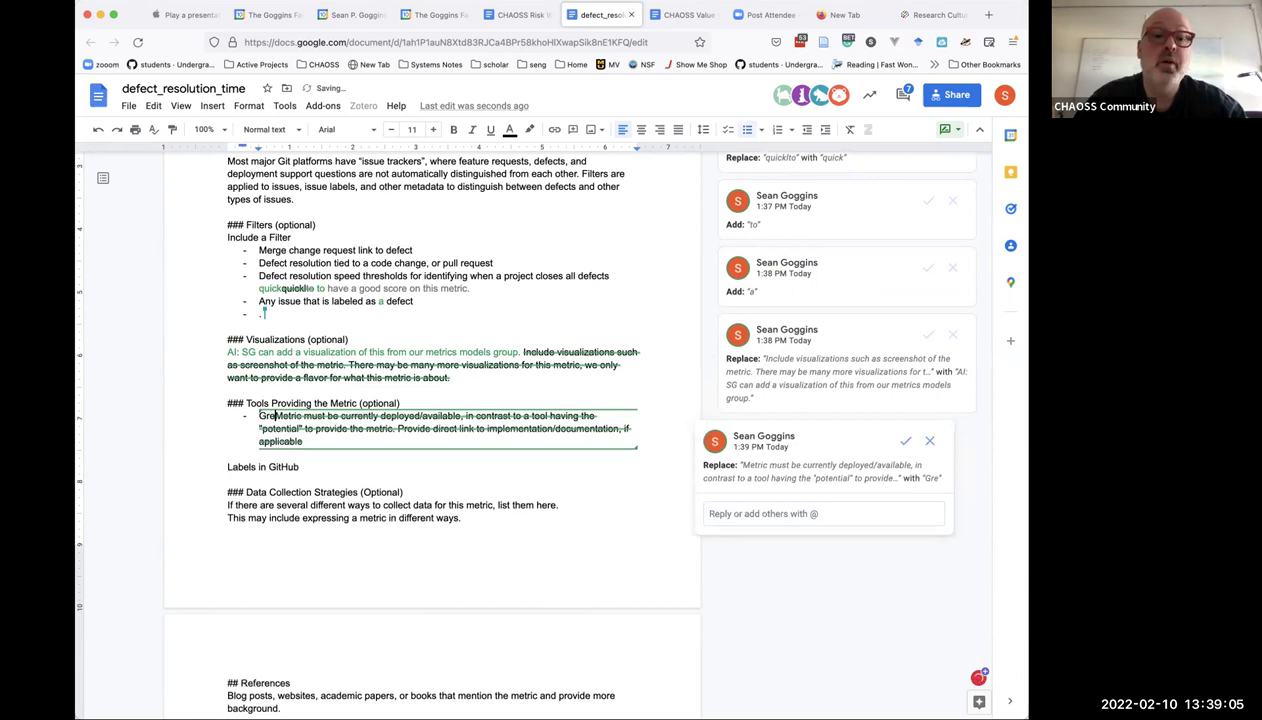
key(BackSpace)
text(imoo)
text(i)
key(BackSpace)
key(BackSpace)
text(irelab)
key(Return)
text(Augur)
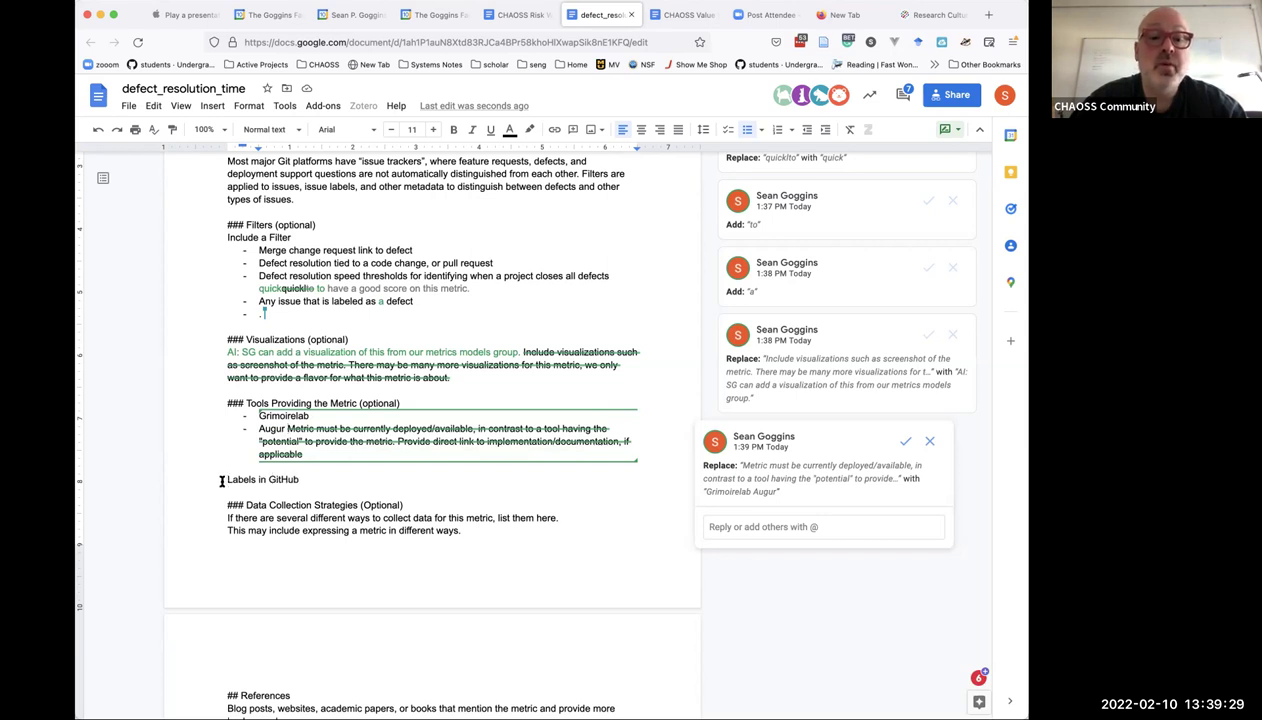
scroll(222, 481, down, 5)
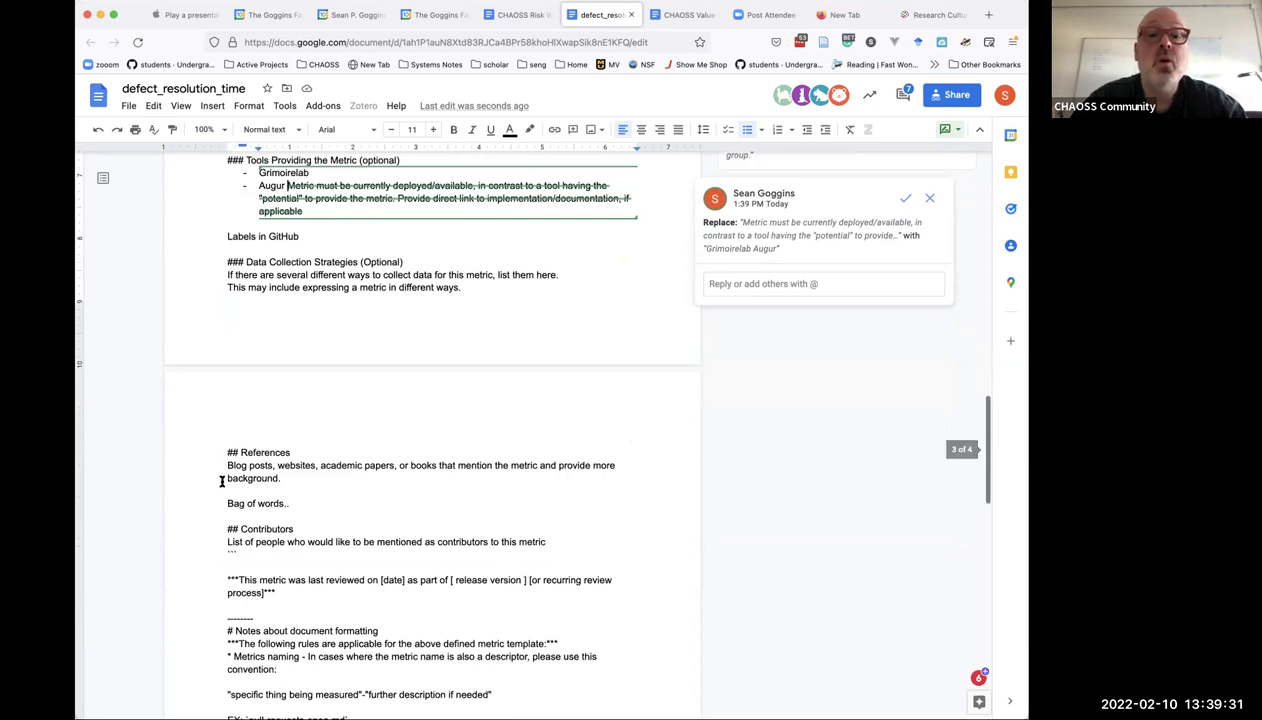
scroll(222, 481, up, 5)
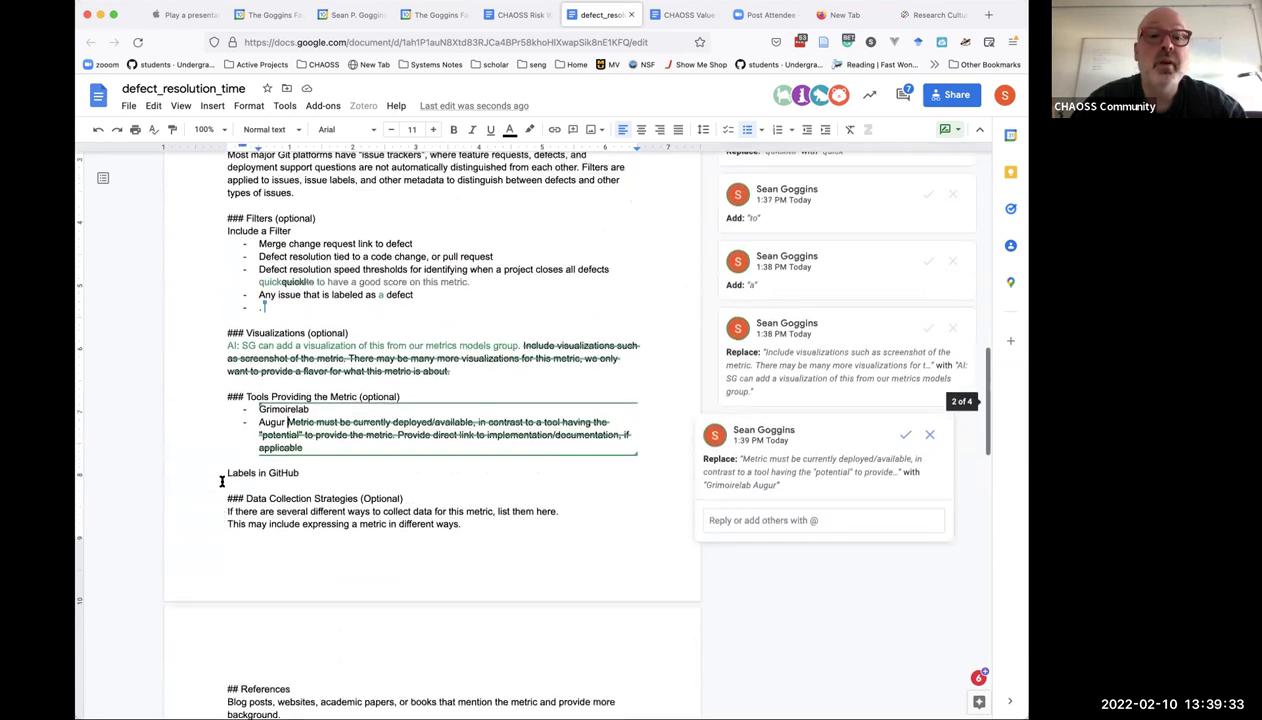
scroll(222, 481, up, 3)
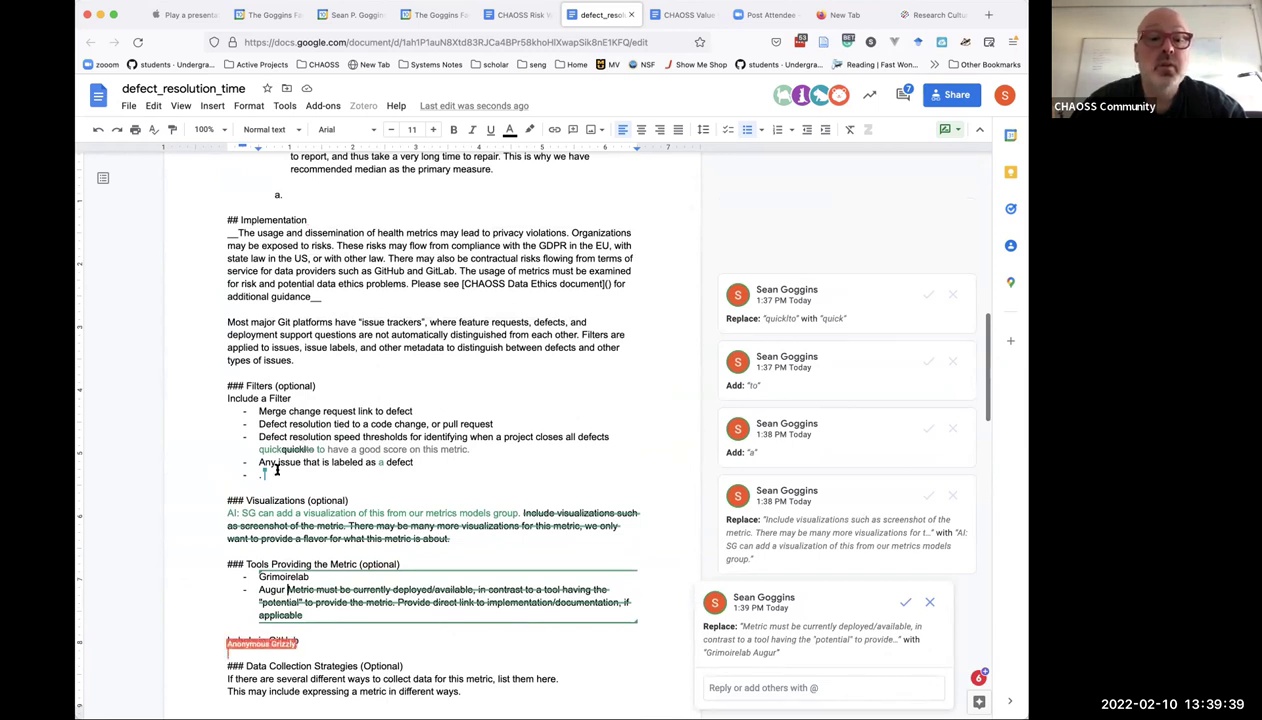
Move the 'Labels in GitHub' line onto the empty Filters bullet.
click(265, 468)
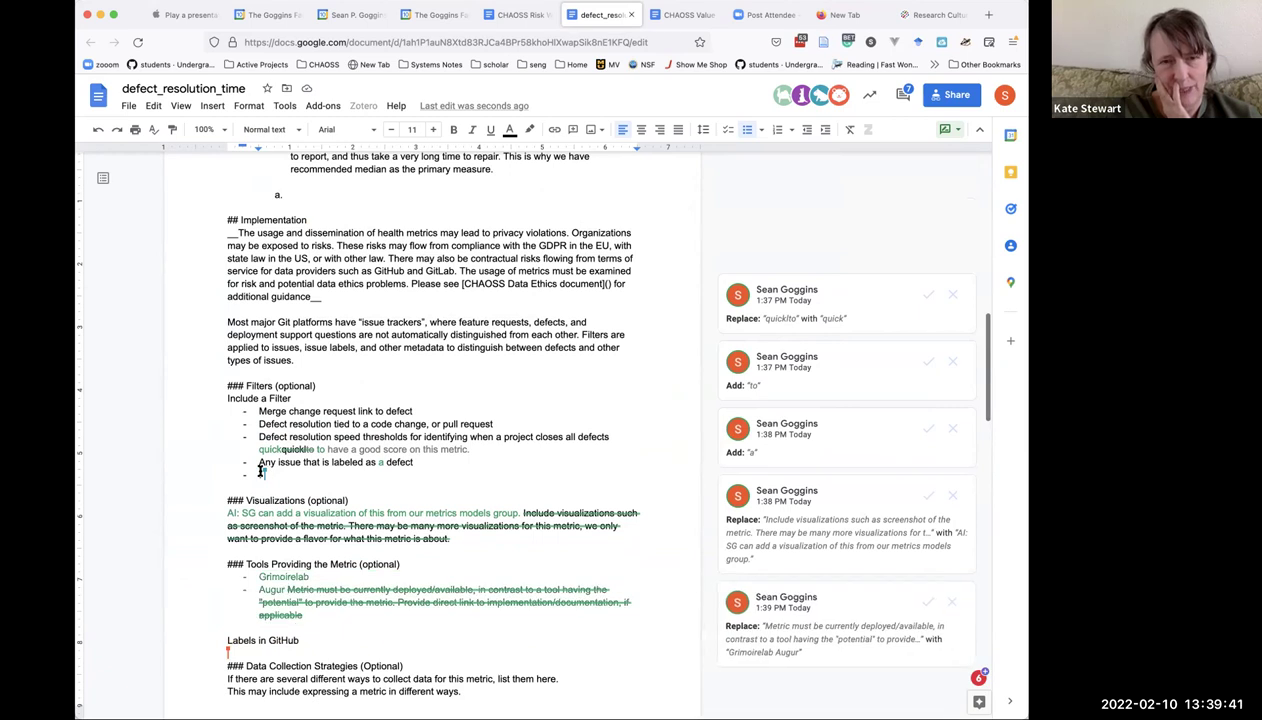
click(272, 638)
triple_click(272, 638)
key(ctrl+c)
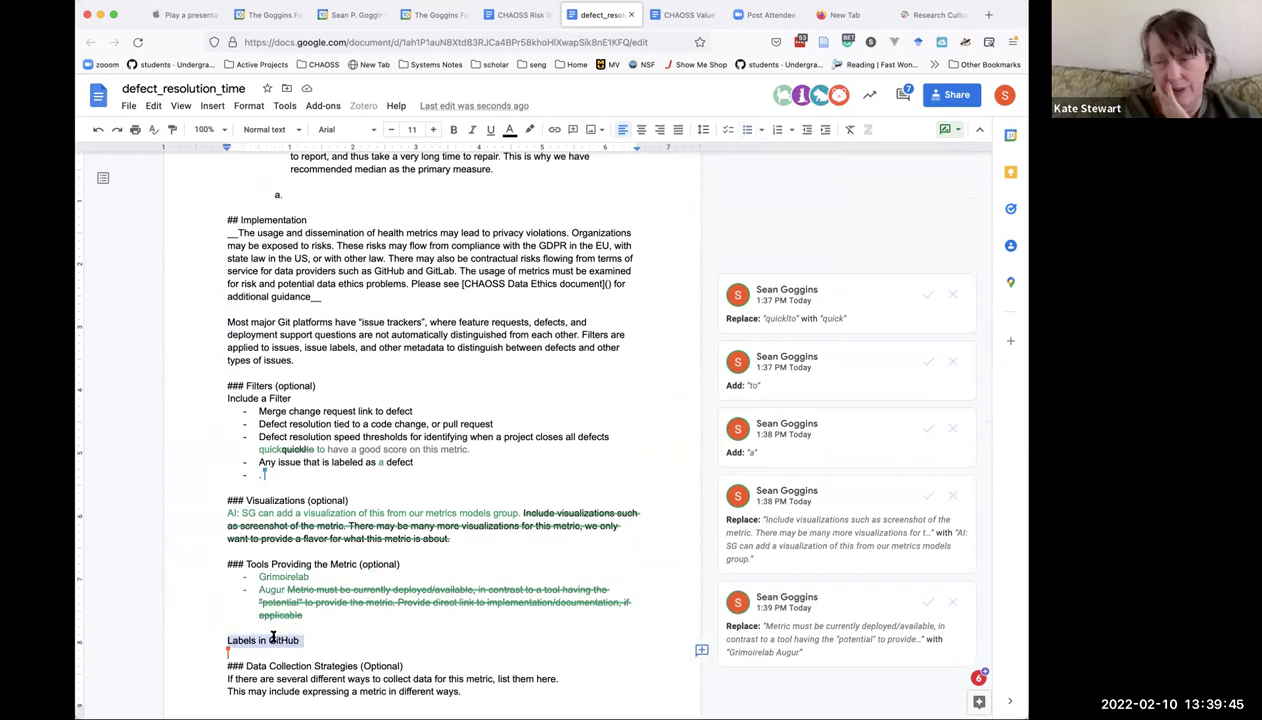
key(BackSpace)
click(265, 472)
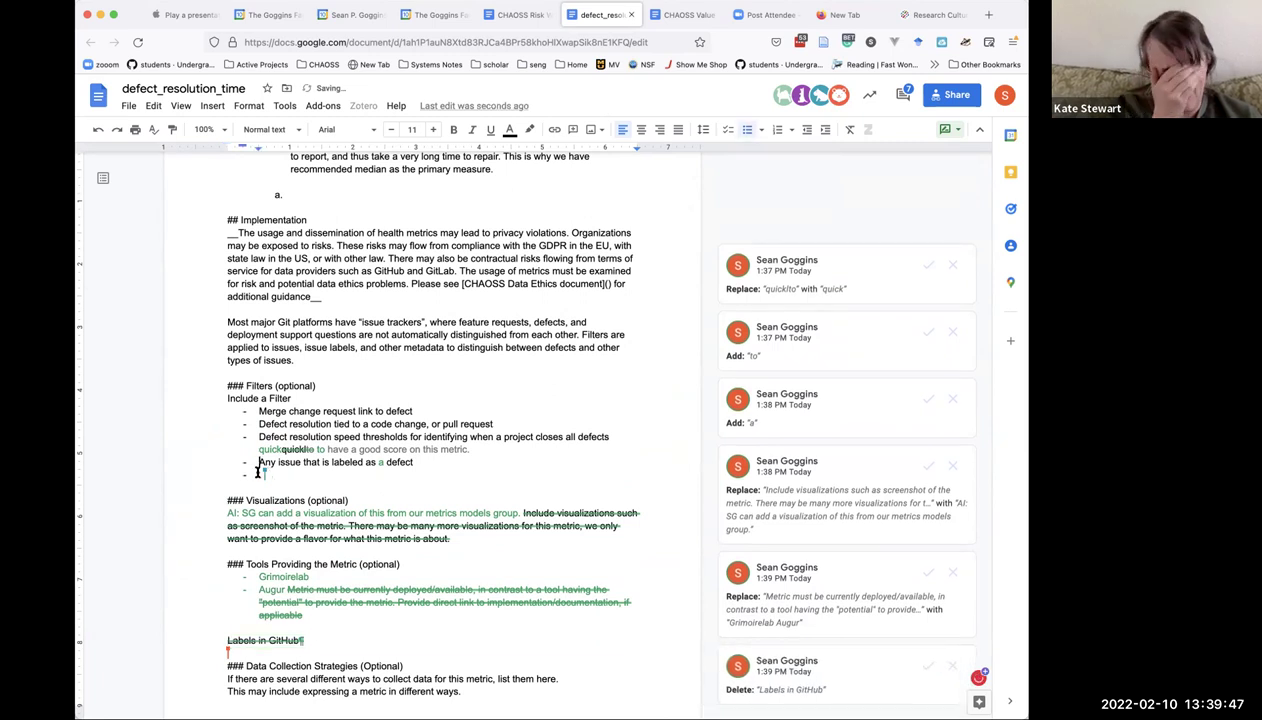
key(ctrl+v)
Extend the bullet to list GitLab, Bugzilla, or any other issue tracking system indicating a software defect.
click(336, 475)
text(, GitLab, or any other issue tracking)
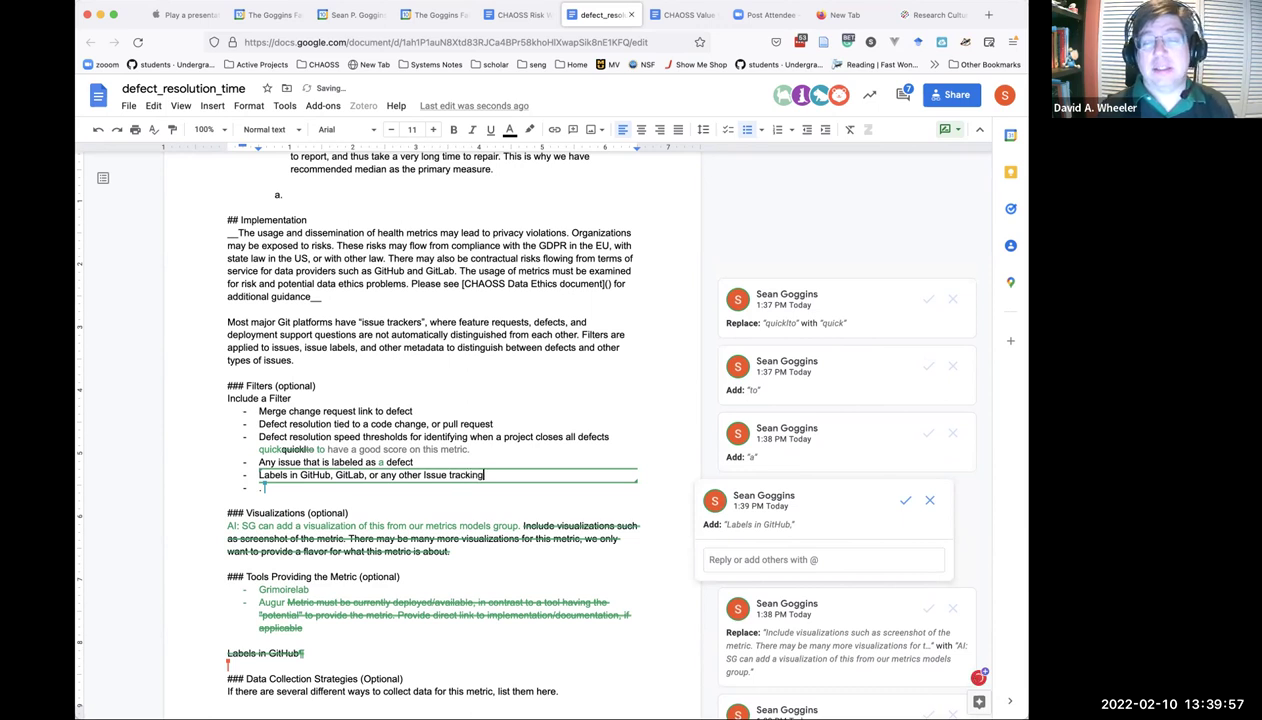
click(376, 474)
key(BackSpace)
text(Bugzi)
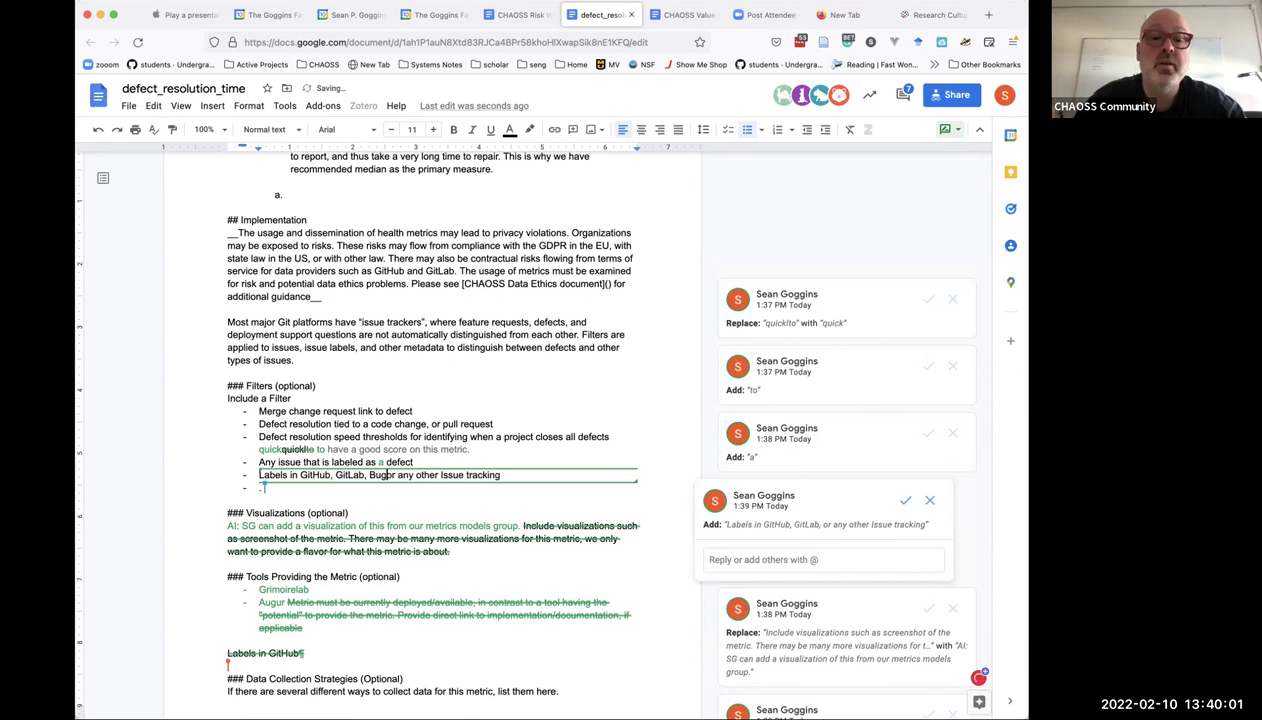
text(lla, o)
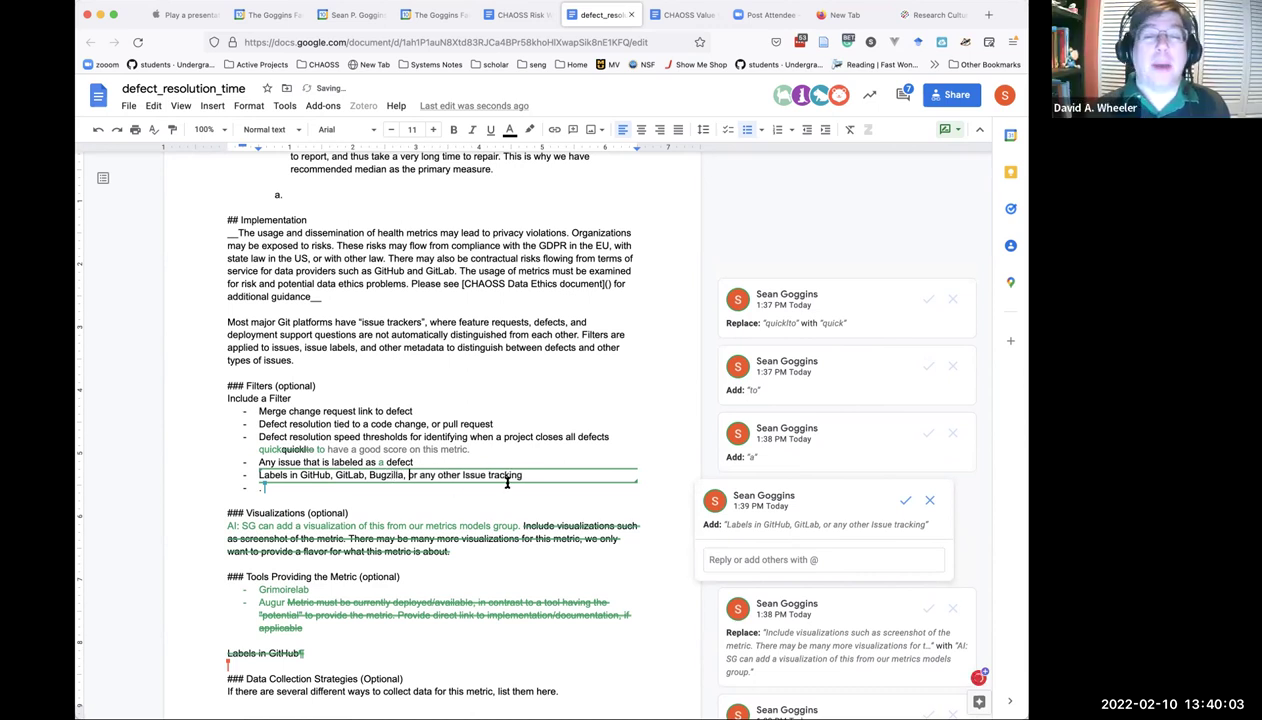
click(536, 474)
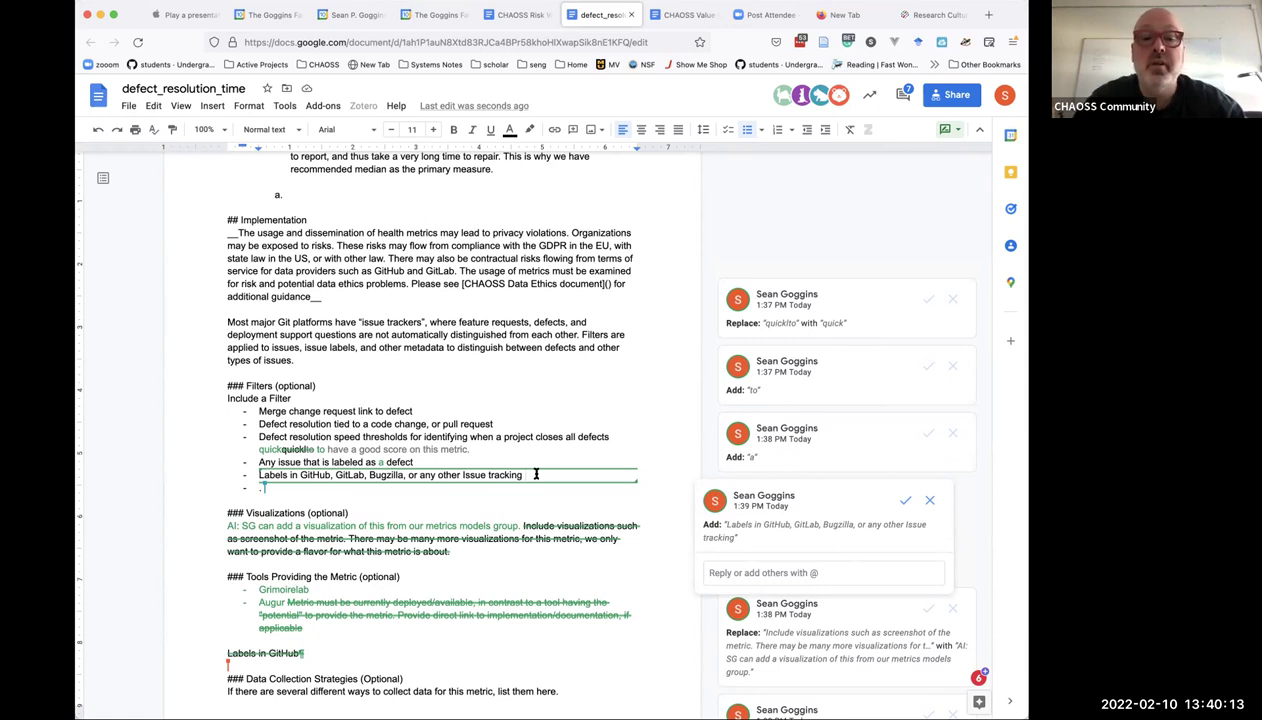
text(system )
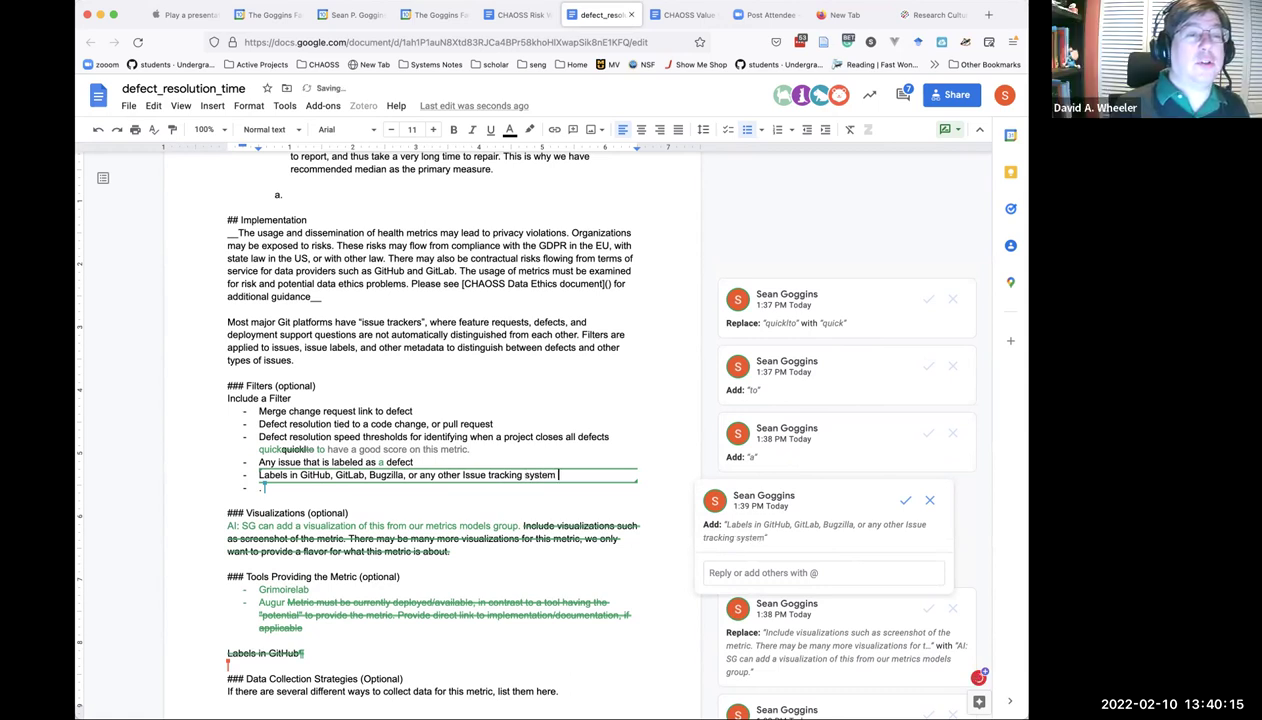
text(that indicates)
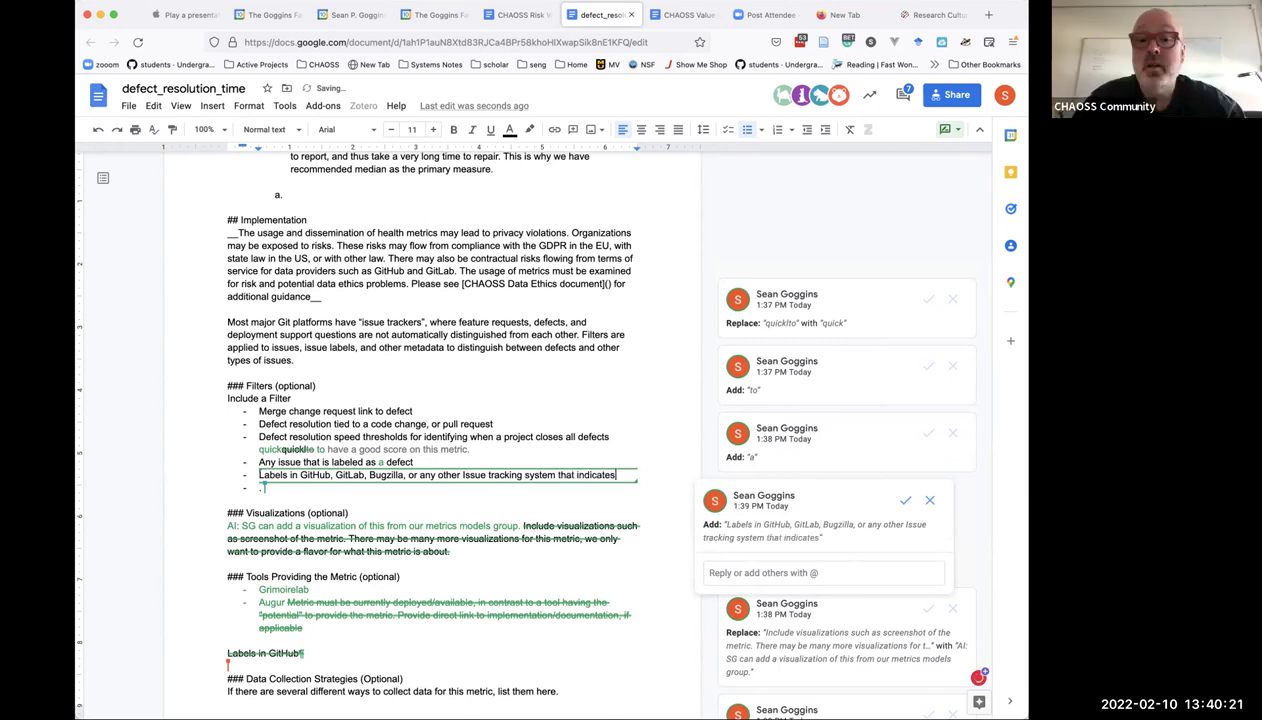
text( the)
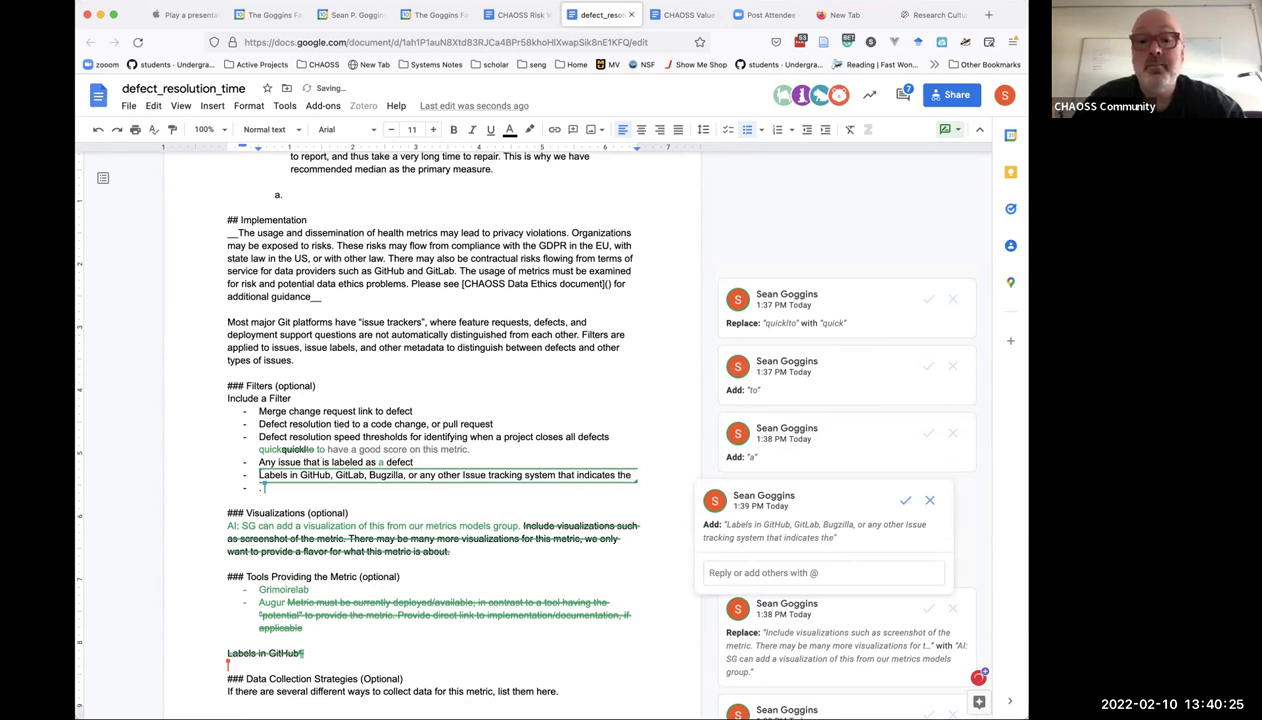
text( "issue" represents)
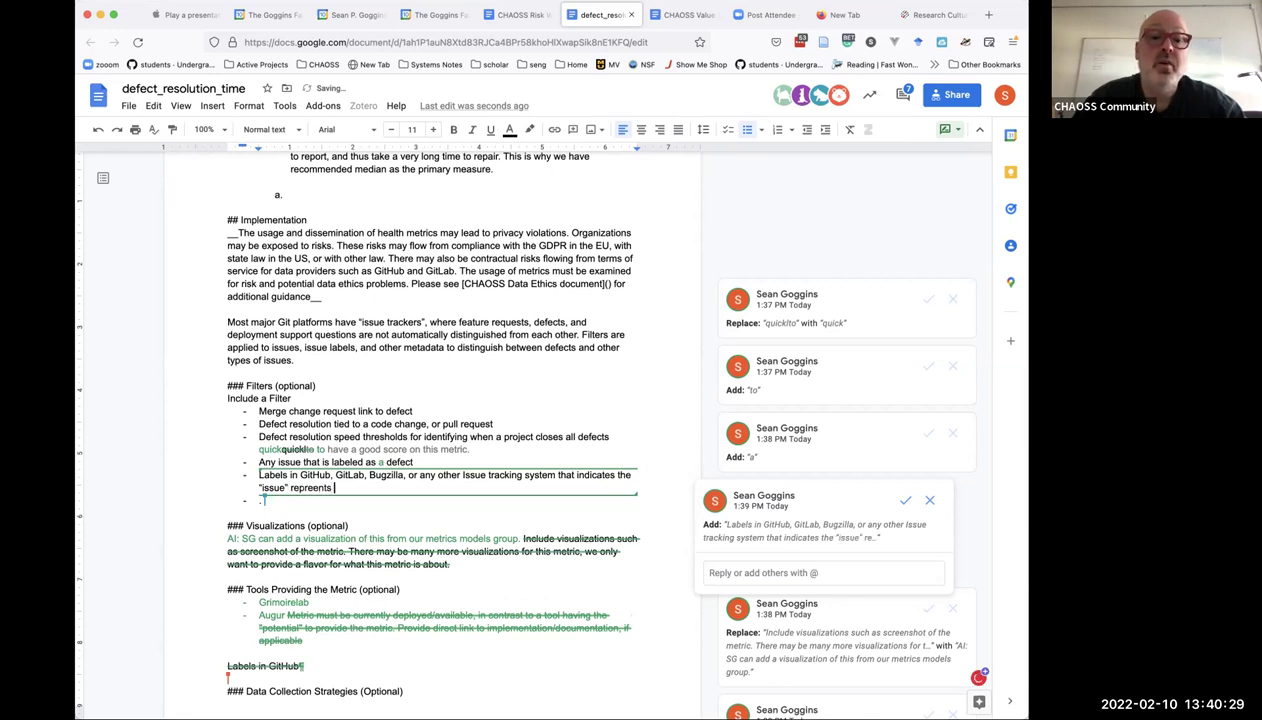
text( a soft)
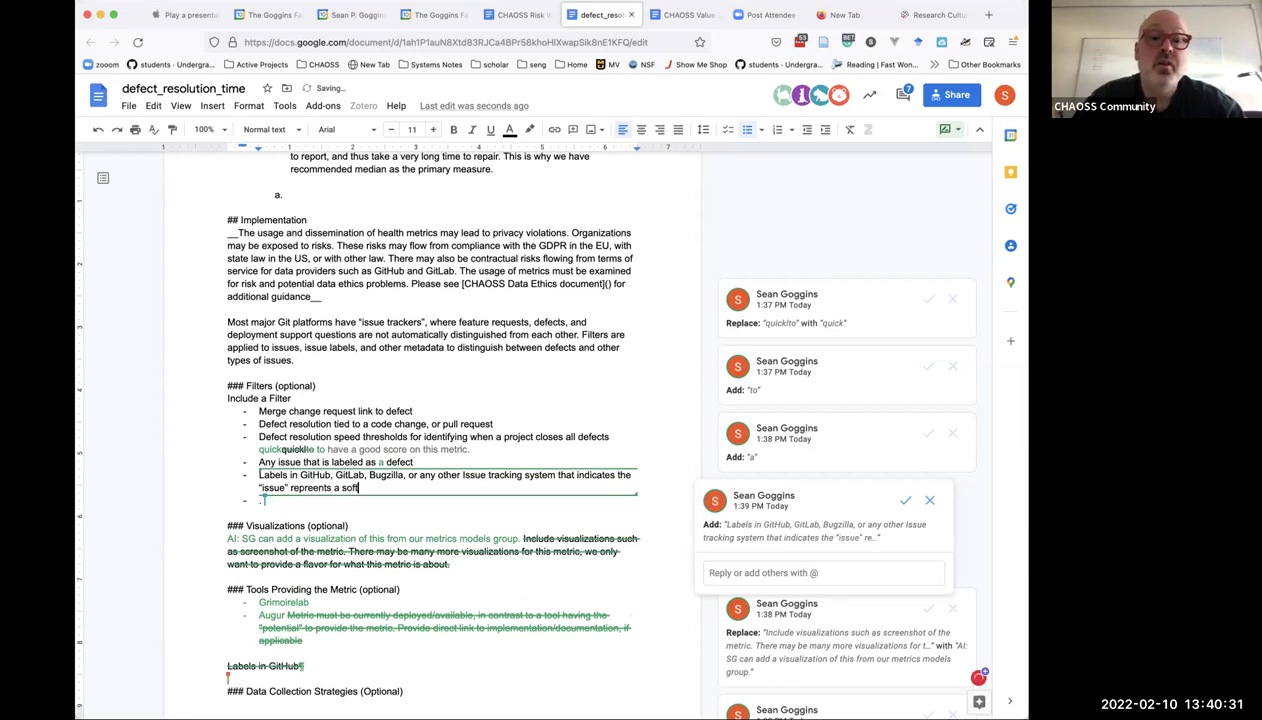
text(ware defect.)
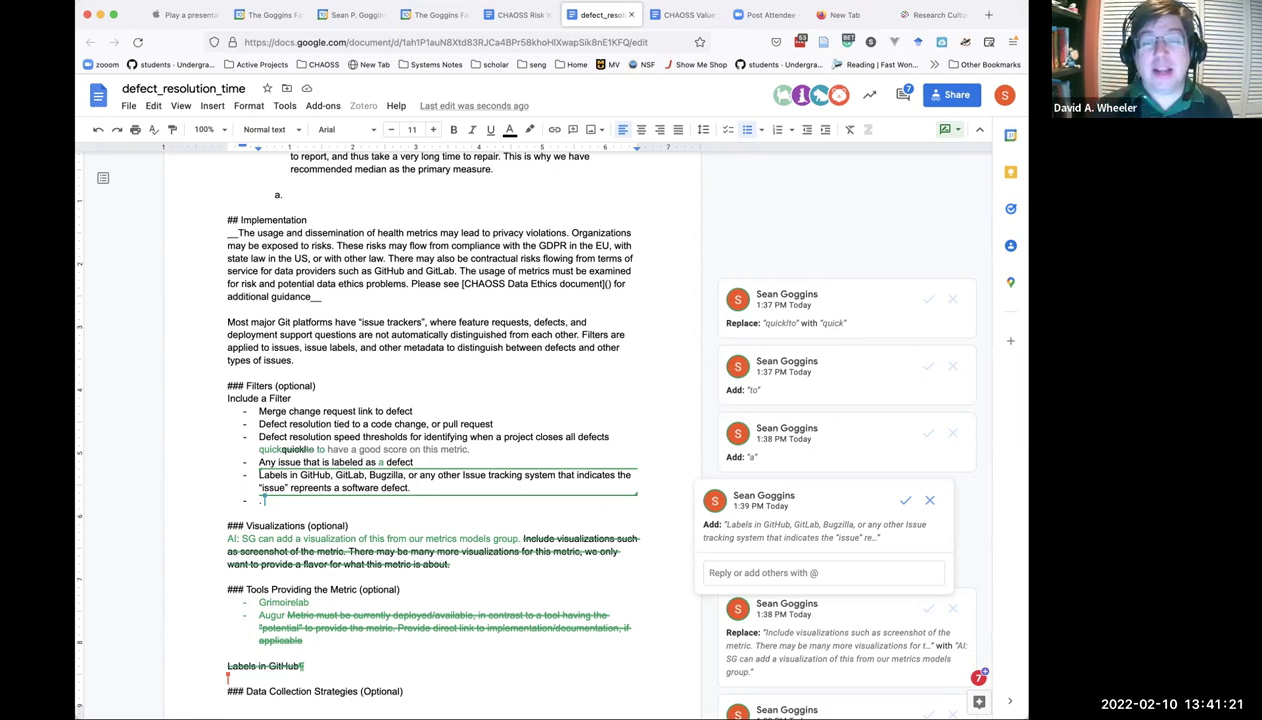
Add 'SourceForge,' after Bugzilla in the labels filter bullet.
click(408, 476)
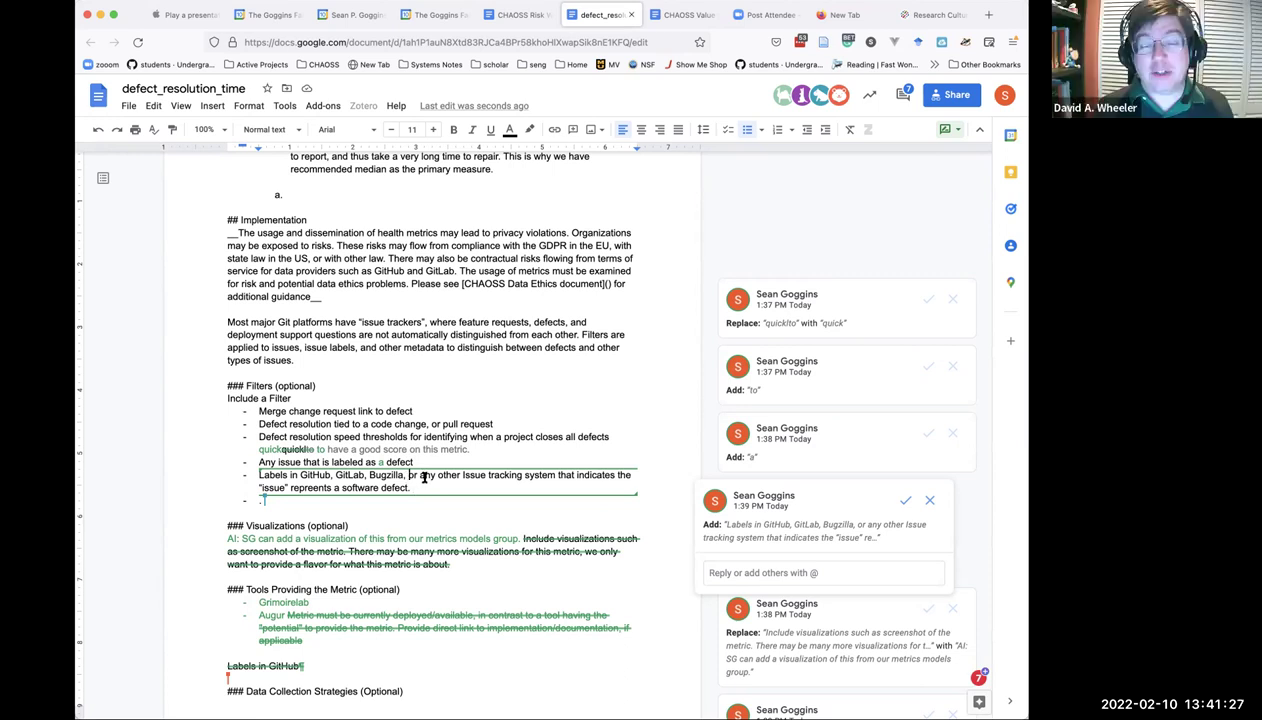
text(Source)
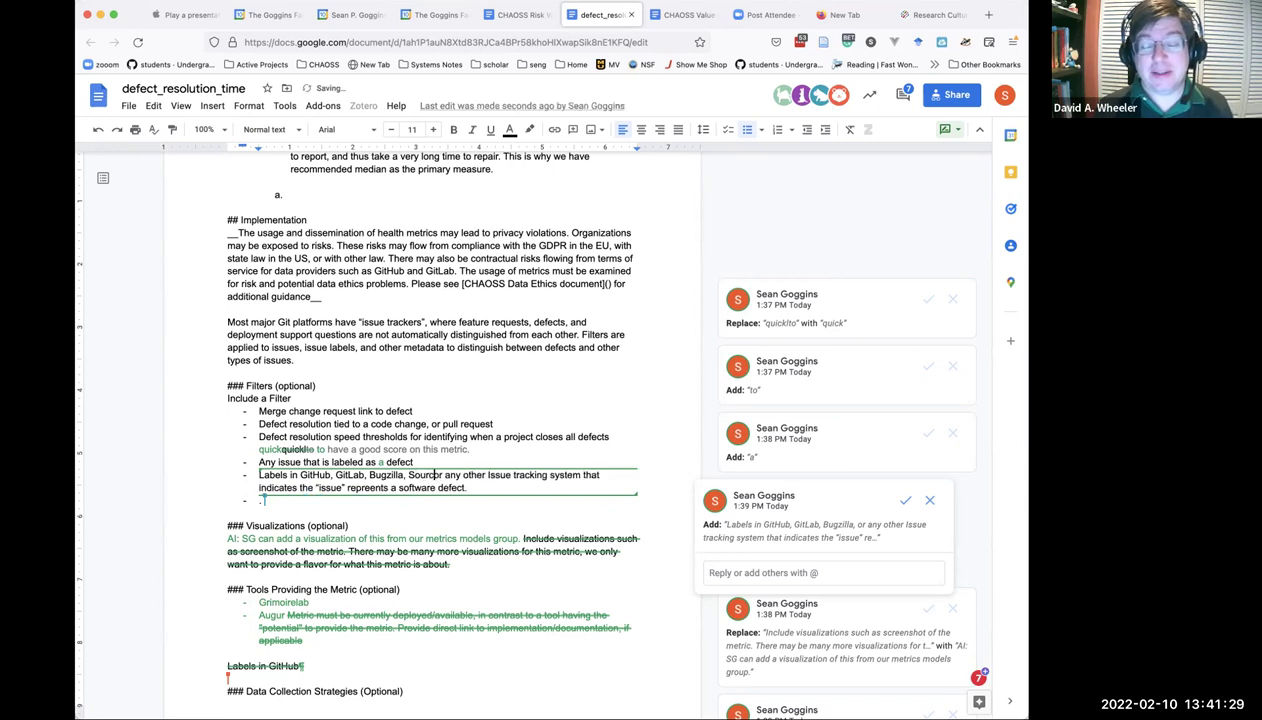
text(Forge)
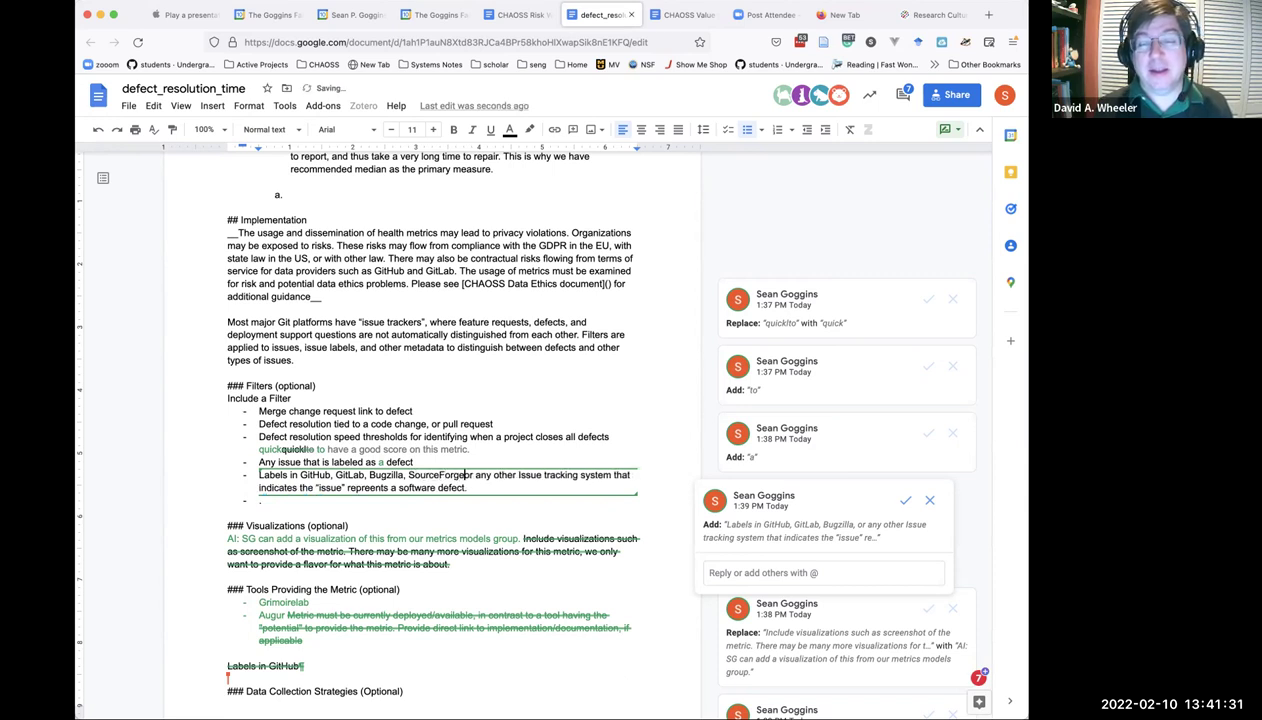
text(,)
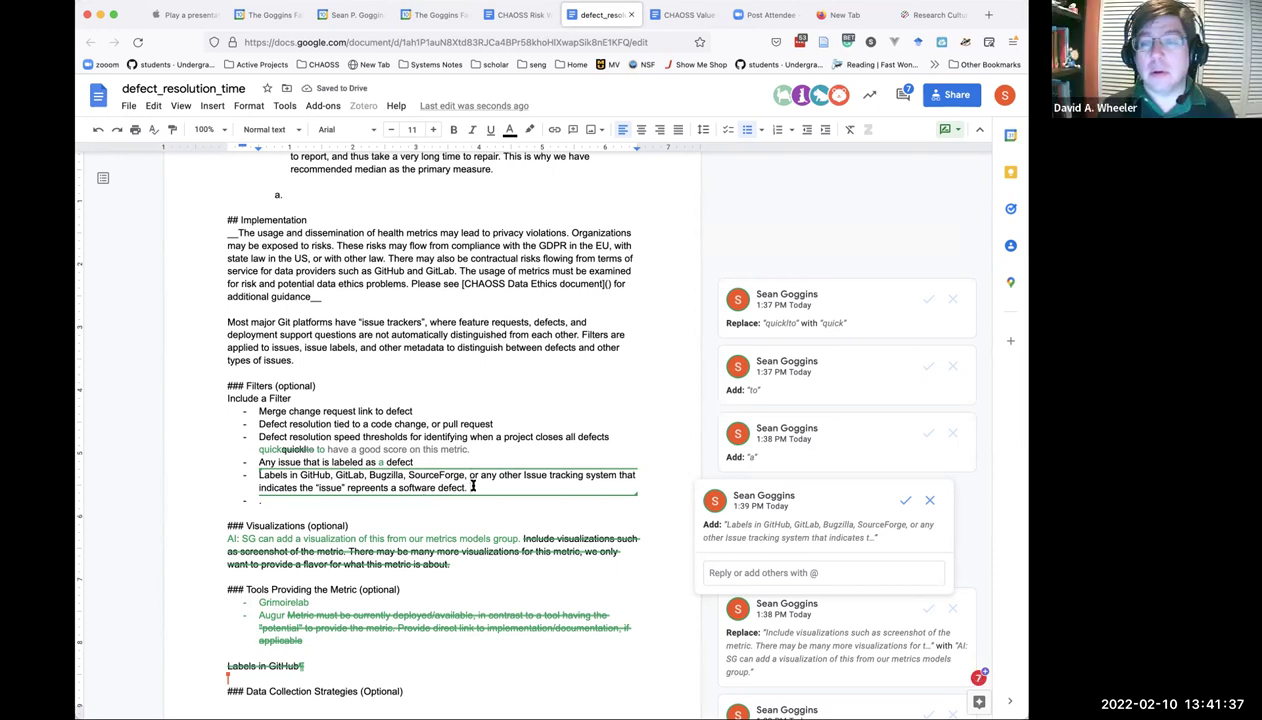
Append 'resolution when code is merged into a version available to users.' after 'a defect'.
click(429, 459)
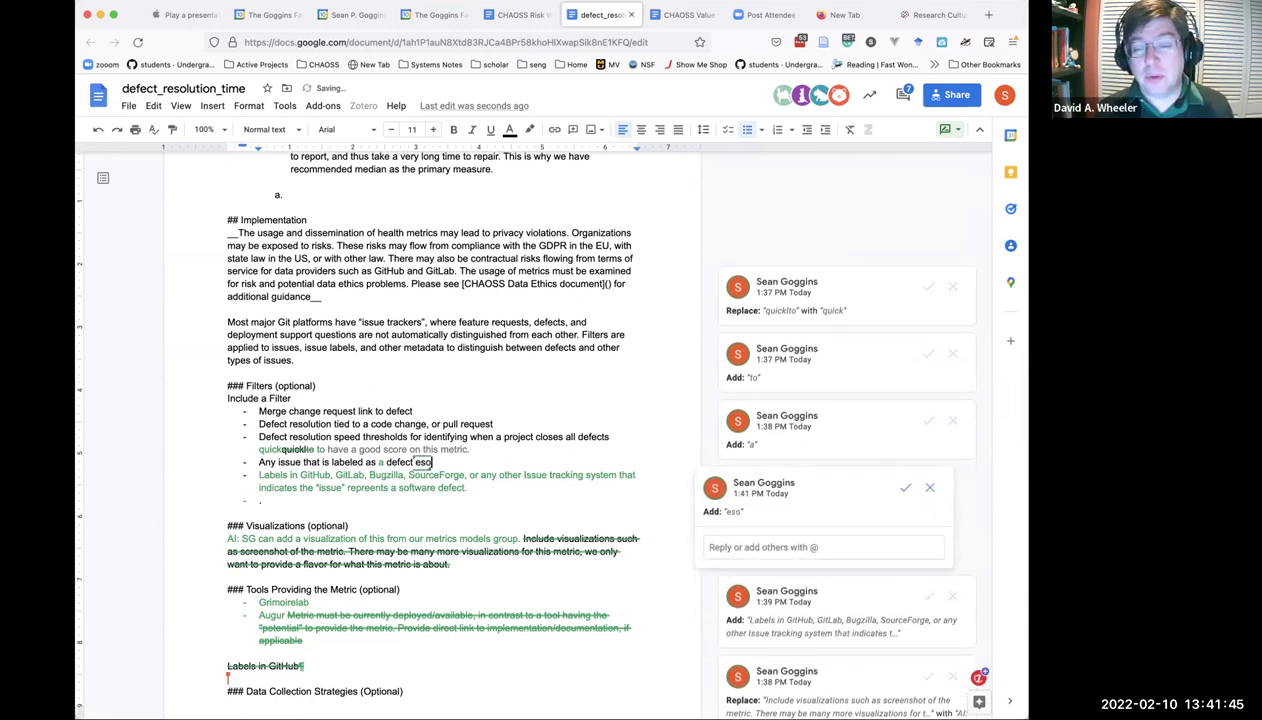
text(resolutio)
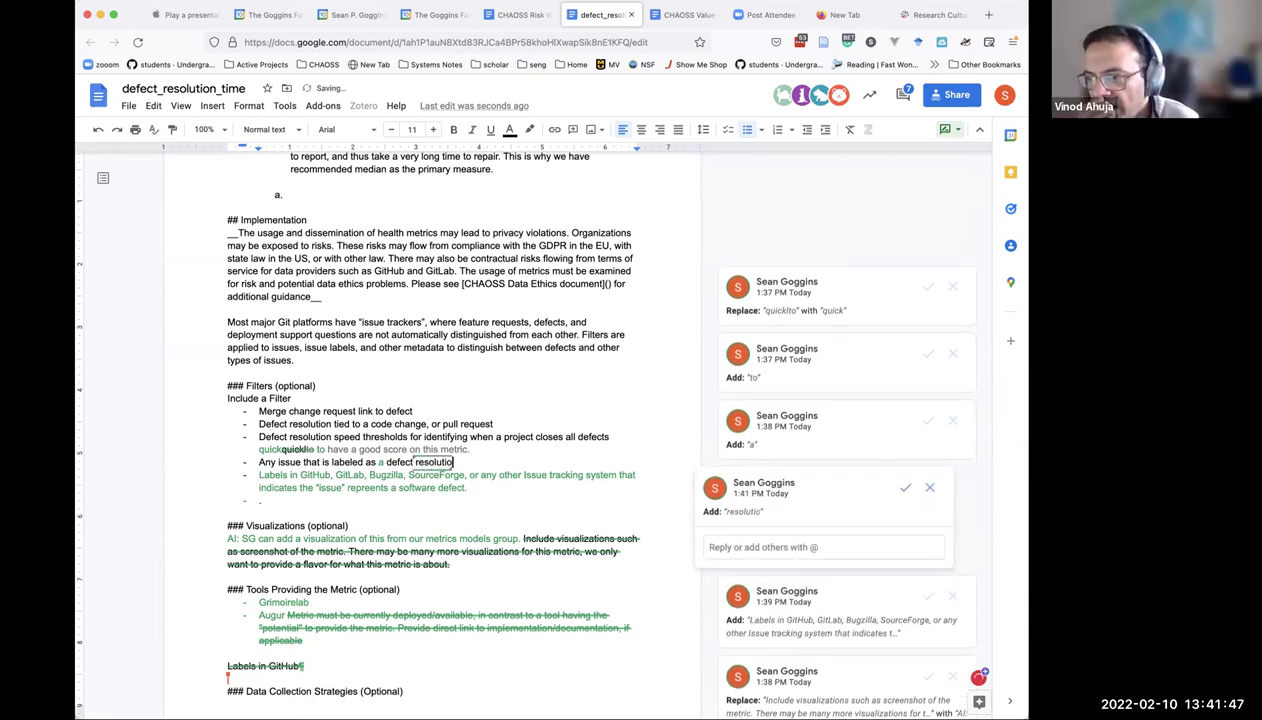
text(n when a)
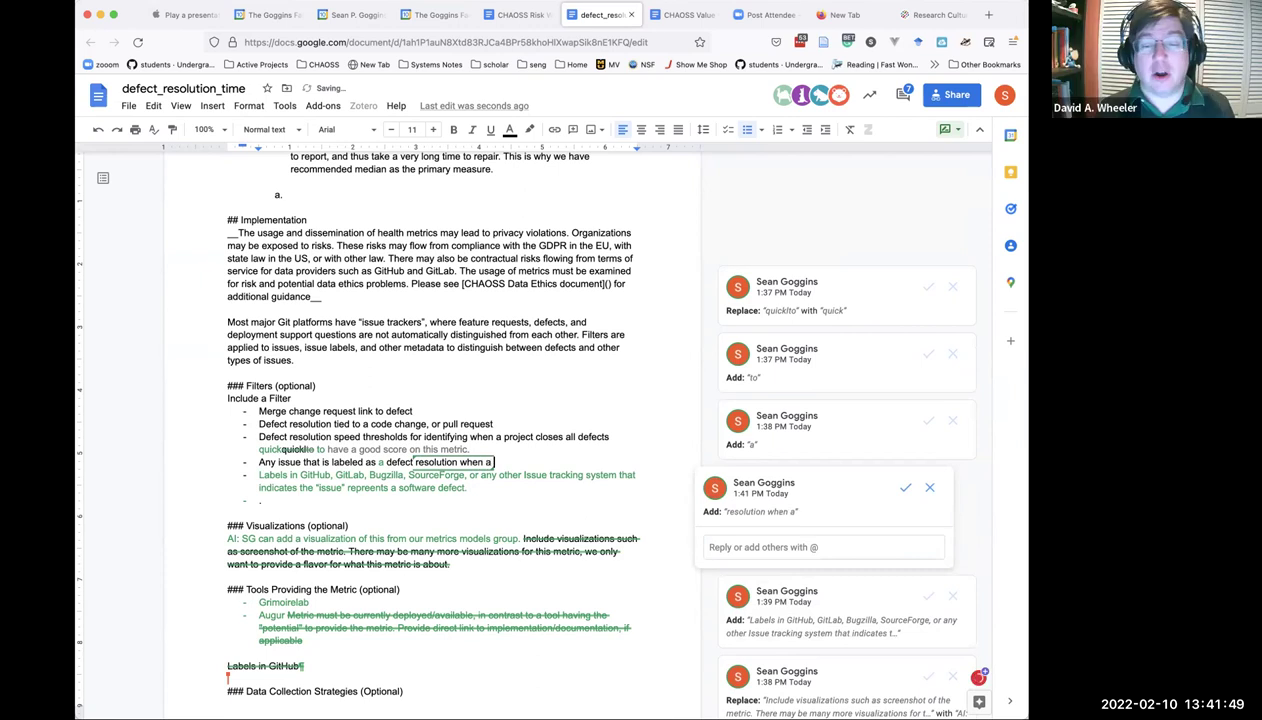
key(BackSpace)
text(code is merged)
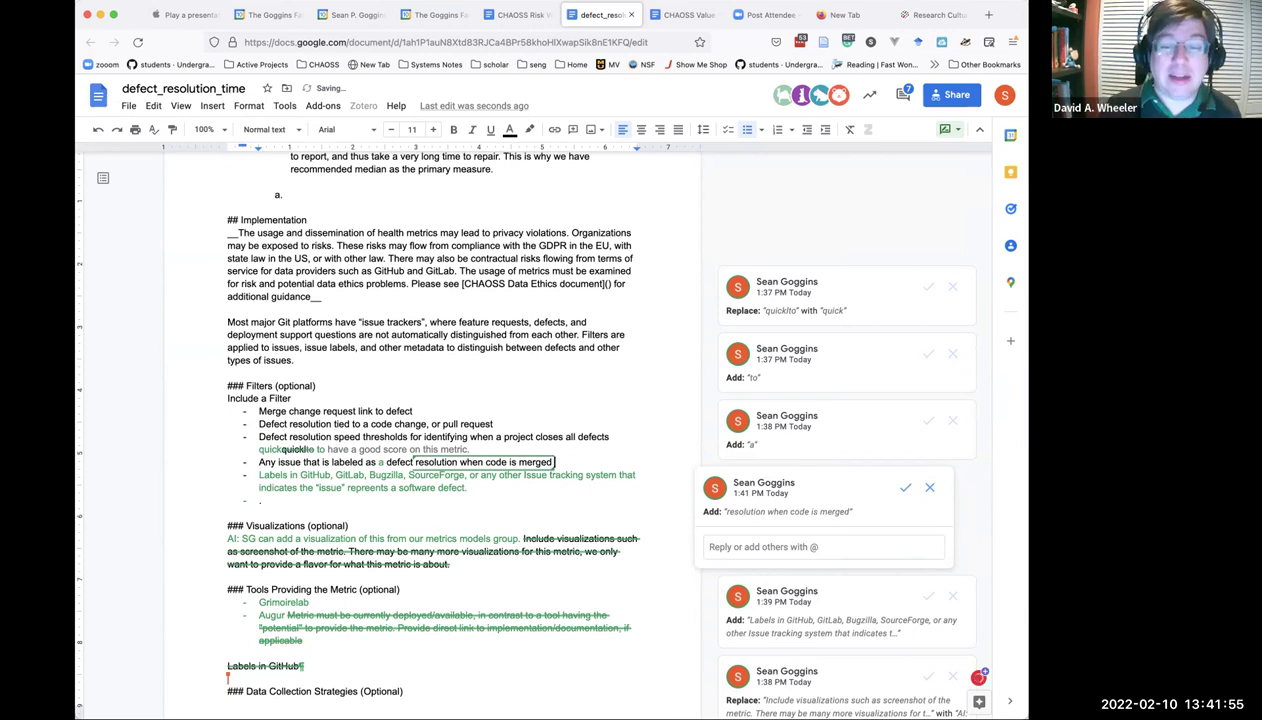
text( into)
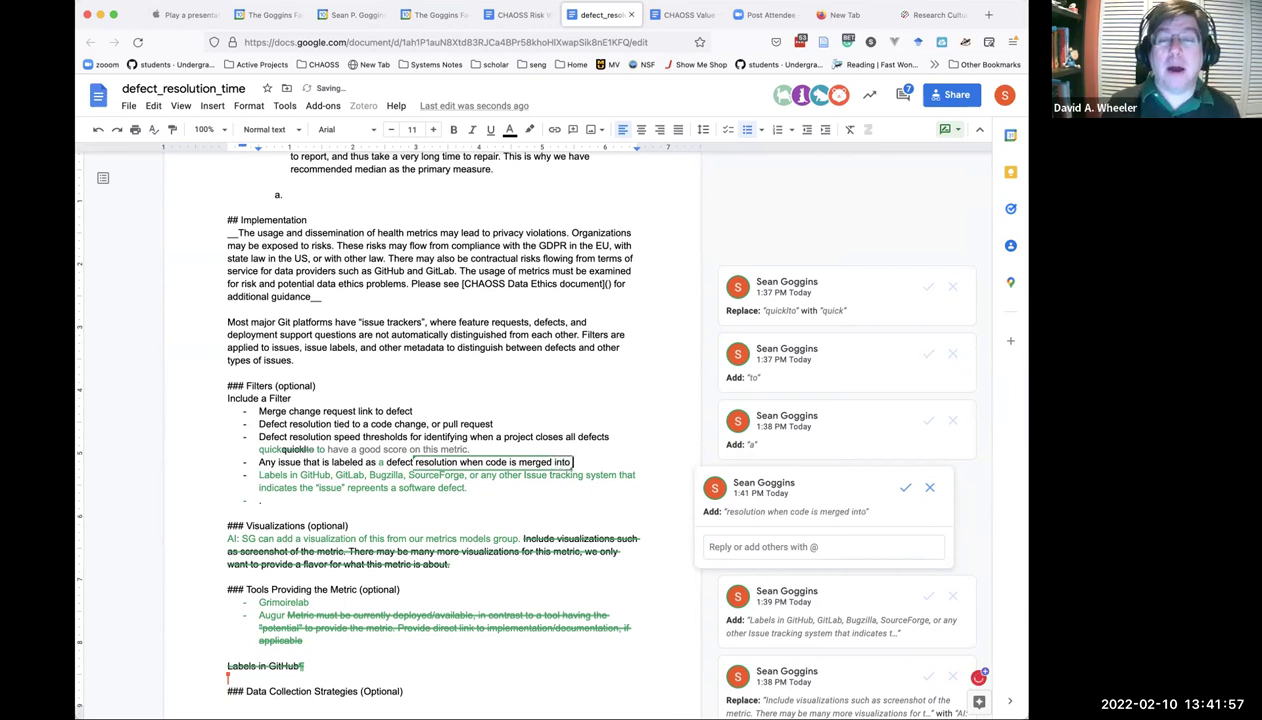
text( a version)
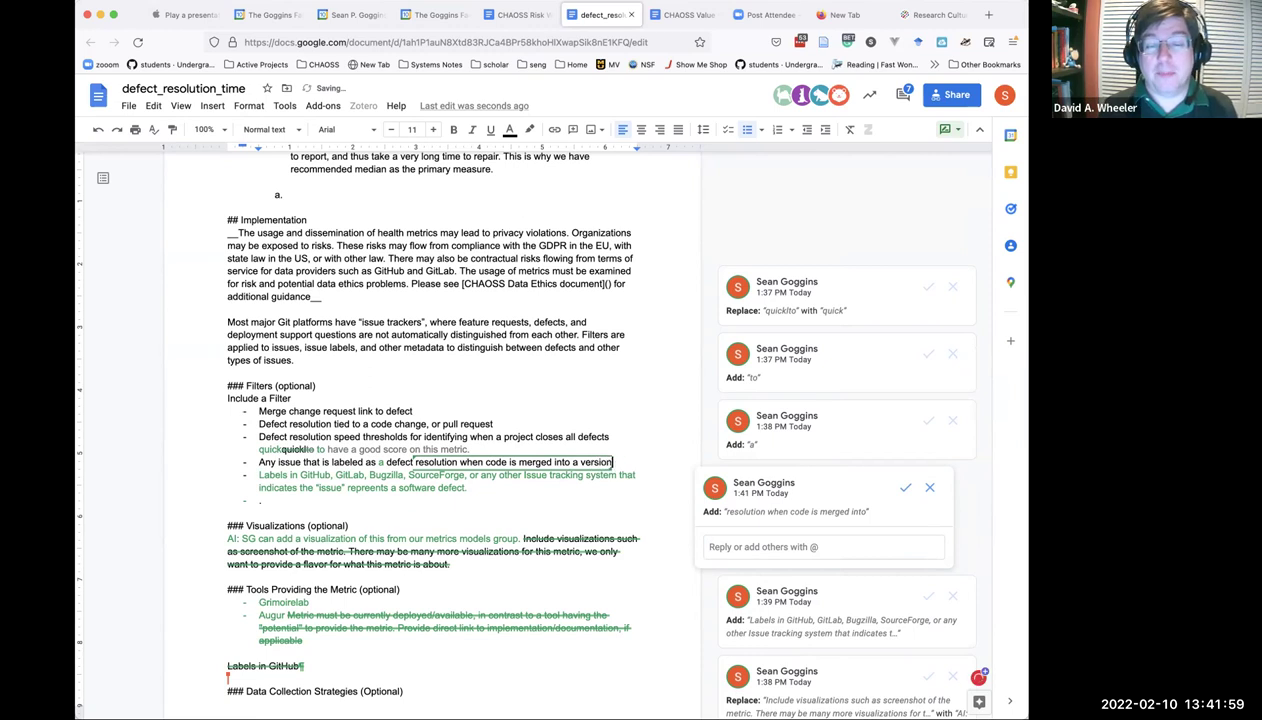
text( available to)
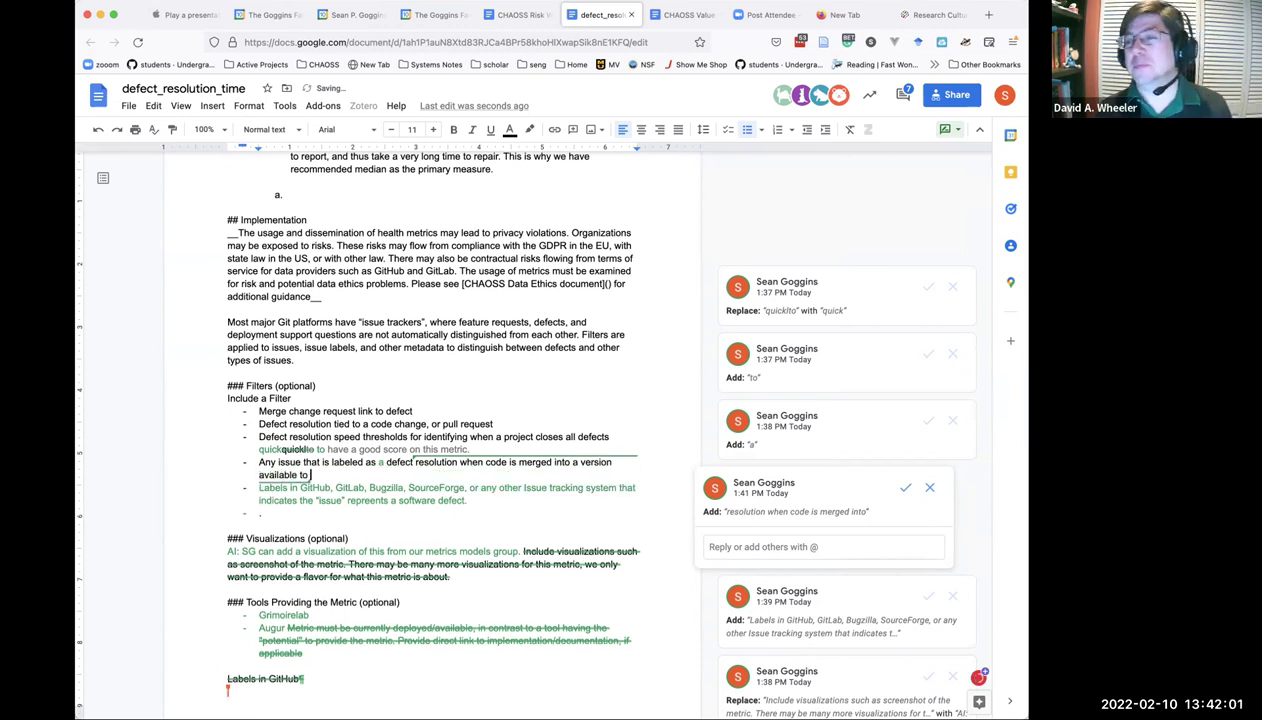
text( users.)
click(441, 509)
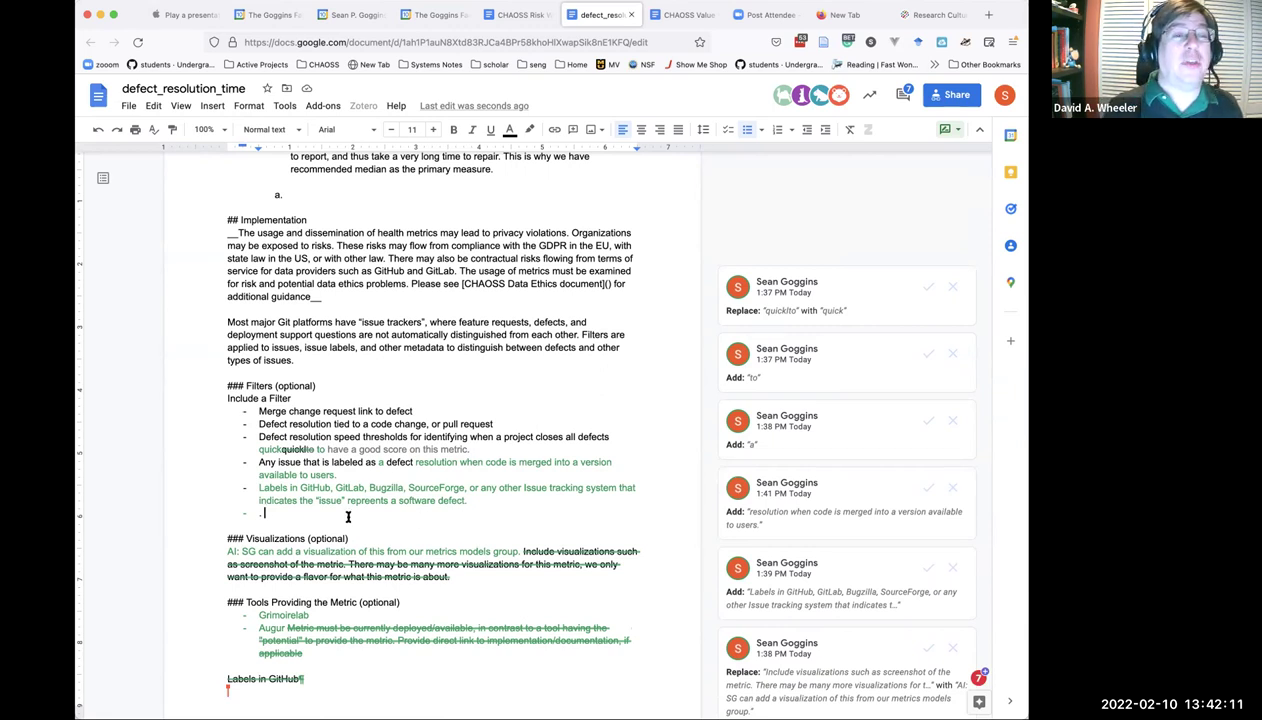
Remove the stray space and accept the 'Labels in GitHub…' filter suggestion.
key(BackSpace)
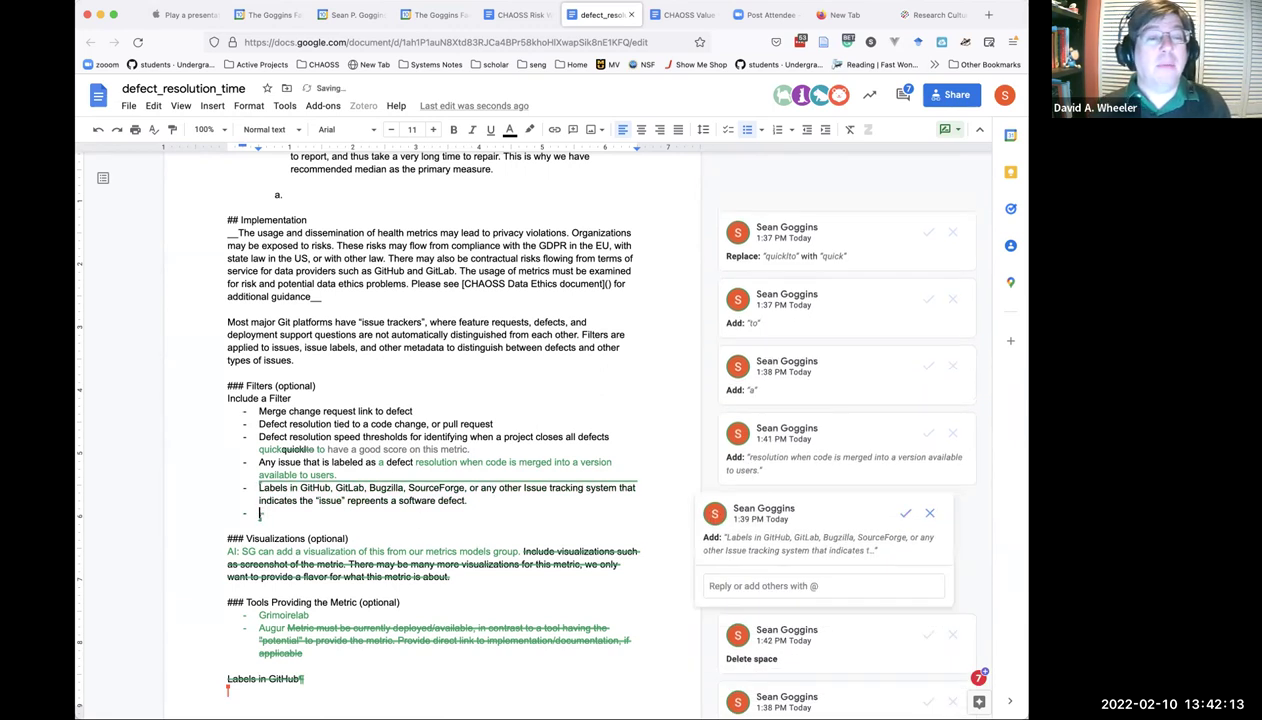
click(906, 514)
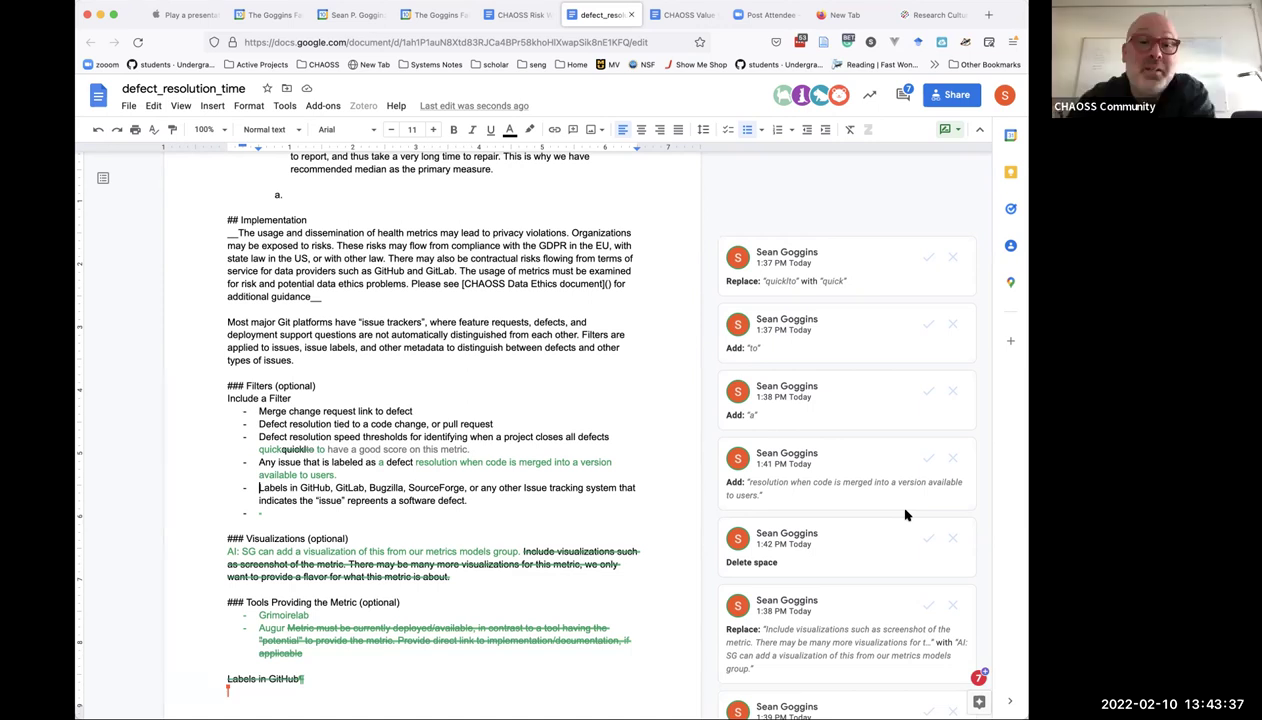
Replace the Data Collection Strategies placeholder lines with text on collecting labelled issues from an issue tracker.
scroll(895, 560, down, 2)
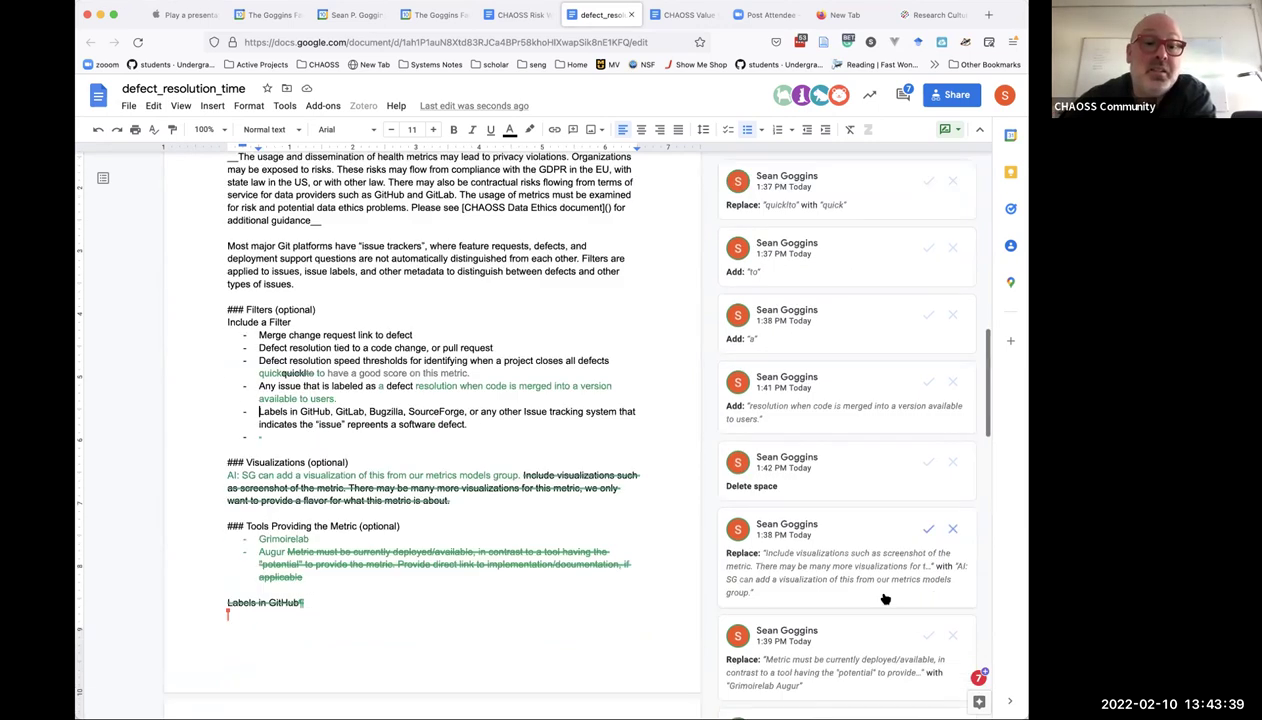
scroll(885, 598, down, 5)
scroll(885, 598, down, 4)
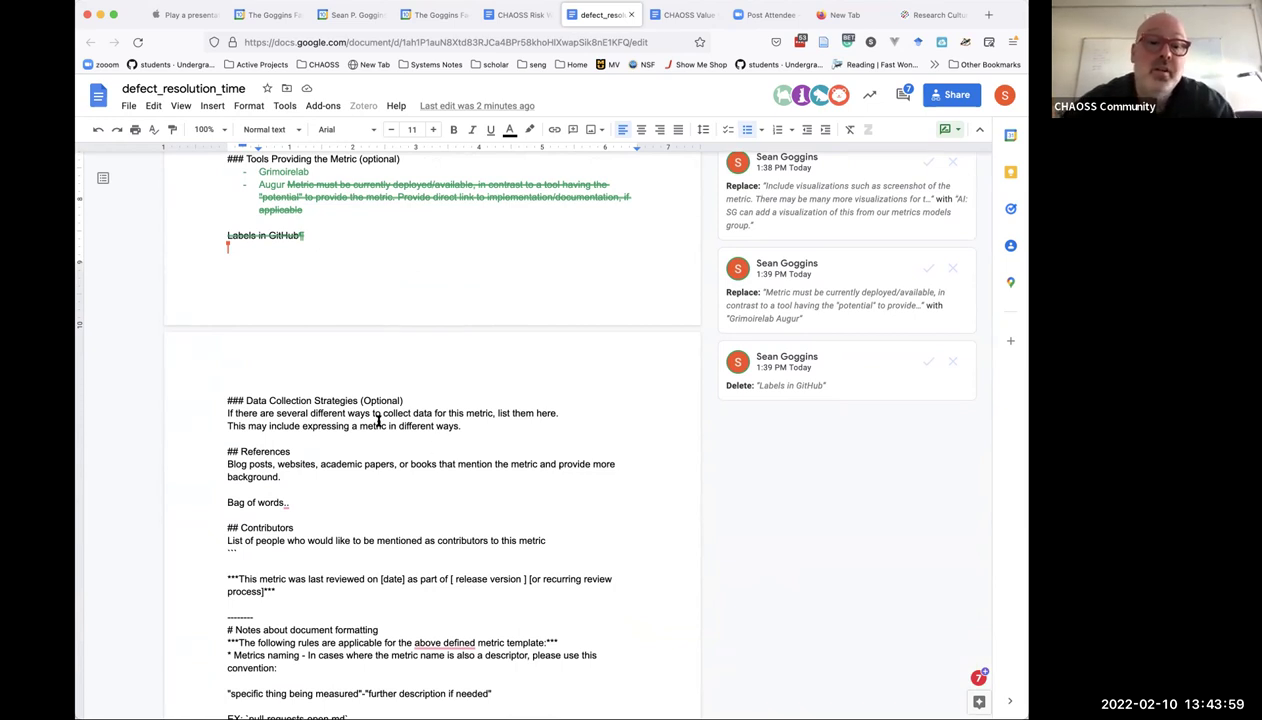
click(227, 413)
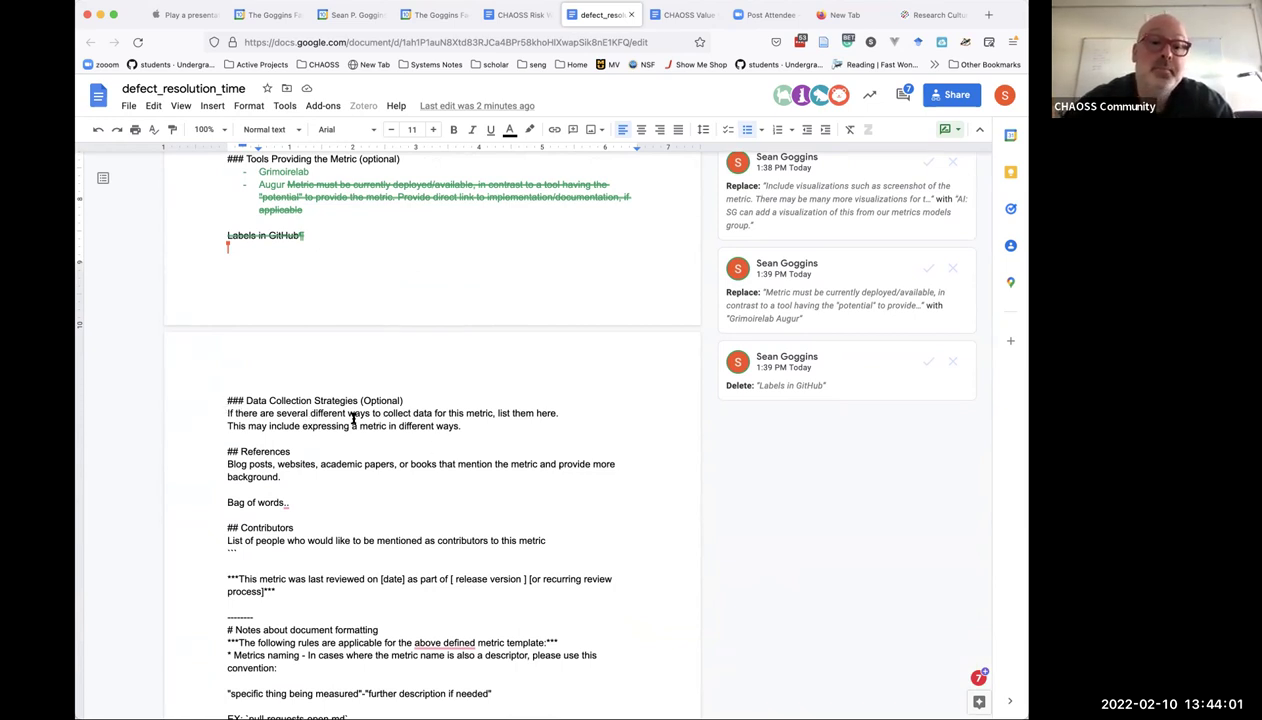
shift+click(461, 422)
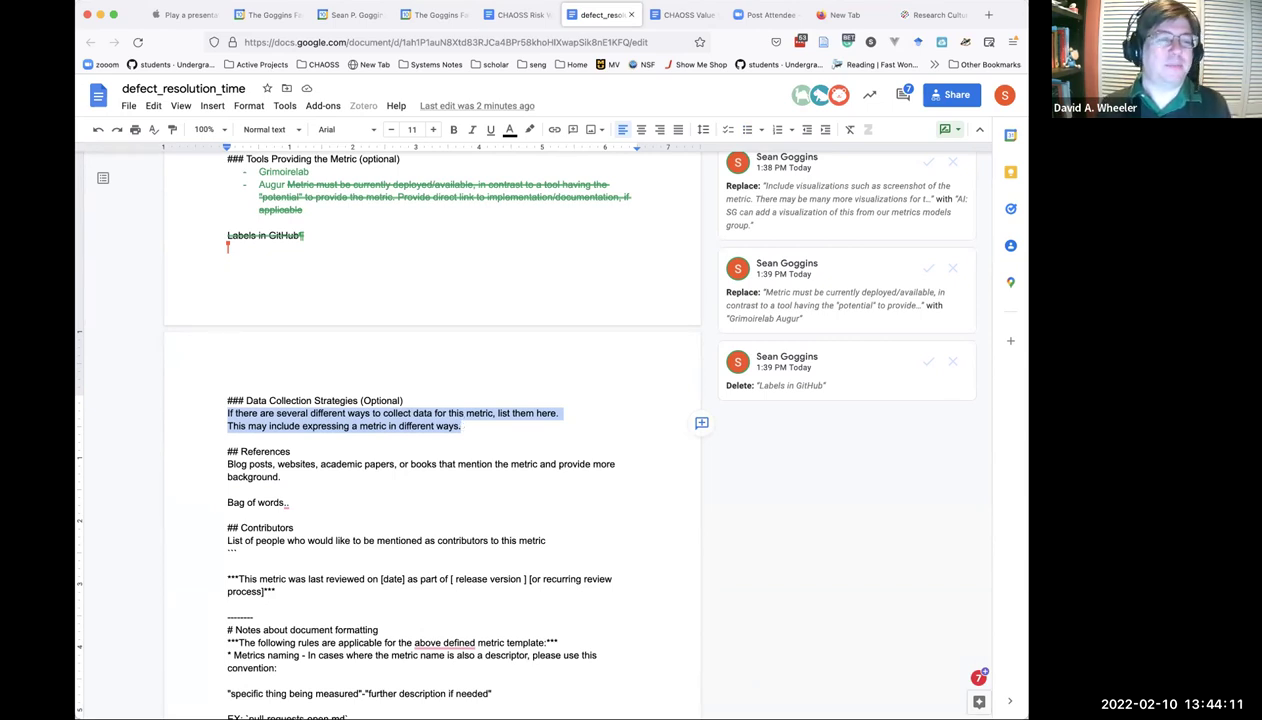
text(Collec)
text(ting issues fr)
text(om an issue tr)
text(acker, along wi)
text(th correspondi)
text(ng lables, and ma)
text(king a prelimina)
text(ry )
text(assessment )
text(of whe)
text(ther or not the rep)
text(ort refle)
text(cts an issu)
text(e. If there are several)
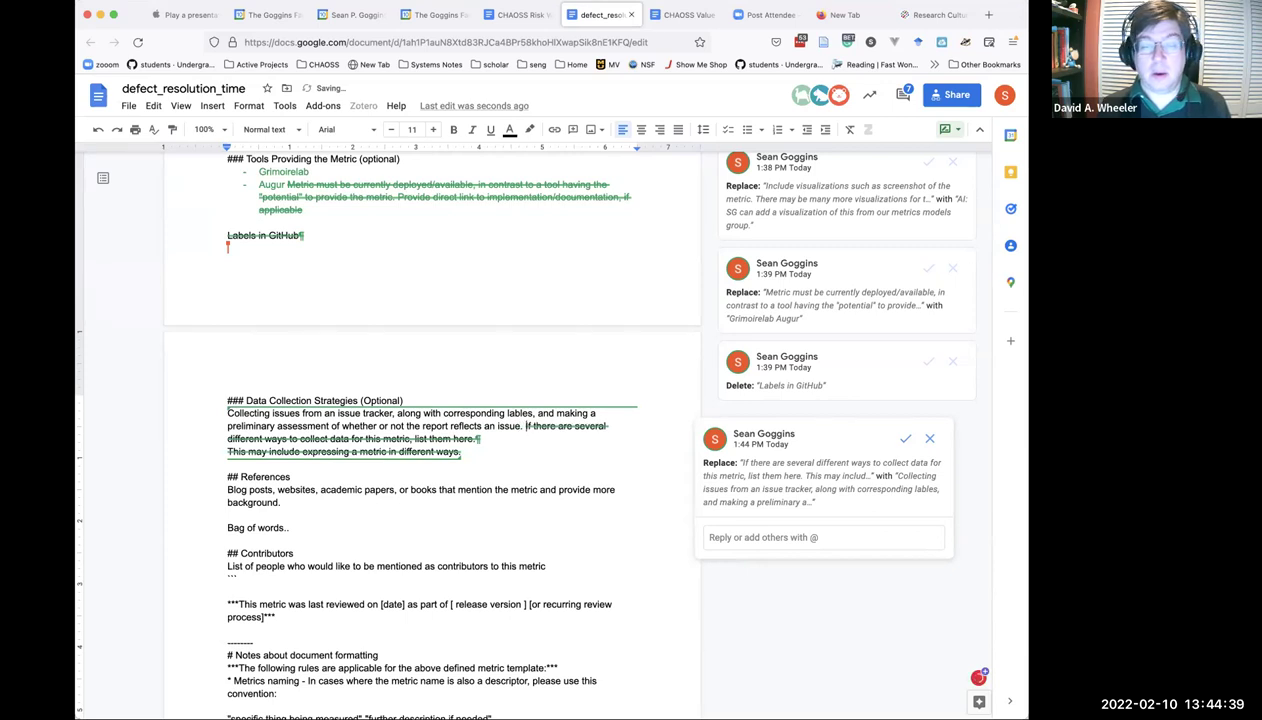
click(332, 494)
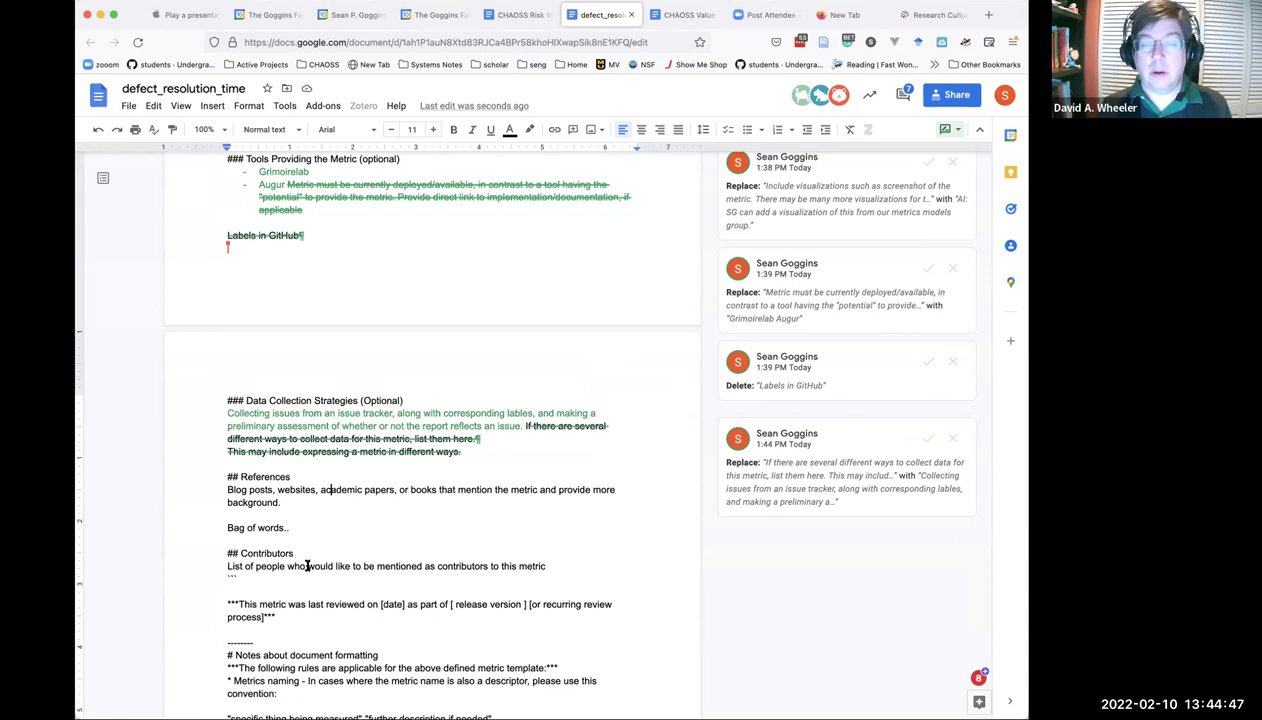
Replace the Contributors placeholder with the first four contributor names as bullets.
triple_click(307, 566)
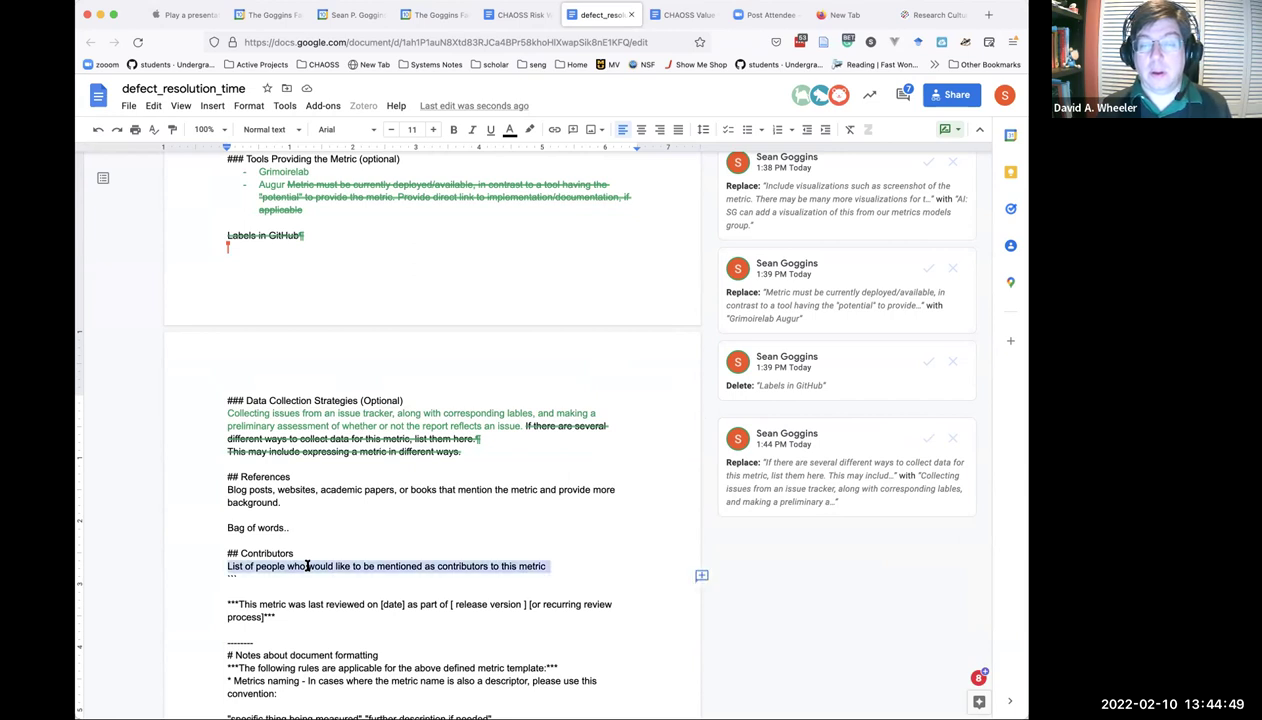
key(Delete)
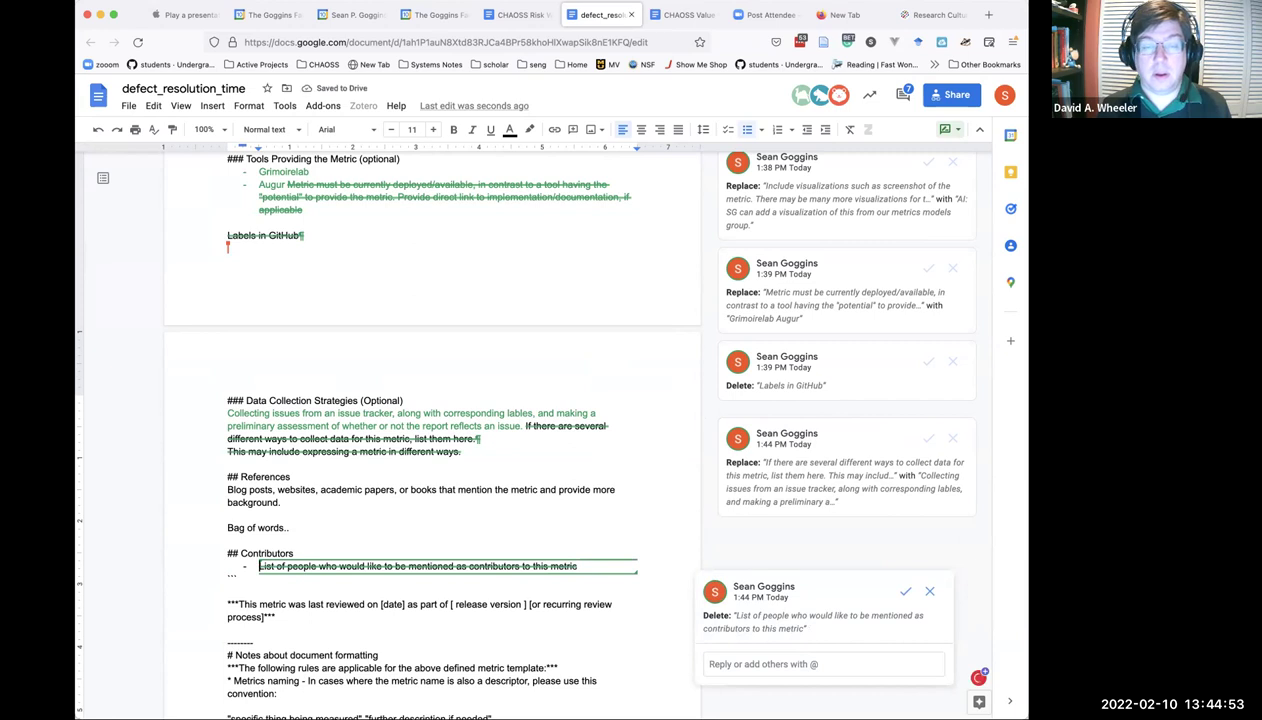
text(Duane o)
key(BackSpace)
text(O'B)
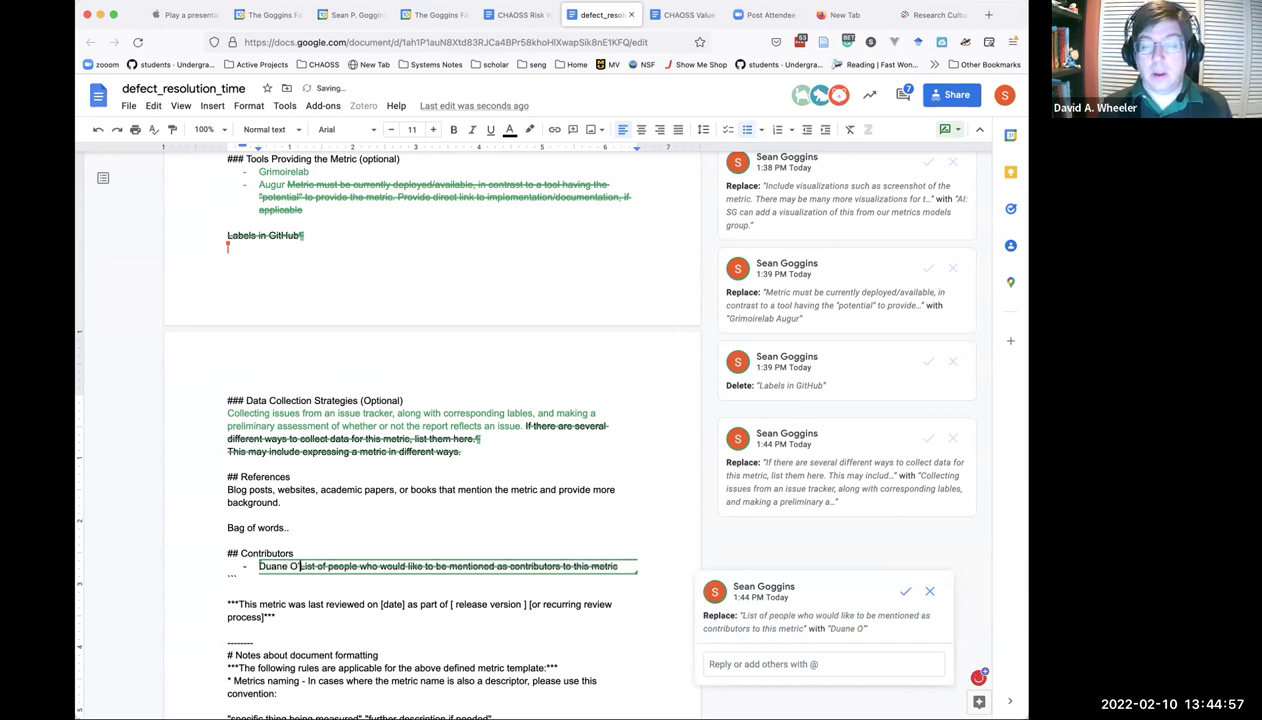
text(rian)
key(Return)
text(David Wheeler)
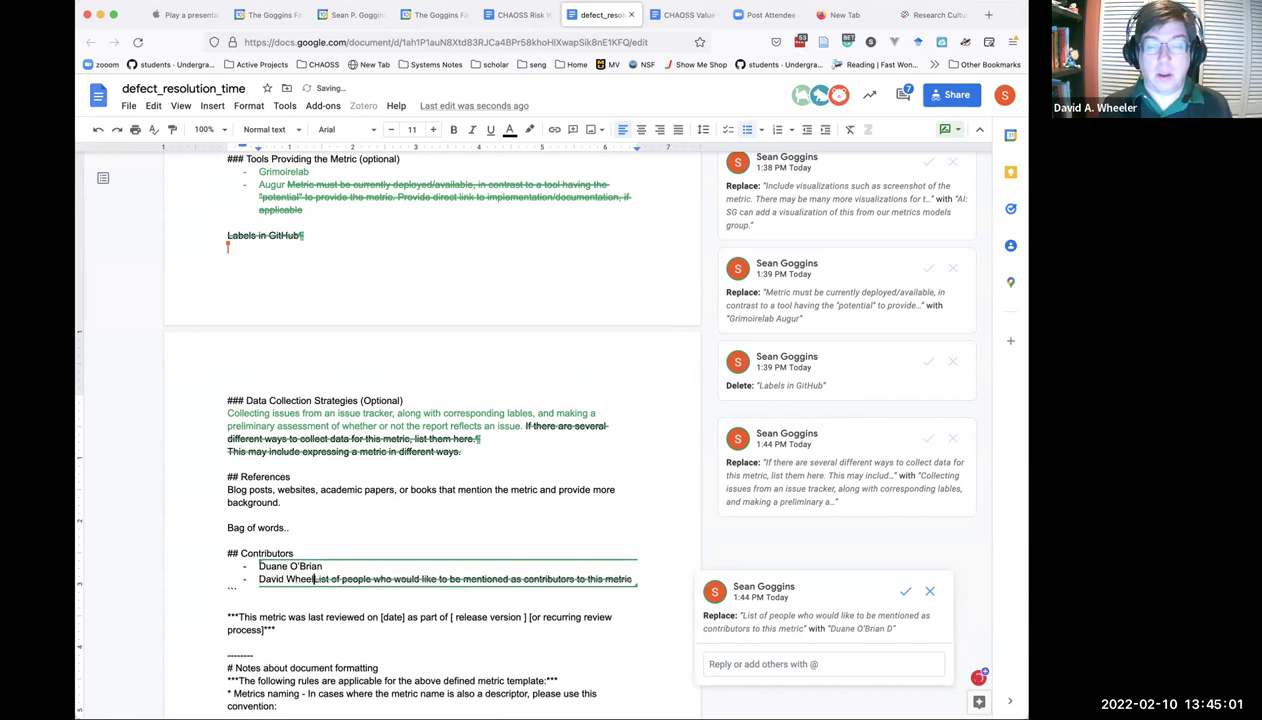
key(Return)
text(Kate Stewart)
key(Return)
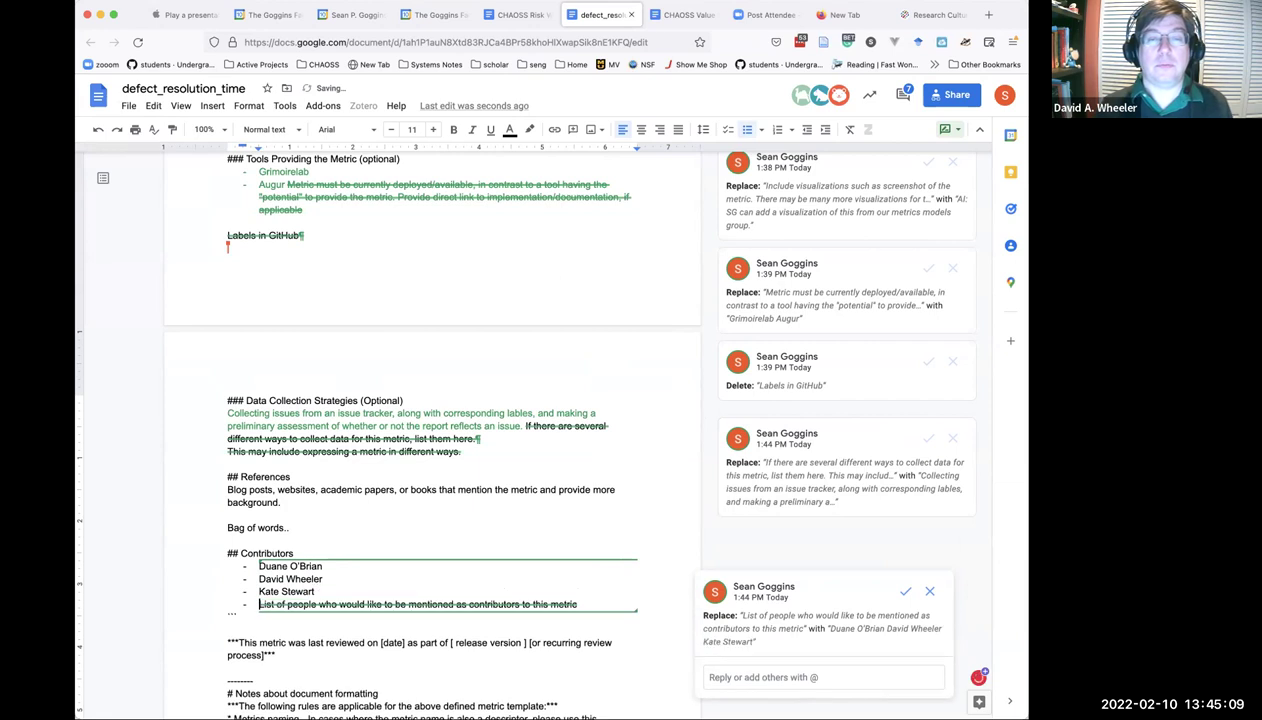
text(Vinc)
text(d Ahu)
text(ja)
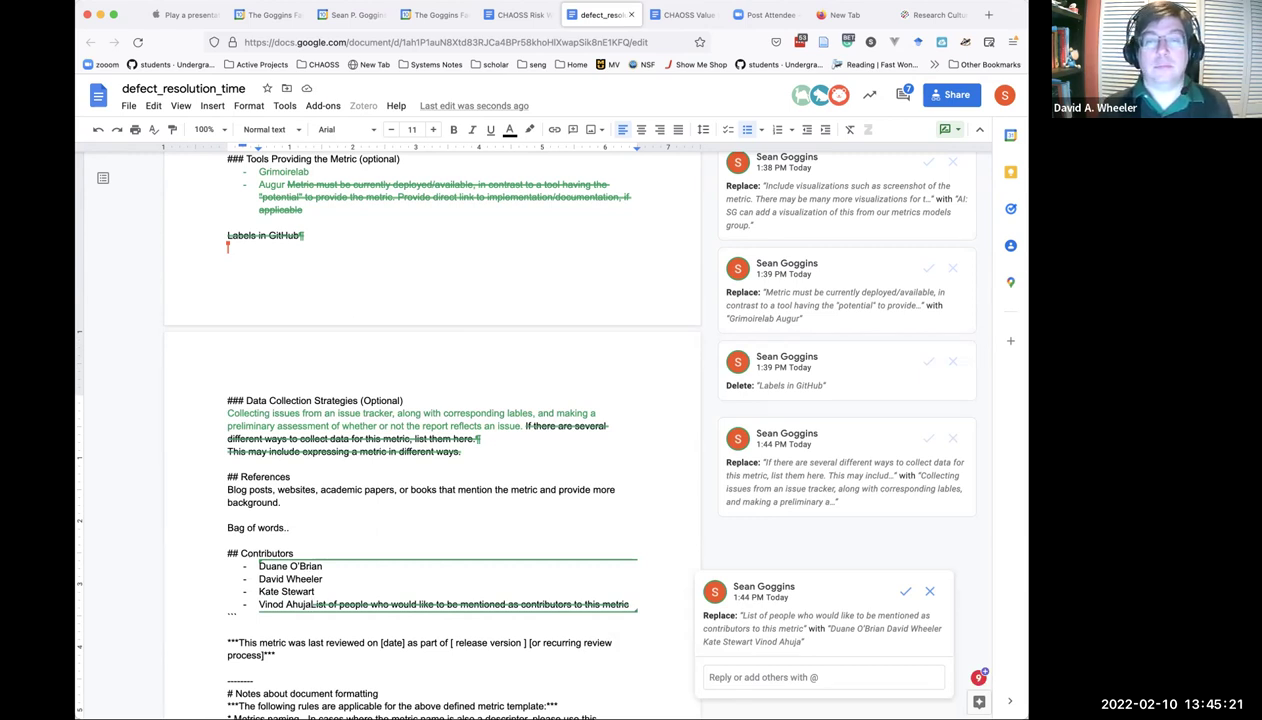
Insert another contributor after the third name and add two more names at the end.
click(308, 579)
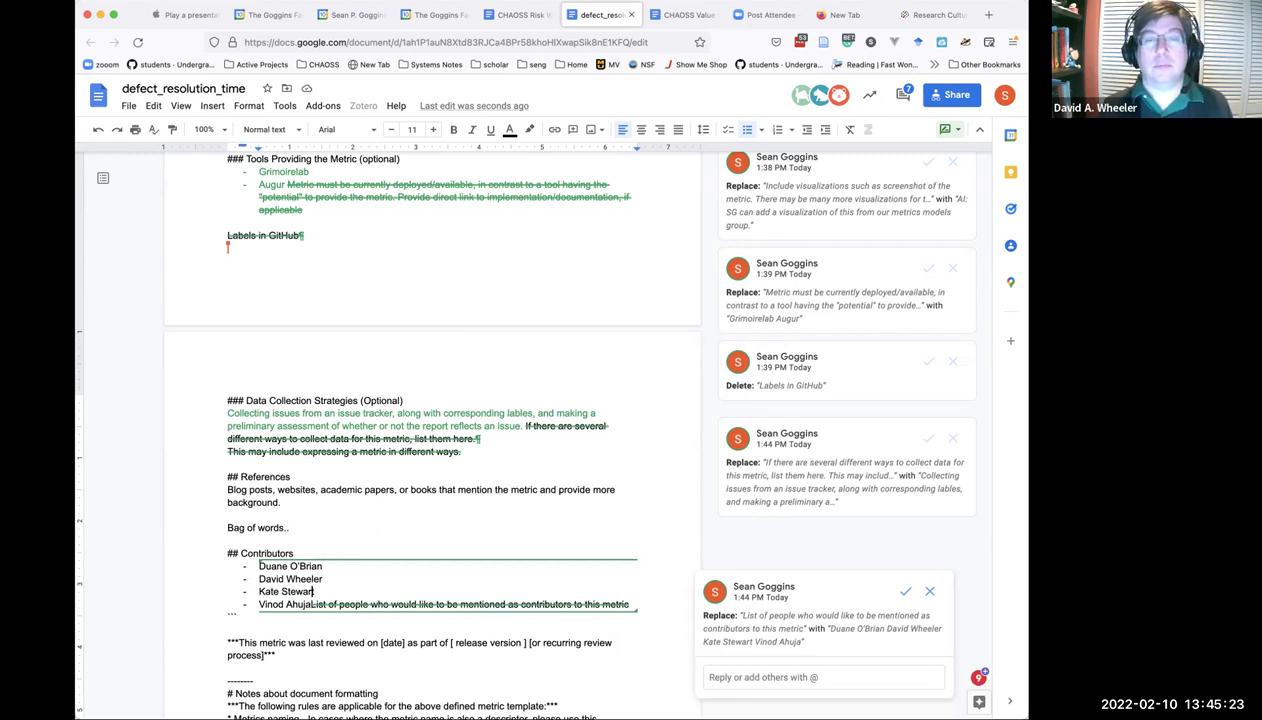
key(Return)
text(Ren)
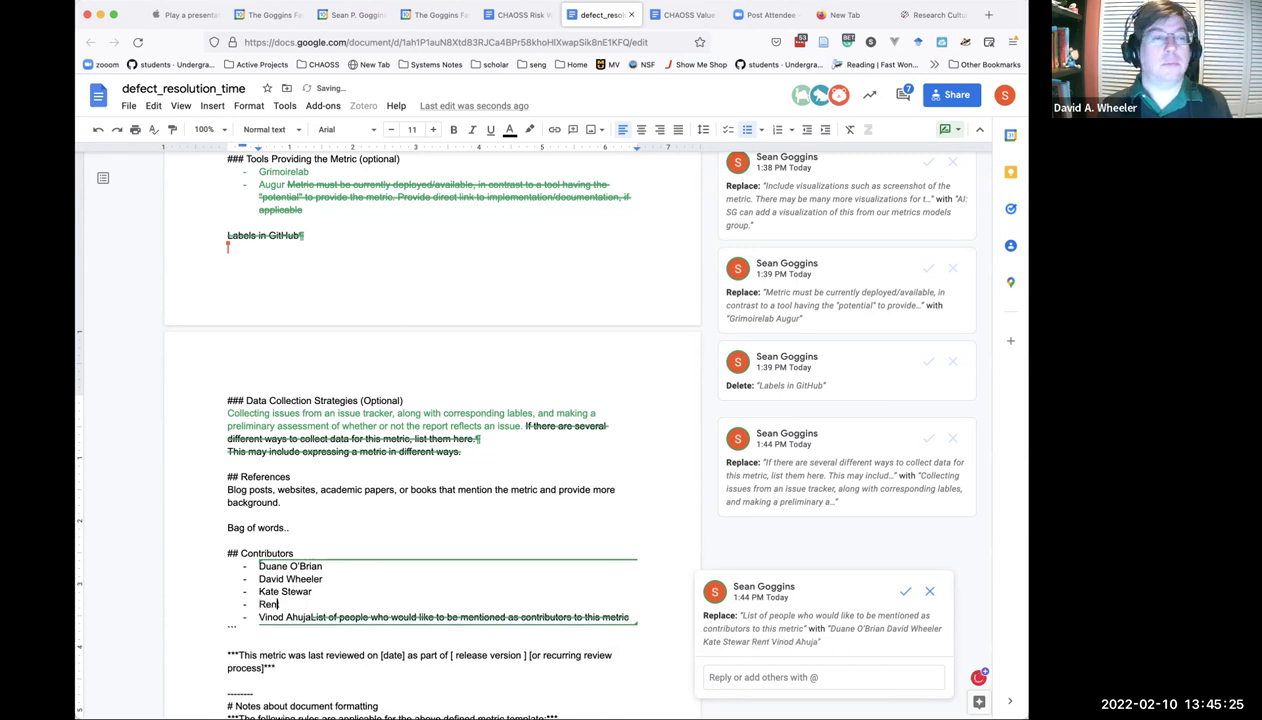
text(t)
key(BackSpace)
text(isha )
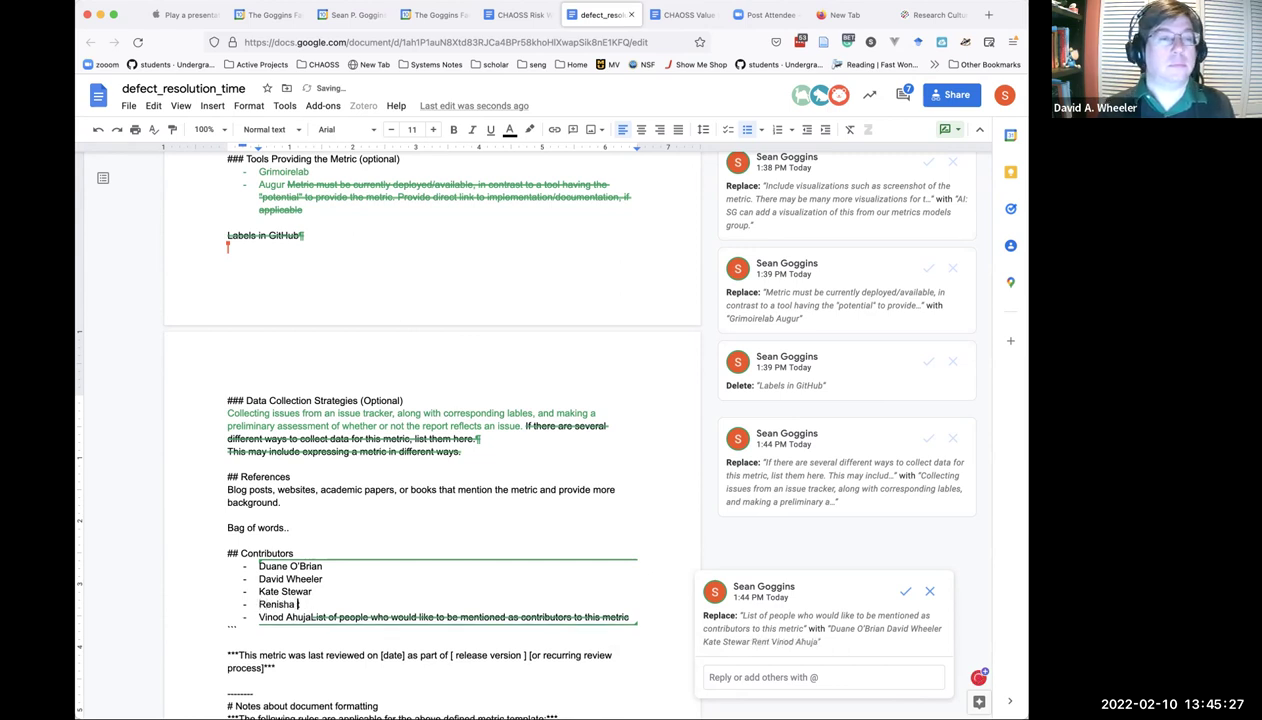
text(Nellums)
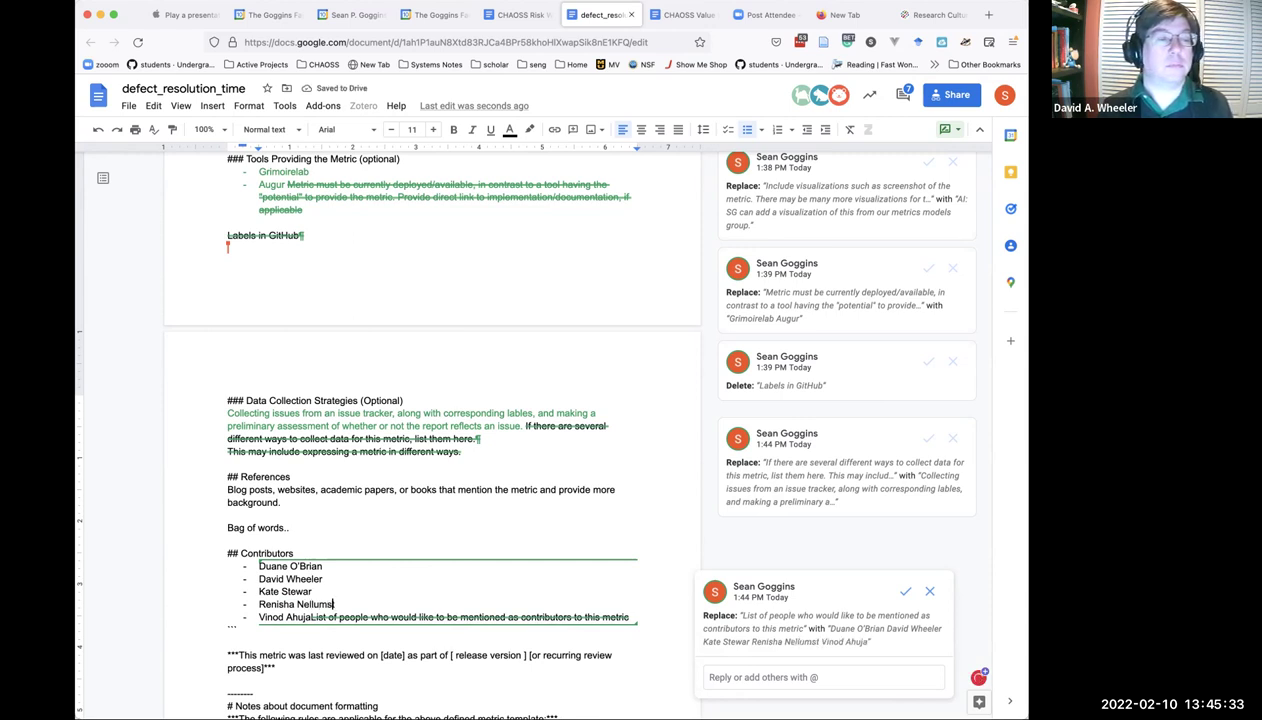
key(Down)
key(Down)
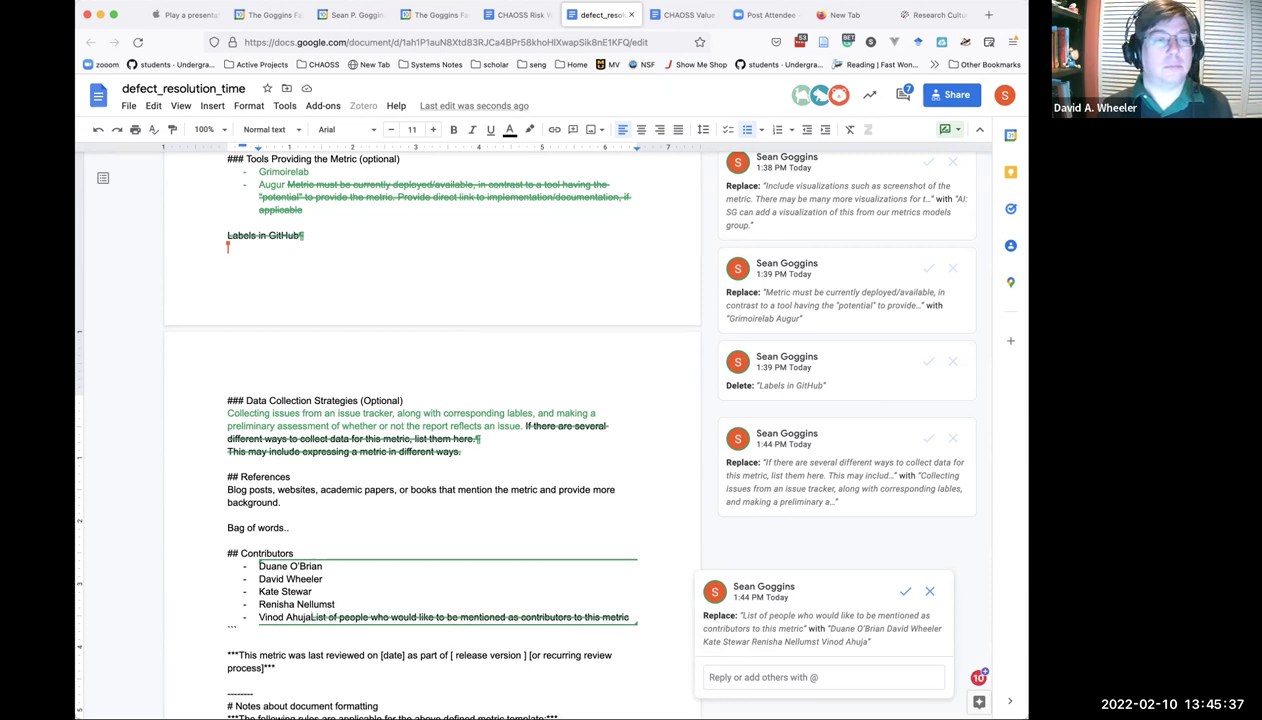
key(Return)
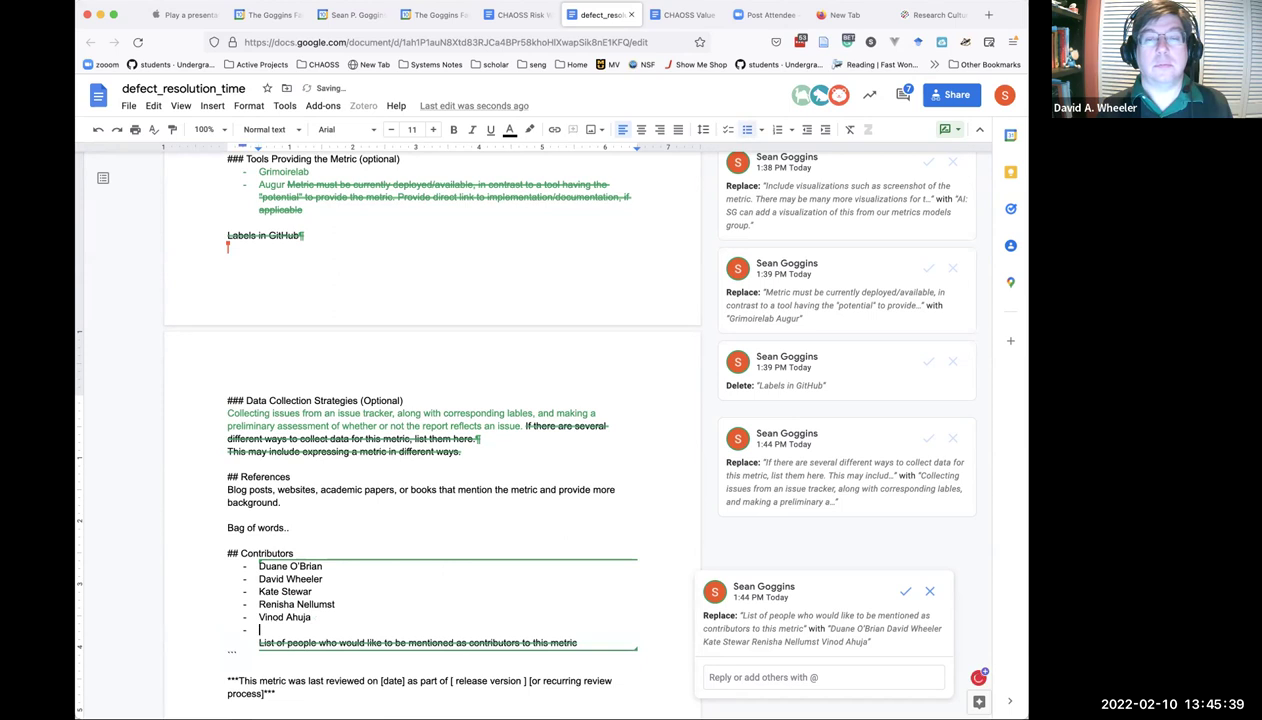
text(Sean Go)
text(gins)
key(Return)
key(BackSpace)
key(BackSpace)
key(BackSpace)
key(BackSpace)
text(gins)
key(Return)
text(Sophia Vargas)
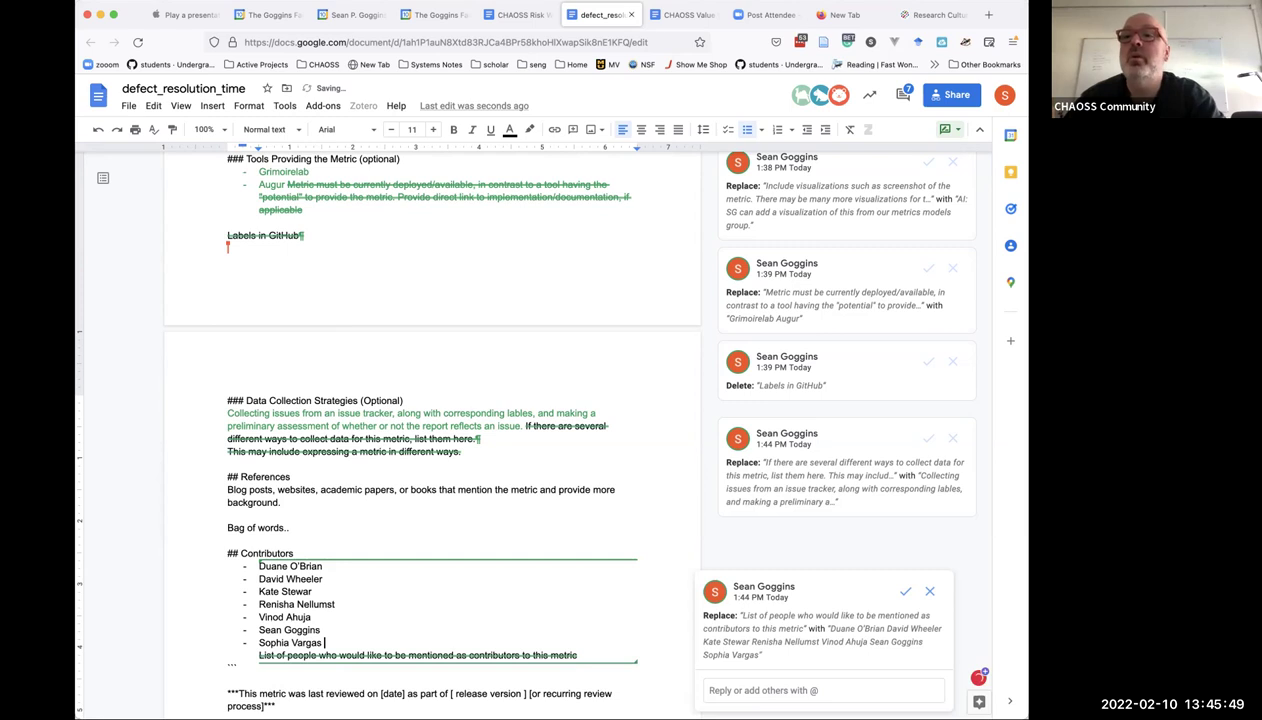
click(386, 358)
scroll(416, 515, down, 3)
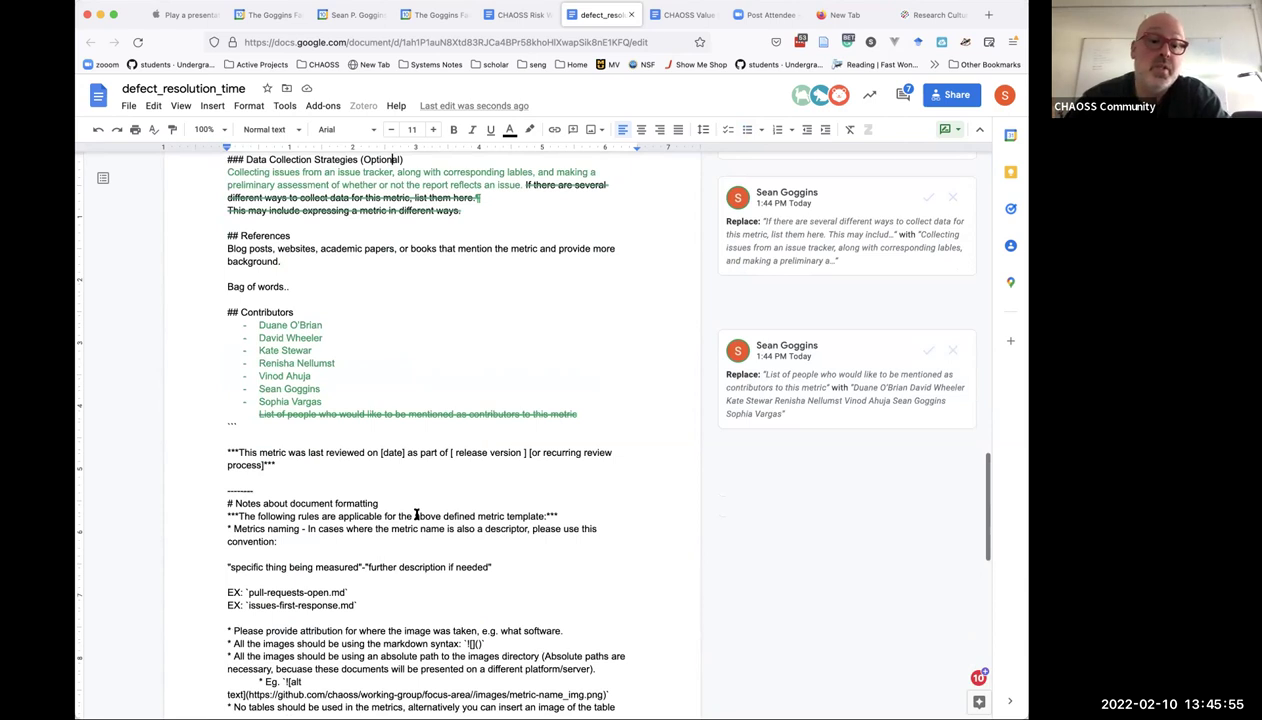
scroll(416, 515, up, 3)
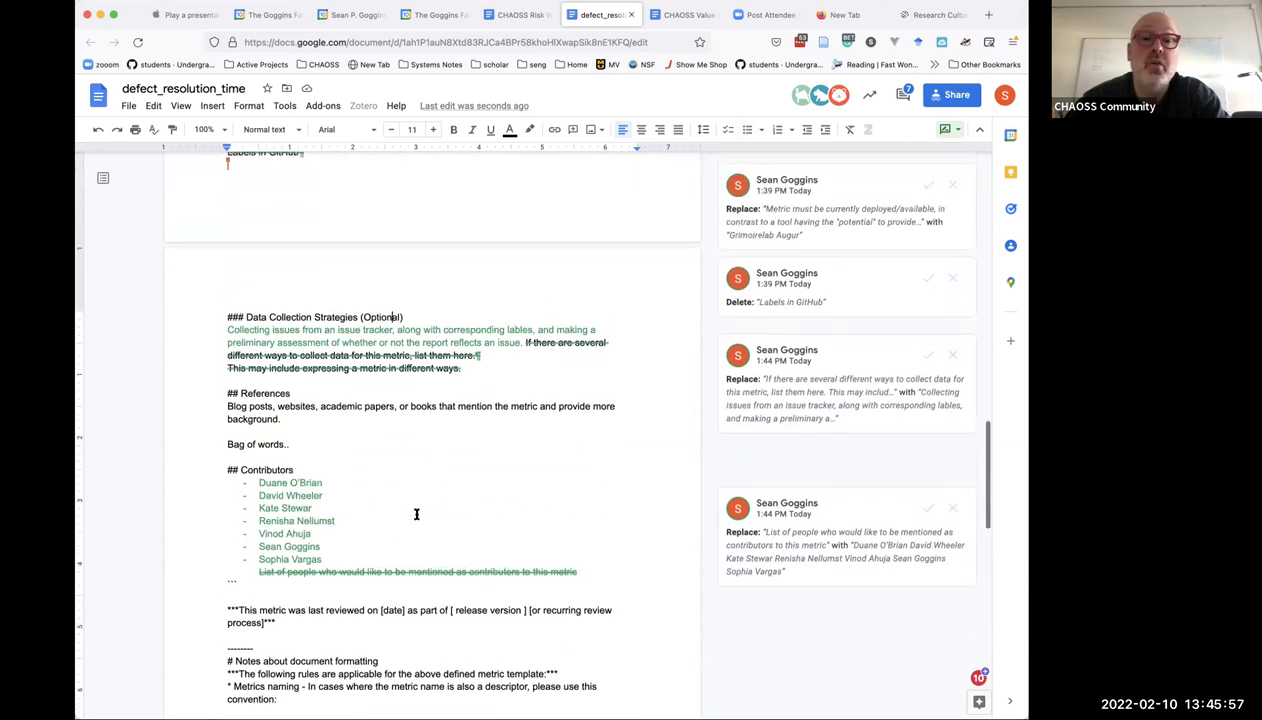
scroll(416, 515, up, 2)
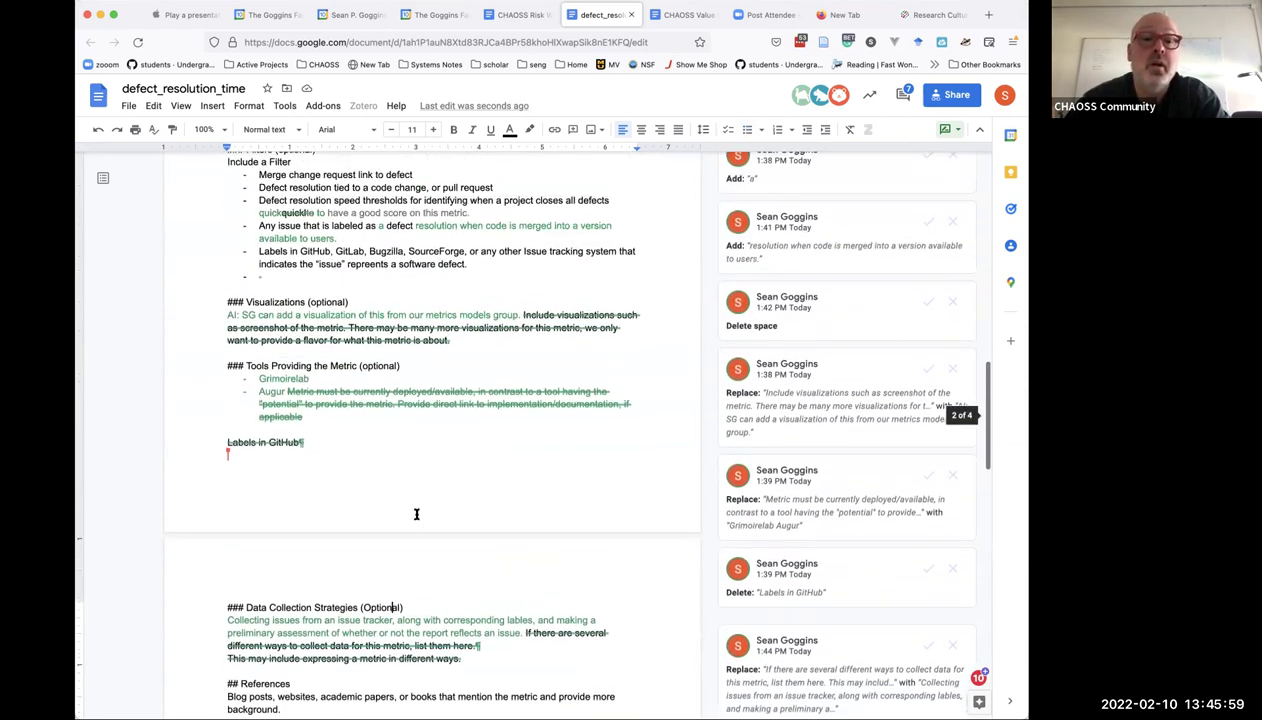
scroll(416, 514, up, 3)
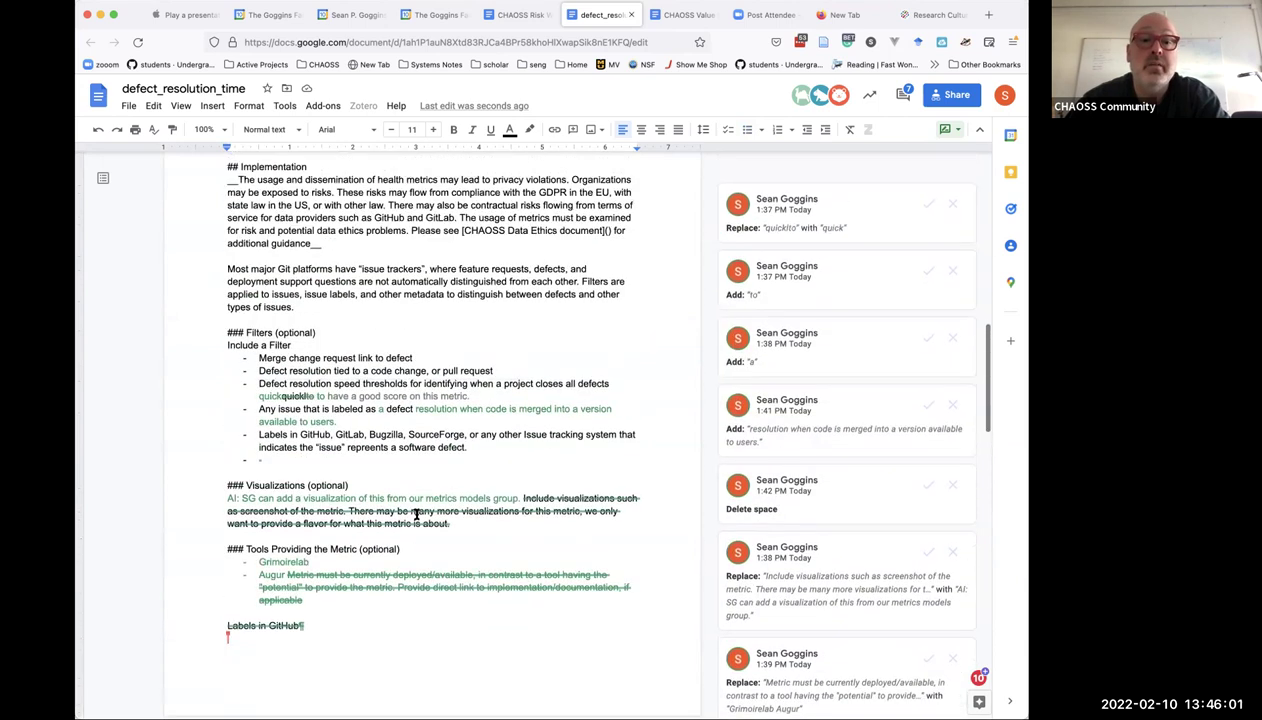
scroll(416, 514, up, 5)
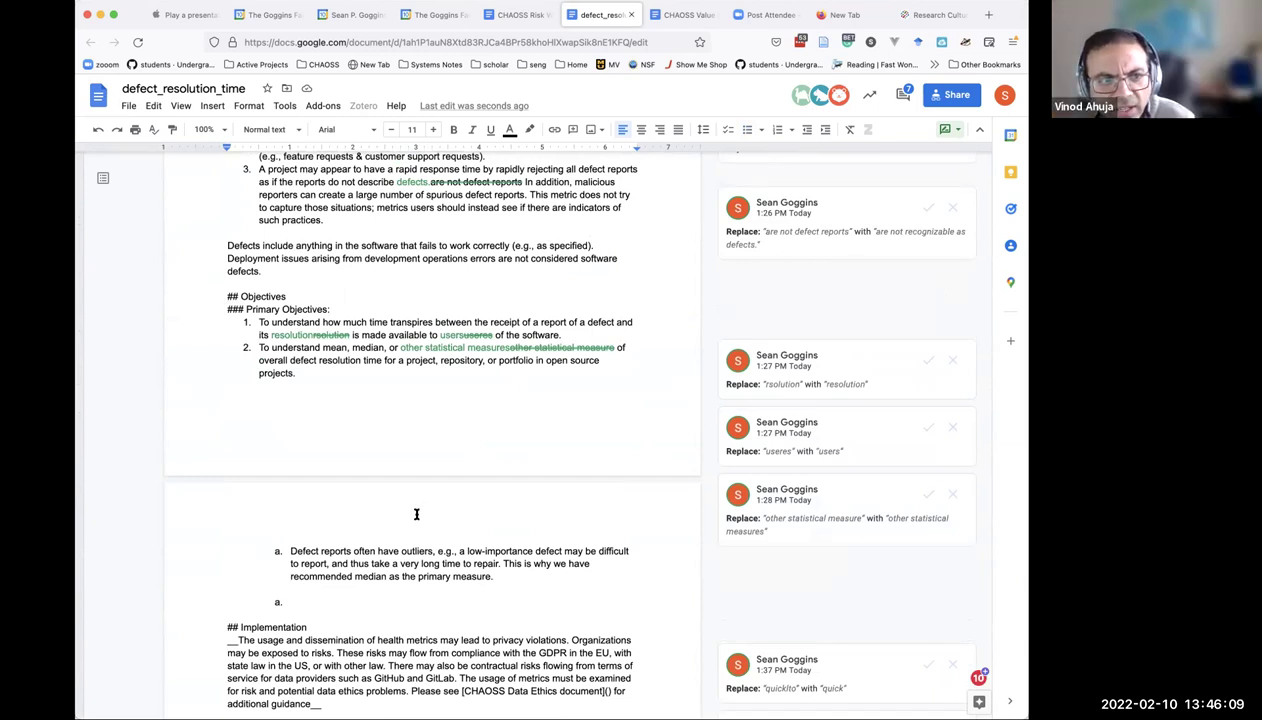
scroll(416, 514, down, 5)
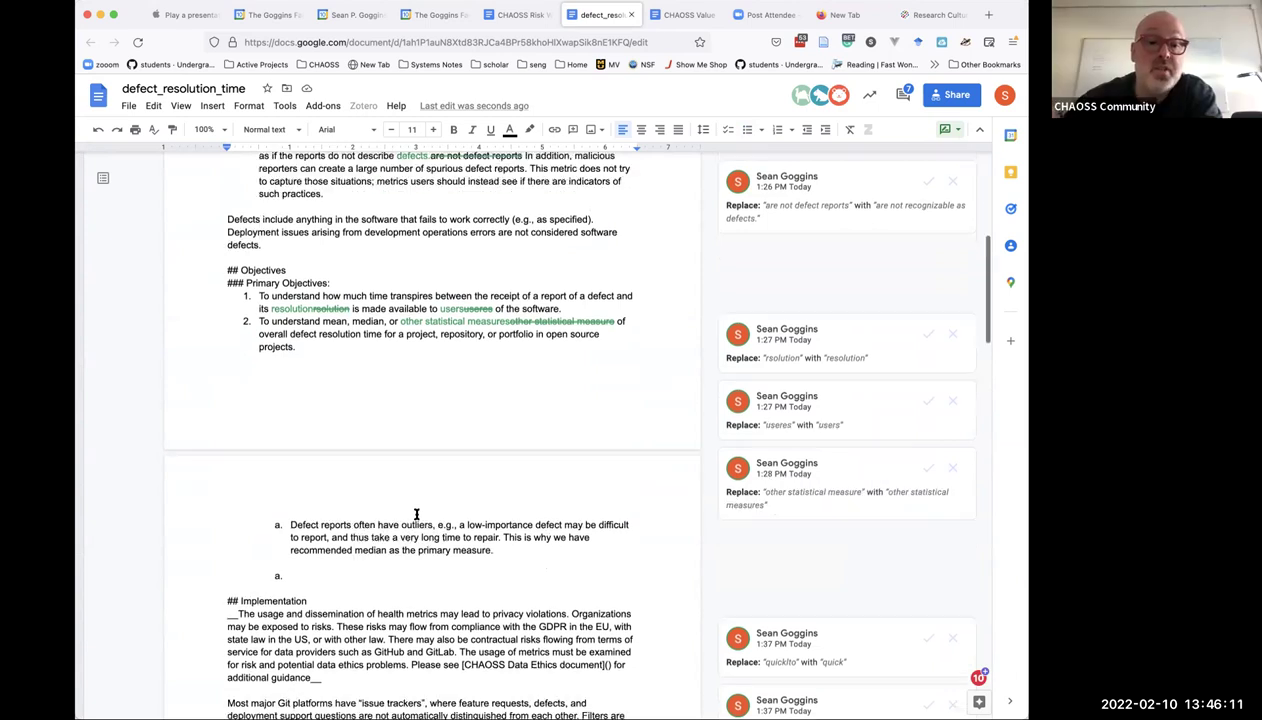
scroll(416, 514, down, 4)
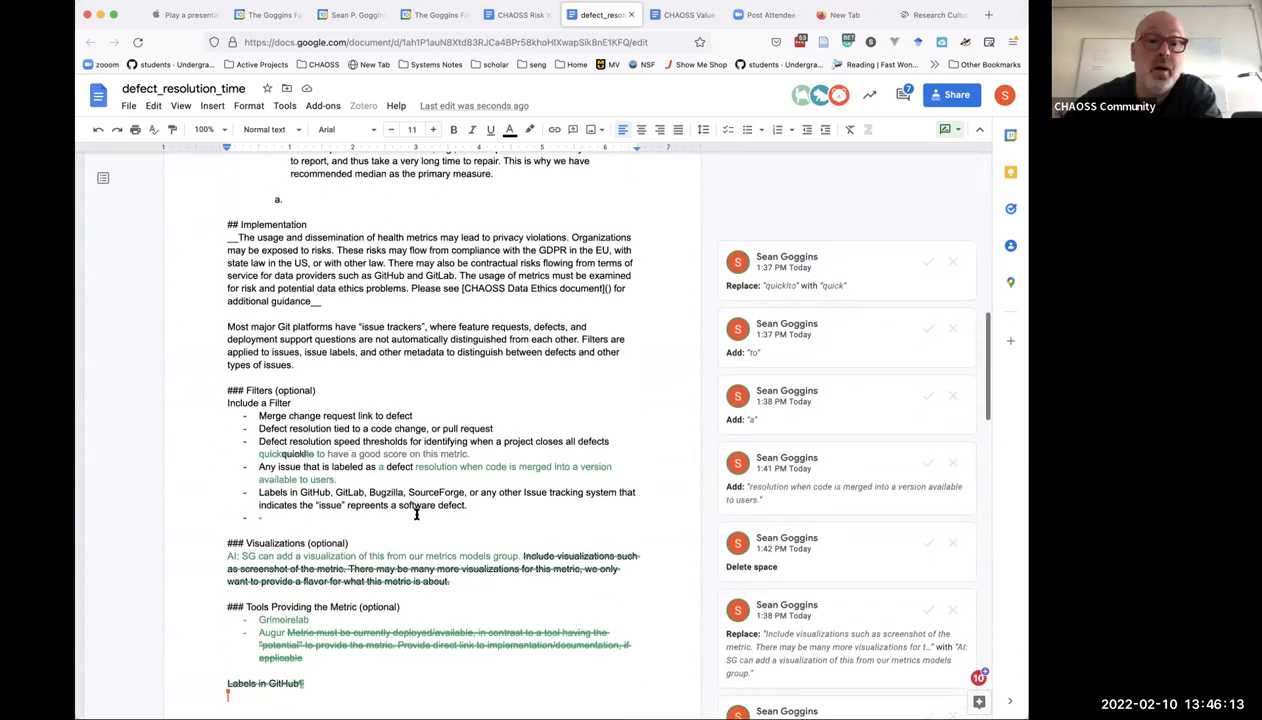
scroll(416, 514, down, 6)
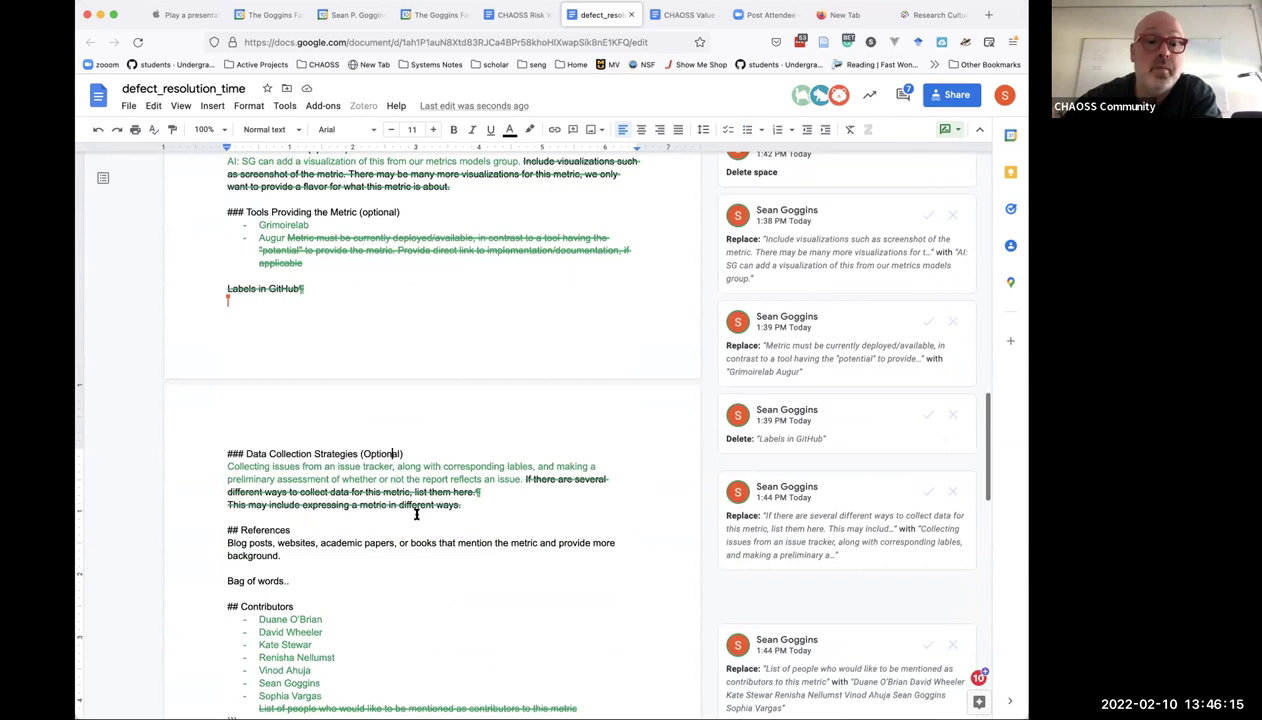
scroll(416, 514, down, 8)
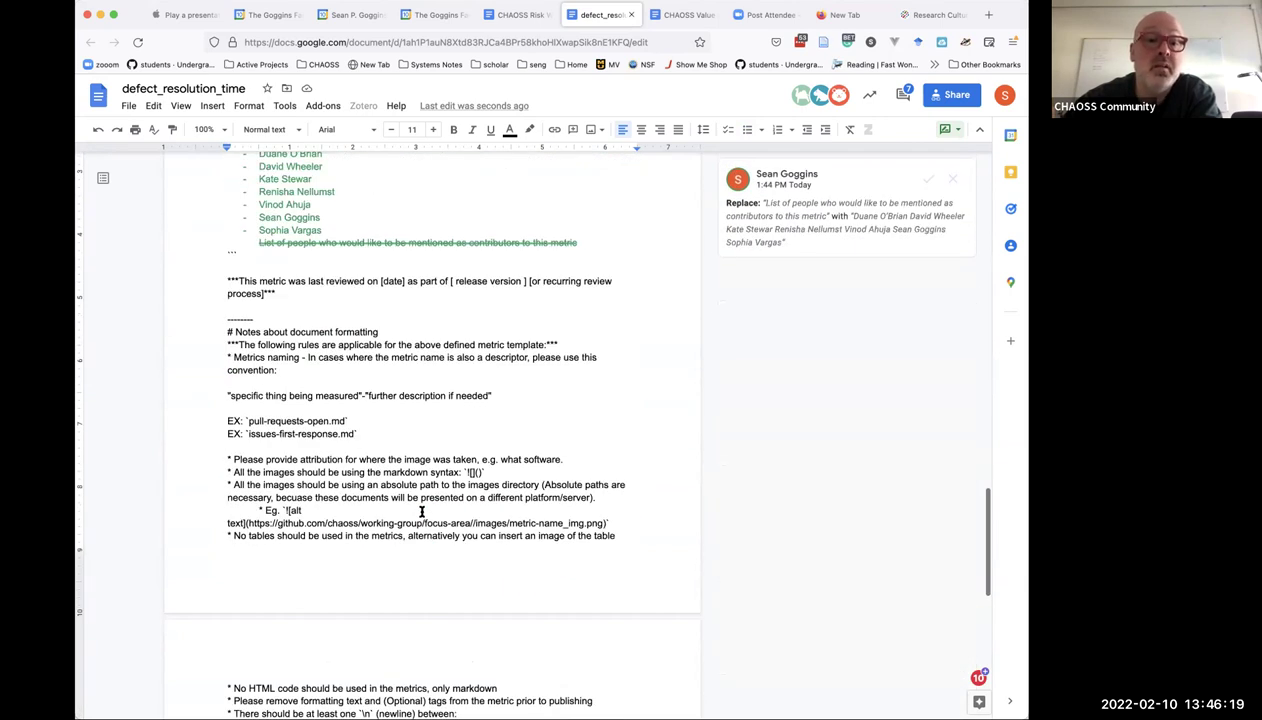
scroll(421, 512, down, 3)
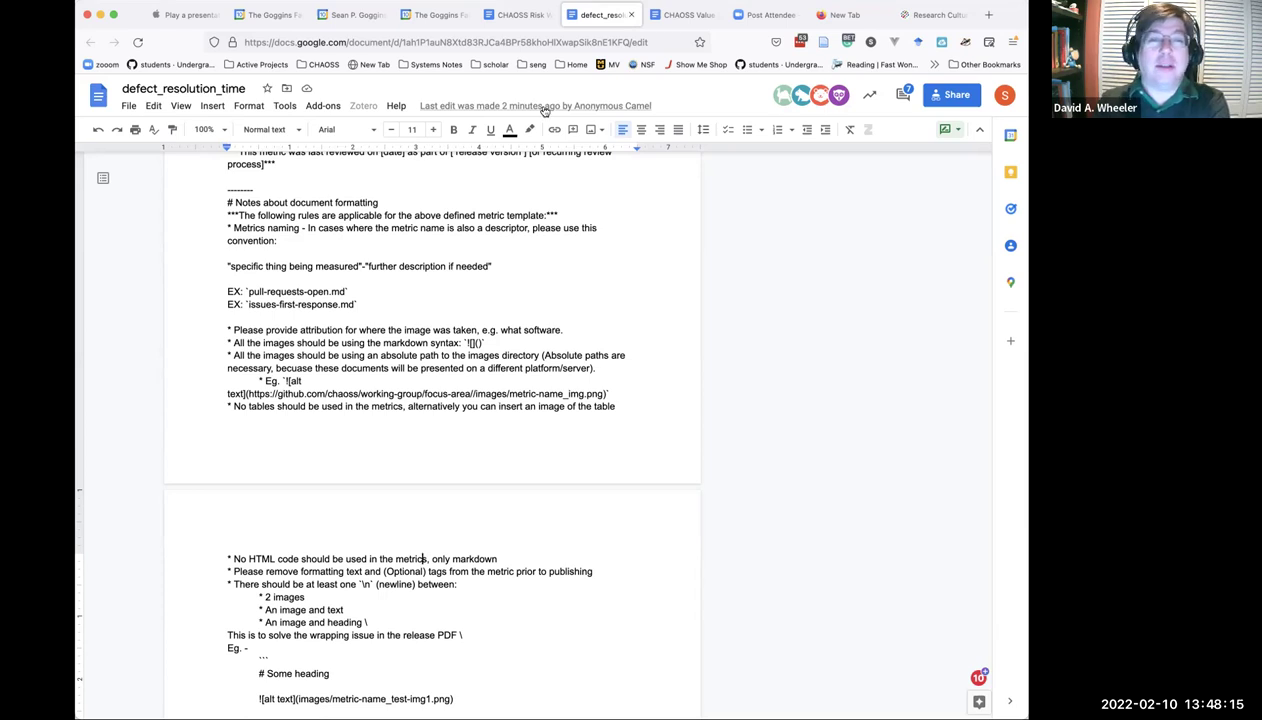
In the CHAOSS Risk WG agenda, mark Defect Resolution Time 'Complete' and set Next New Metric to TBD.
click(519, 24)
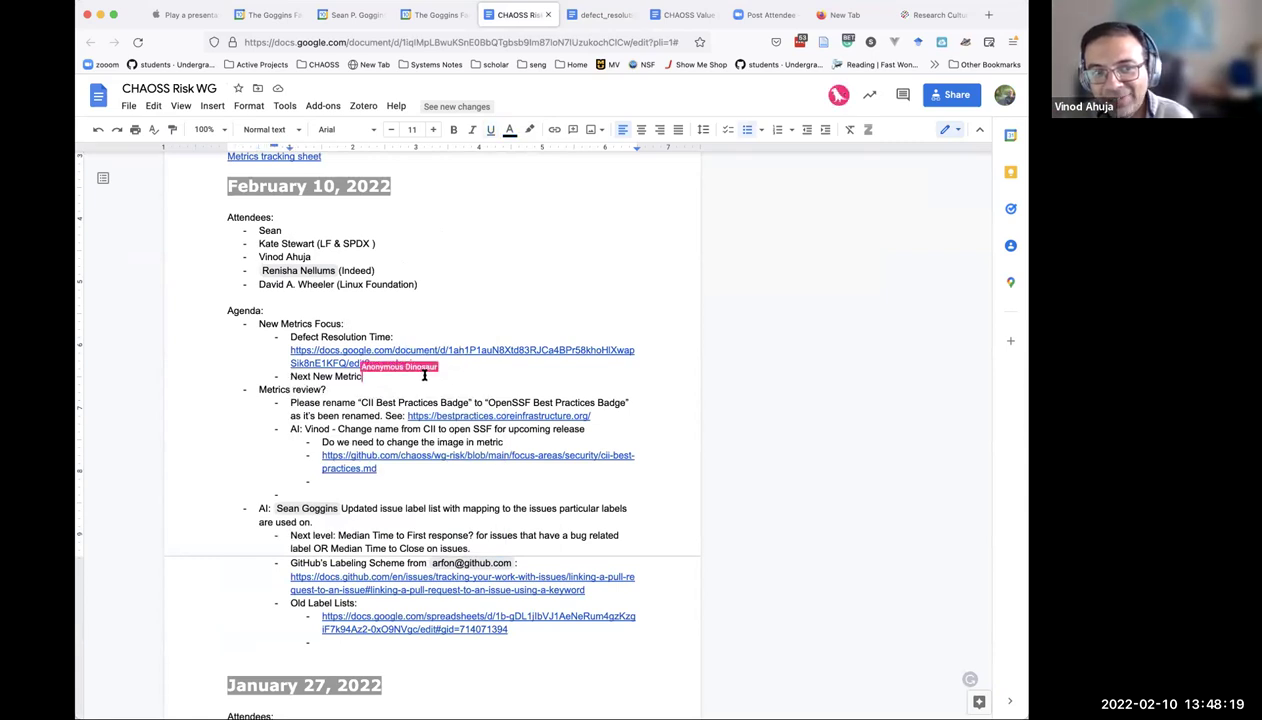
click(431, 364)
key(Return)
key(Tab)
text(Complete)
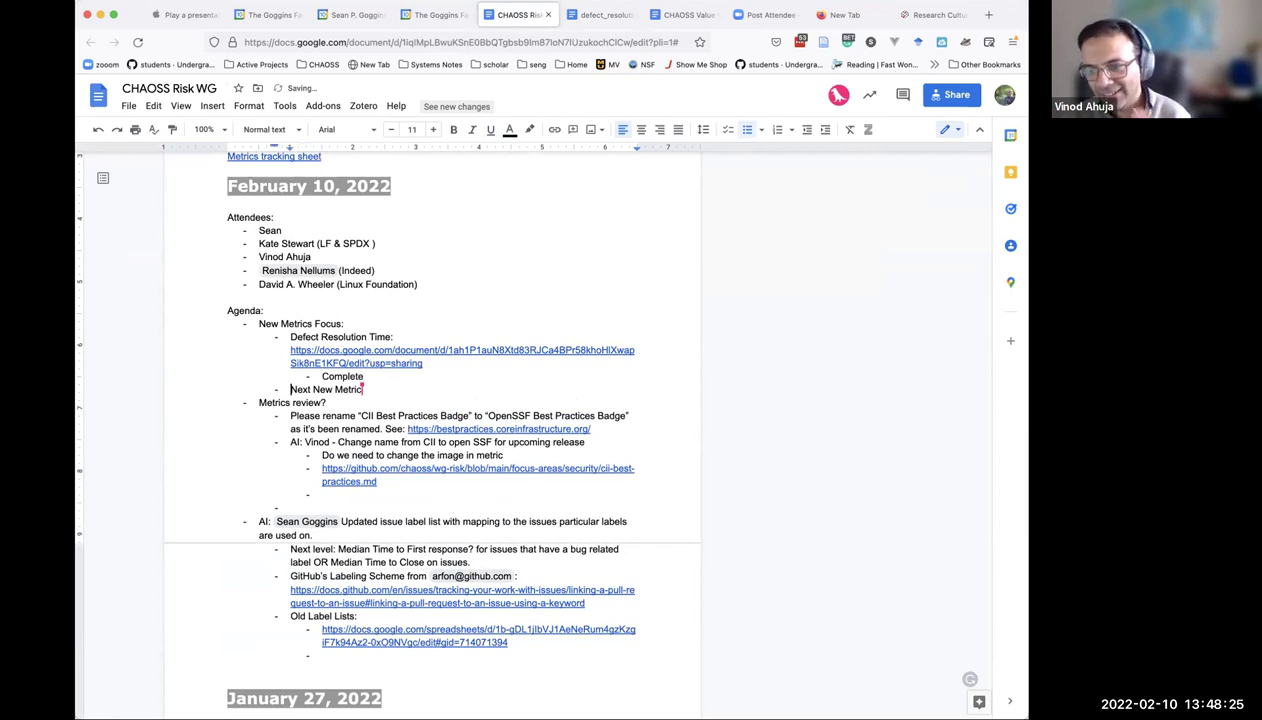
click(424, 384)
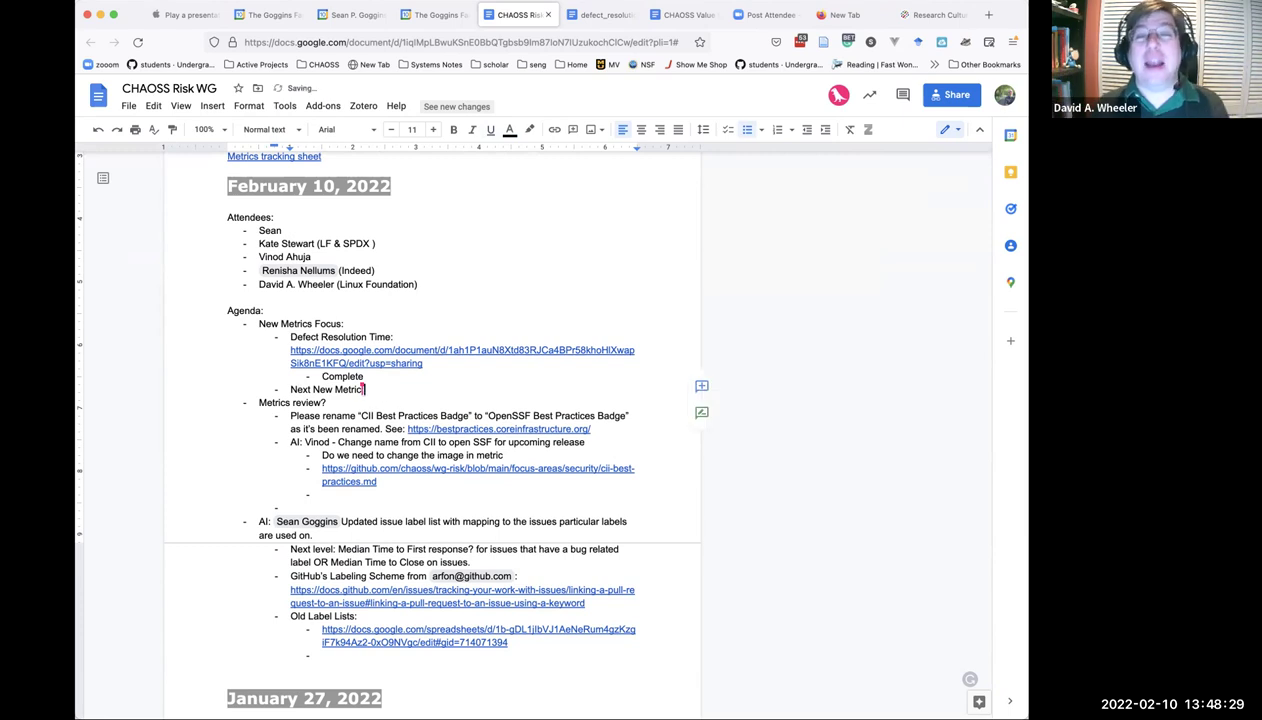
text(TBD)
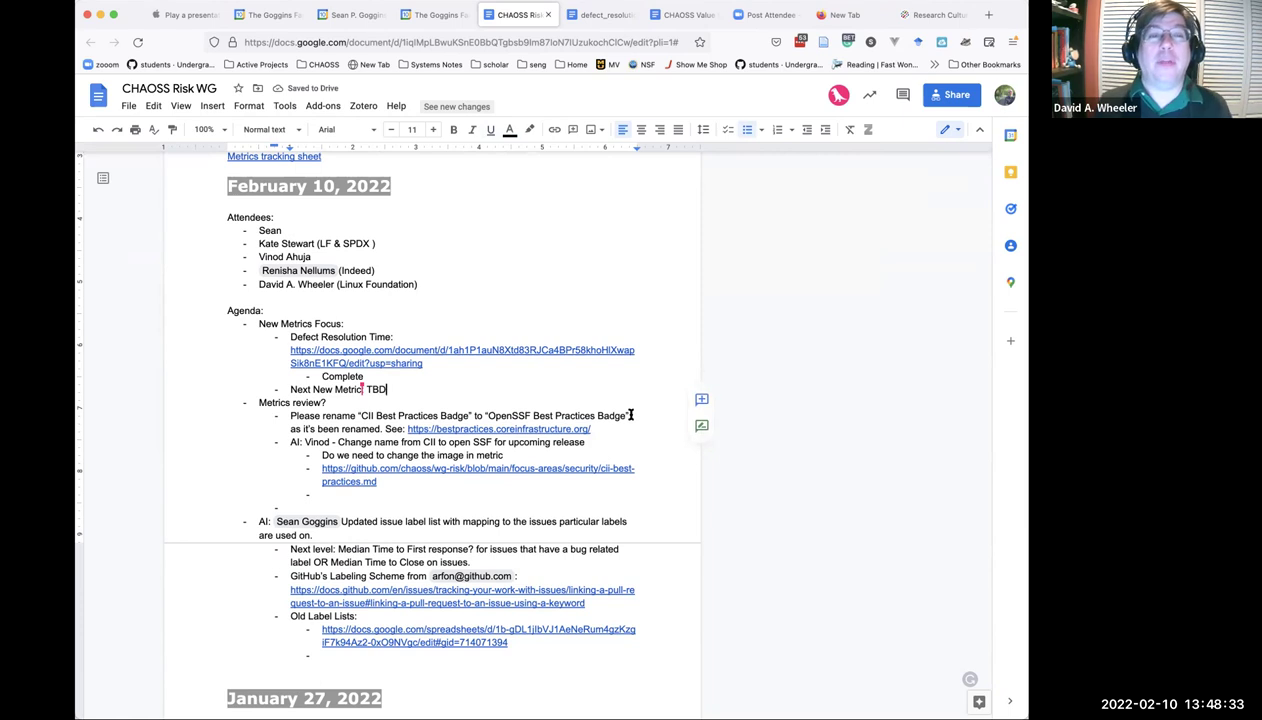
Add rename sub-notes 'Change the name now' and 'Current logo will change, but it is currently unchanged.'.
key(Return)
key(Tab)
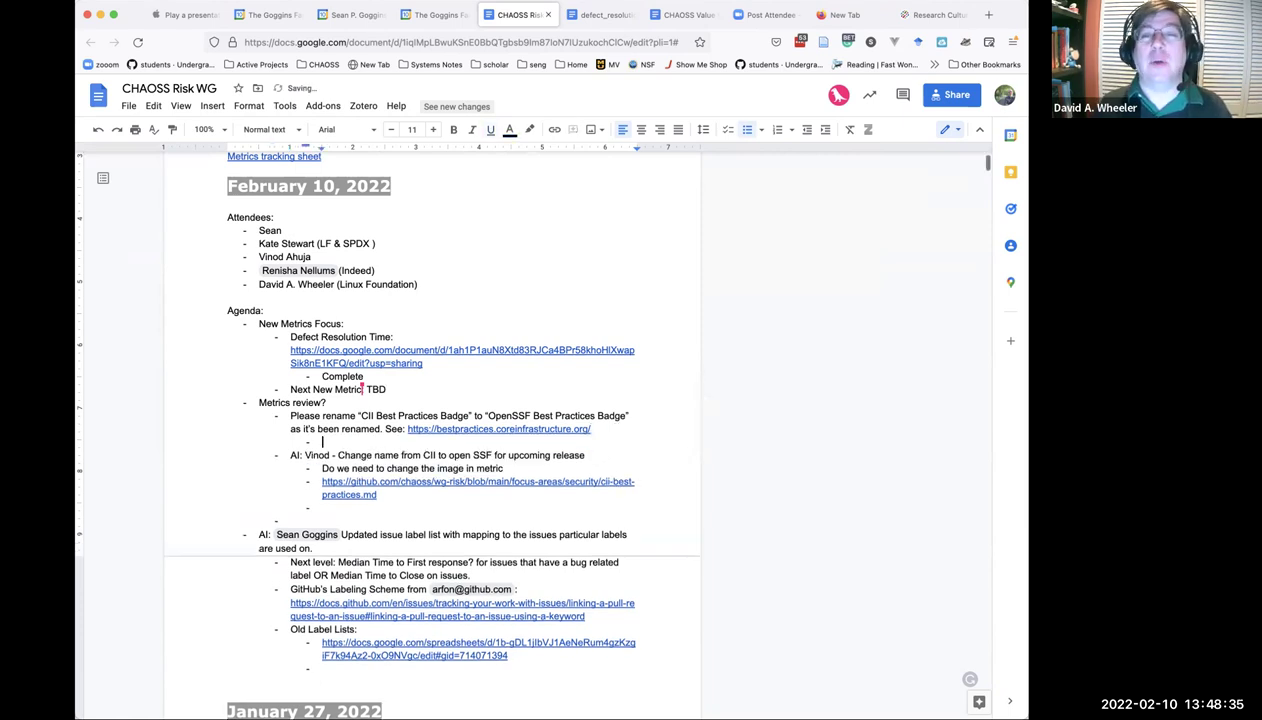
text(Change the name now)
key(Return)
text(Current logo will )
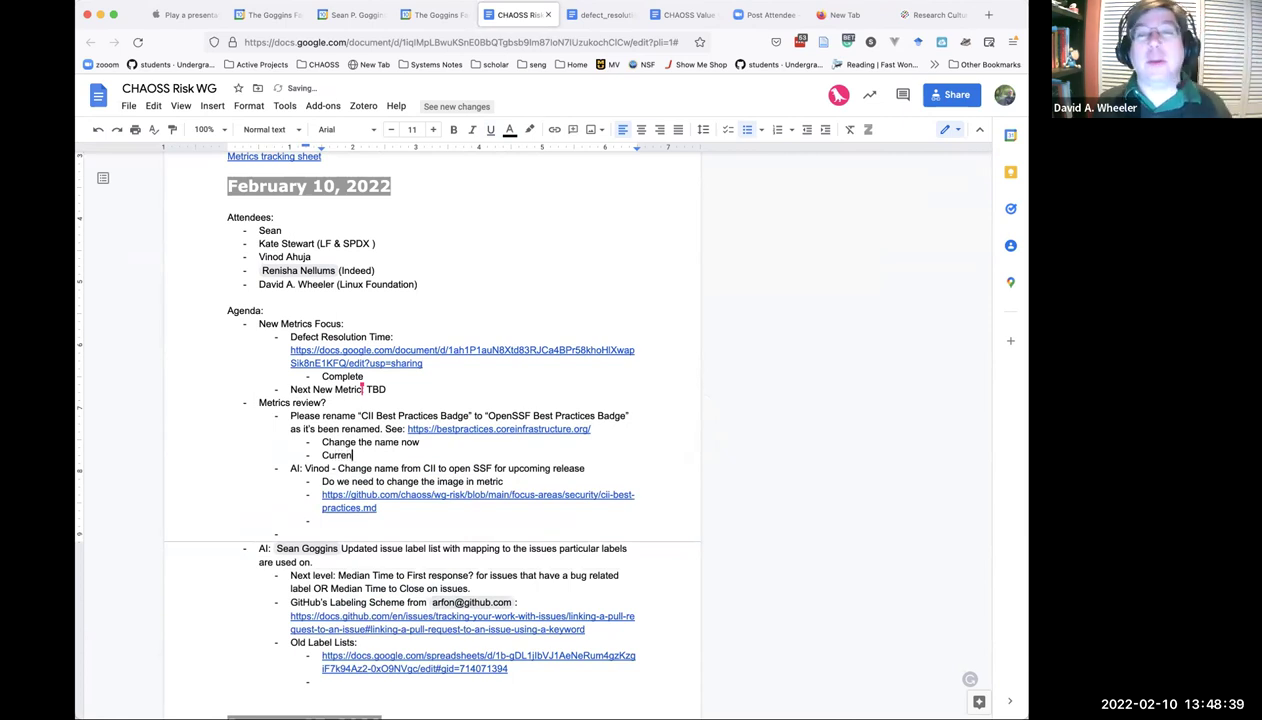
text(change, but)
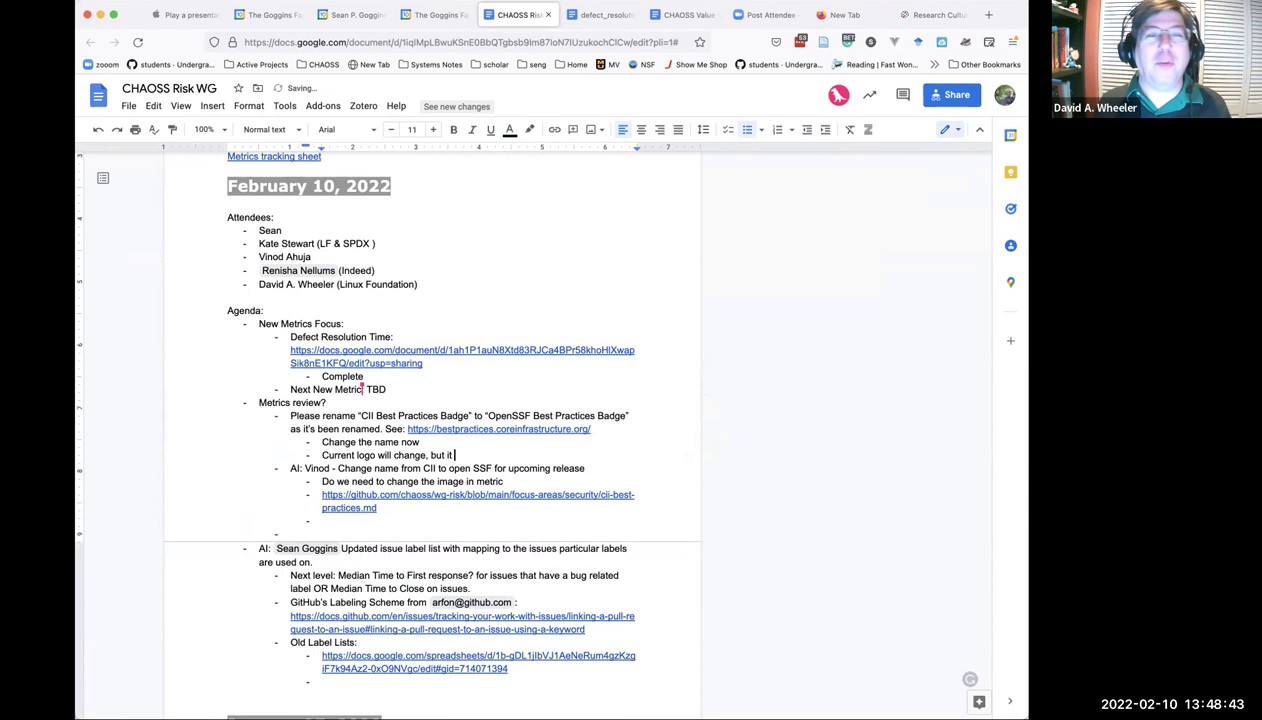